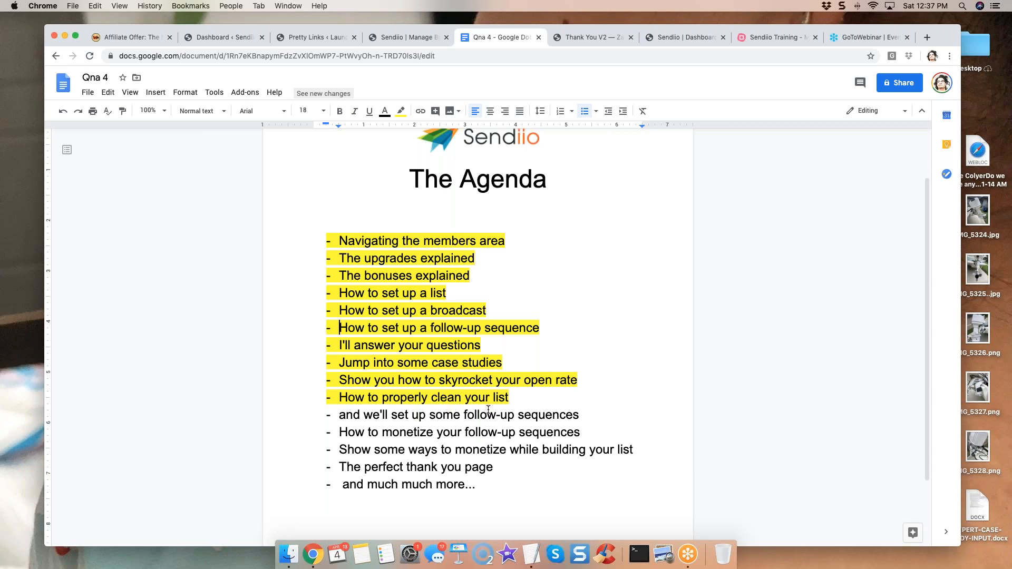
- Review the session agenda list in the Qna 4 document
{"action": "scroll", "coordinate": [459, 408], "scroll_direction": "down", "scroll_amount": 2}
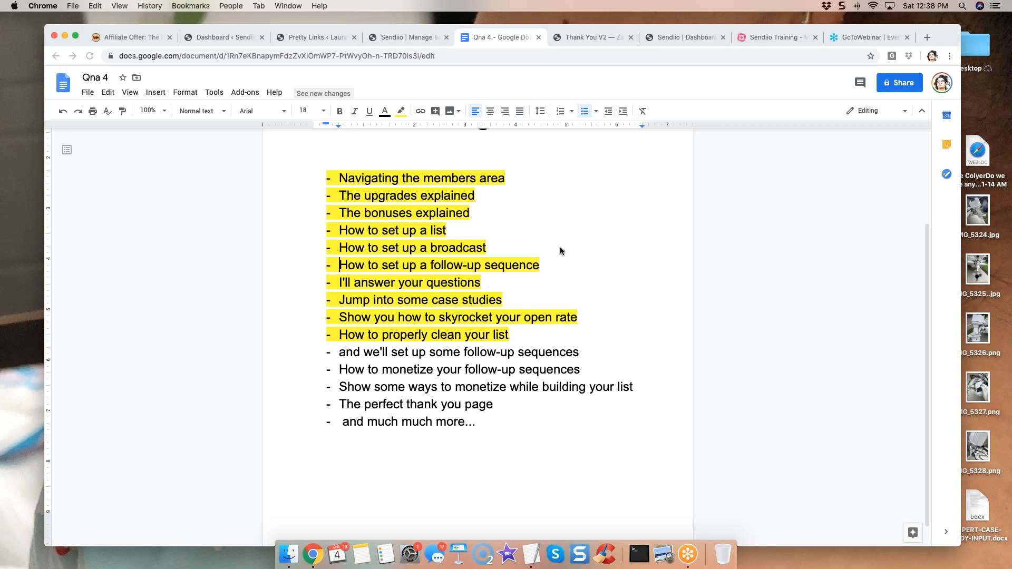
{"action": "left_click", "coordinate": [441, 180]}
{"action": "left_click", "coordinate": [201, 230]}
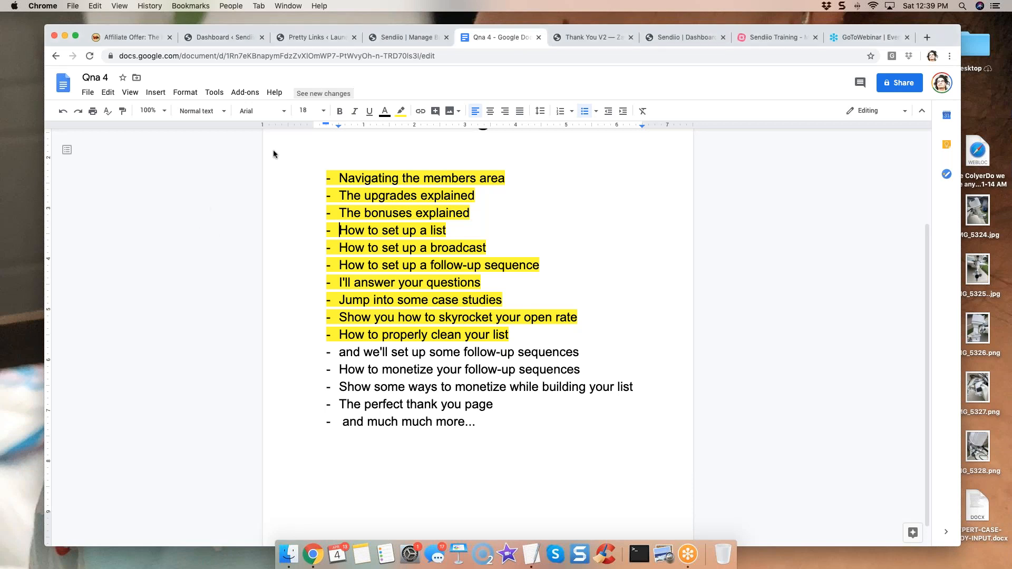
- Switch to Sendiio and open the Webinar Replays page among the Help tutorials
{"action": "left_click", "coordinate": [405, 37]}
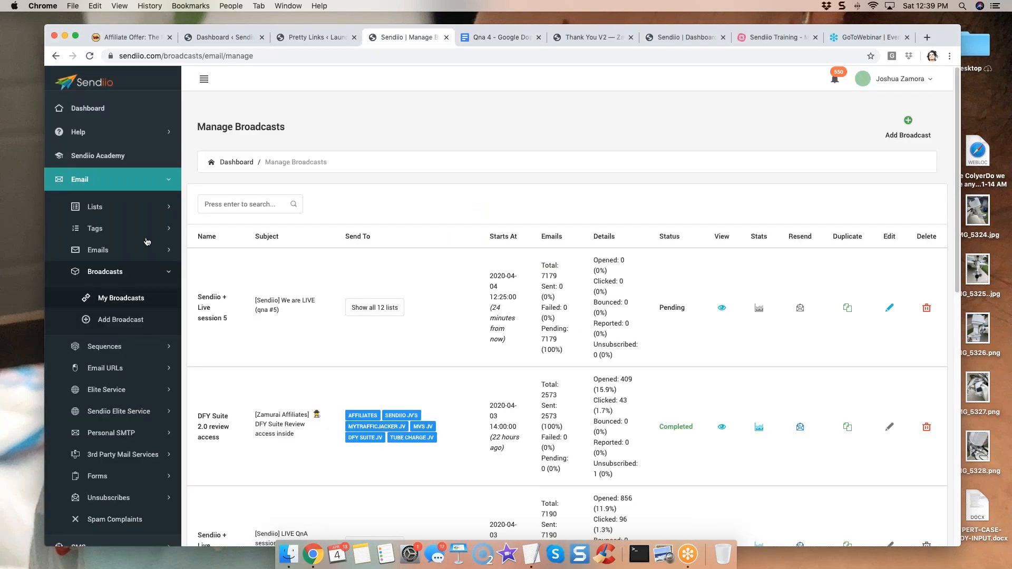
{"action": "left_click", "coordinate": [111, 134]}
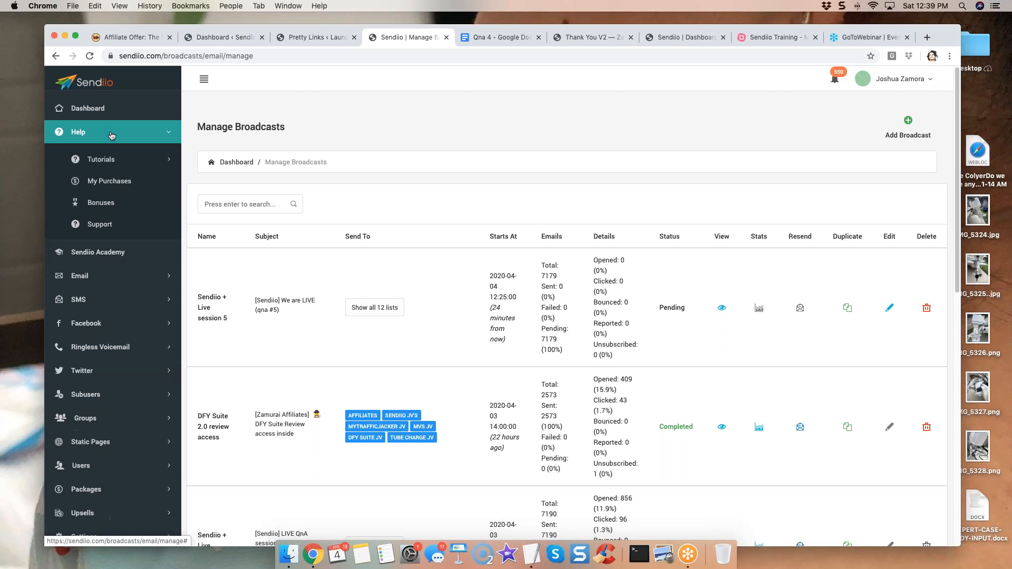
{"action": "left_click", "coordinate": [106, 160]}
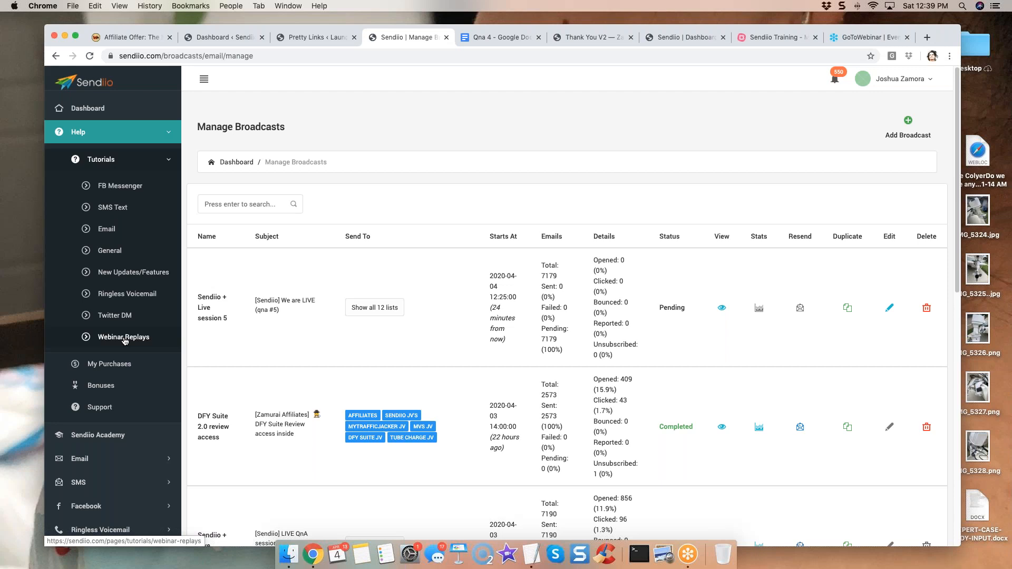
{"action": "left_click", "coordinate": [124, 339]}
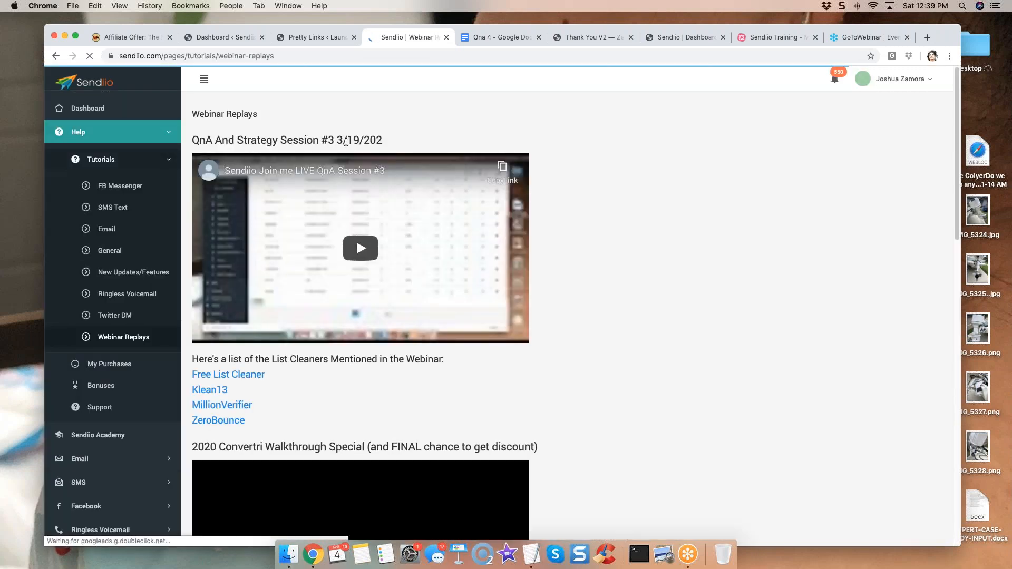
- Look through the webinar replays from QnA Session #3 to the 2/29 Strategy Session, and collapse the Help section
{"action": "scroll", "coordinate": [317, 223], "scroll_direction": "down", "scroll_amount": 3}
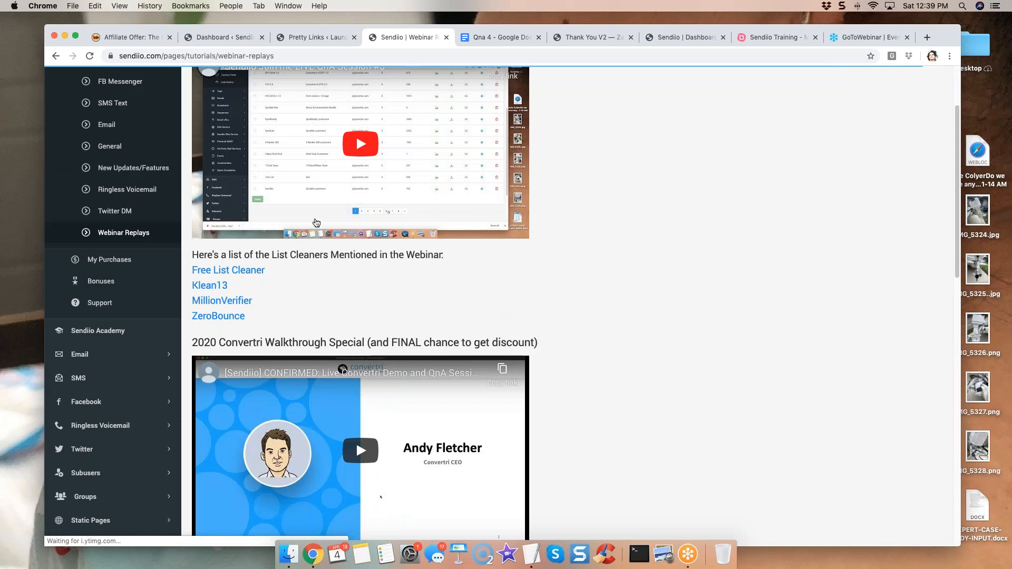
{"action": "scroll", "coordinate": [317, 223], "scroll_direction": "down", "scroll_amount": 5}
{"action": "scroll", "coordinate": [426, 222], "scroll_direction": "down", "scroll_amount": 5}
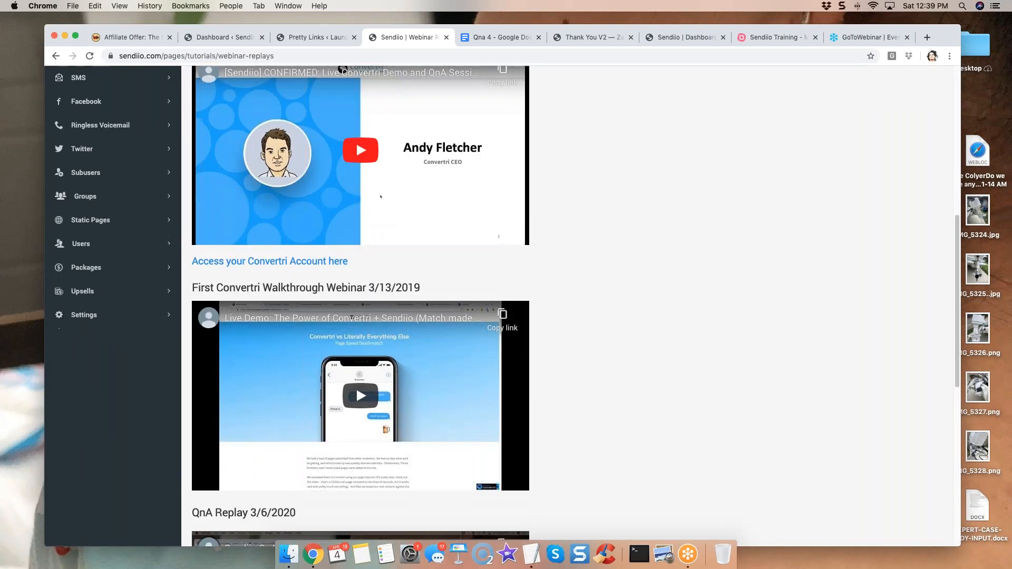
{"action": "scroll", "coordinate": [356, 365], "scroll_direction": "down", "scroll_amount": 3}
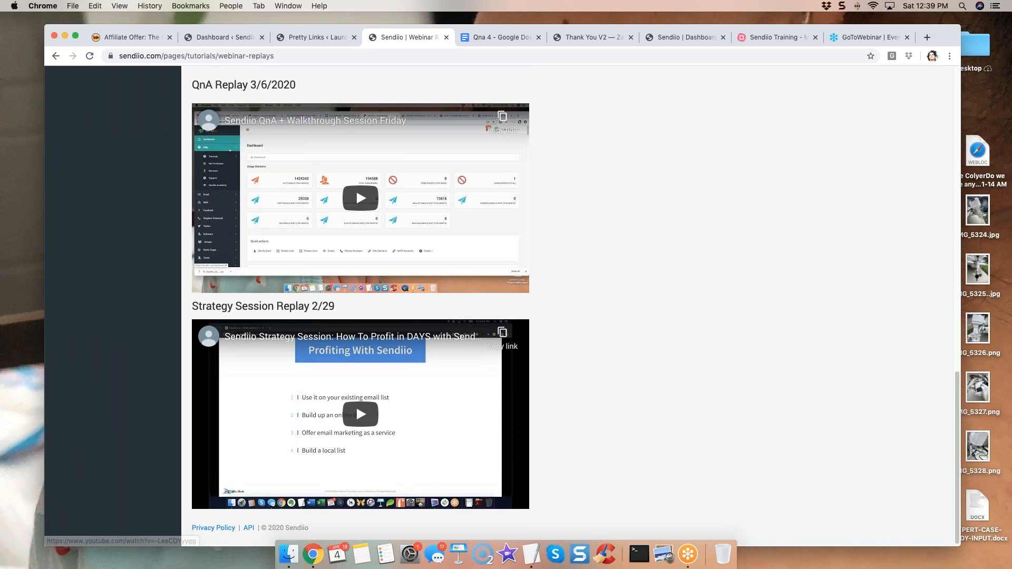
{"action": "scroll", "coordinate": [356, 189], "scroll_direction": "up", "scroll_amount": 2}
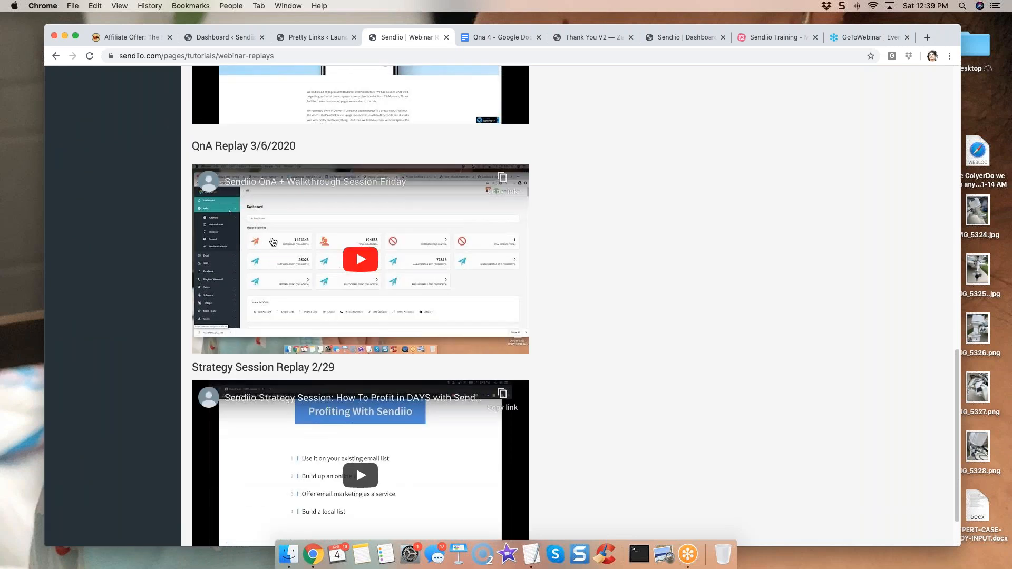
{"action": "scroll", "coordinate": [364, 422], "scroll_direction": "down", "scroll_amount": 2}
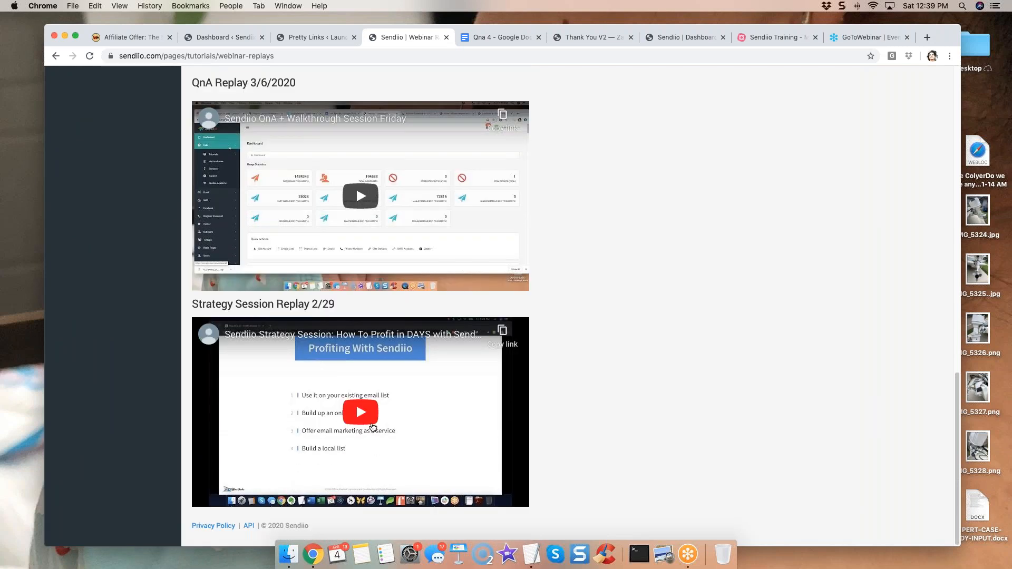
{"action": "scroll", "coordinate": [369, 425], "scroll_direction": "up", "scroll_amount": 2}
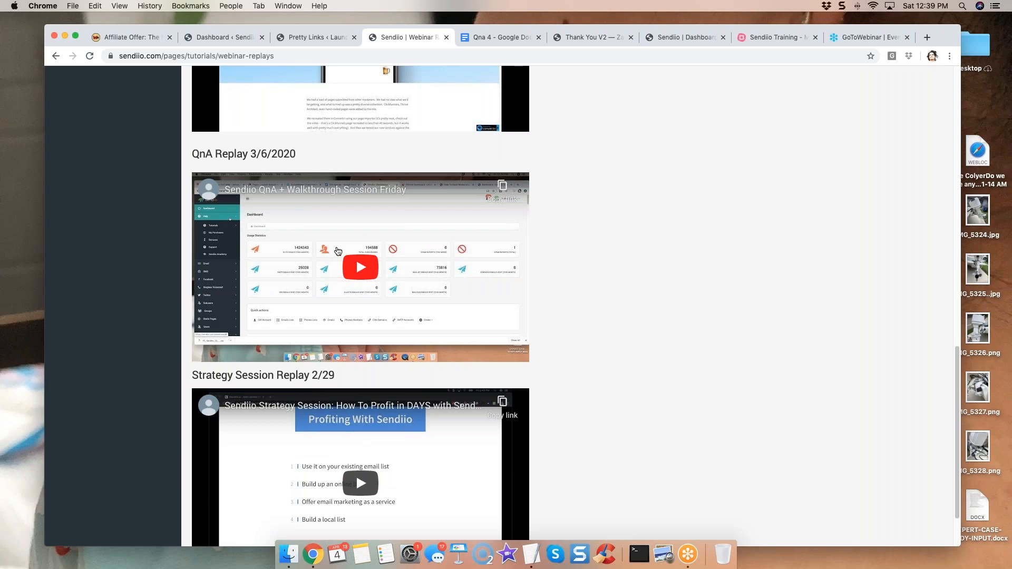
{"action": "scroll", "coordinate": [338, 251], "scroll_direction": "up", "scroll_amount": 8}
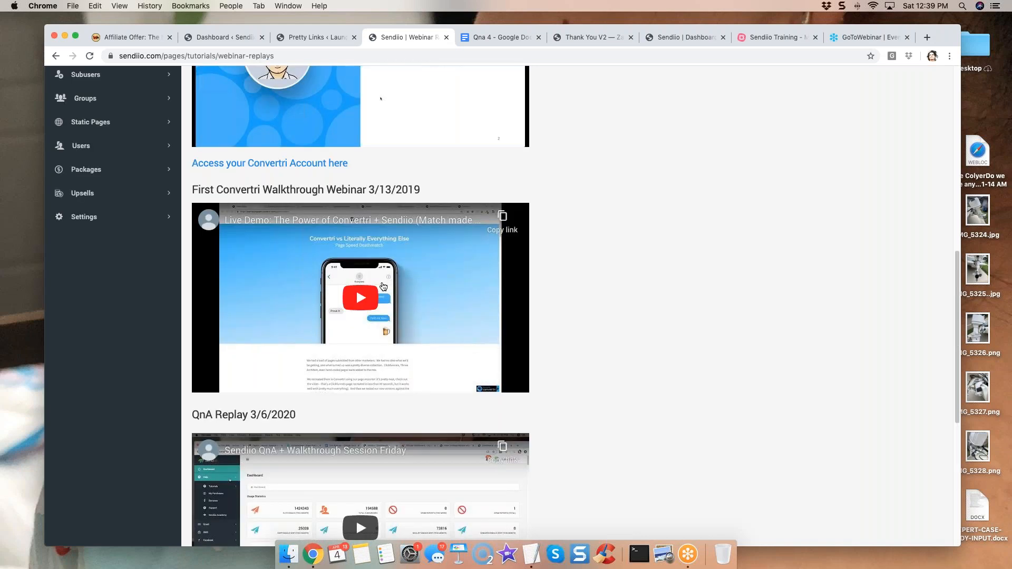
{"action": "scroll", "coordinate": [384, 286], "scroll_direction": "up", "scroll_amount": 5}
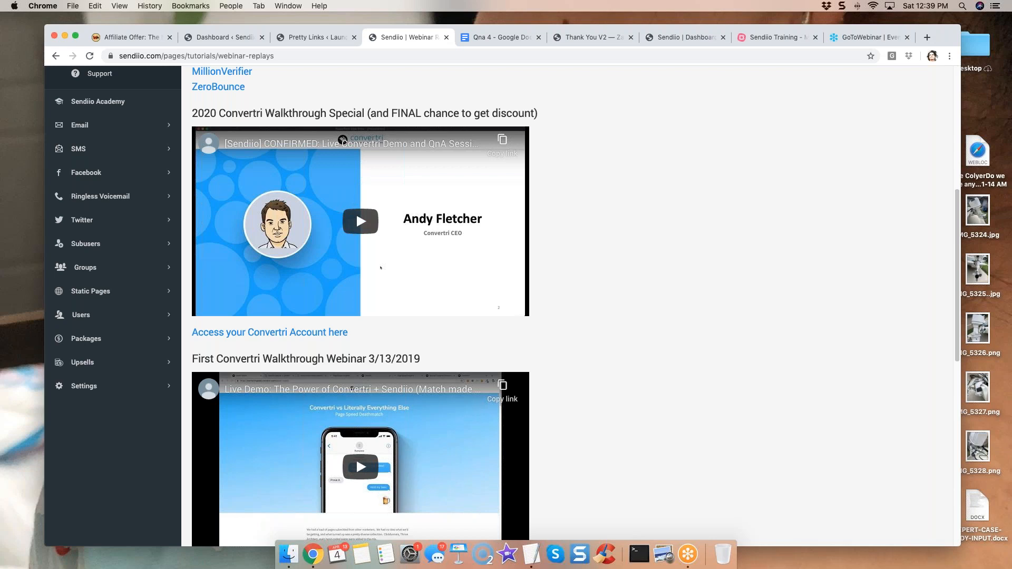
{"action": "scroll", "coordinate": [356, 312], "scroll_direction": "up", "scroll_amount": 6}
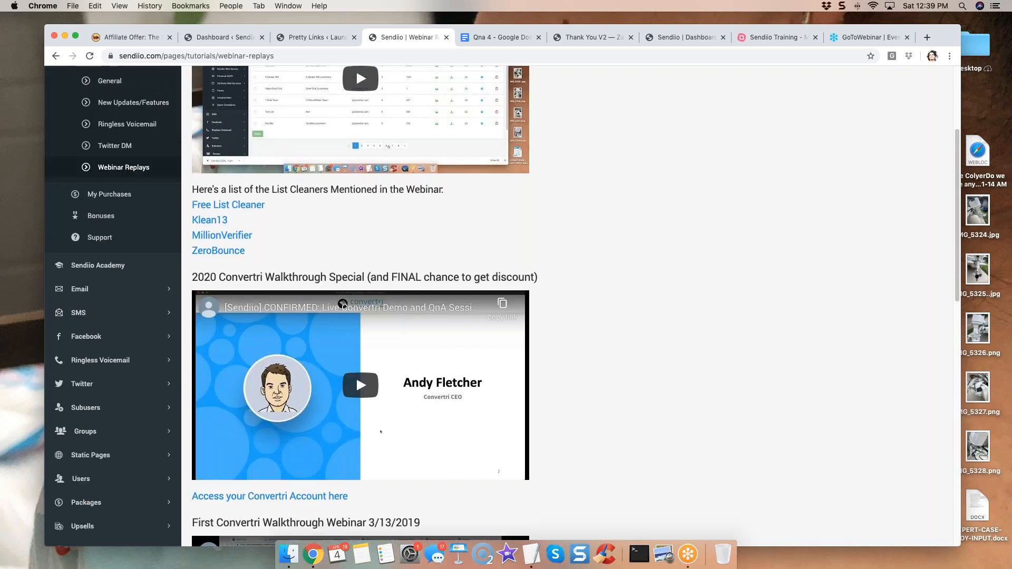
{"action": "scroll", "coordinate": [381, 491], "scroll_direction": "up", "scroll_amount": 3}
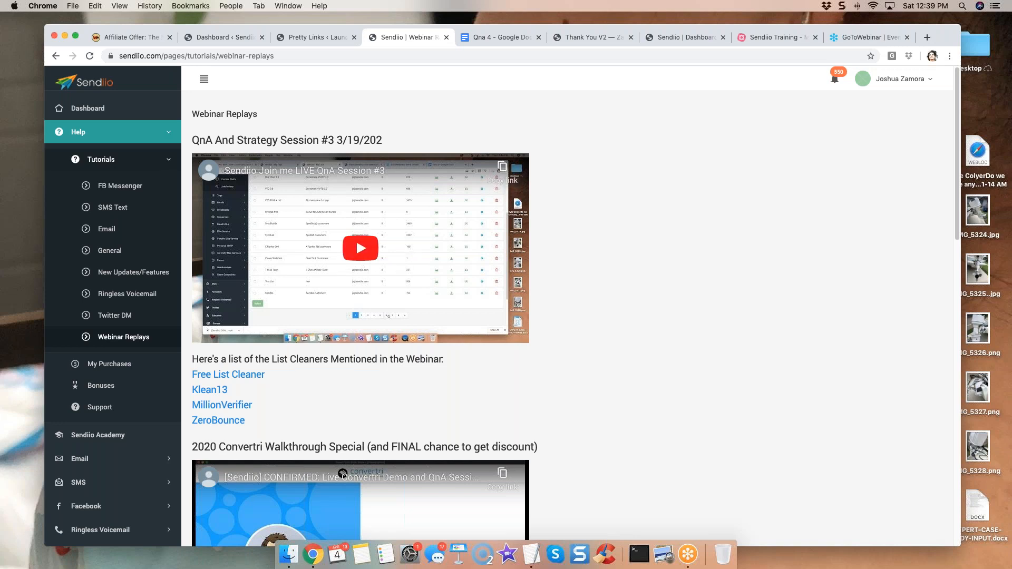
{"action": "scroll", "coordinate": [441, 263], "scroll_direction": "down", "scroll_amount": 10}
{"action": "scroll", "coordinate": [356, 185], "scroll_direction": "down", "scroll_amount": 4}
{"action": "scroll", "coordinate": [356, 186], "scroll_direction": "up", "scroll_amount": 14}
{"action": "left_click", "coordinate": [168, 129]}
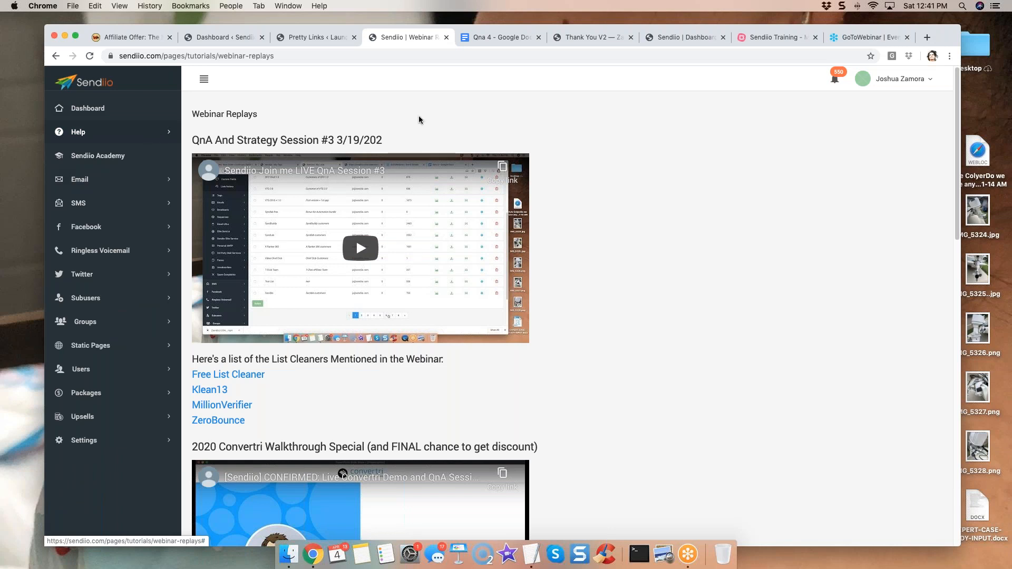
{"action": "left_click", "coordinate": [845, 396]}
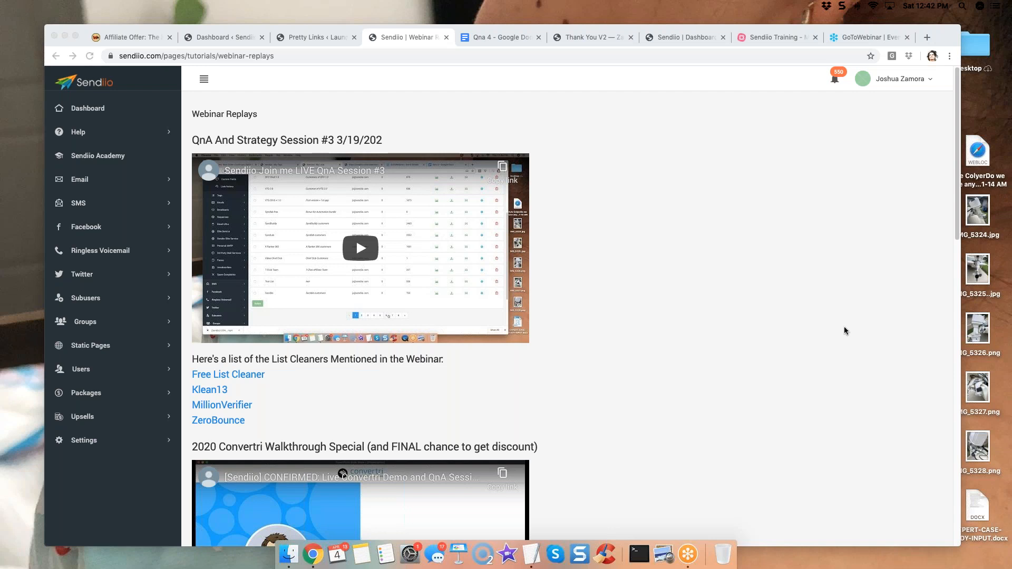
{"action": "left_click", "coordinate": [725, 276]}
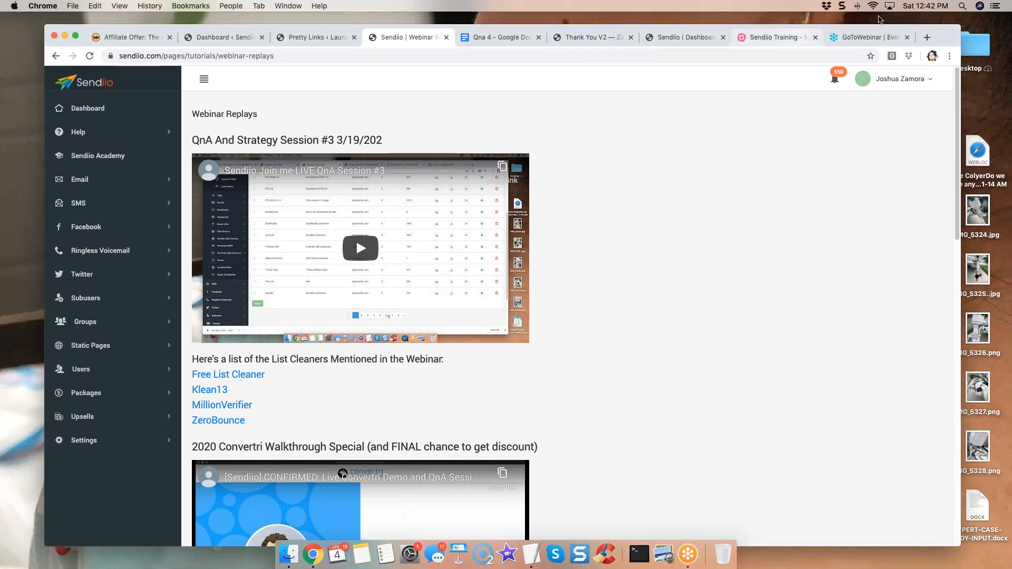
{"action": "left_click", "coordinate": [928, 37]}
{"action": "type", "text": "f"}
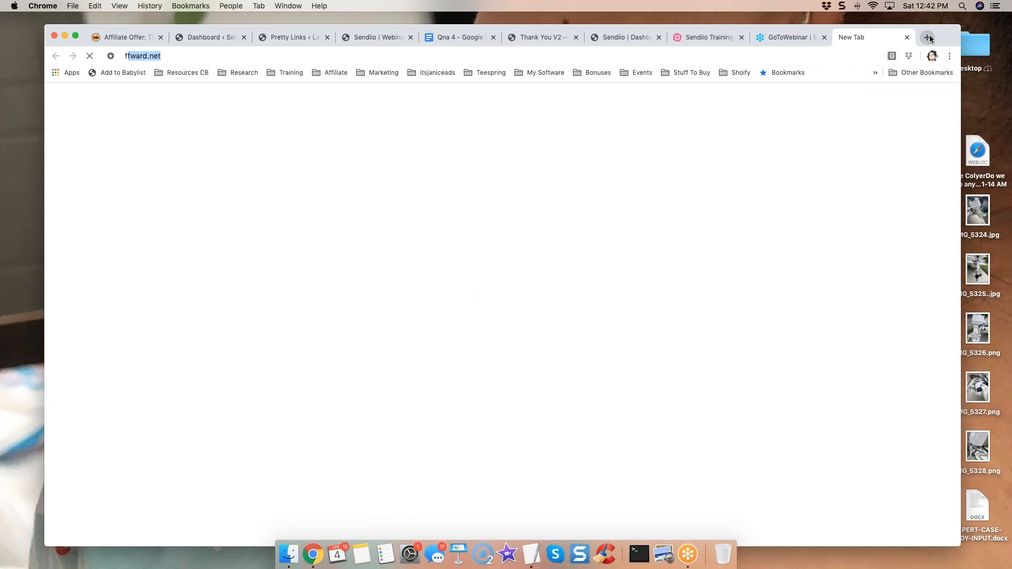
{"action": "type", "text": "acebook.c"}
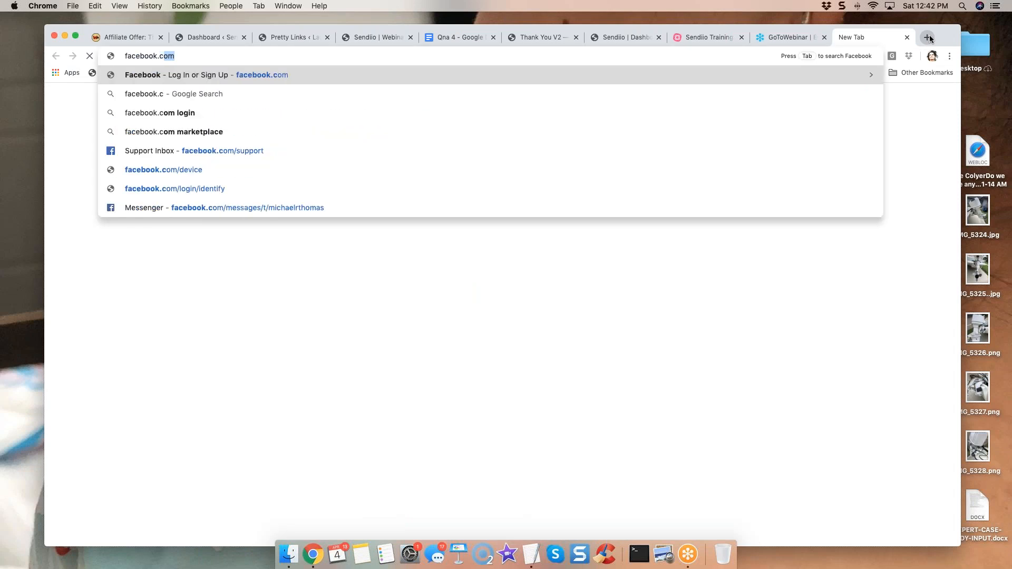
{"action": "key", "text": "super+a"}
{"action": "type", "text": "http://sendiio.vip/fb"}
{"action": "key", "text": "Return"}
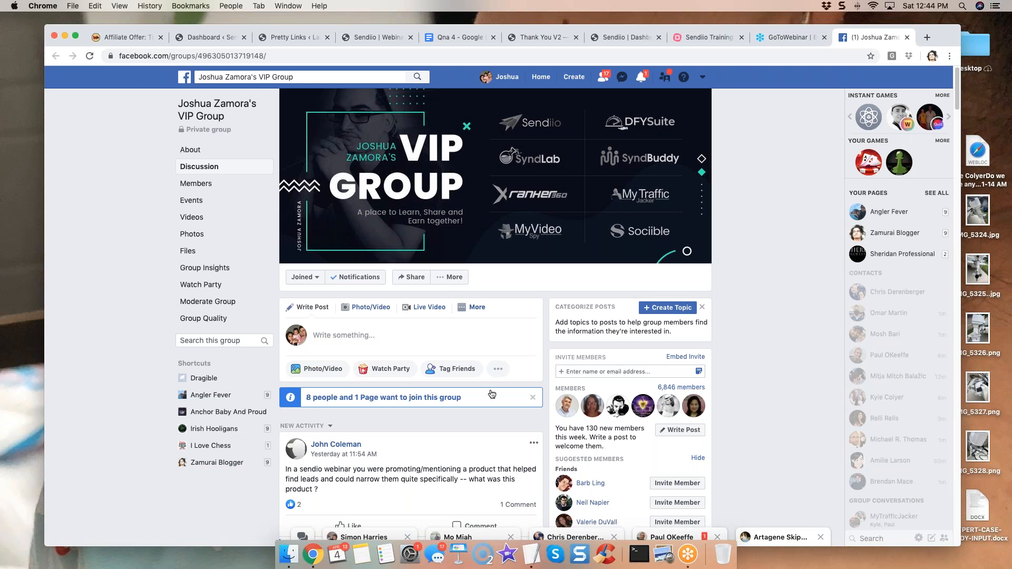
- Examine the VIP group's recent discussion posts, including the SMTP setup question and the replies to it
{"action": "scroll", "coordinate": [495, 317], "scroll_direction": "down", "scroll_amount": 5}
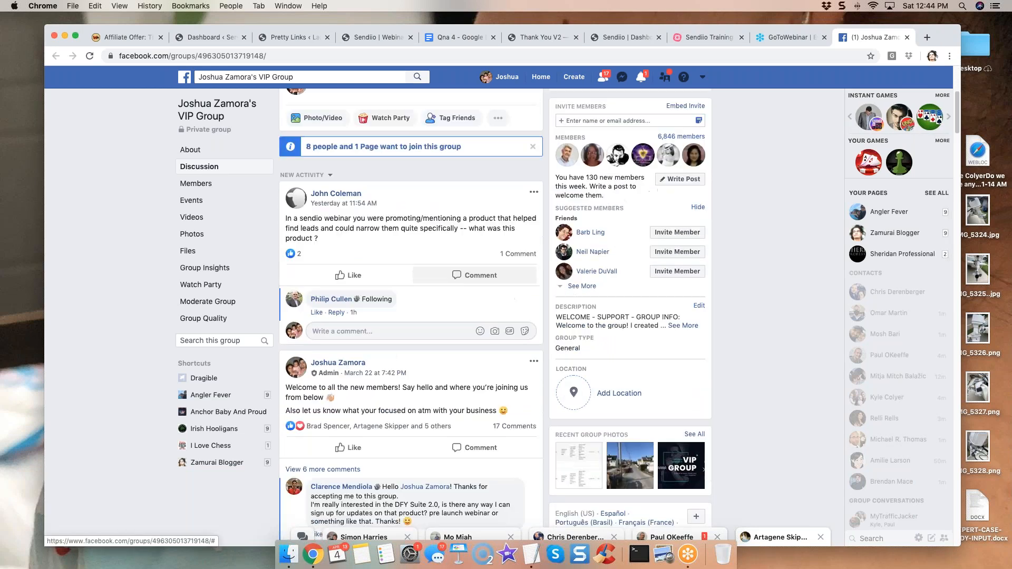
{"action": "scroll", "coordinate": [416, 334], "scroll_direction": "down", "scroll_amount": 6}
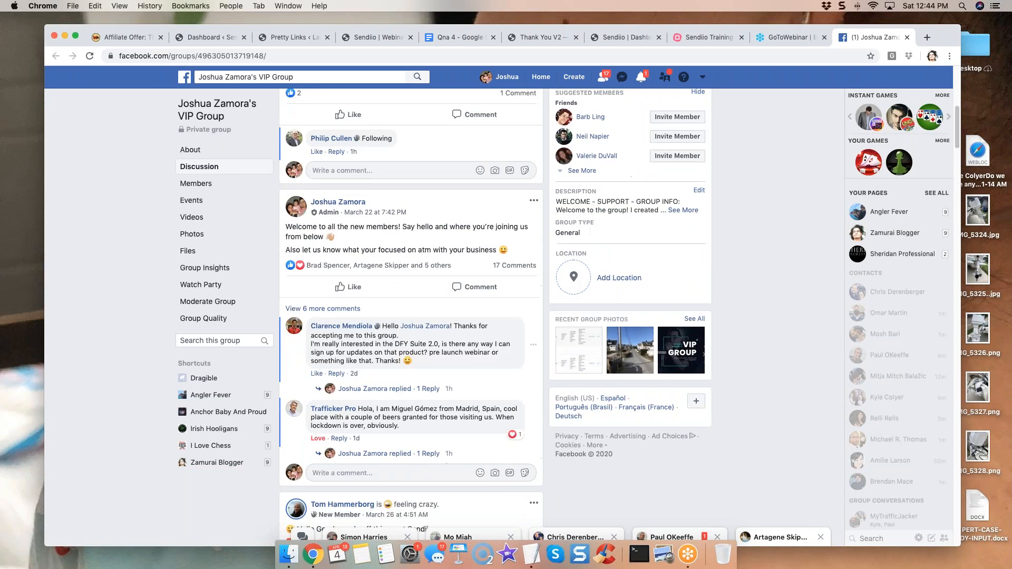
{"action": "scroll", "coordinate": [415, 335], "scroll_direction": "up", "scroll_amount": 3}
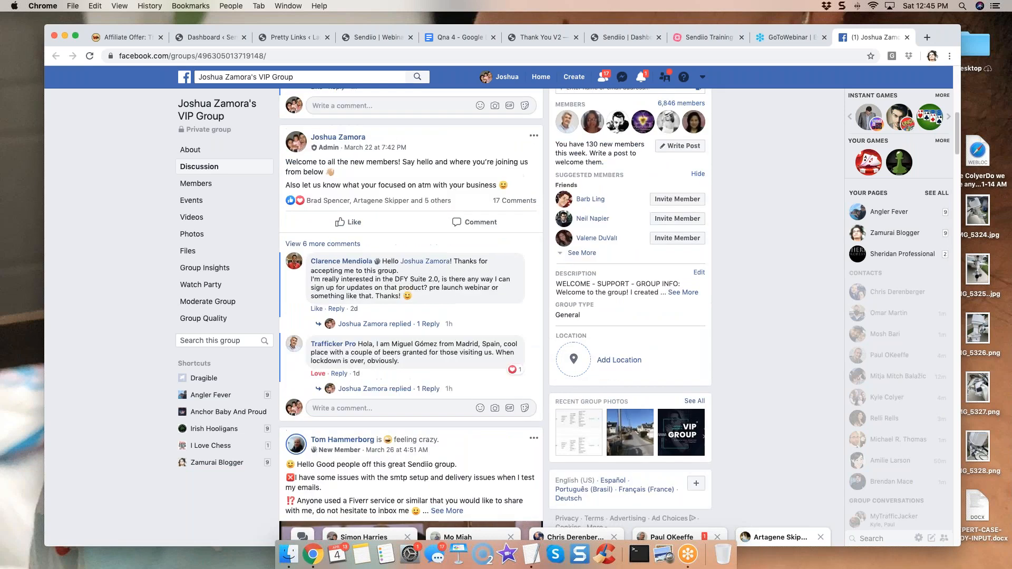
{"action": "scroll", "coordinate": [418, 310], "scroll_direction": "down", "scroll_amount": 10}
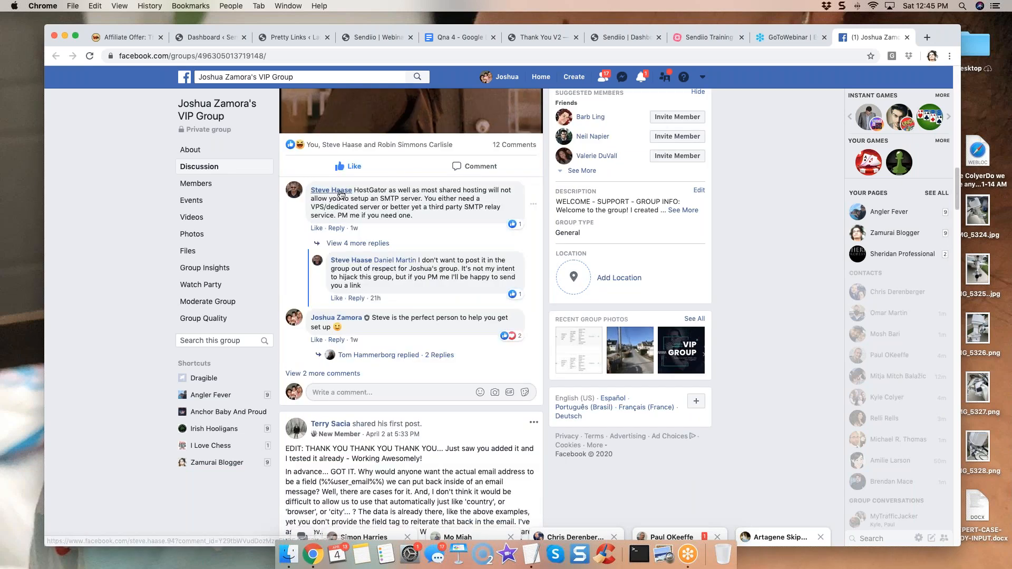
{"action": "scroll", "coordinate": [311, 243], "scroll_direction": "up", "scroll_amount": 6}
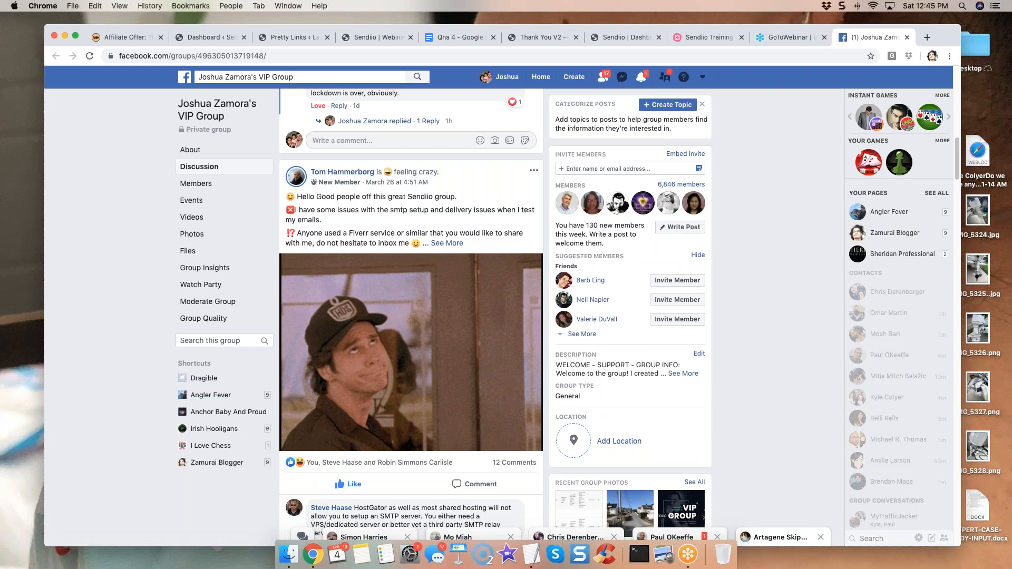
{"action": "scroll", "coordinate": [378, 330], "scroll_direction": "down", "scroll_amount": 1}
{"action": "scroll", "coordinate": [378, 331], "scroll_direction": "down", "scroll_amount": 1}
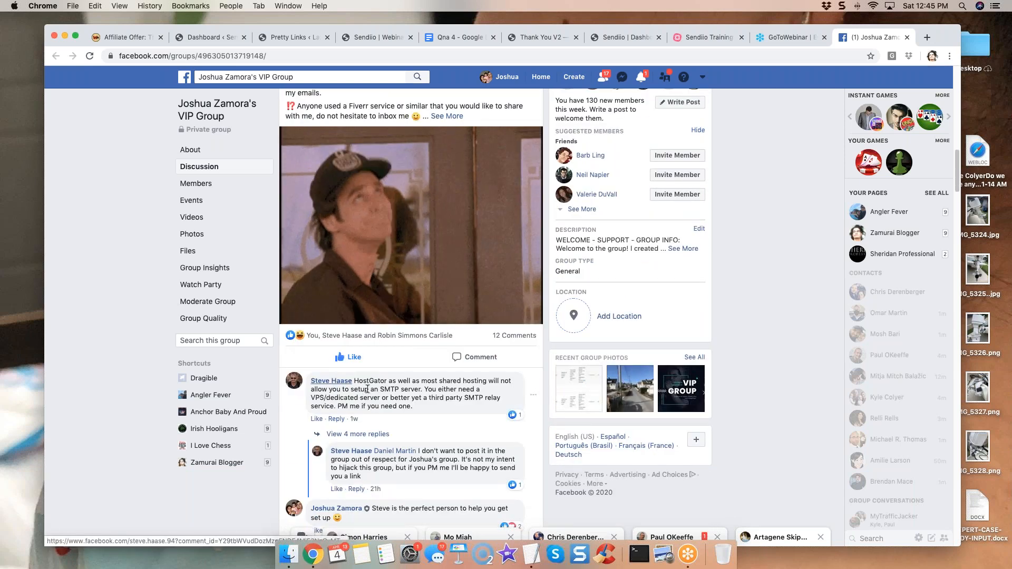
{"action": "mouse_move", "coordinate": [343, 385]}
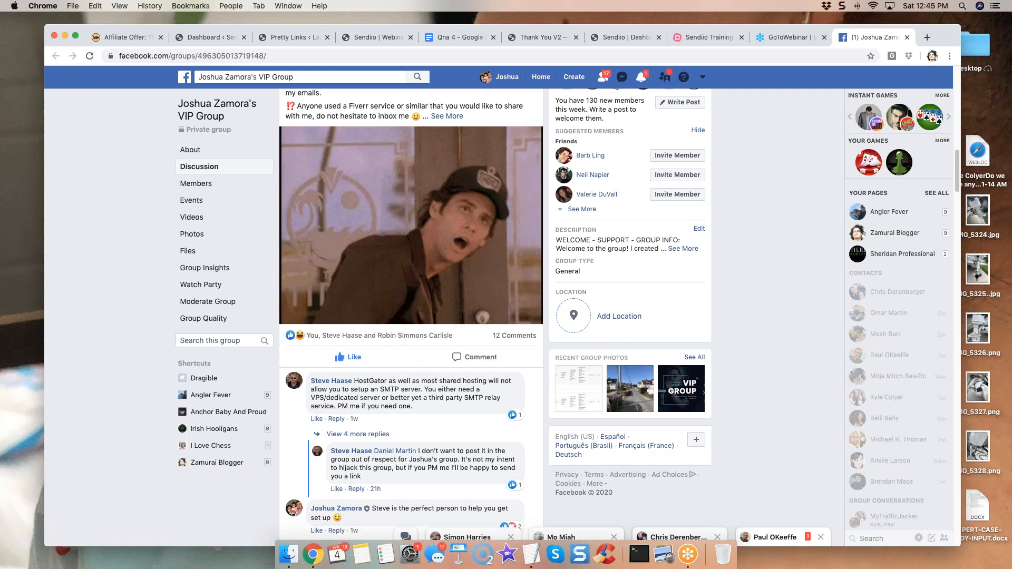
- Check the Qna 4 agenda and return to the VIP group page to look over its cover, members section and newest posts
{"action": "left_click", "coordinate": [438, 38]}
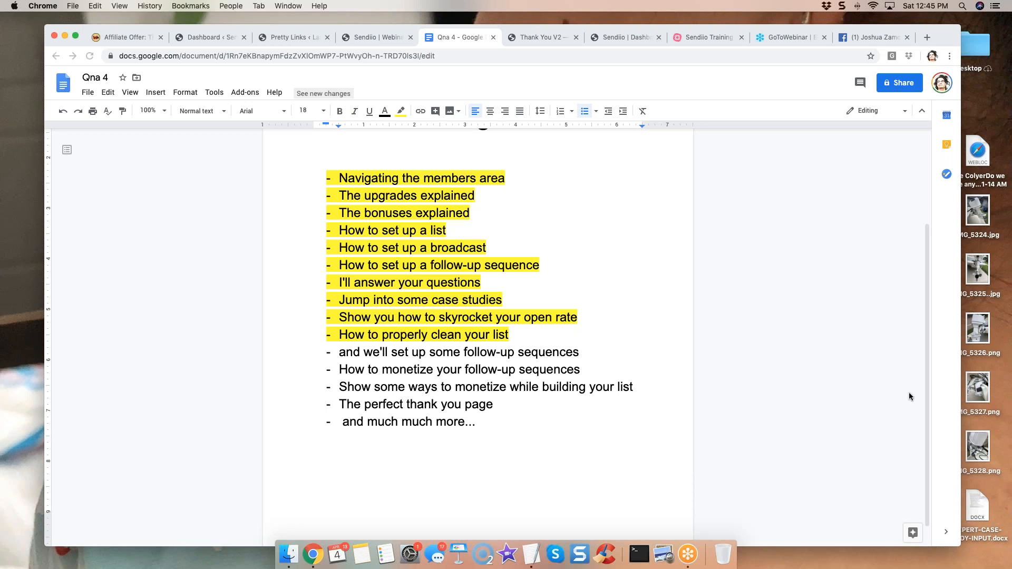
{"action": "left_click", "coordinate": [863, 38]}
{"action": "scroll", "coordinate": [459, 277], "scroll_direction": "up", "scroll_amount": 5}
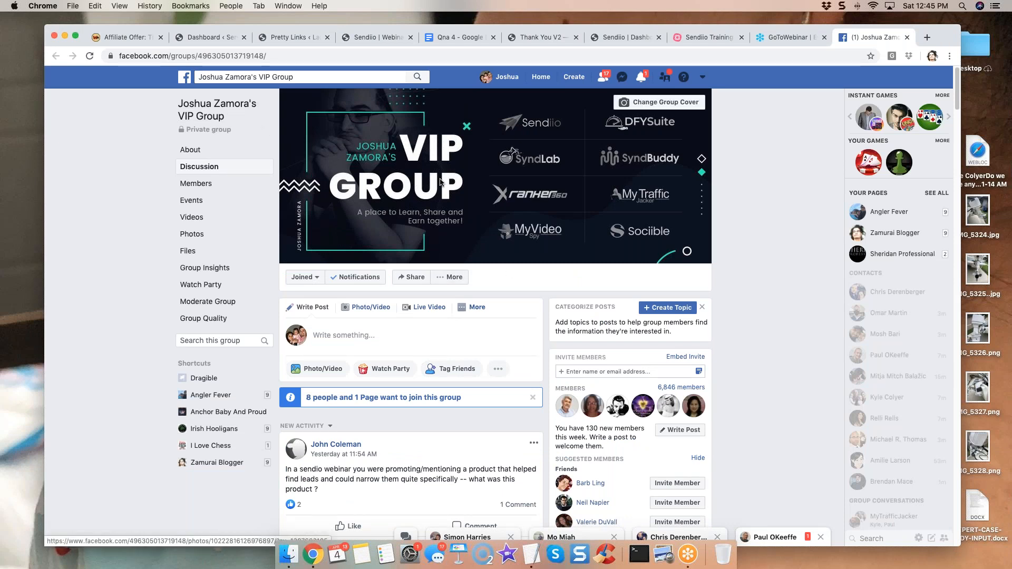
{"action": "scroll", "coordinate": [548, 251], "scroll_direction": "down", "scroll_amount": 3}
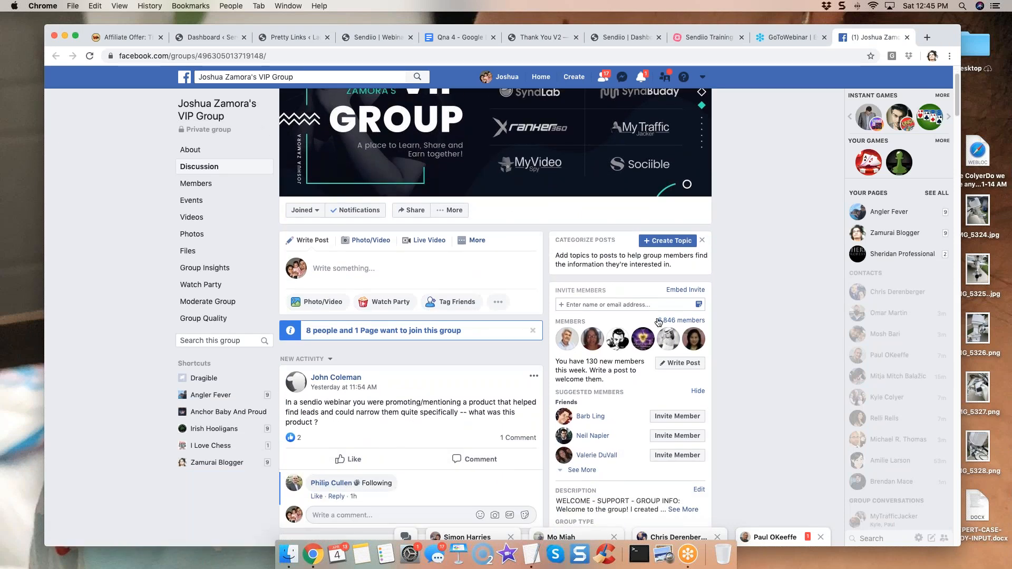
{"action": "scroll", "coordinate": [576, 285], "scroll_direction": "up", "scroll_amount": 3}
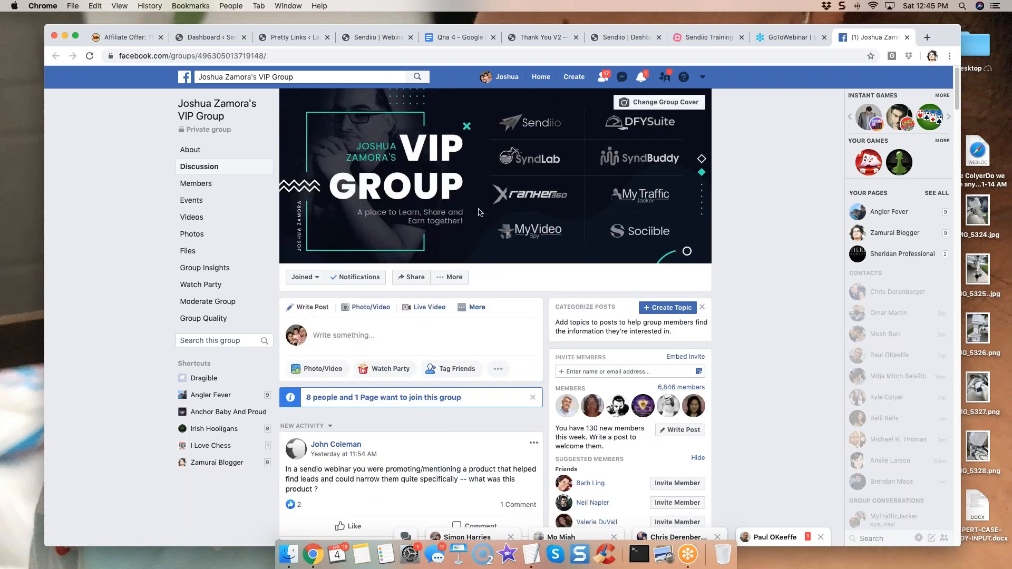
{"action": "scroll", "coordinate": [481, 210], "scroll_direction": "down", "scroll_amount": 1}
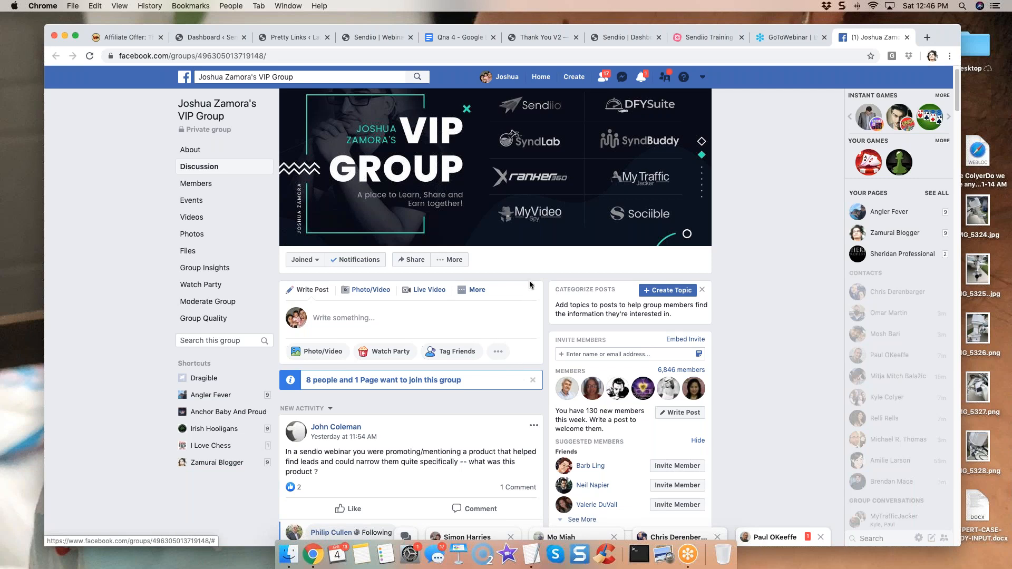
{"action": "scroll", "coordinate": [530, 282], "scroll_direction": "down", "scroll_amount": 5}
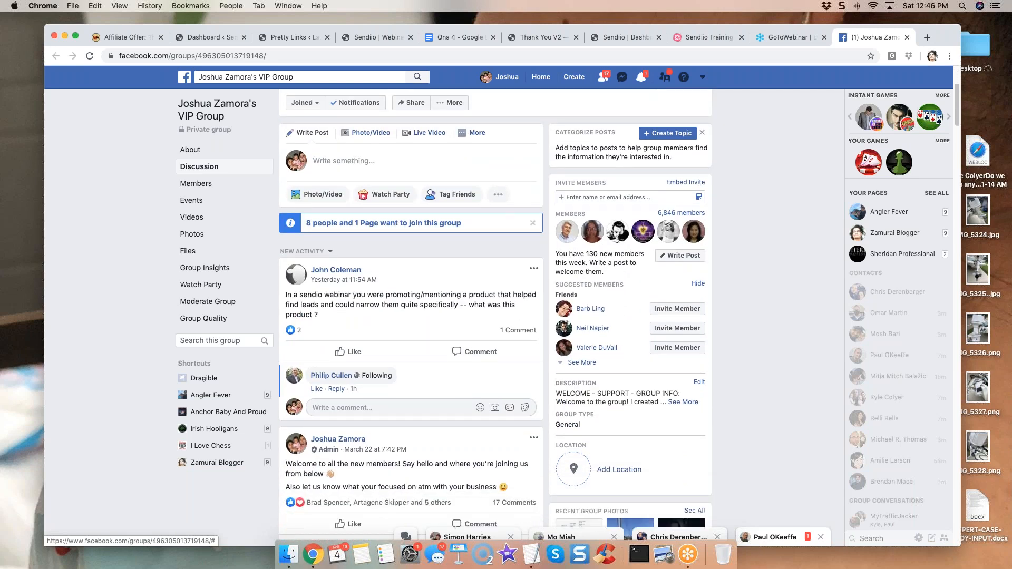
- Approve all pending member requests for the VIP group and return to its discussion page
{"action": "left_click", "coordinate": [358, 223]}
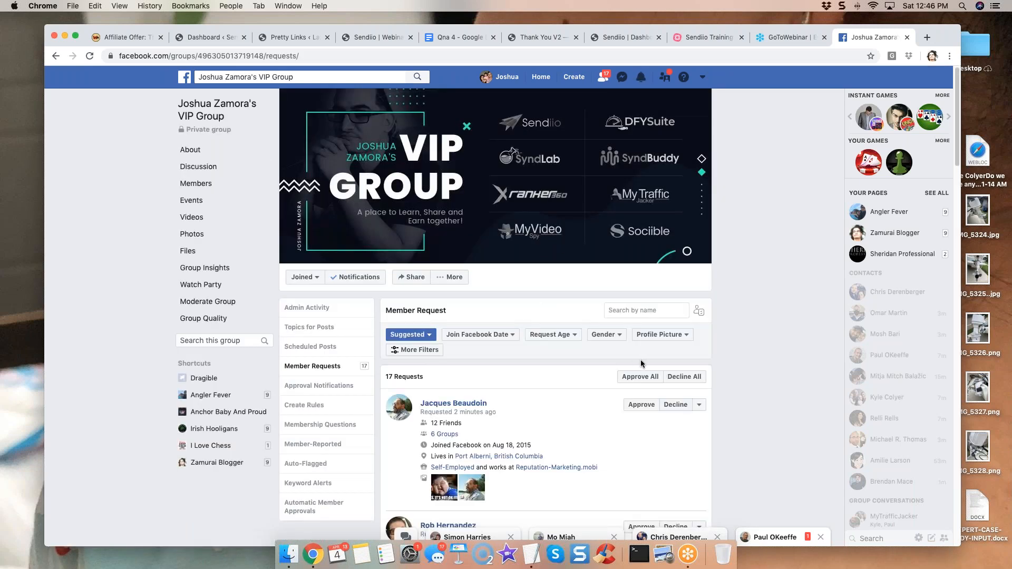
{"action": "left_click", "coordinate": [642, 378]}
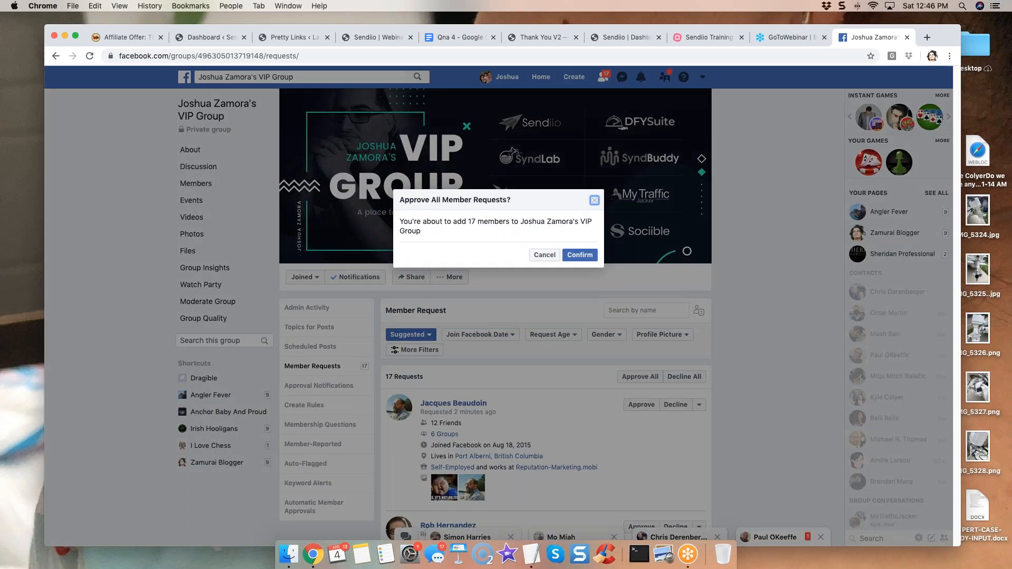
{"action": "left_click", "coordinate": [579, 254]}
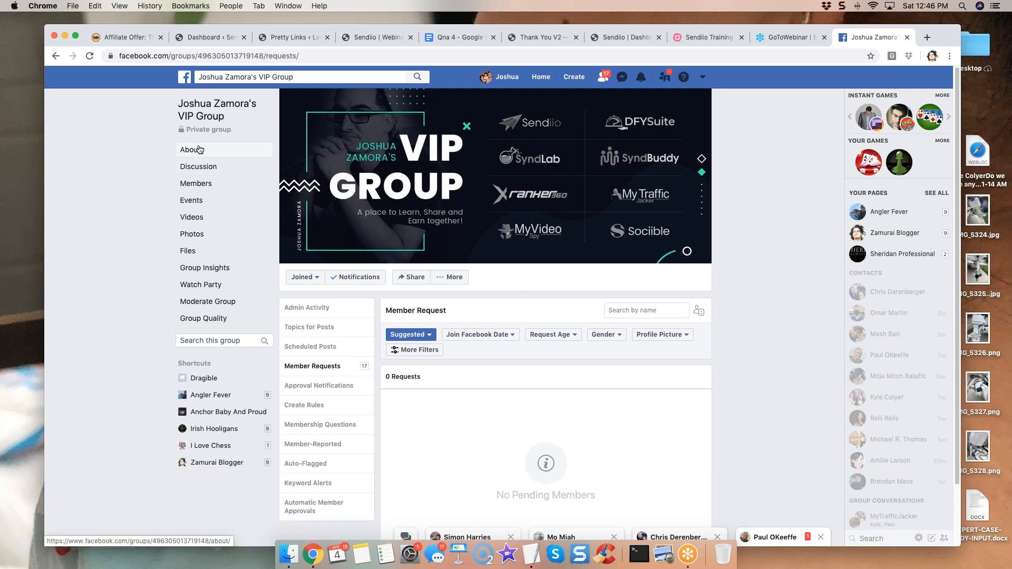
{"action": "left_click", "coordinate": [206, 108]}
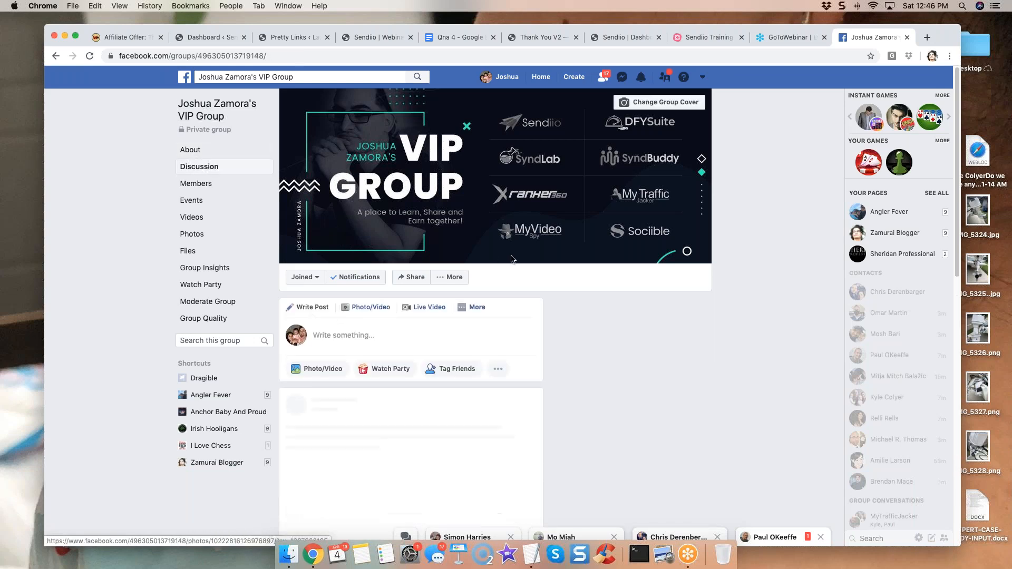
{"action": "scroll", "coordinate": [455, 305], "scroll_direction": "down", "scroll_amount": 3}
{"action": "scroll", "coordinate": [452, 302], "scroll_direction": "up", "scroll_amount": 3}
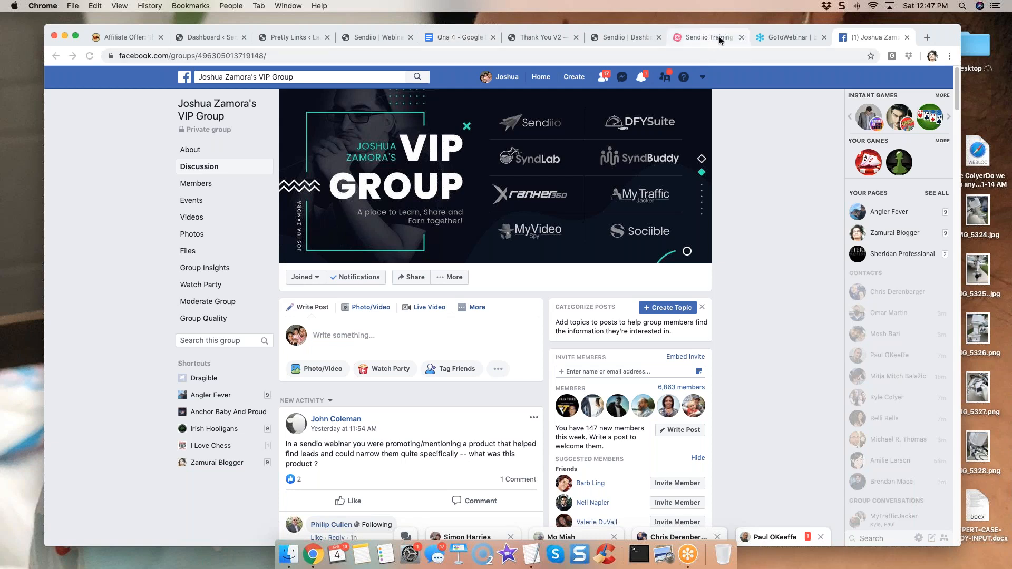
- Examine the Qna 4 agenda and the branches of the Sendiio Training mind map, ending back on the agenda's remaining topics
{"action": "left_click", "coordinate": [462, 36]}
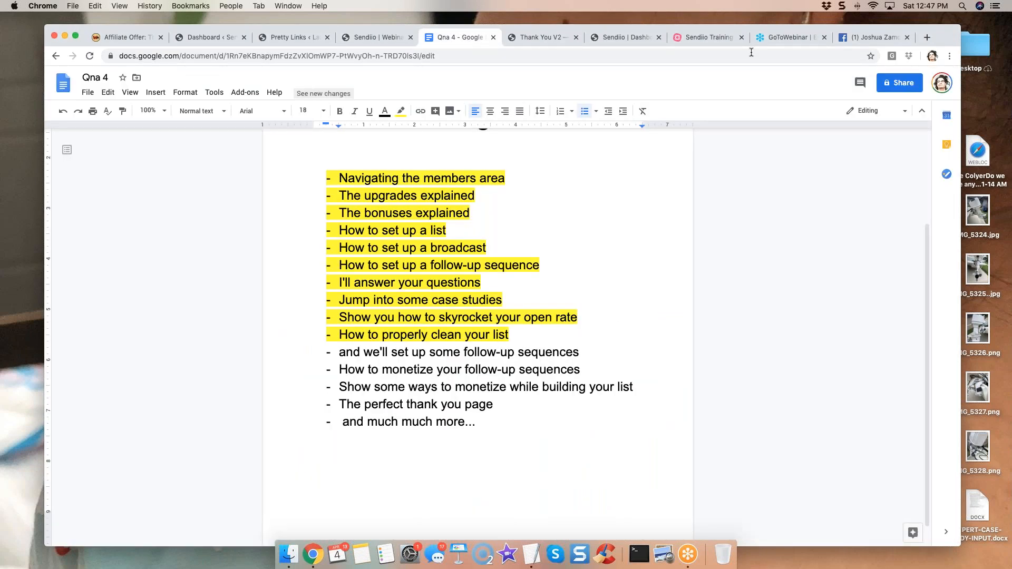
{"action": "left_click", "coordinate": [722, 35]}
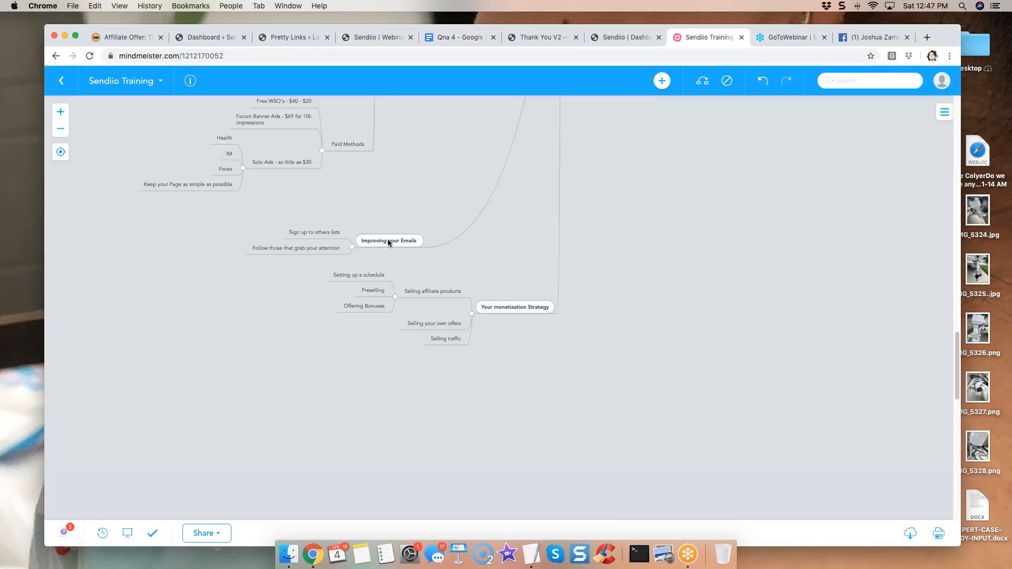
{"action": "scroll", "coordinate": [580, 168], "scroll_direction": "up", "scroll_amount": 3}
{"action": "scroll", "coordinate": [588, 176], "scroll_direction": "up", "scroll_amount": 10}
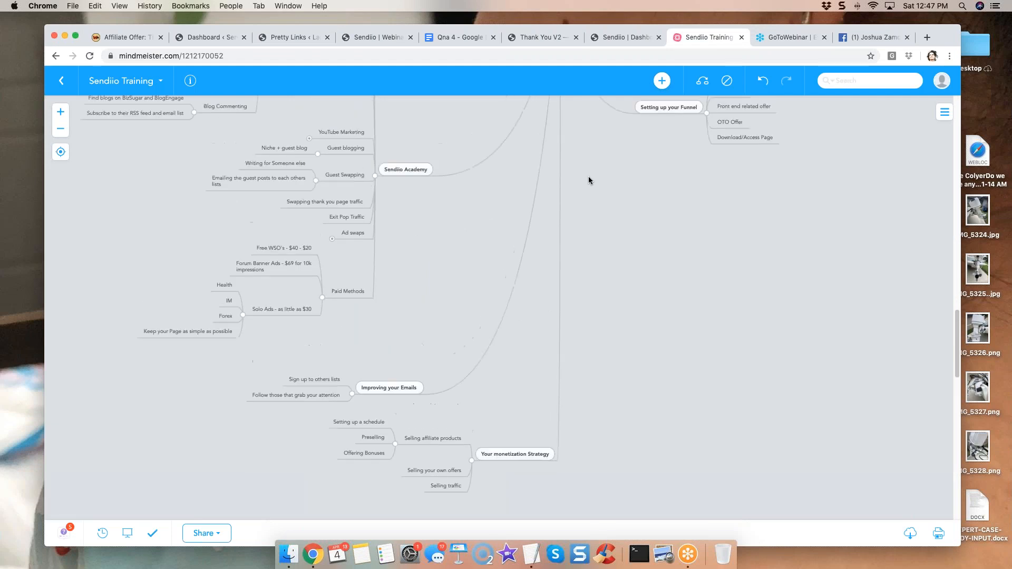
{"action": "scroll", "coordinate": [587, 182], "scroll_direction": "up", "scroll_amount": 10}
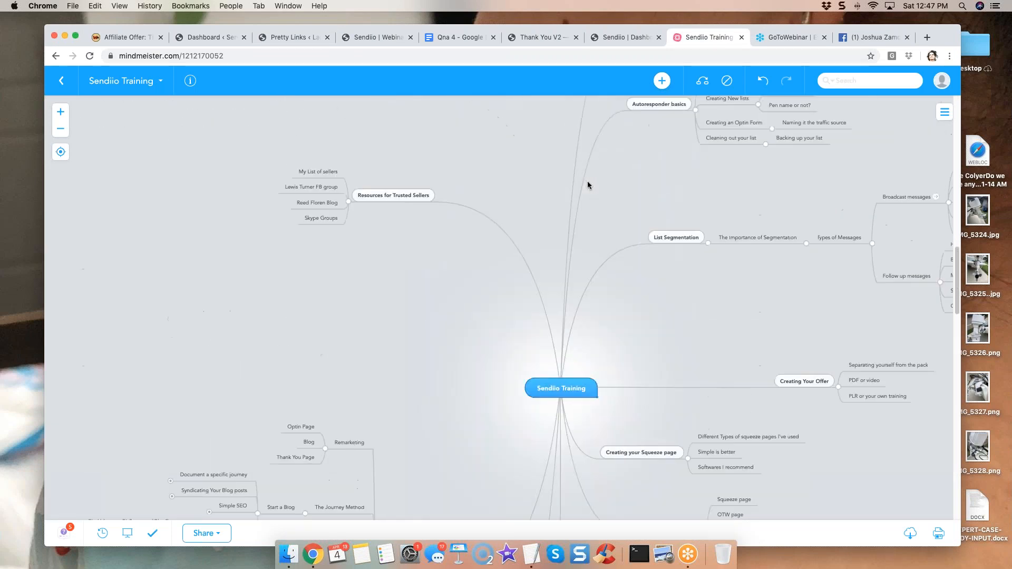
{"action": "scroll", "coordinate": [587, 181], "scroll_direction": "down", "scroll_amount": 3}
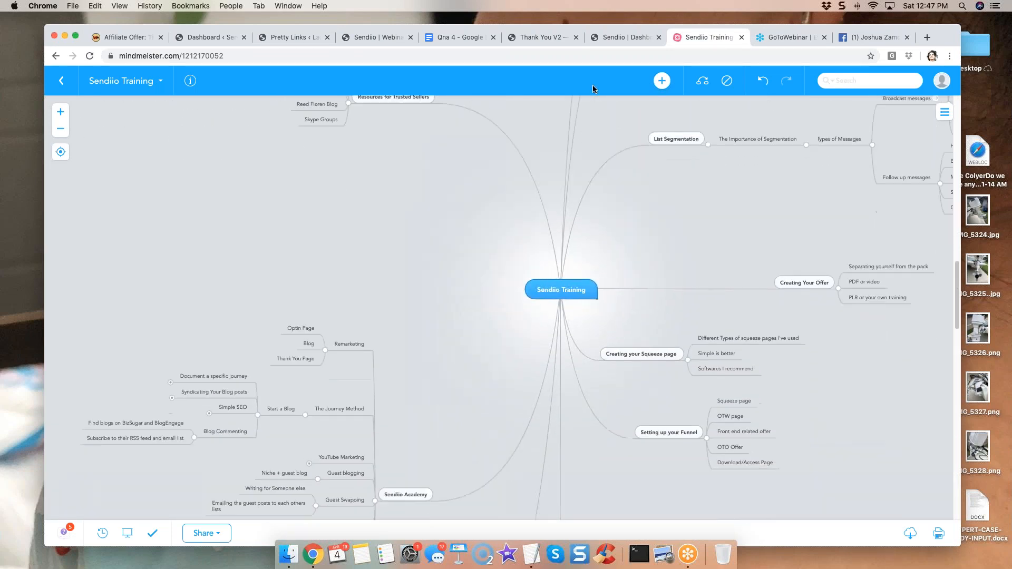
{"action": "left_click", "coordinate": [459, 37]}
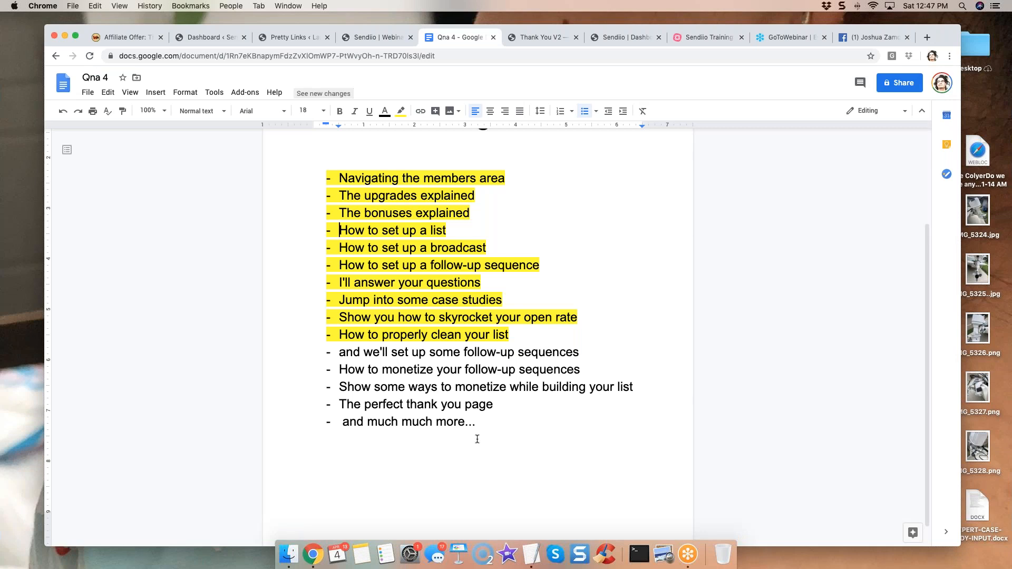
{"action": "double_click", "coordinate": [496, 442]}
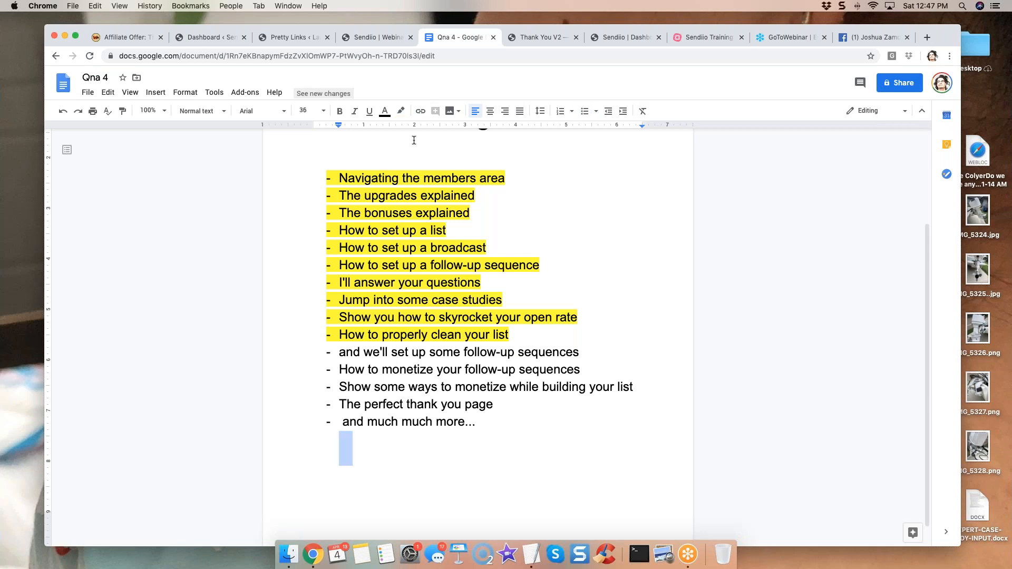
- Return to the Sendiio members area and open the form for adding a new email sequence
{"action": "left_click", "coordinate": [384, 39]}
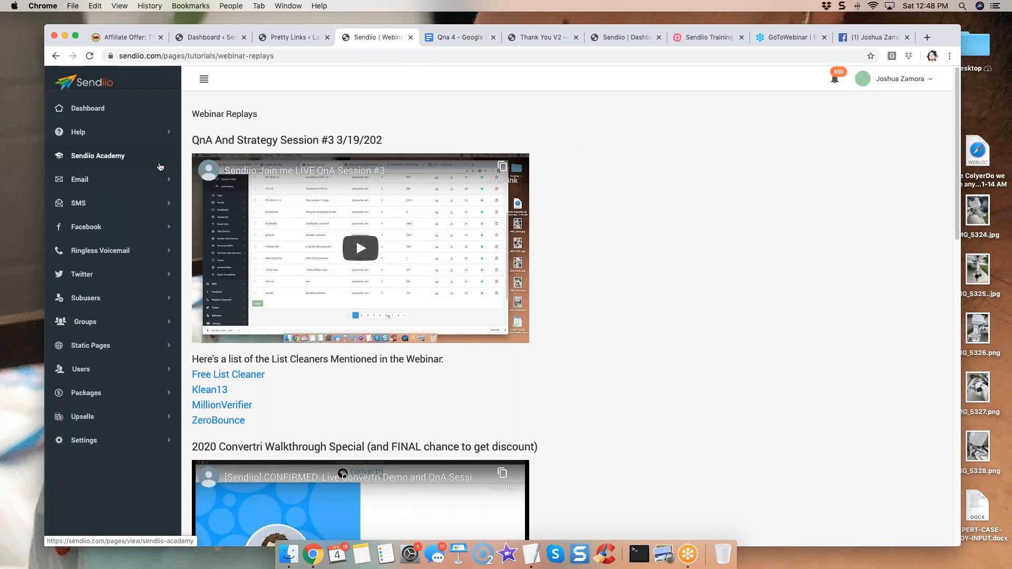
{"action": "left_click", "coordinate": [108, 183]}
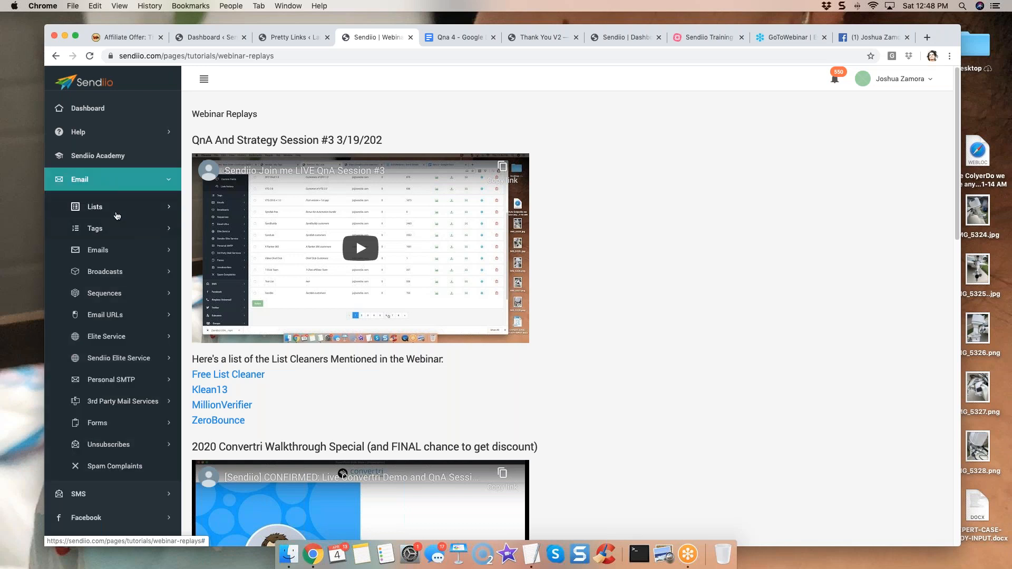
{"action": "left_click", "coordinate": [121, 297]}
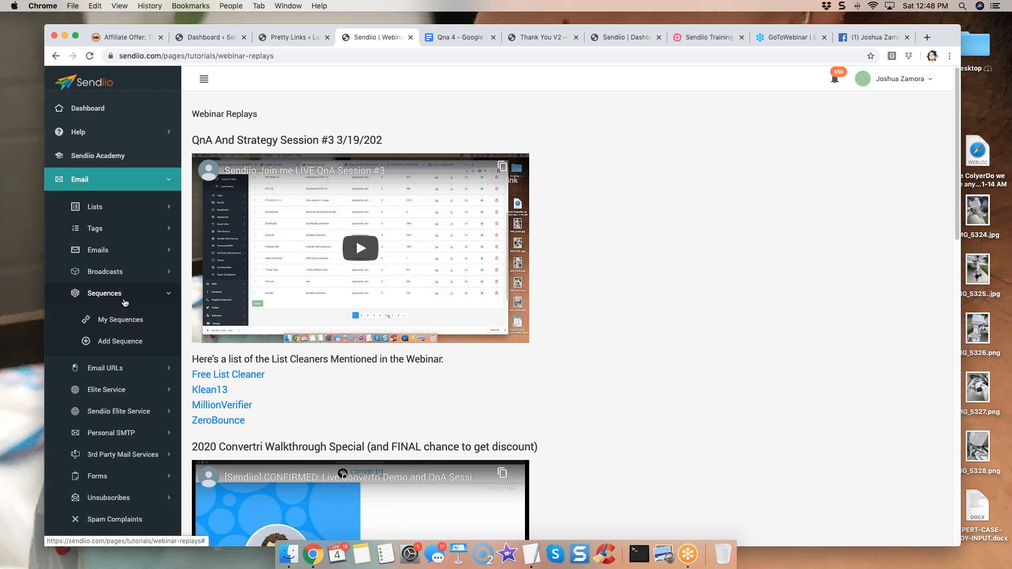
{"action": "left_click", "coordinate": [123, 344]}
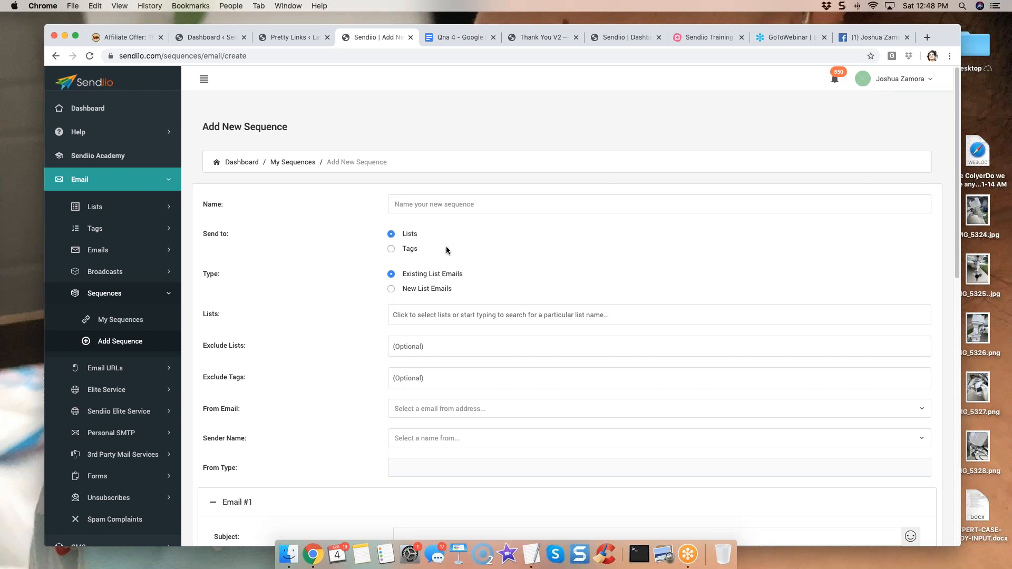
- Try Tags as the sequence's recipients, set it back to Lists, and choose the Arvo Customers list
{"action": "left_click", "coordinate": [390, 249]}
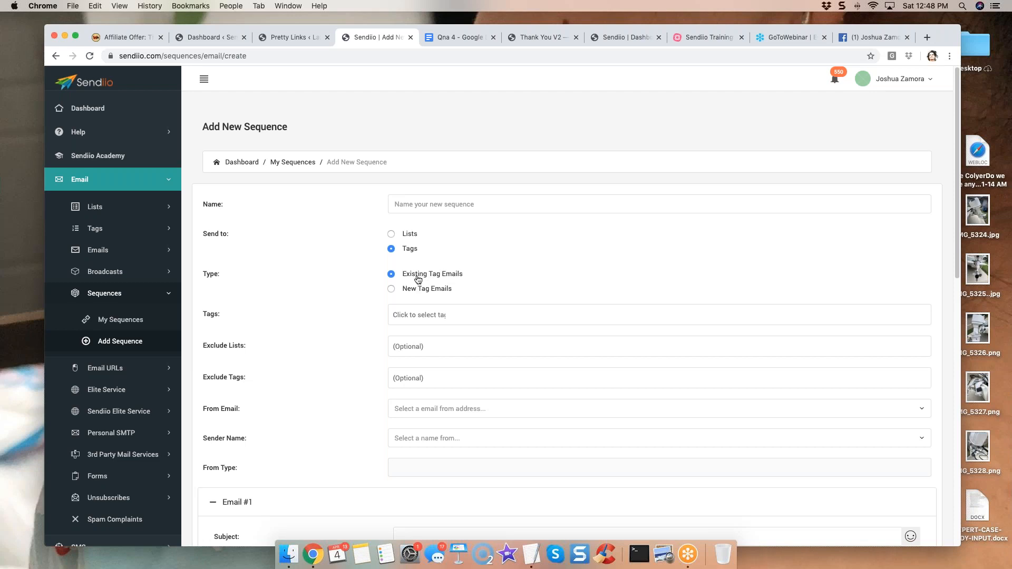
{"action": "left_click", "coordinate": [403, 236]}
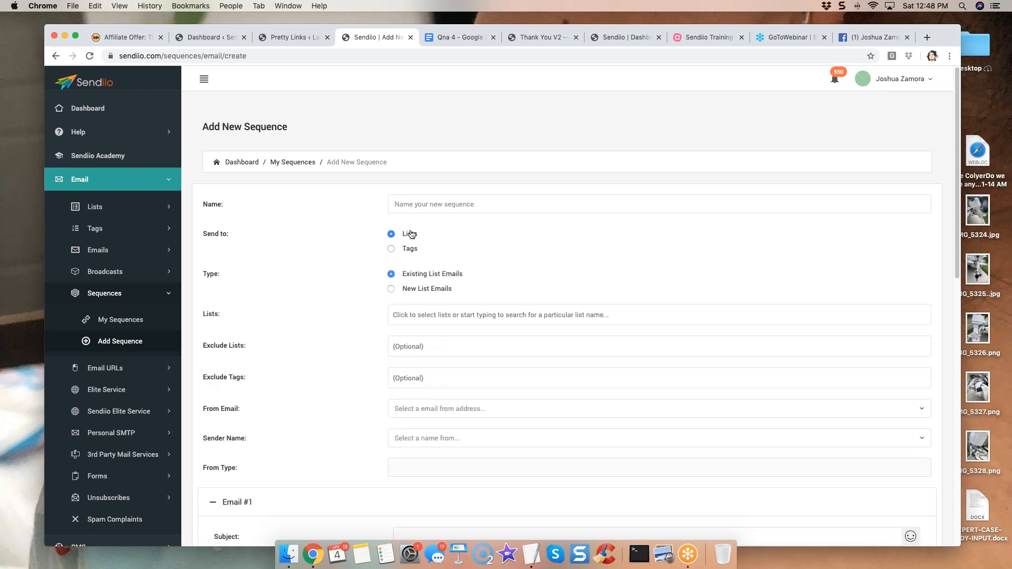
{"action": "left_click", "coordinate": [455, 314]}
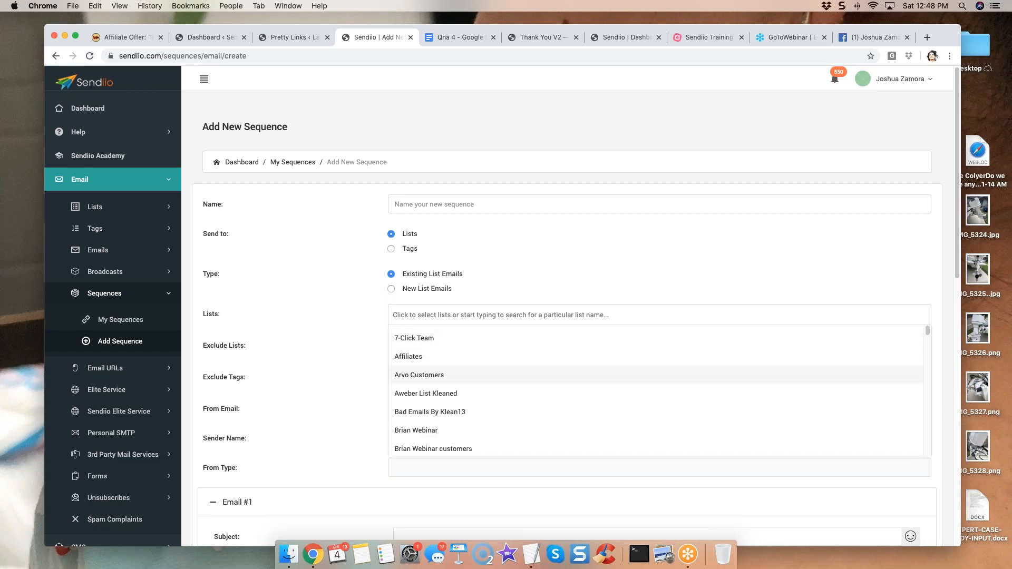
{"action": "left_click", "coordinate": [443, 376]}
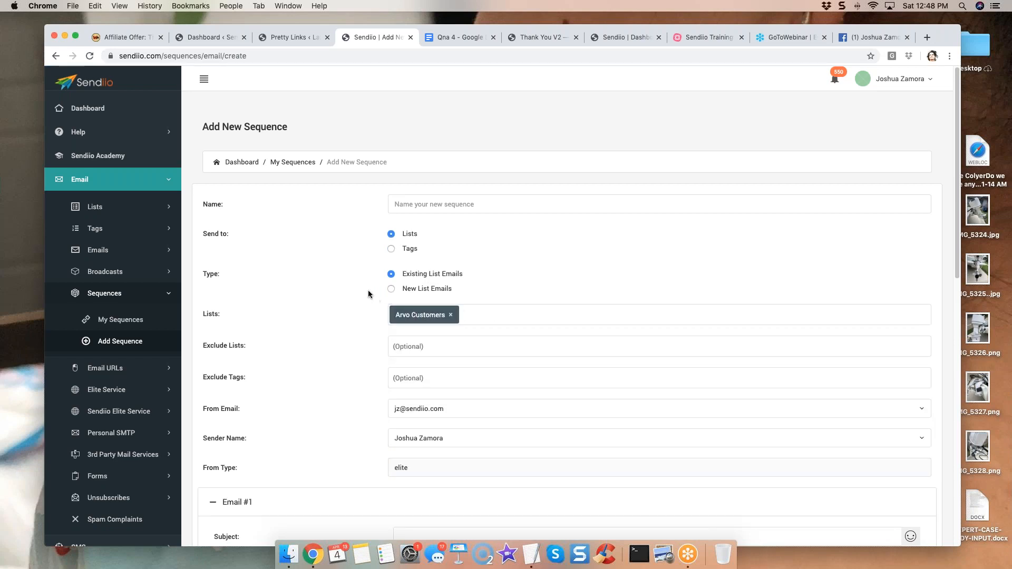
- Switch the sequence type to New List Emails to show its options, and set it back to Existing List Emails
{"action": "scroll", "coordinate": [355, 289], "scroll_direction": "down", "scroll_amount": 2}
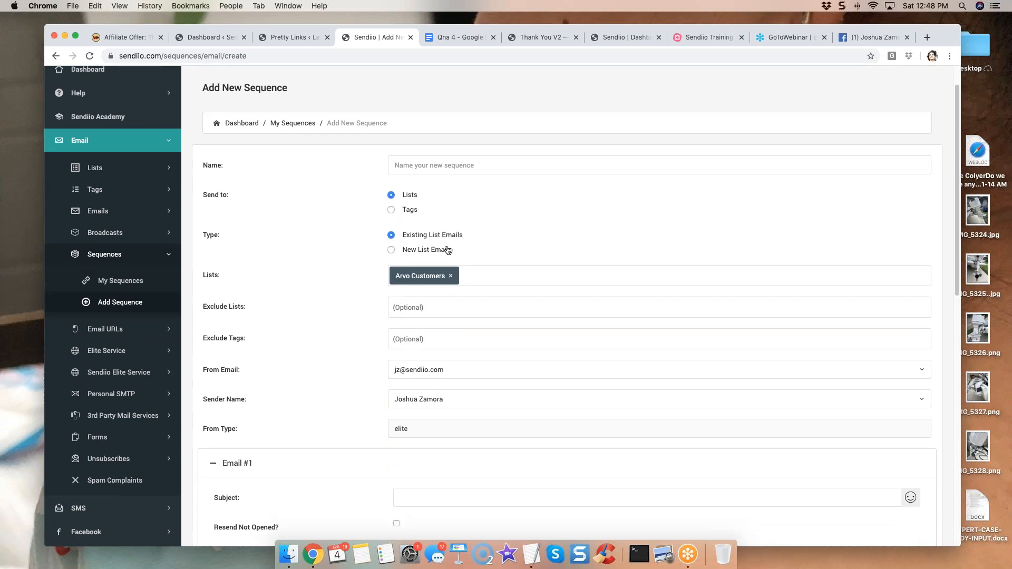
{"action": "left_click", "coordinate": [428, 276]}
{"action": "left_click", "coordinate": [391, 250]}
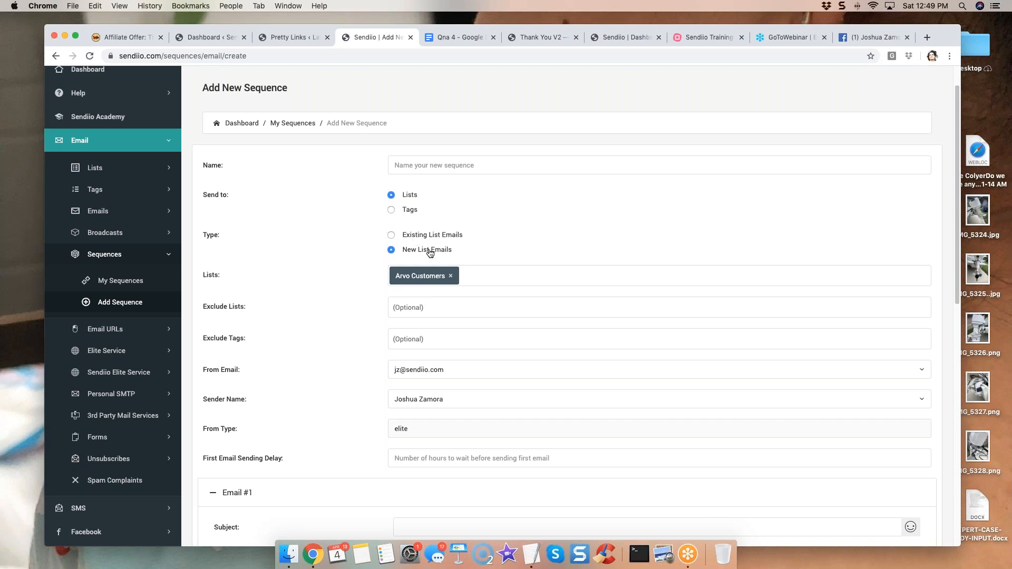
{"action": "left_click", "coordinate": [391, 236]}
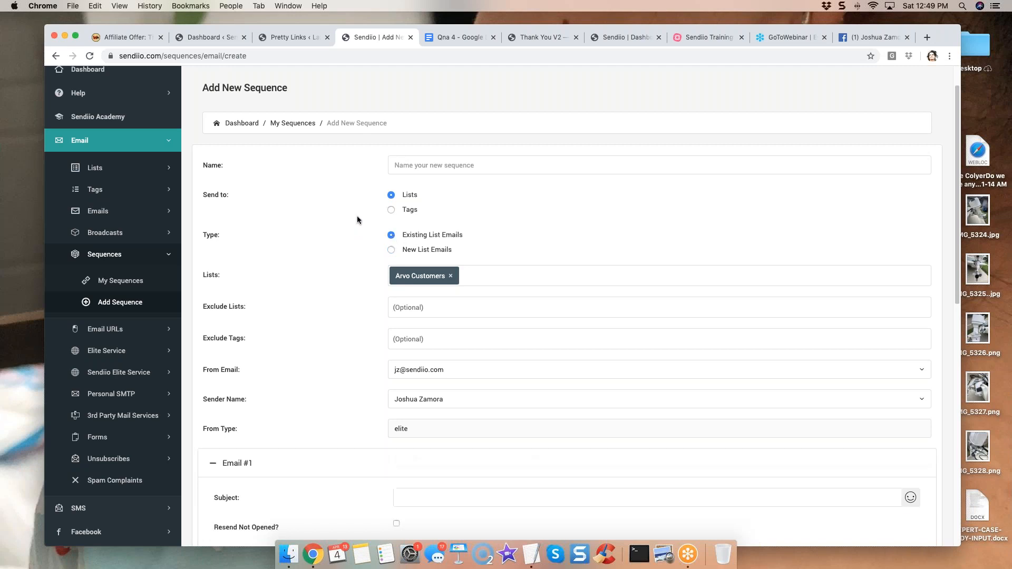
- Exclude the Brian Webinar list from the sequence's recipients
{"action": "scroll", "coordinate": [442, 264], "scroll_direction": "down", "scroll_amount": 2}
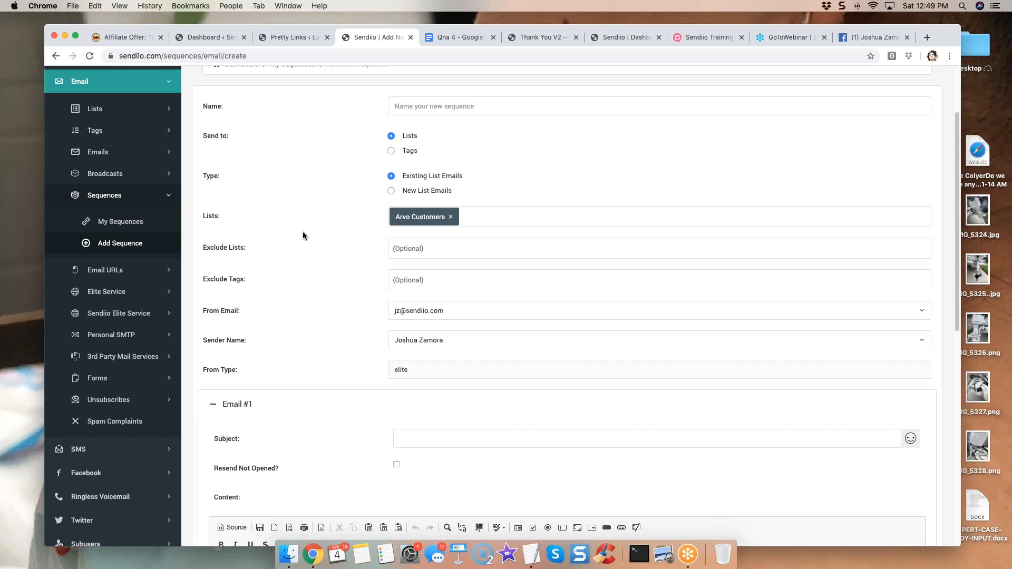
{"action": "scroll", "coordinate": [344, 227], "scroll_direction": "up", "scroll_amount": 3}
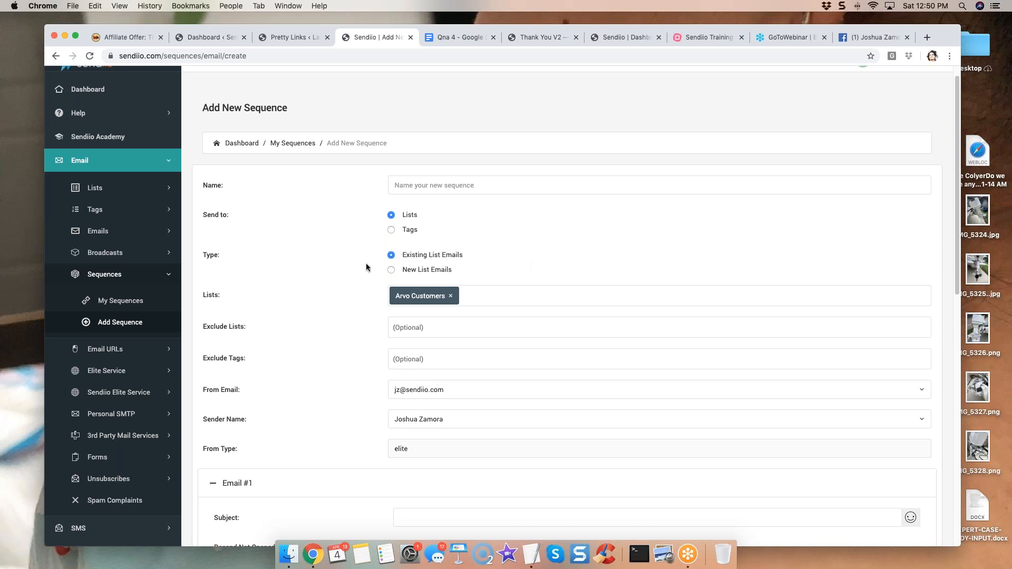
{"action": "scroll", "coordinate": [355, 314], "scroll_direction": "down", "scroll_amount": 2}
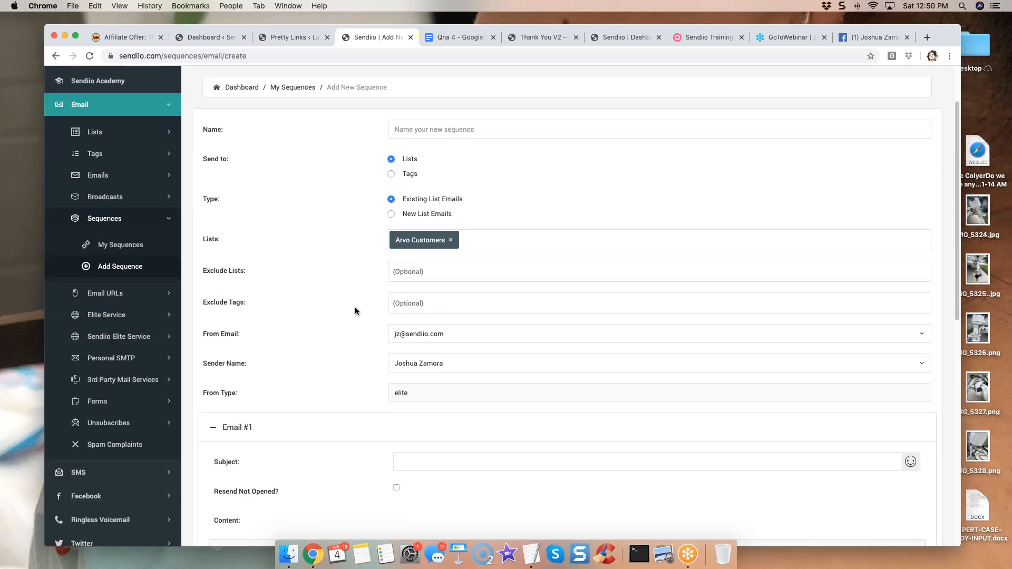
{"action": "left_click", "coordinate": [422, 272]}
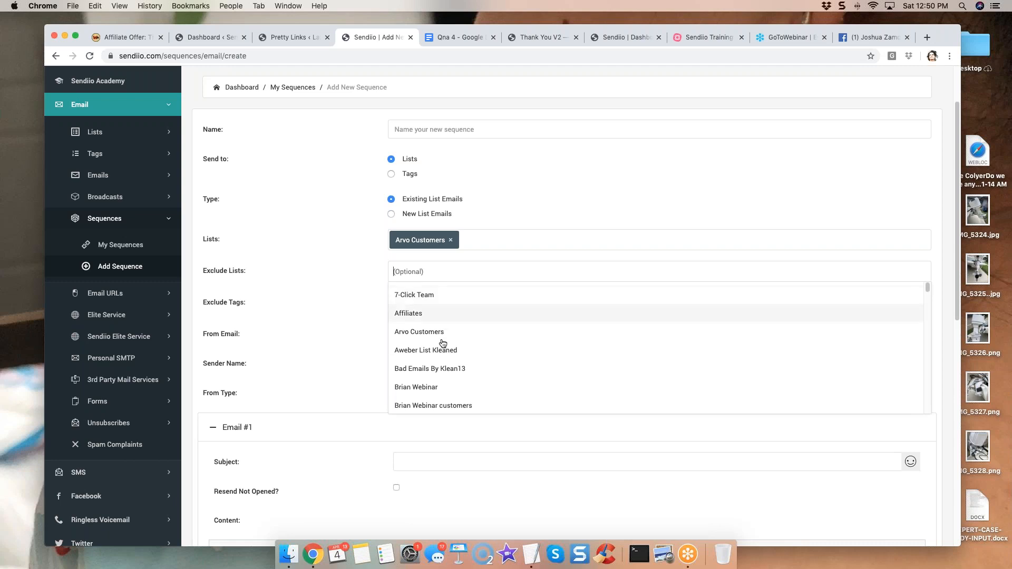
{"action": "left_click", "coordinate": [437, 388]}
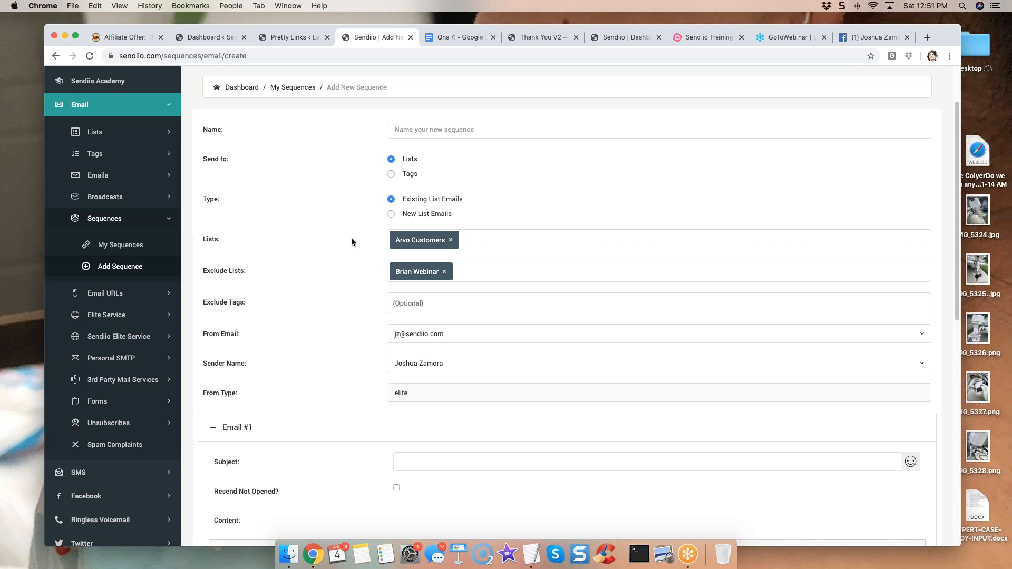
- Enter "Email #1" as the subject of the sequence's first email
{"action": "scroll", "coordinate": [349, 254], "scroll_direction": "down", "scroll_amount": 2}
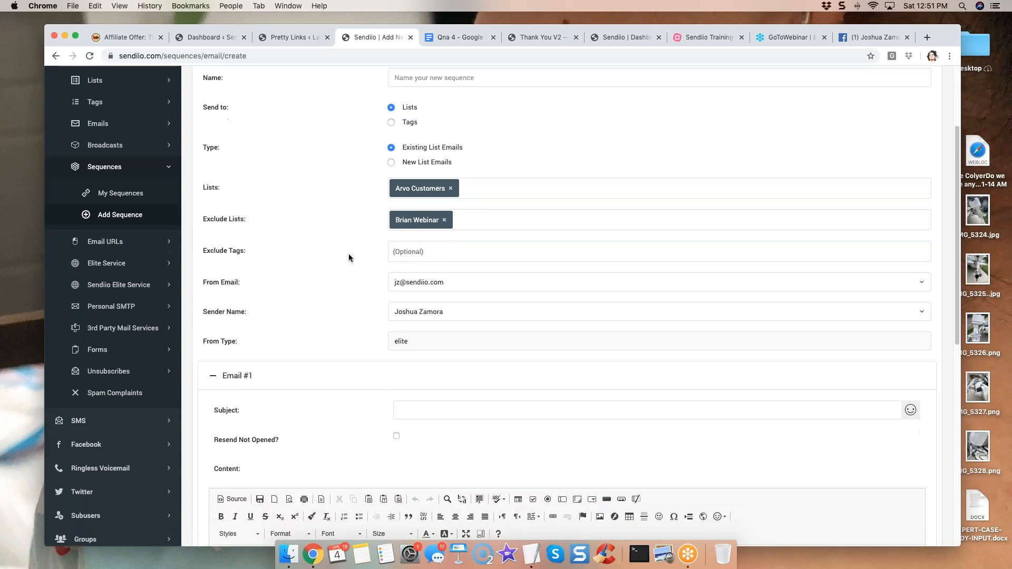
{"action": "scroll", "coordinate": [341, 229], "scroll_direction": "down", "scroll_amount": 1}
{"action": "scroll", "coordinate": [431, 216], "scroll_direction": "down", "scroll_amount": 4}
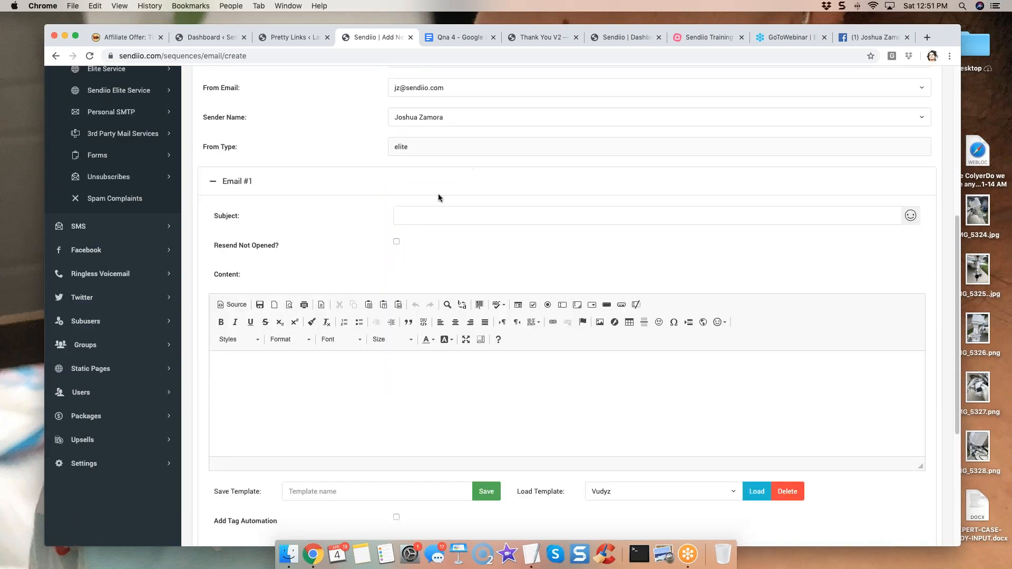
{"action": "left_click", "coordinate": [464, 217]}
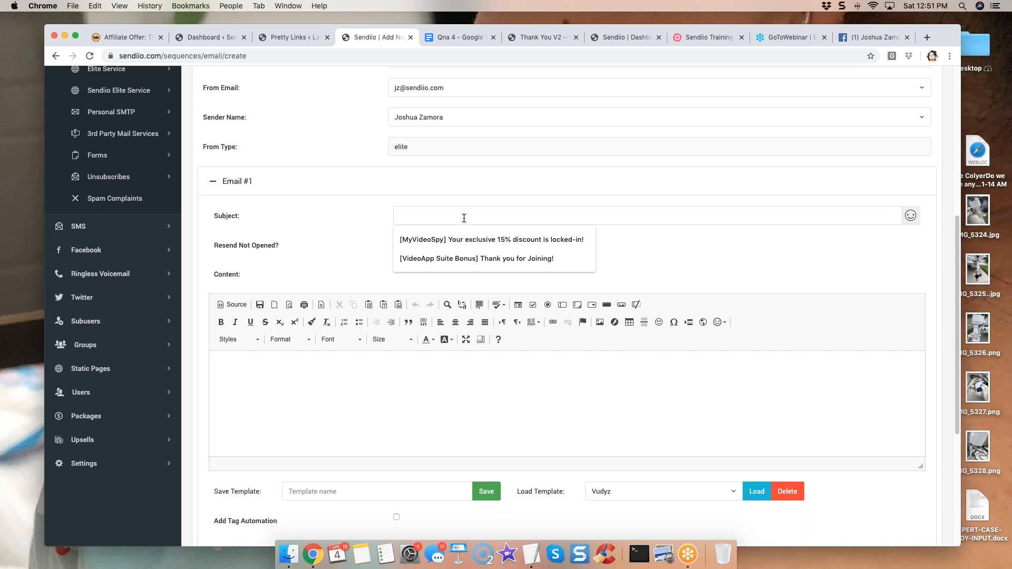
{"action": "type", "text": "Email #1"}
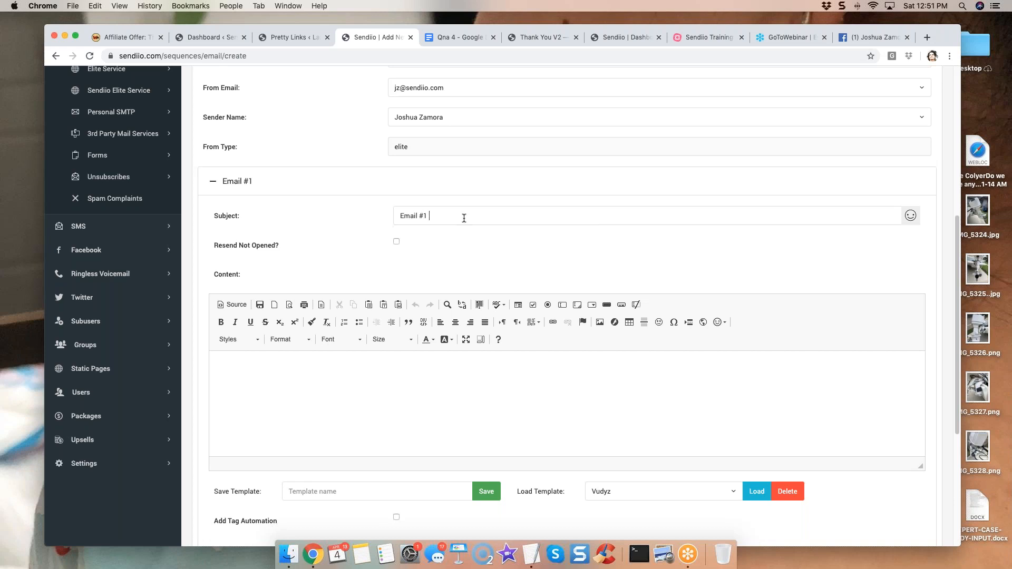
- Enable resending of the first email to those who have not opened it, with a resend delay of 6 hours
{"action": "left_click_drag", "start_coordinate": [235, 250], "coordinate": [214, 251]}
{"action": "left_click", "coordinate": [283, 248]}
{"action": "left_click_drag", "start_coordinate": [284, 251], "coordinate": [213, 250]}
{"action": "left_click", "coordinate": [276, 239]}
{"action": "left_click", "coordinate": [396, 242]}
{"action": "left_click", "coordinate": [422, 273]}
{"action": "type", "text": "6"}
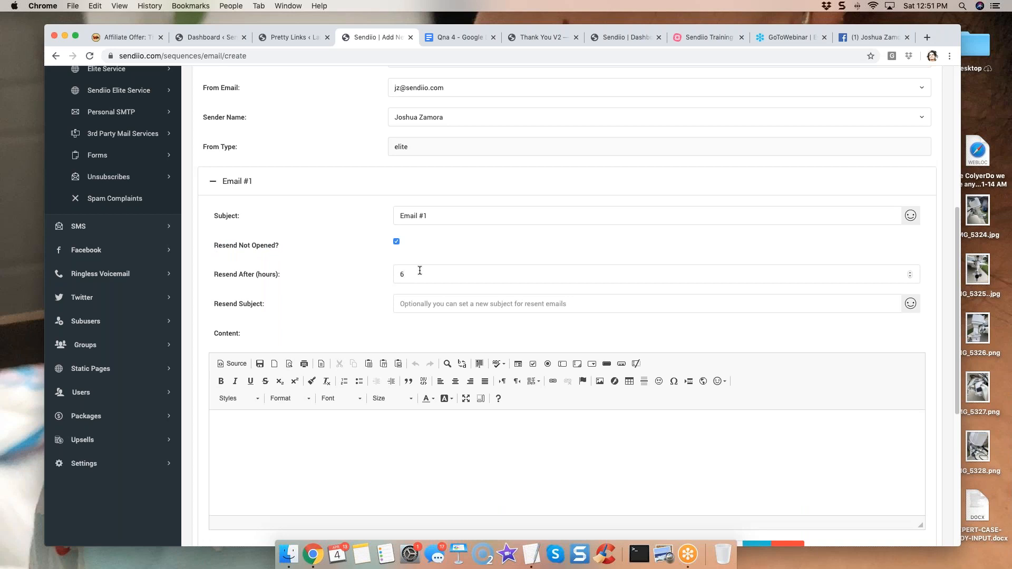
{"action": "scroll", "coordinate": [356, 280], "scroll_direction": "up", "scroll_amount": 1}
{"action": "scroll", "coordinate": [350, 276], "scroll_direction": "up", "scroll_amount": 4}
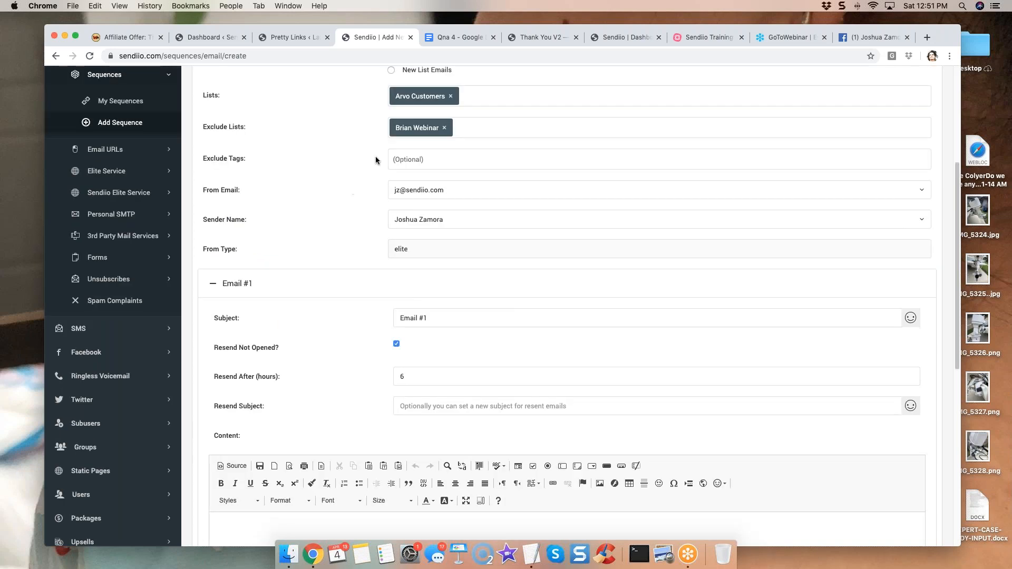
{"action": "scroll", "coordinate": [357, 232], "scroll_direction": "down", "scroll_amount": 5}
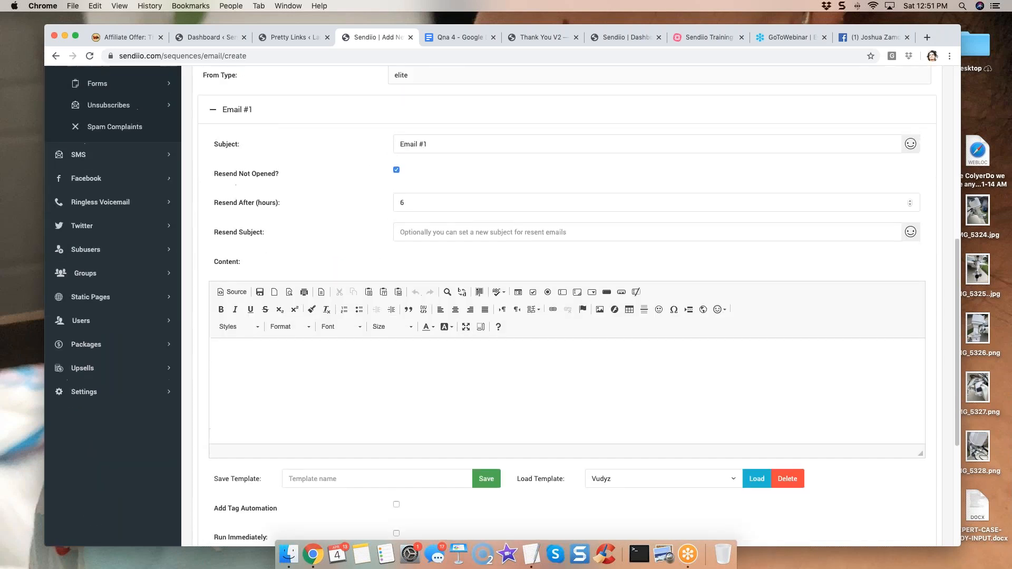
- Enter "New Subject line here" as the subject for resending the first email to non-openers
{"action": "scroll", "coordinate": [352, 141], "scroll_direction": "up", "scroll_amount": 1}
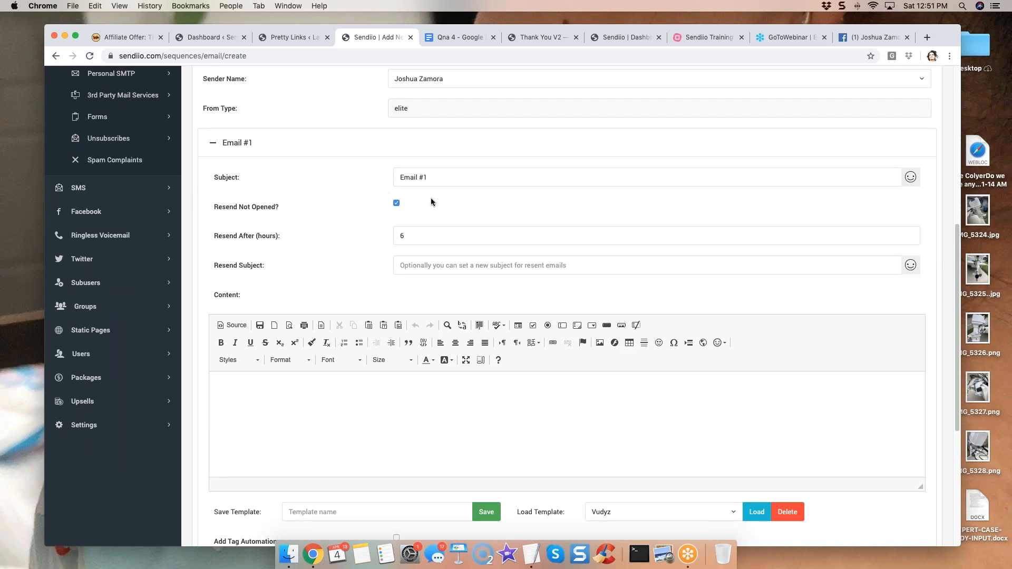
{"action": "scroll", "coordinate": [431, 198], "scroll_direction": "up", "scroll_amount": 10}
{"action": "scroll", "coordinate": [309, 205], "scroll_direction": "down", "scroll_amount": 10}
{"action": "scroll", "coordinate": [310, 204], "scroll_direction": "up", "scroll_amount": 2}
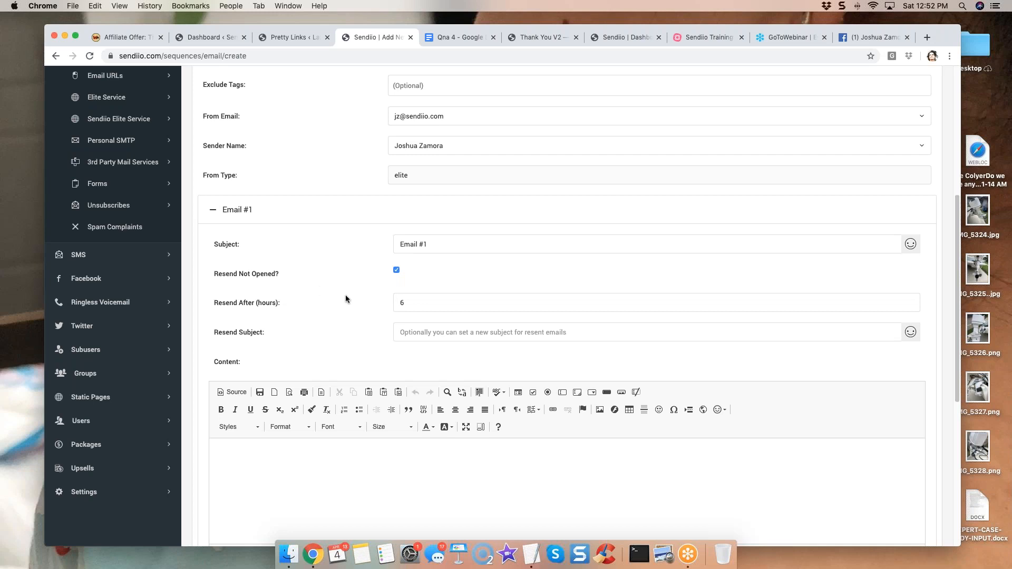
{"action": "left_click", "coordinate": [423, 331]}
{"action": "type", "text": "New Subjec"}
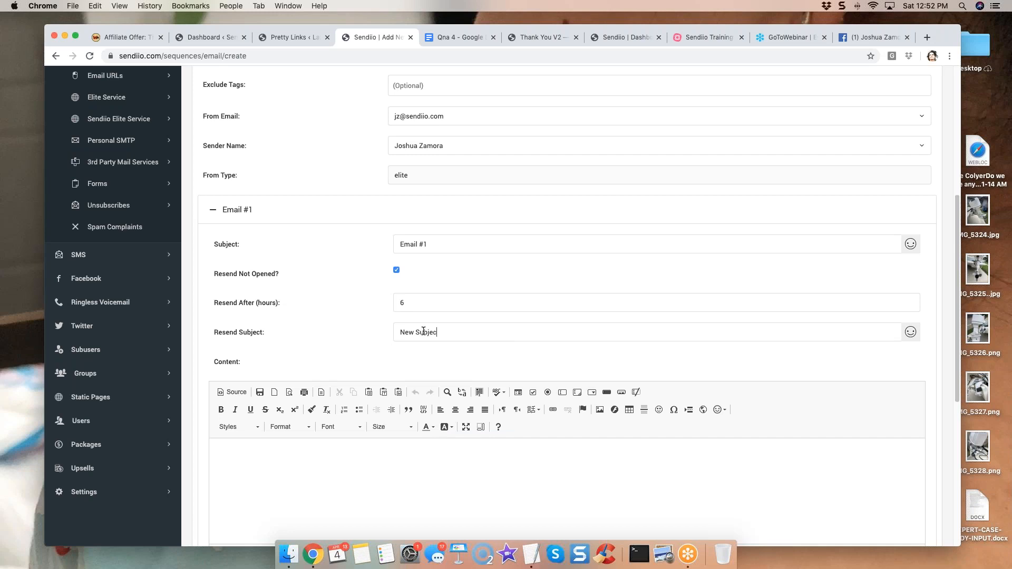
{"action": "type", "text": "t inne here"}
- Begin the first email's content with the greeting "Hey Thank you for joining!"
{"action": "scroll", "coordinate": [344, 244], "scroll_direction": "down", "scroll_amount": 6}
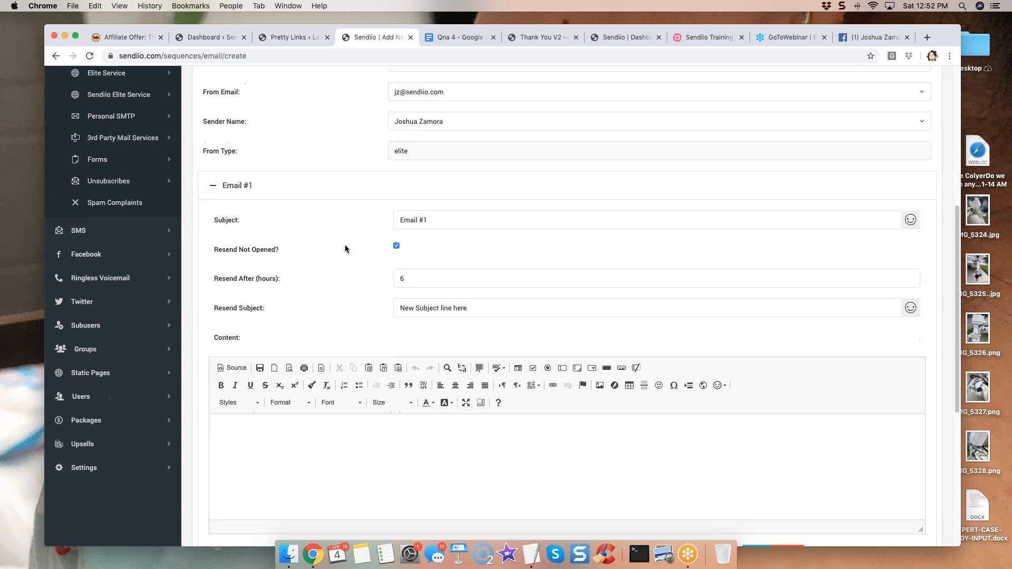
{"action": "scroll", "coordinate": [345, 244], "scroll_direction": "up", "scroll_amount": 4}
{"action": "left_click", "coordinate": [330, 358]}
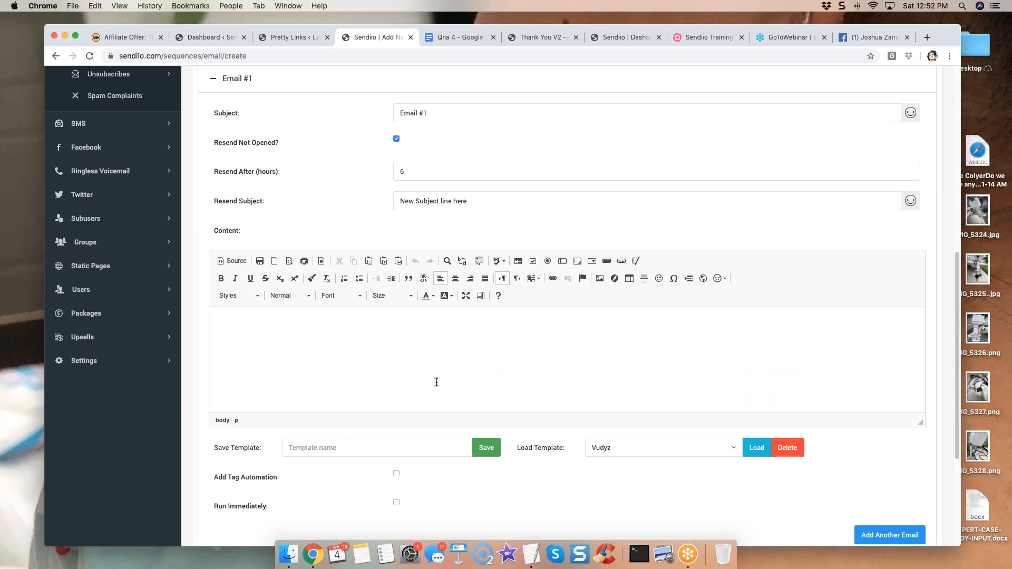
{"action": "scroll", "coordinate": [440, 417], "scroll_direction": "down", "scroll_amount": 1}
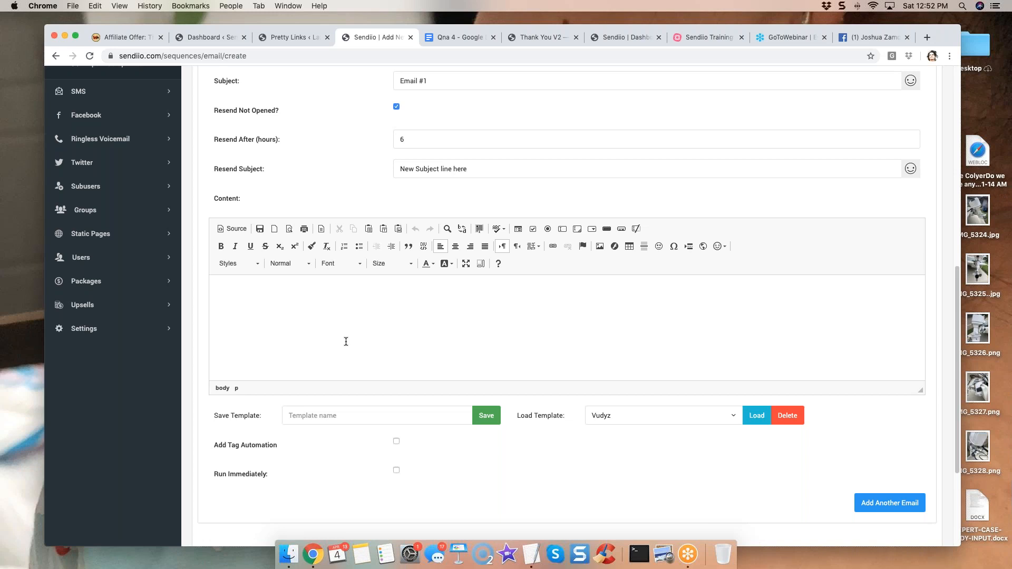
{"action": "type", "text": "Hey Thank y"}
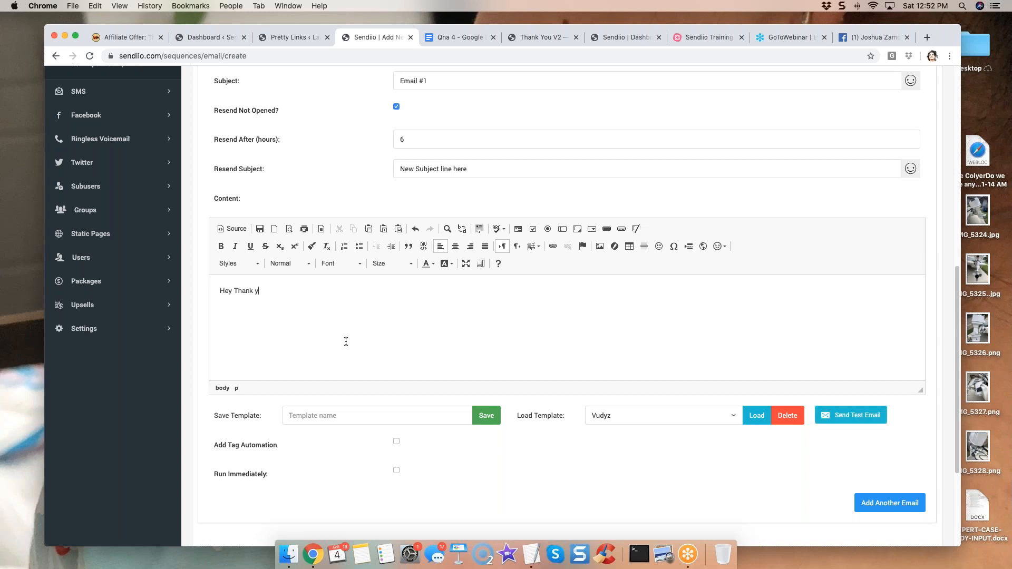
{"action": "type", "text": "ou for joining!"}
- Add the paragraph "The PDF that you requested can be downloaded here" below the greeting
{"action": "key", "text": "Return"}
{"action": "type", "text": "The PDF that y"}
{"action": "type", "text": "ou requested"}
{"action": "type", "text": " is"}
{"action": "key", "text": "BackSpace"}
{"action": "key", "text": "BackSpace"}
{"action": "key", "text": "BackSpace"}
{"action": "type", "text": "can b"}
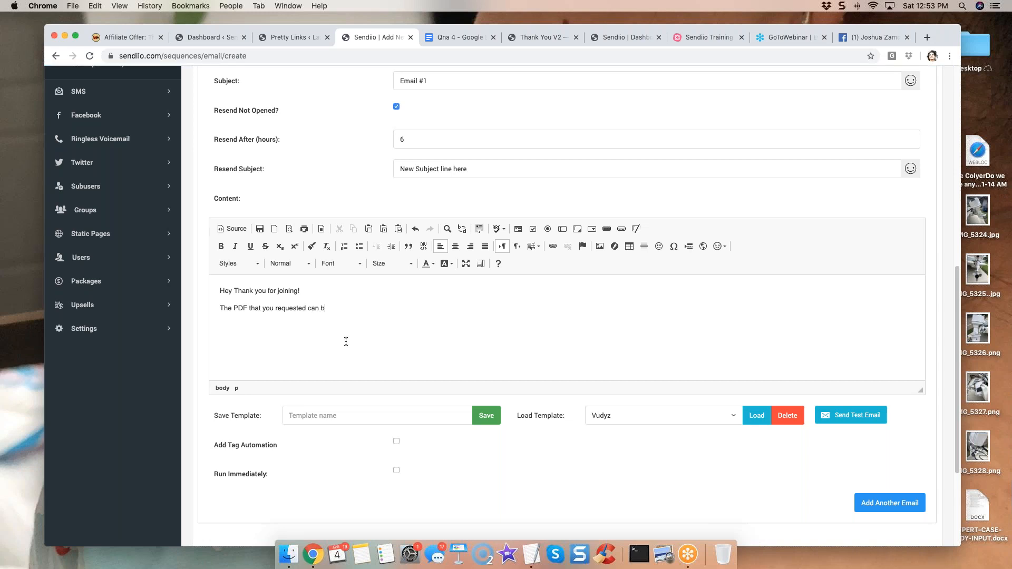
{"action": "type", "text": "e downloaded here"}
- Insert a "This is" introduction with the sender's name and the line "I'm glad you've joined my list." between the greeting and PDF sentence
{"action": "key", "text": "Return"}
{"action": "type", "text": "This is"}
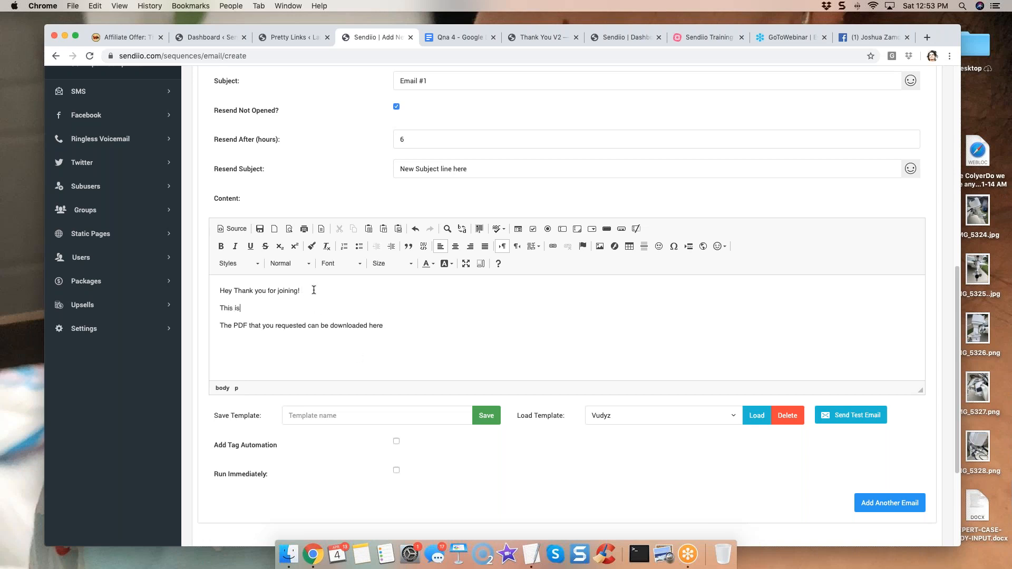
{"action": "type", "text": " joshua zamora"}
{"action": "key", "text": "Return"}
{"action": "type", "text": "I'm "}
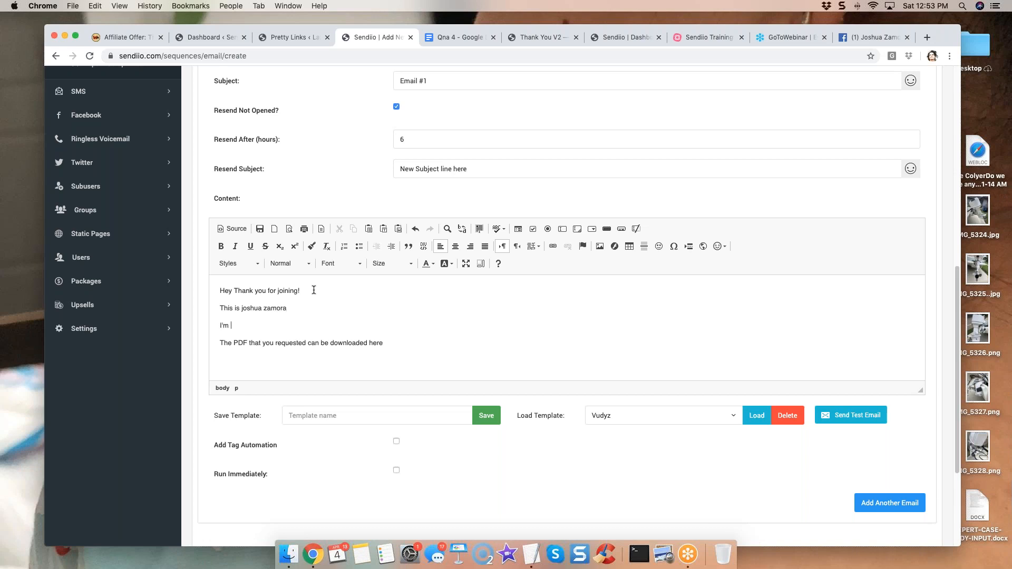
{"action": "type", "text": "glad you've joined my list."}
- Add an empty paragraph below the PDF sentence at the end of the email
{"action": "scroll", "coordinate": [299, 315], "scroll_direction": "down", "scroll_amount": 2}
{"action": "key", "text": "Return"}
{"action": "key", "text": "Return"}
{"action": "key", "text": "BackSpace"}
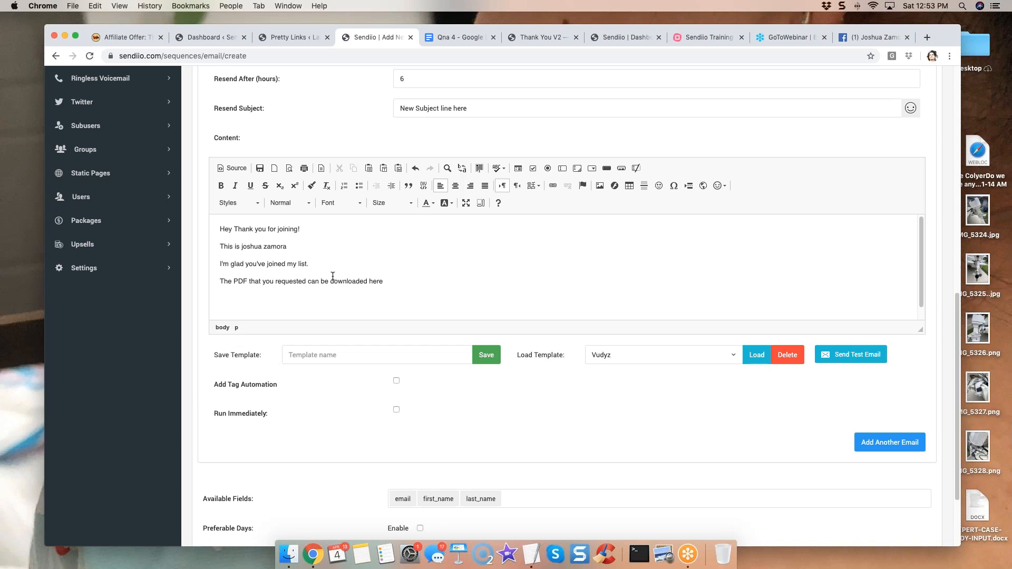
{"action": "scroll", "coordinate": [337, 139], "scroll_direction": "up", "scroll_amount": 2}
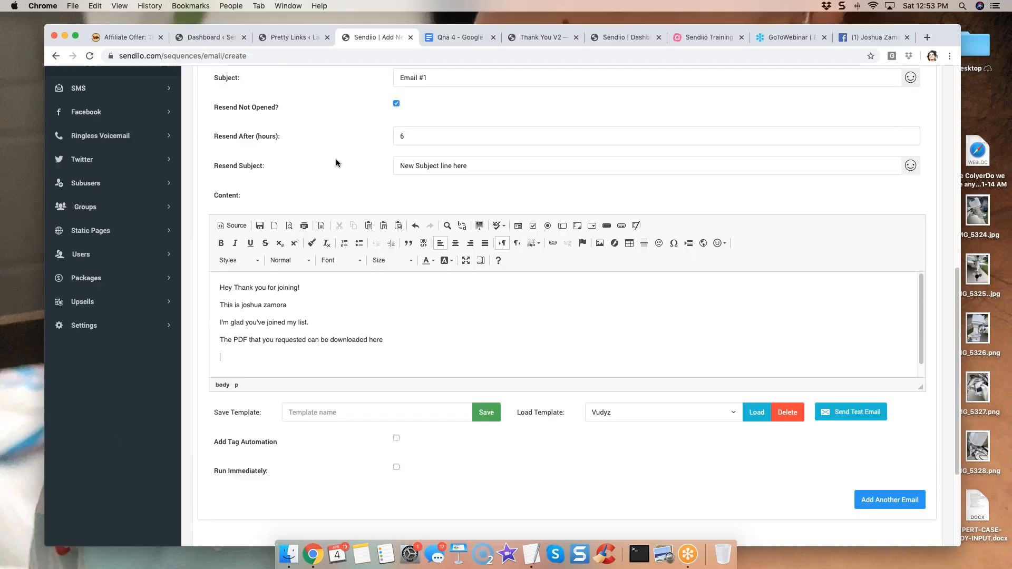
{"action": "scroll", "coordinate": [332, 172], "scroll_direction": "up", "scroll_amount": 1}
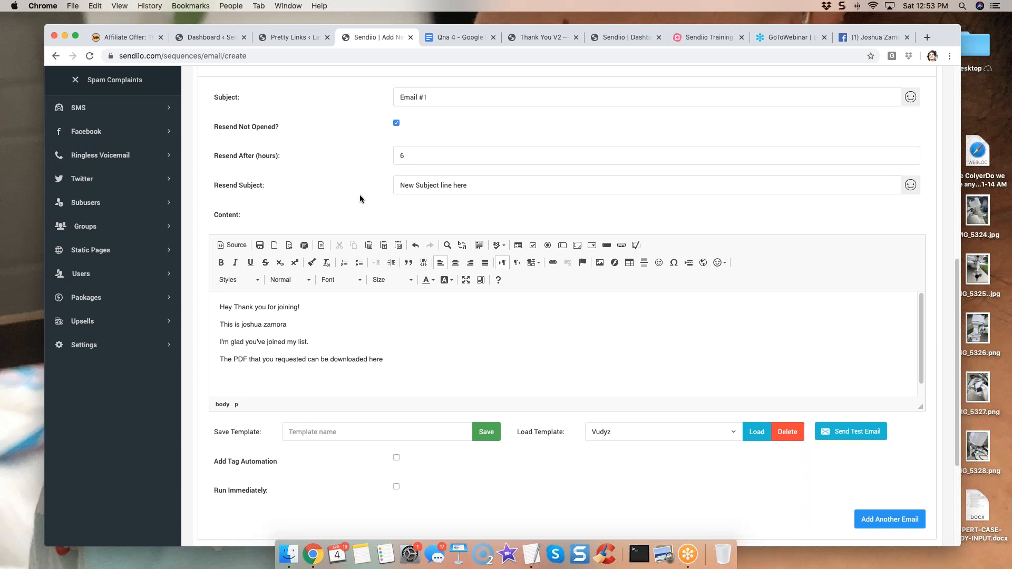
{"action": "scroll", "coordinate": [315, 157], "scroll_direction": "down", "scroll_amount": 3}
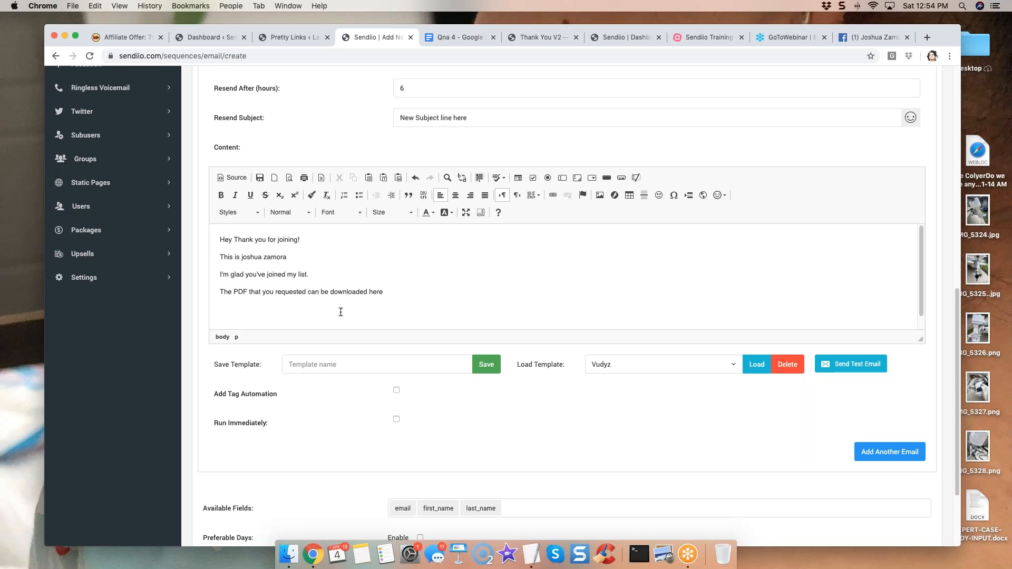
- Check the "How to monetize your follow-up sequences" item in the Qna 4 Google Docs agenda, and return to the Sendiio sequence form
{"action": "left_click", "coordinate": [460, 38]}
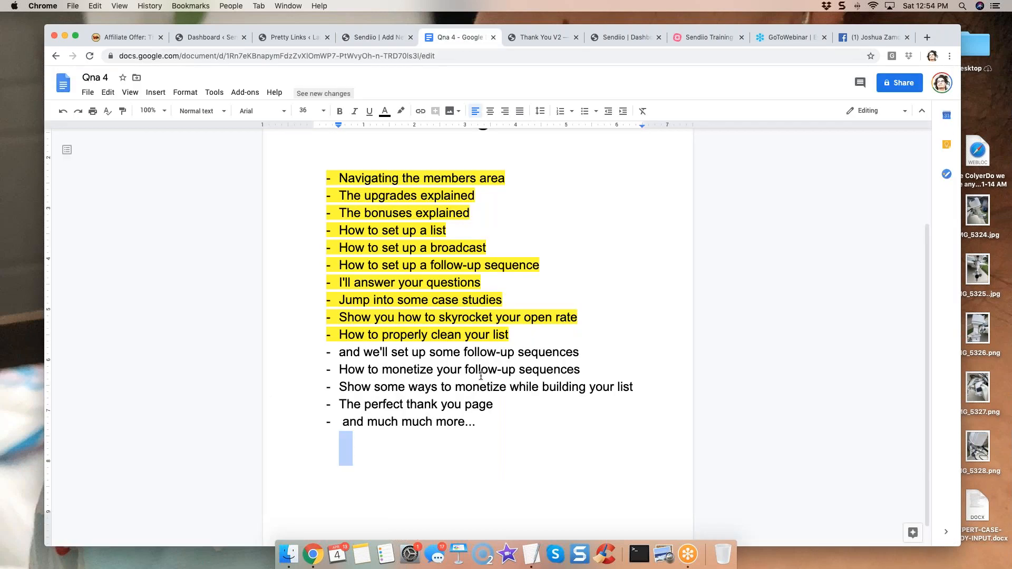
{"action": "left_click", "coordinate": [476, 370]}
{"action": "left_click_drag", "start_coordinate": [425, 369], "coordinate": [556, 376]}
{"action": "left_click", "coordinate": [561, 376]}
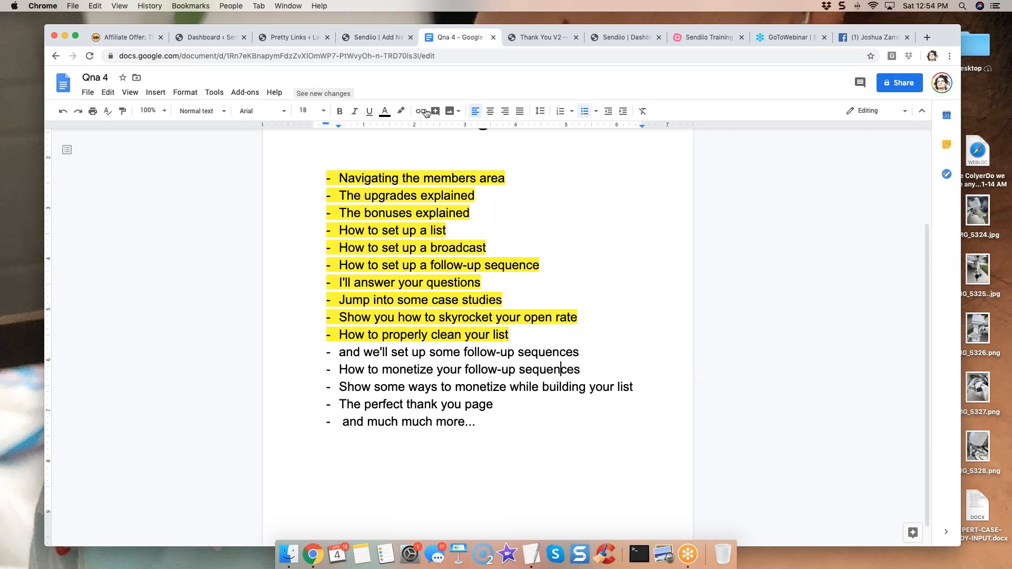
{"action": "left_click", "coordinate": [384, 38]}
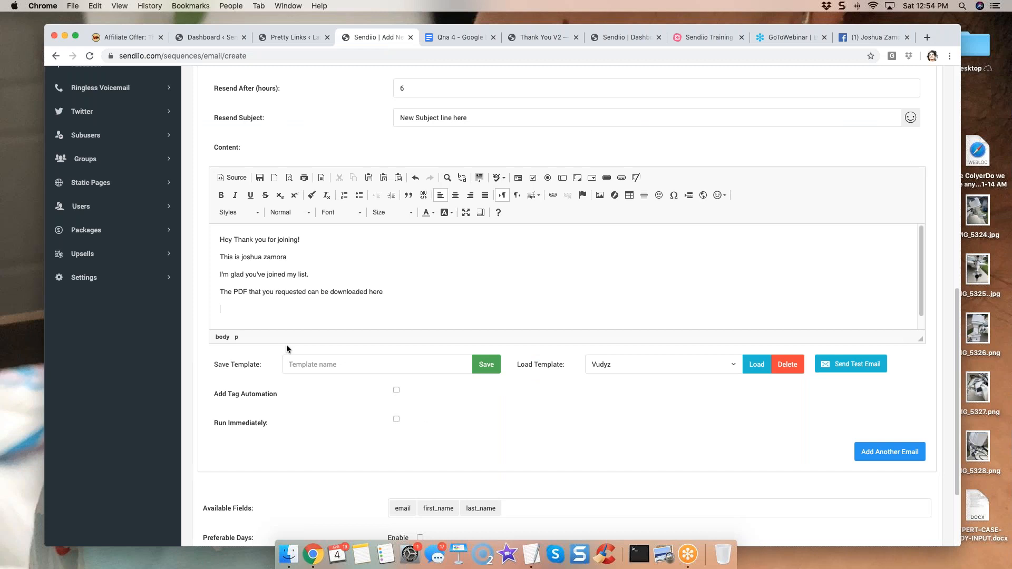
- Sign off with the sender's name and add "P.S. If you missed picking up the limited-time discount, feel free to pick it up here."
{"action": "type", "text": "Joshua Zamora"}
{"action": "key", "text": "Return"}
{"action": "type", "text": "P.?S."}
{"action": "key", "text": "BackSpace"}
{"action": "key", "text": "BackSpace"}
{"action": "key", "text": "BackSpace"}
{"action": "key", "text": "BackSpace"}
{"action": "type", "text": "S"}
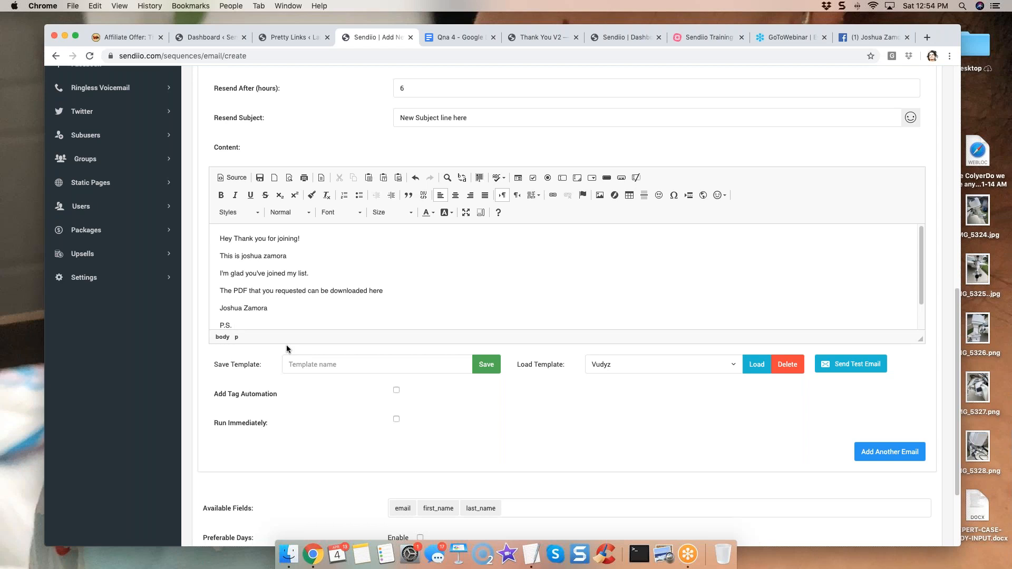
{"action": "type", "text": ". If you missed picking up the limi"}
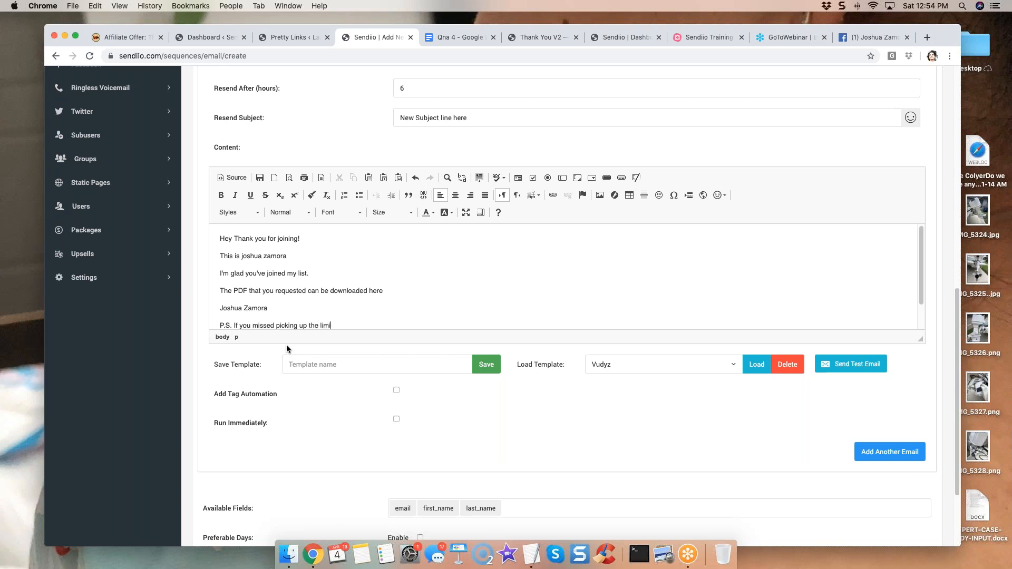
{"action": "type", "text": "ted-time discount, f"}
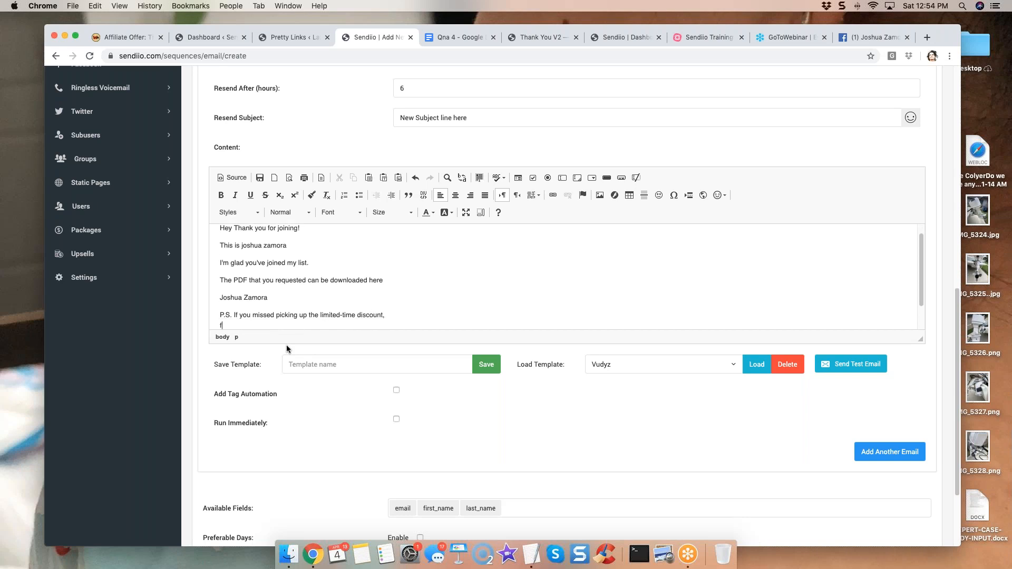
{"action": "type", "text": "eel free to pick it up here."}
{"action": "key", "text": "Return"}
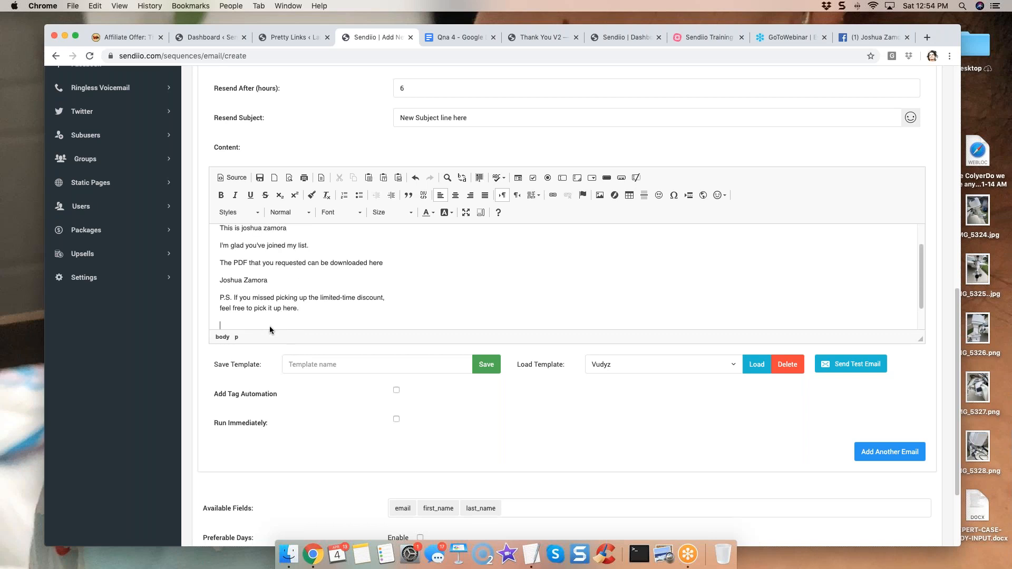
- Enlarge the height of the email's content editor to fit the whole message
{"action": "left_click_drag", "start_coordinate": [922, 342], "coordinate": [922, 481]}
{"action": "scroll", "coordinate": [294, 434], "scroll_direction": "up", "scroll_amount": 5}
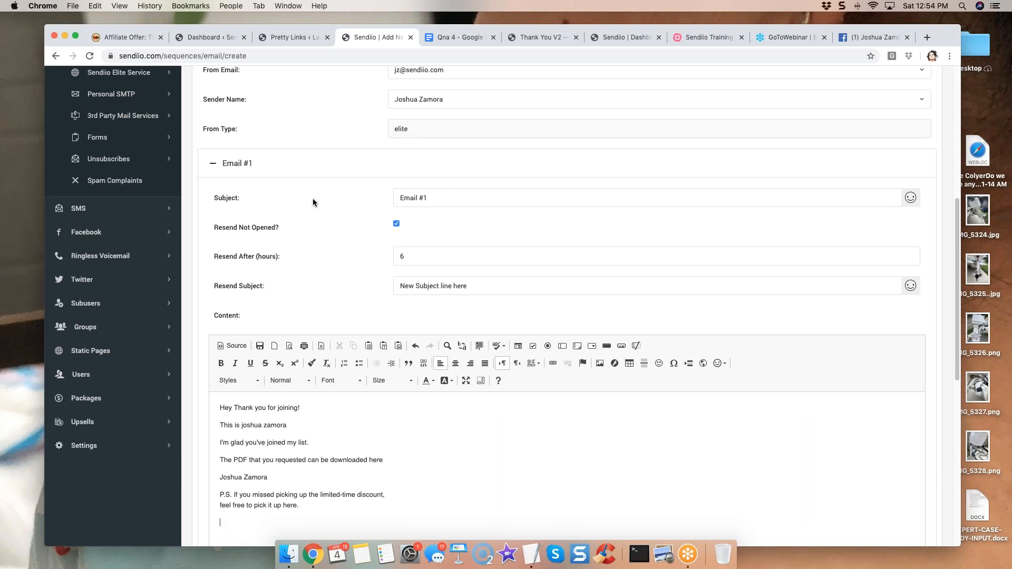
{"action": "scroll", "coordinate": [348, 216], "scroll_direction": "down", "scroll_amount": 5}
- Set the font size of the entire email text to 16
{"action": "key", "text": "super+a"}
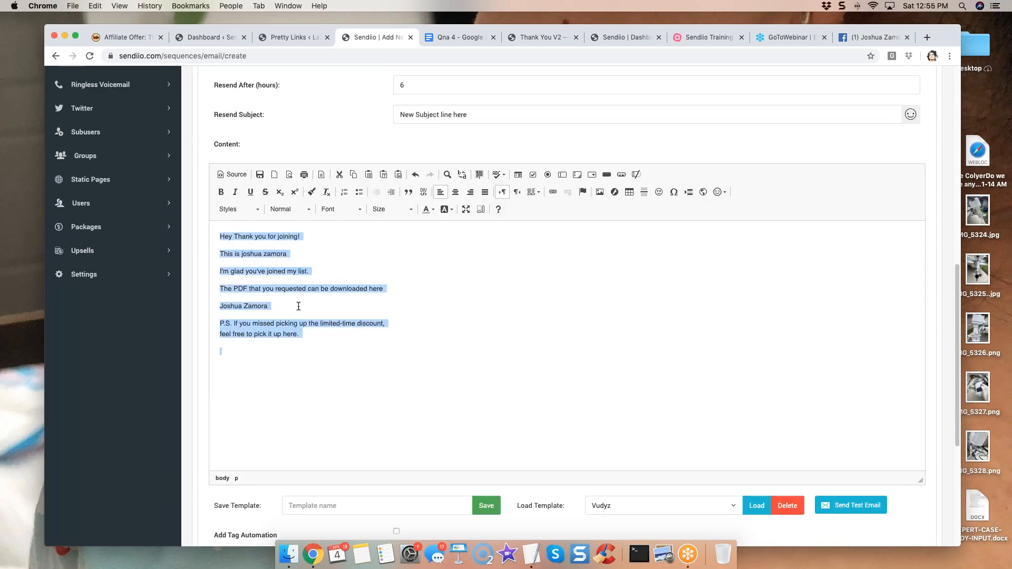
{"action": "left_click", "coordinate": [395, 210]}
{"action": "scroll", "coordinate": [403, 259], "scroll_direction": "down", "scroll_amount": 2}
{"action": "left_click", "coordinate": [386, 267]}
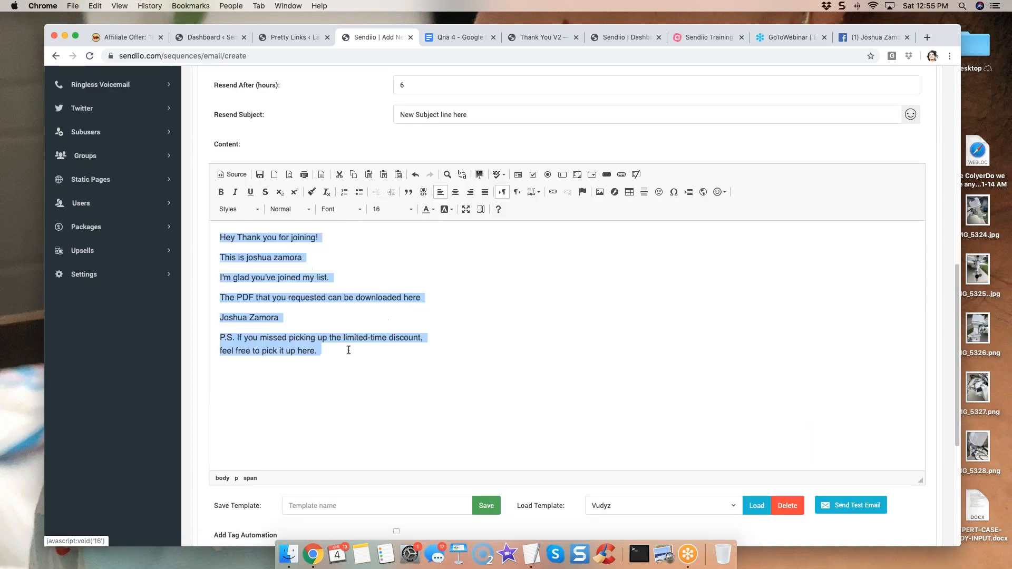
{"action": "left_click", "coordinate": [348, 350]}
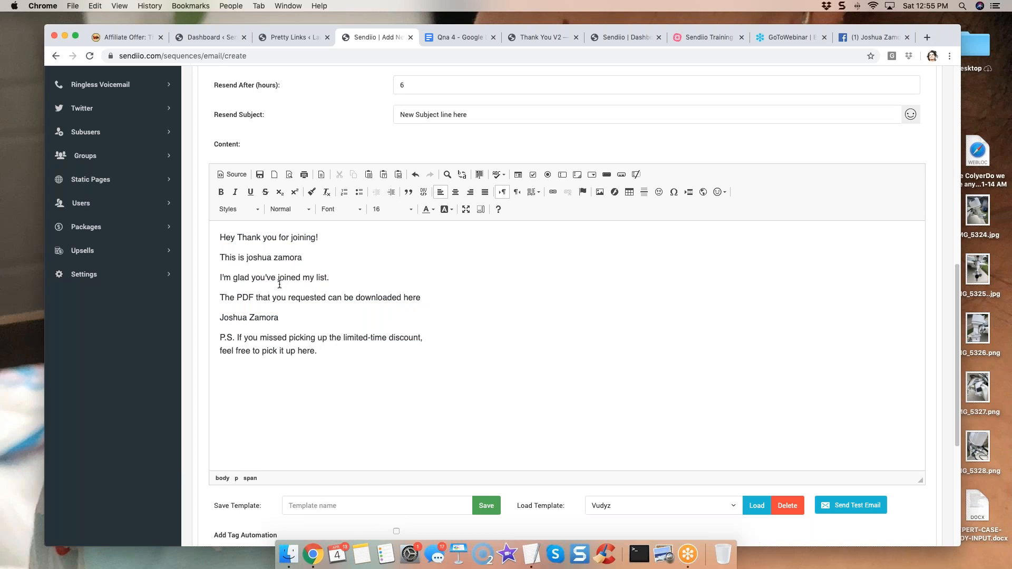
- Point out the PDF download sentence and the P.S. paragraph in the email body
{"action": "left_click", "coordinate": [220, 297]}
{"action": "left_click_drag", "start_coordinate": [221, 297], "coordinate": [407, 292]}
{"action": "key", "text": "Left"}
{"action": "left_click", "coordinate": [425, 297]}
{"action": "left_click_drag", "start_coordinate": [318, 351], "coordinate": [220, 337]}
{"action": "left_click", "coordinate": [258, 338]}
- Add a second postscript below the first reading "P.S.S btw, this software also makes my training better."
{"action": "left_click", "coordinate": [337, 350]}
{"action": "key", "text": "Return"}
{"action": "type", "text": "P.S."}
{"action": "key", "text": "BackSpace"}
{"action": "type", "text": "S"}
{"action": "type", "text": "btw, this softwqre"}
{"action": "key", "text": "BackSpace"}
{"action": "key", "text": "BackSpace"}
{"action": "key", "text": "BackSpace"}
{"action": "key", "text": "BackSpace"}
{"action": "type", "text": "are slaos"}
{"action": "key", "text": "BackSpace"}
{"action": "key", "text": "BackSpace"}
{"action": "key", "text": "BackSpace"}
{"action": "key", "text": "BackSpace"}
{"action": "key", "text": "BackSpace"}
{"action": "type", "text": "also make"}
{"action": "key", "text": "BackSpace"}
{"action": "type", "text": "s my"}
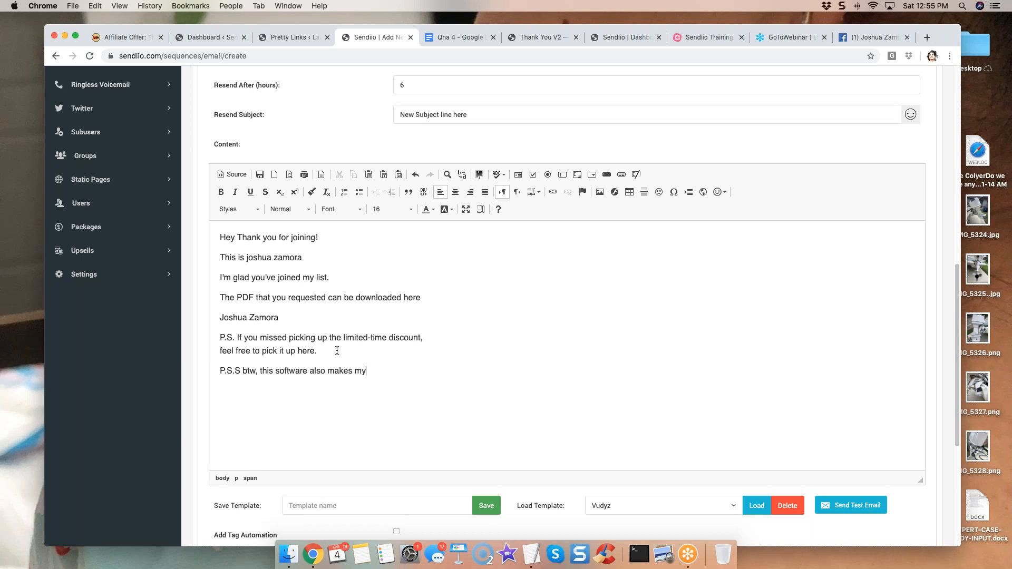
{"action": "type", "text": " traniin"}
{"action": "key", "text": "BackSpace"}
{"action": "key", "text": "BackSpace"}
{"action": "key", "text": "BackSpace"}
{"action": "type", "text": "ining better."}
{"action": "key", "text": "Return"}
{"action": "key", "text": "Return"}
- Highlight the two postscripts one after the other to compare their offers
{"action": "left_click", "coordinate": [234, 338]}
{"action": "type", "text": "."}
{"action": "triple_click", "coordinate": [333, 347]}
{"action": "left_click", "coordinate": [333, 347]}
{"action": "left_click_drag", "start_coordinate": [423, 370], "coordinate": [217, 373]}
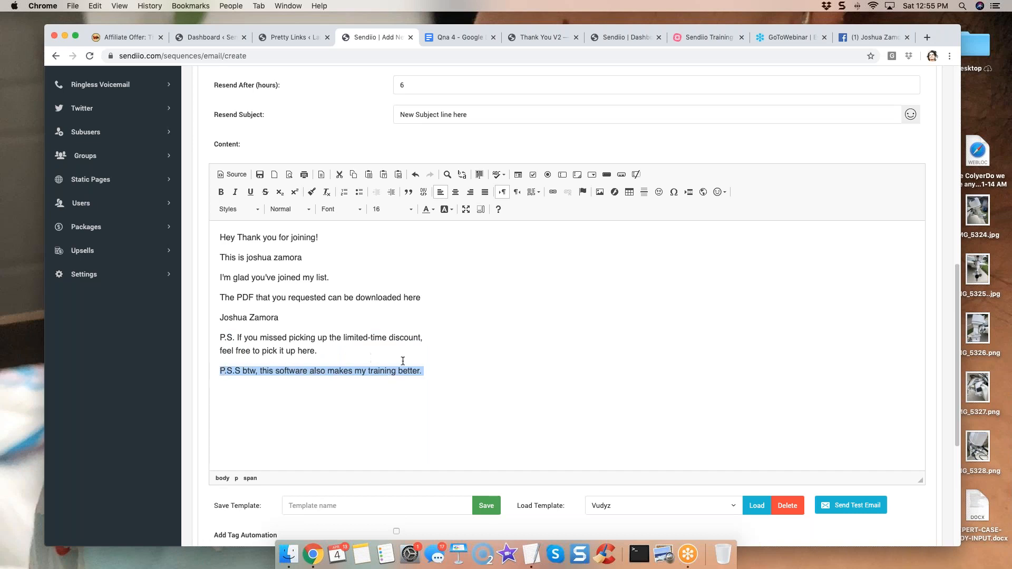
{"action": "left_click", "coordinate": [332, 353]}
{"action": "left_click_drag", "start_coordinate": [332, 353], "coordinate": [215, 338]}
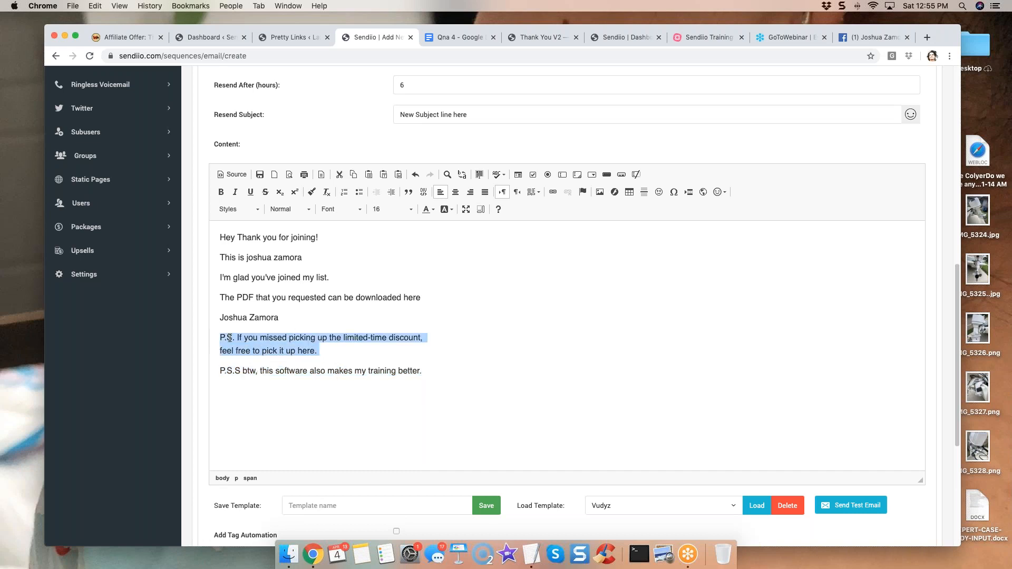
{"action": "left_click", "coordinate": [328, 348]}
- Delete the second postscript about the software from the email
{"action": "left_click_drag", "start_coordinate": [452, 371], "coordinate": [223, 372]}
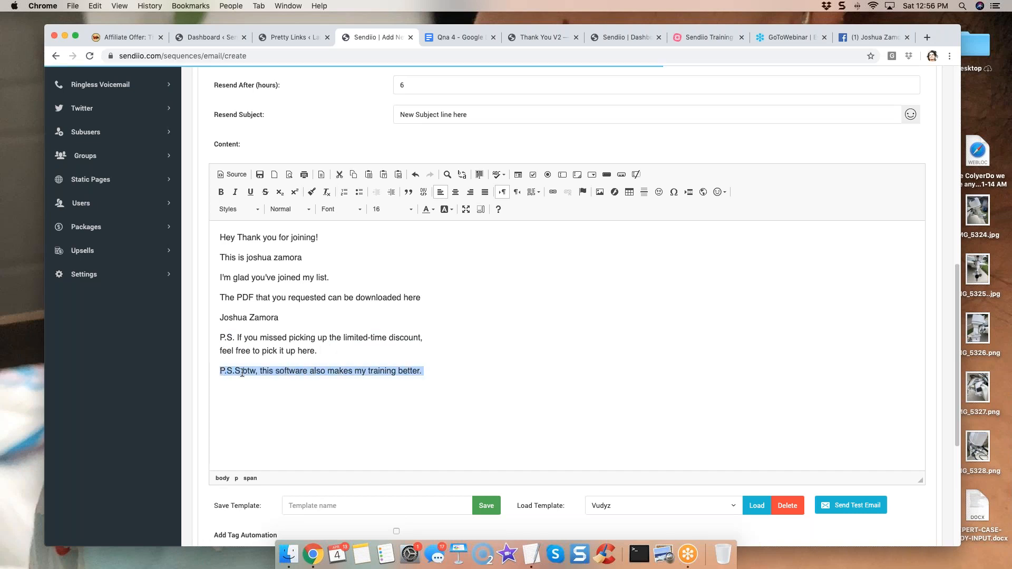
{"action": "key", "text": "BackSpace"}
{"action": "left_click", "coordinate": [328, 350]}
- Review how the PDF download sentence and the limited-time discount postscript work together by highlighting each of them
{"action": "left_click_drag", "start_coordinate": [429, 297], "coordinate": [220, 294]}
{"action": "left_click", "coordinate": [264, 299]}
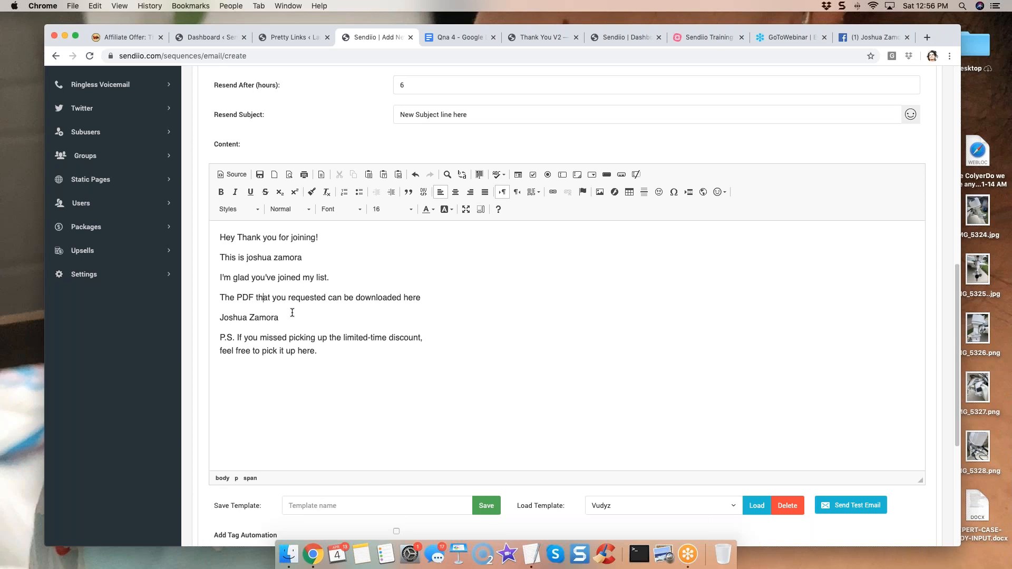
{"action": "left_click_drag", "start_coordinate": [237, 297], "coordinate": [354, 294]}
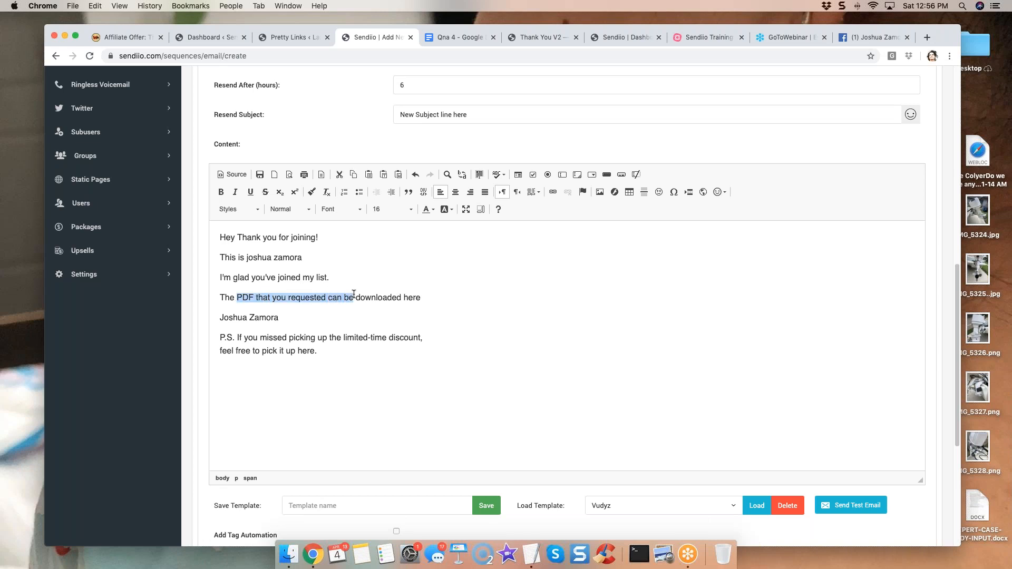
{"action": "left_click_drag", "start_coordinate": [320, 350], "coordinate": [217, 340]}
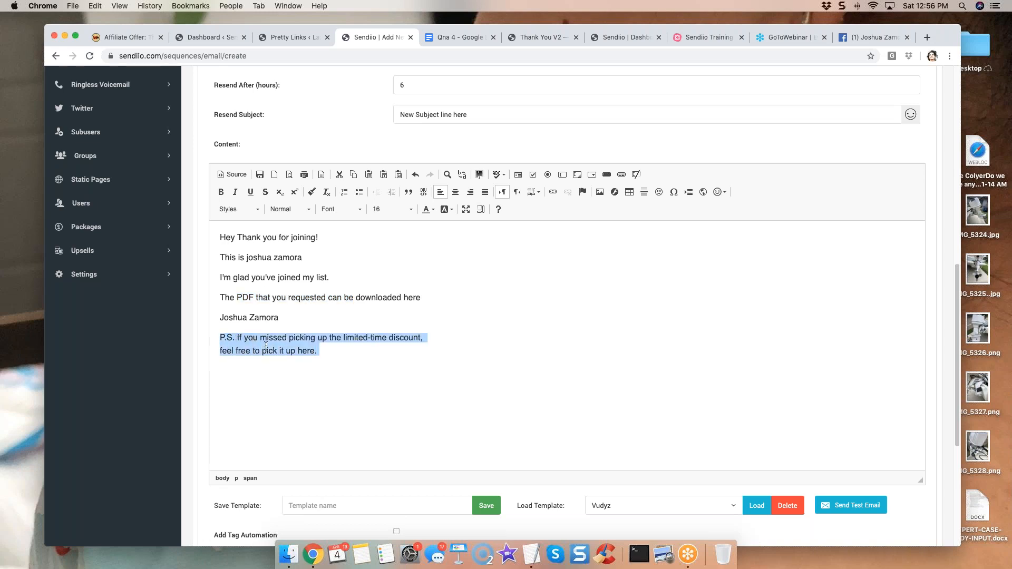
{"action": "left_click_drag", "start_coordinate": [325, 346], "coordinate": [238, 339]}
{"action": "left_click_drag", "start_coordinate": [324, 354], "coordinate": [236, 339]}
{"action": "left_click", "coordinate": [267, 340]}
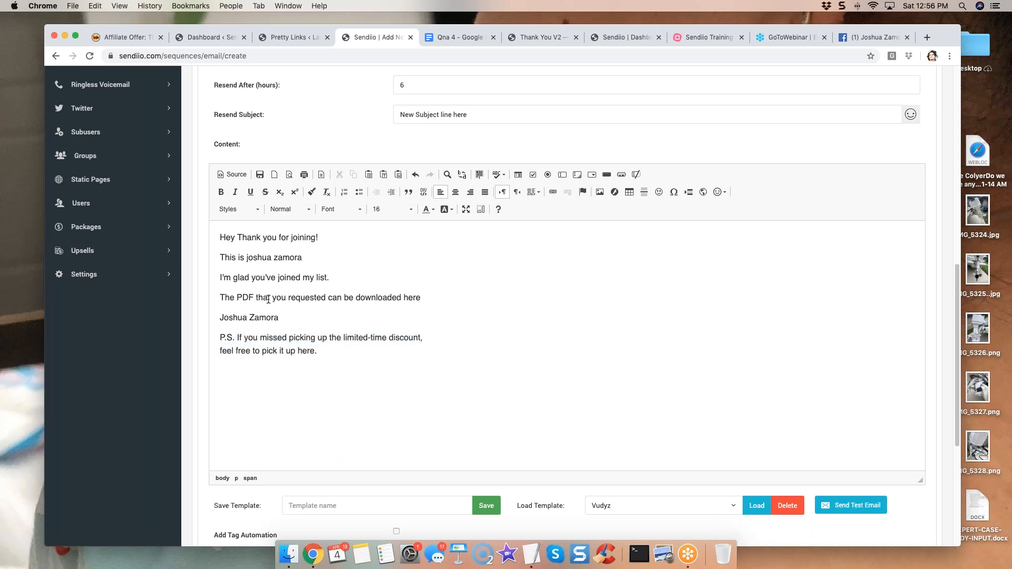
{"action": "left_click_drag", "start_coordinate": [237, 299], "coordinate": [420, 297]}
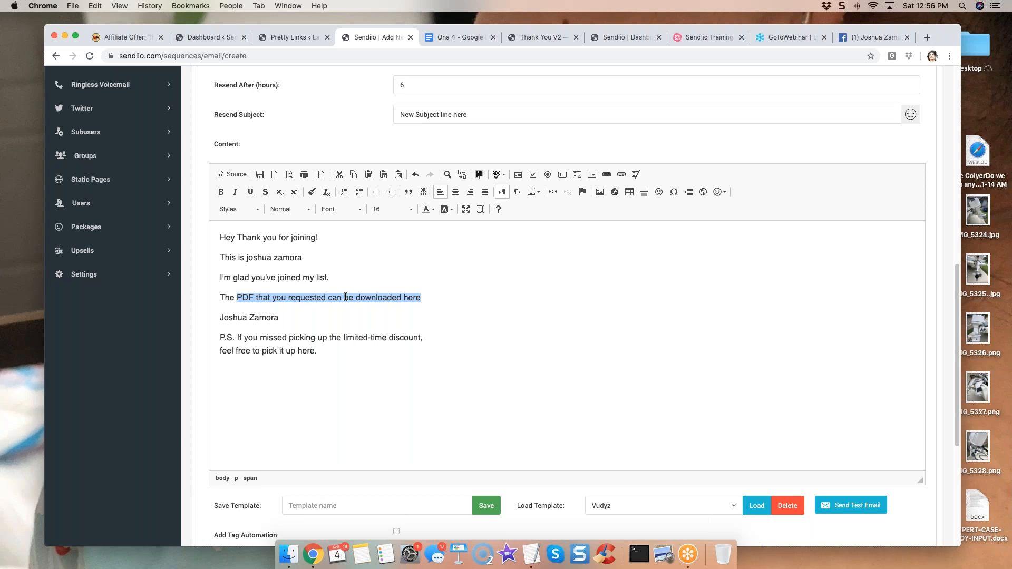
{"action": "left_click", "coordinate": [341, 298]}
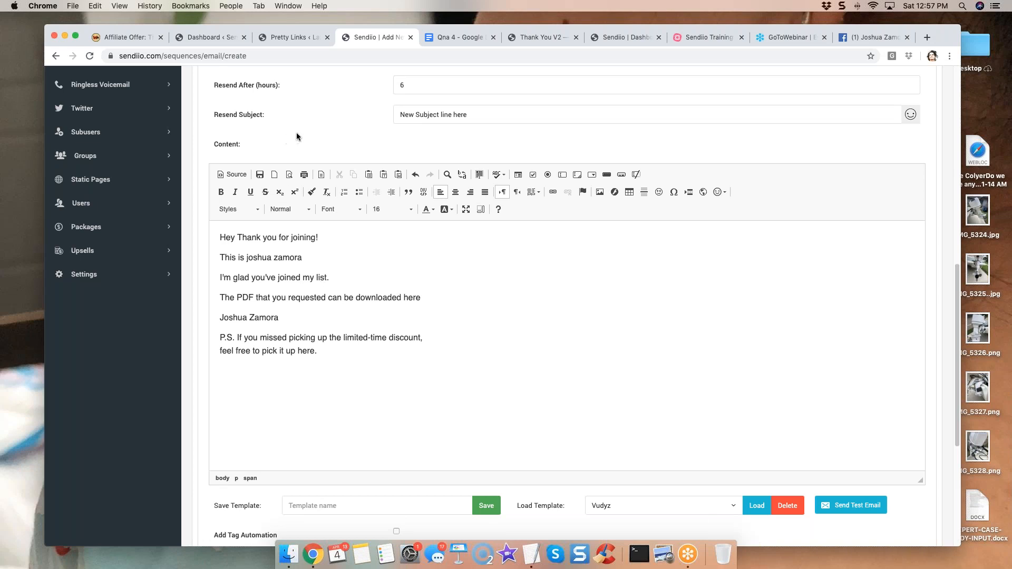
- Open the My Forms list in a separate tab and start adding a new form
{"action": "scroll", "coordinate": [299, 134], "scroll_direction": "up", "scroll_amount": 5}
{"action": "scroll", "coordinate": [299, 136], "scroll_direction": "up", "scroll_amount": 1}
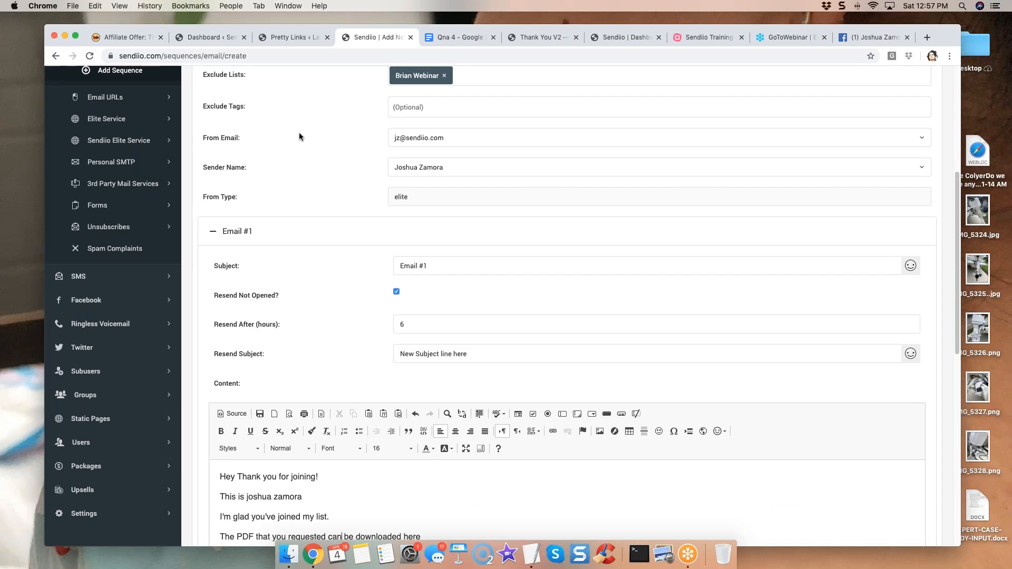
{"action": "left_click", "coordinate": [109, 225]}
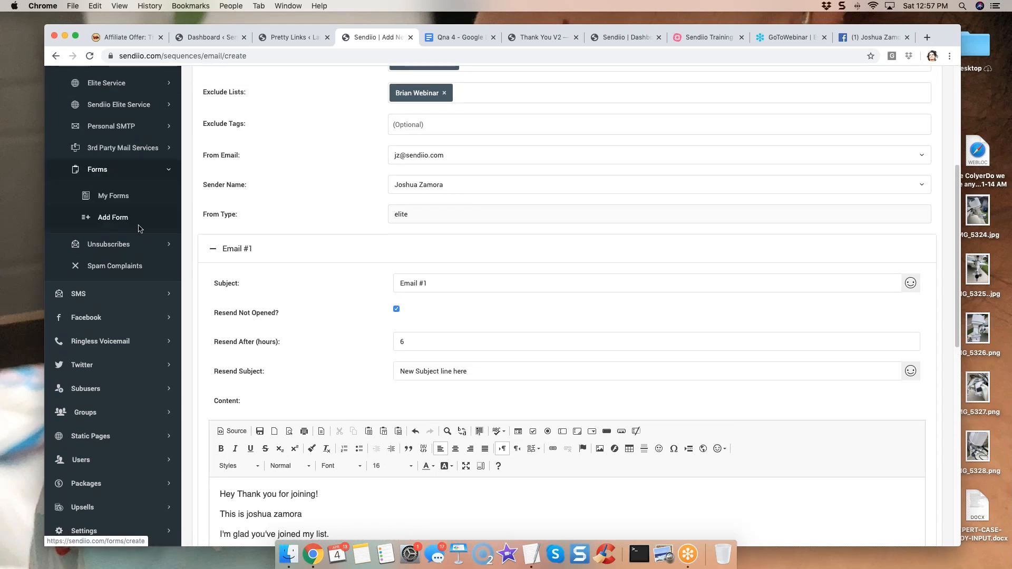
{"action": "double_click", "coordinate": [112, 196]}
{"action": "right_click", "coordinate": [115, 192]}
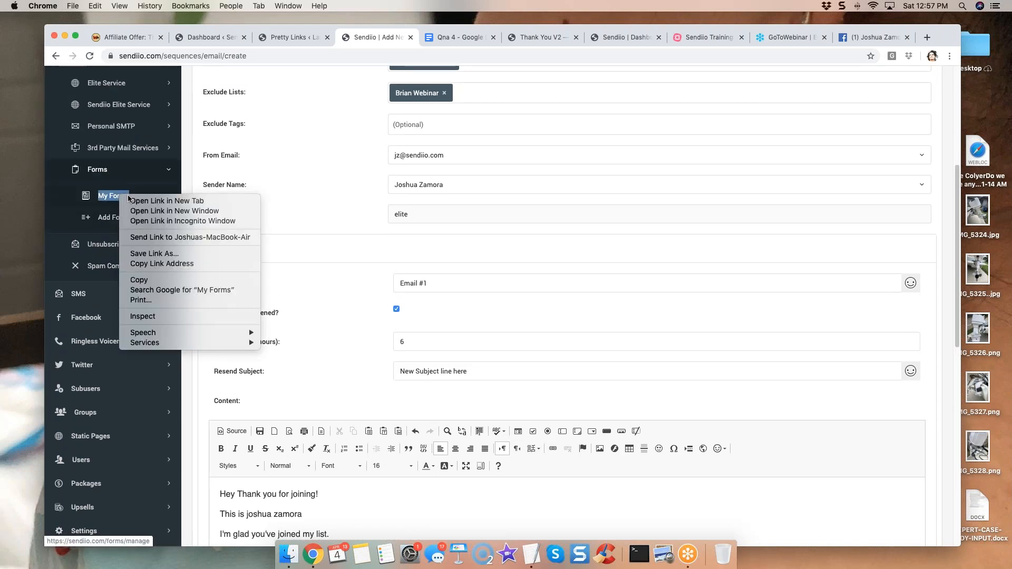
{"action": "left_click", "coordinate": [144, 199]}
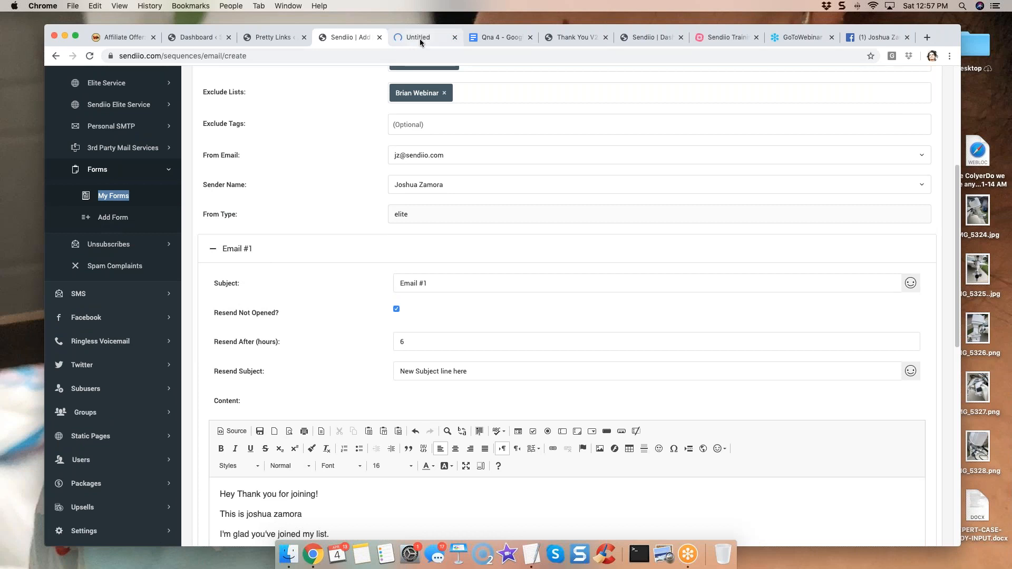
{"action": "left_click", "coordinate": [420, 39]}
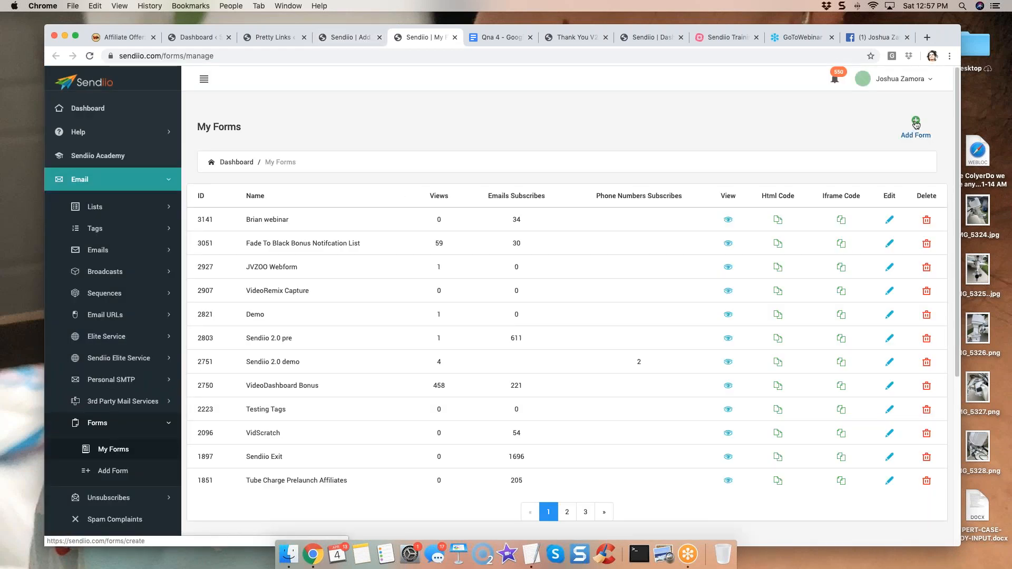
{"action": "left_click", "coordinate": [916, 124]}
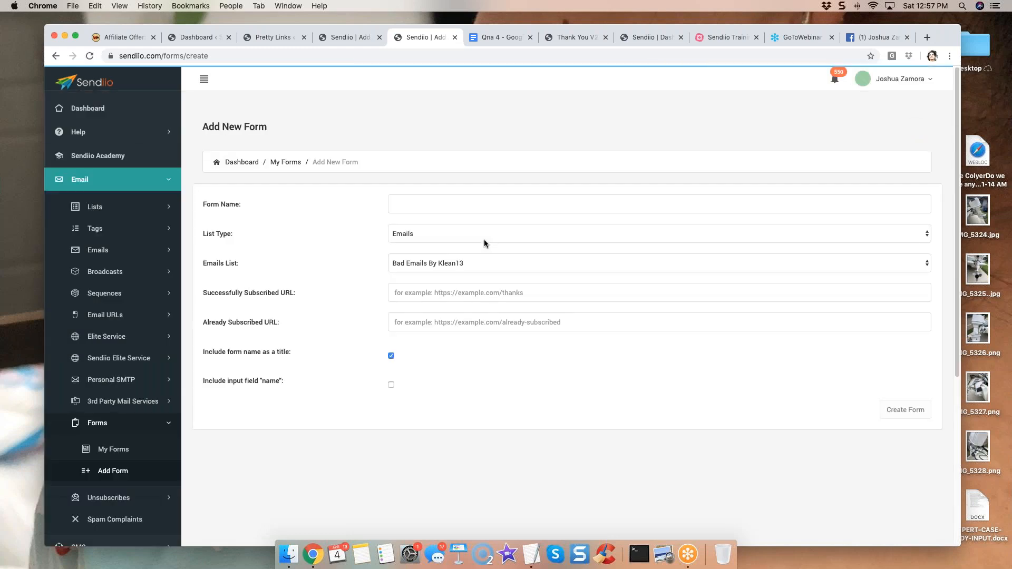
{"action": "scroll", "coordinate": [316, 327], "scroll_direction": "down", "scroll_amount": 2}
{"action": "left_click_drag", "start_coordinate": [298, 253], "coordinate": [203, 253]}
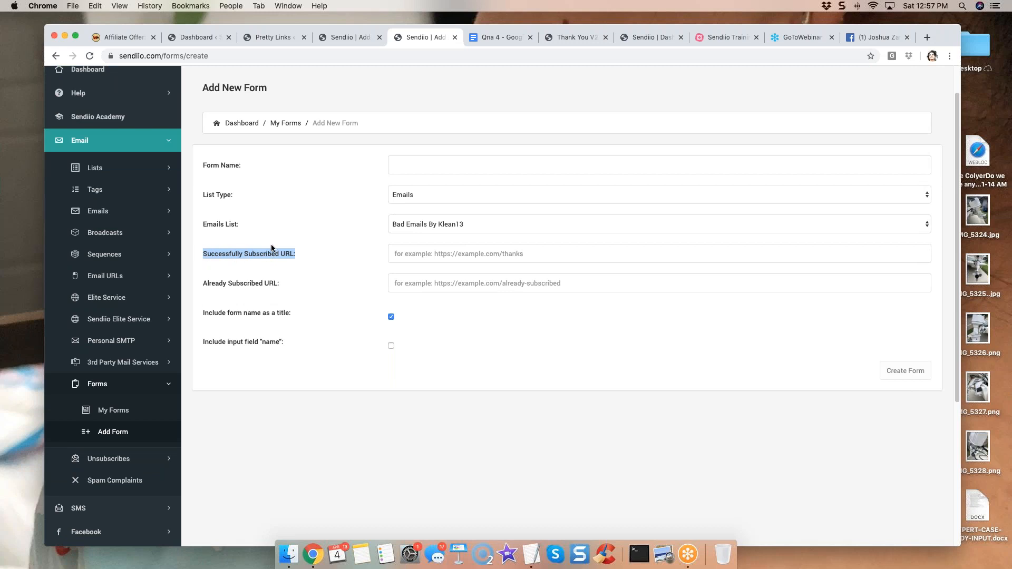
{"action": "left_click", "coordinate": [298, 251]}
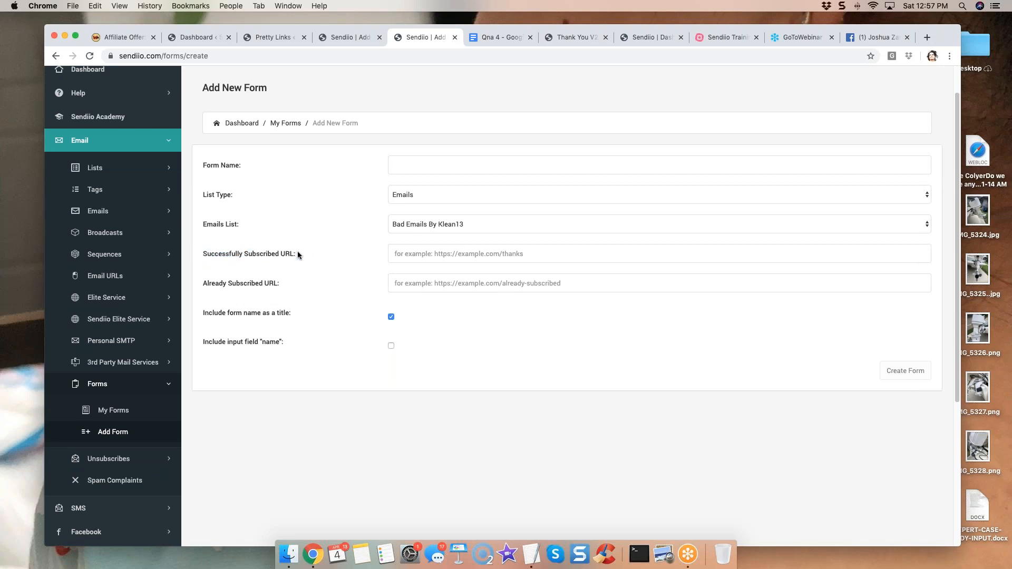
{"action": "left_click_drag", "start_coordinate": [305, 251], "coordinate": [202, 255]}
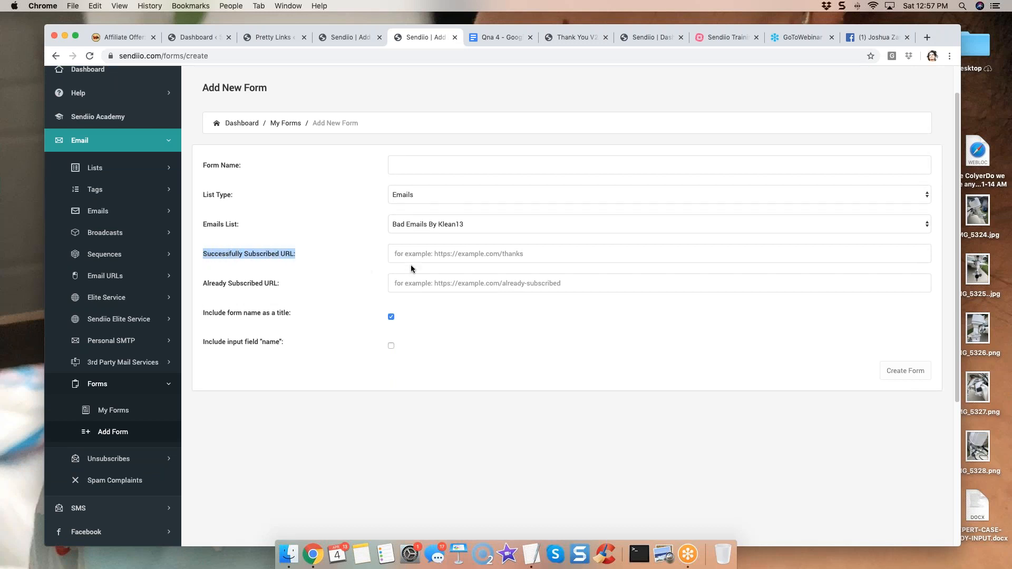
{"action": "left_click", "coordinate": [423, 255]}
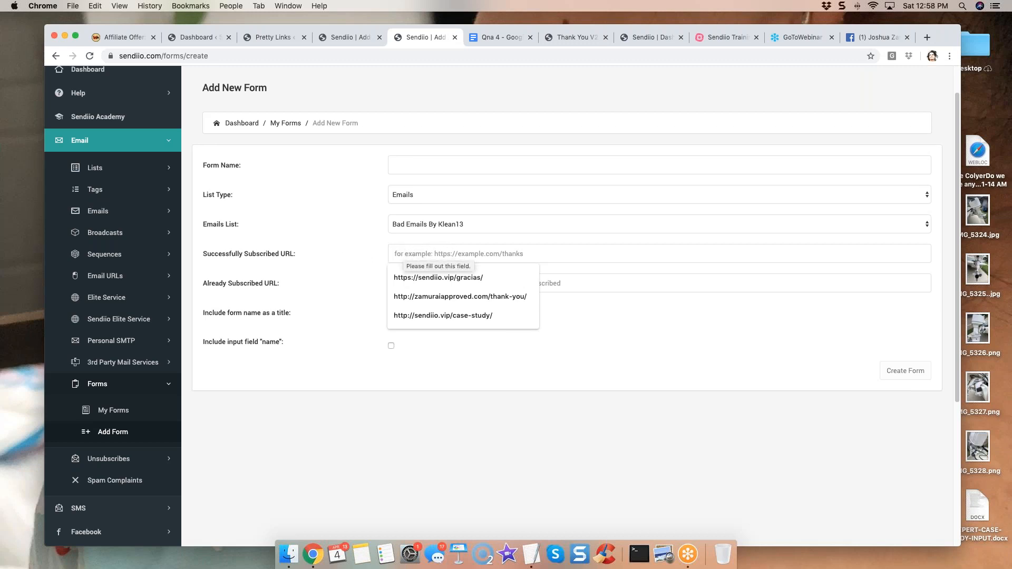
{"action": "left_click", "coordinate": [408, 255]}
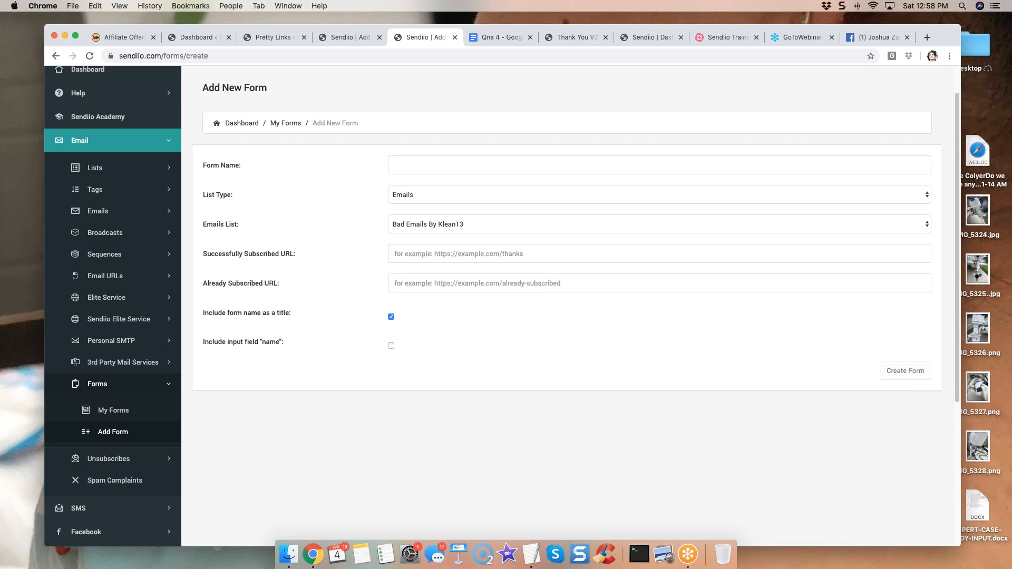
{"action": "left_click", "coordinate": [410, 254]}
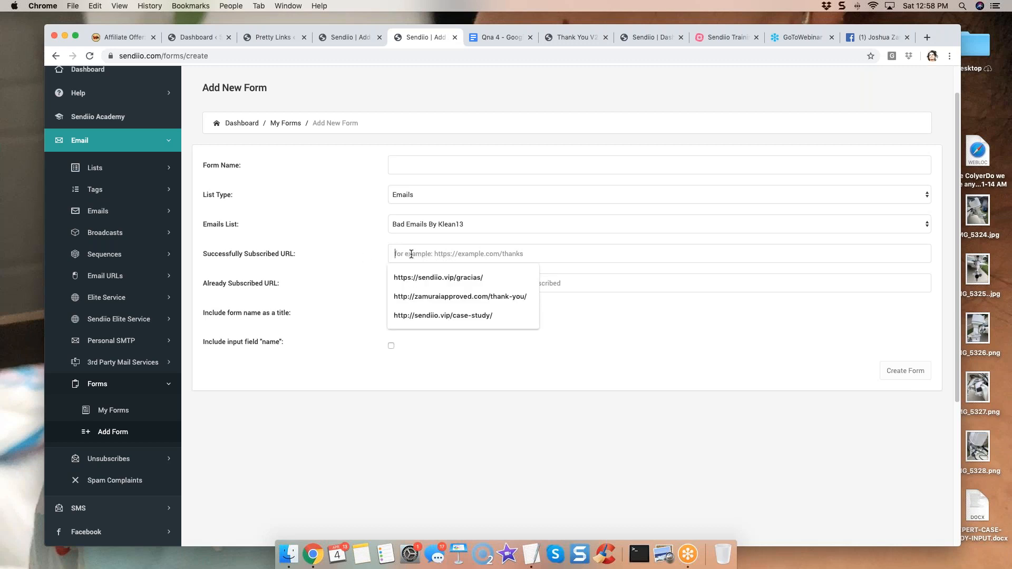
{"action": "left_click", "coordinate": [461, 316]}
- Open the case-study address in its own tab placed after the Qna 4 document, and return to the URL in the form
{"action": "triple_click", "coordinate": [472, 255]}
{"action": "right_click", "coordinate": [472, 255]}
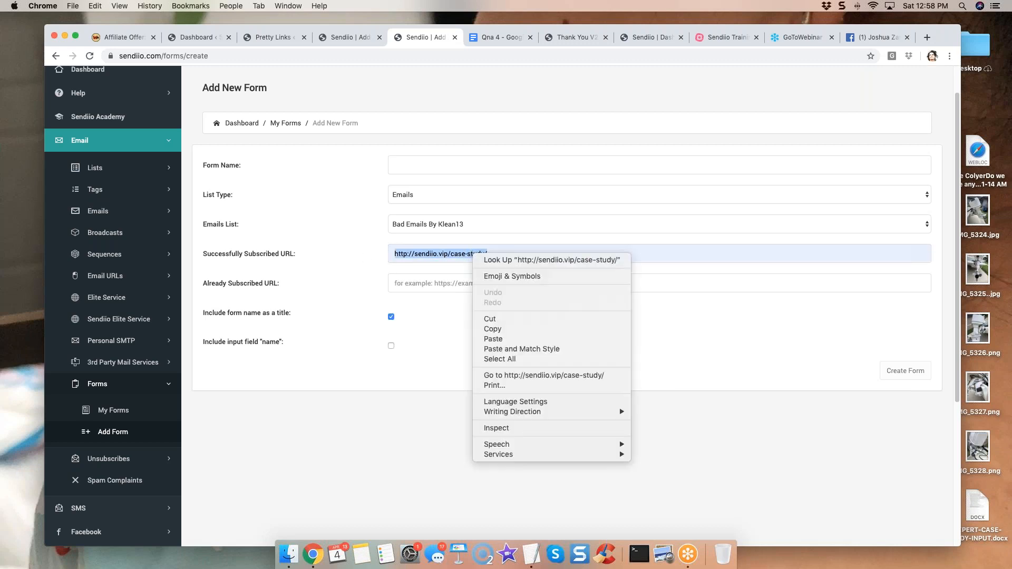
{"action": "left_click", "coordinate": [533, 375]}
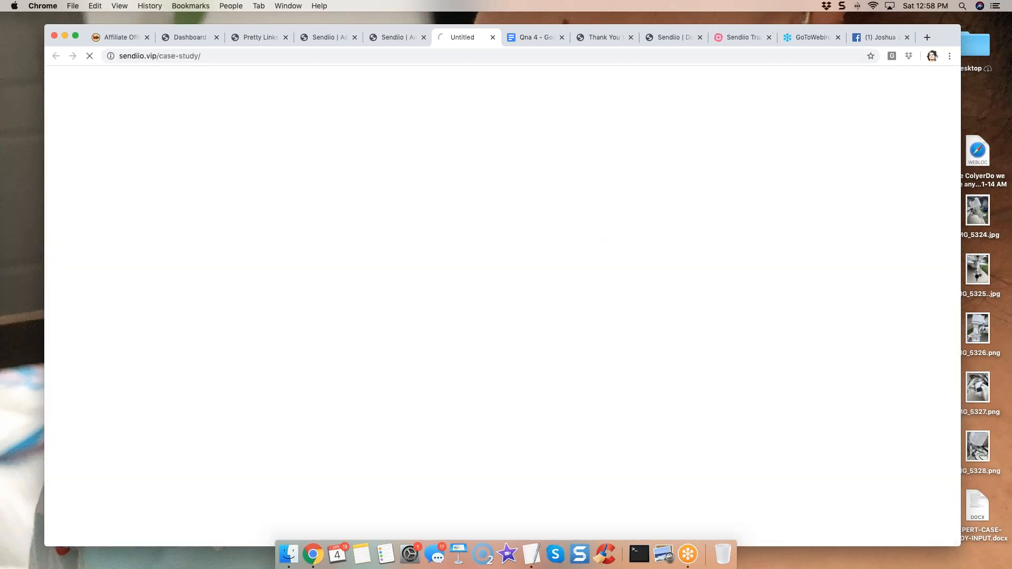
{"action": "left_click_drag", "start_coordinate": [460, 39], "coordinate": [557, 40]}
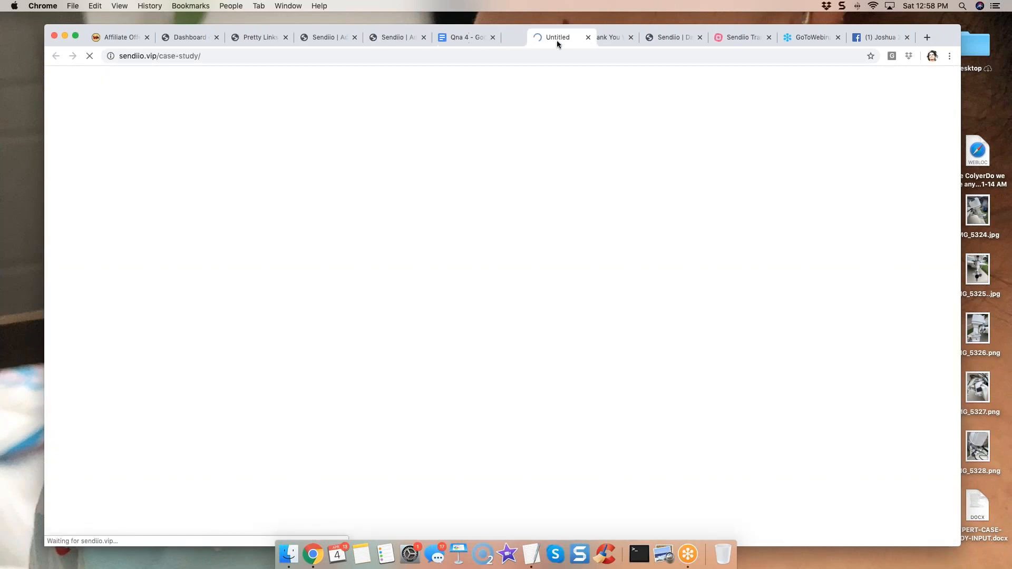
{"action": "left_click", "coordinate": [390, 37]}
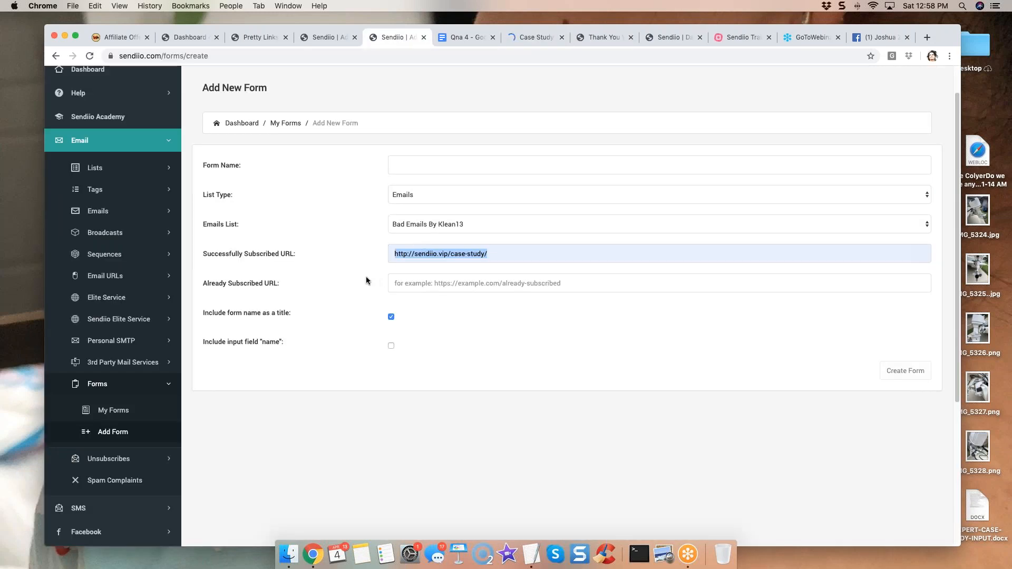
{"action": "left_click_drag", "start_coordinate": [498, 254], "coordinate": [393, 255]}
{"action": "left_click", "coordinate": [394, 261]}
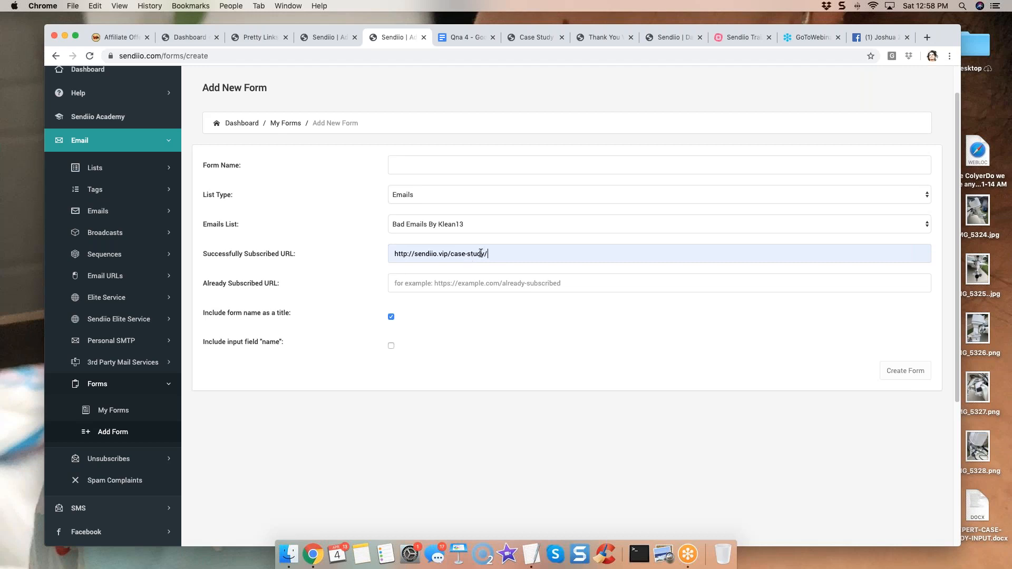
- Return to the email sequence and highlight the limited-time discount postscript, followed by the PDF download sentence
{"action": "left_click", "coordinate": [331, 38]}
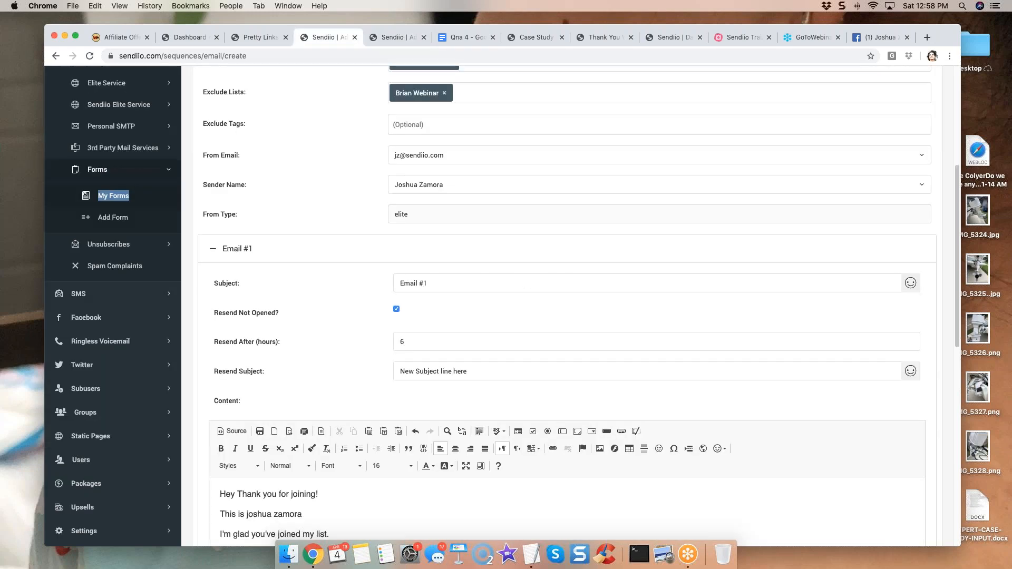
{"action": "scroll", "coordinate": [322, 253], "scroll_direction": "down", "scroll_amount": 5}
{"action": "left_click_drag", "start_coordinate": [321, 431], "coordinate": [215, 420]}
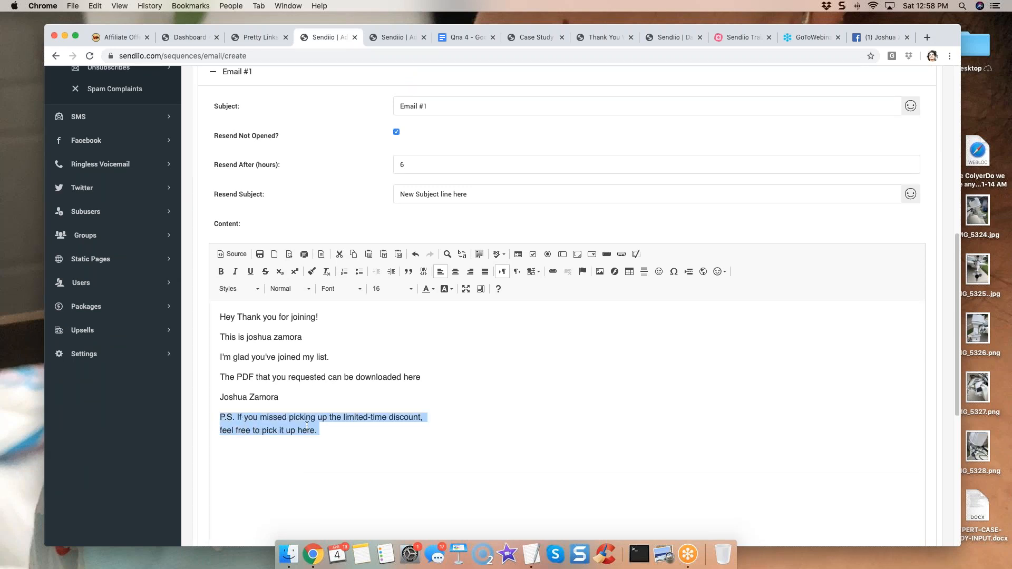
{"action": "scroll", "coordinate": [356, 379], "scroll_direction": "down", "scroll_amount": 2}
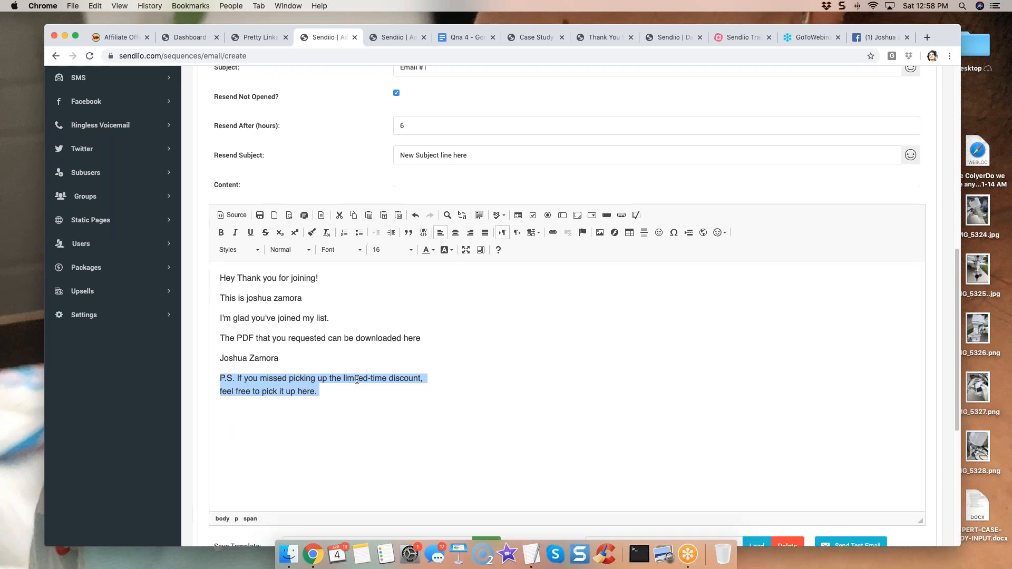
{"action": "left_click", "coordinate": [336, 339]}
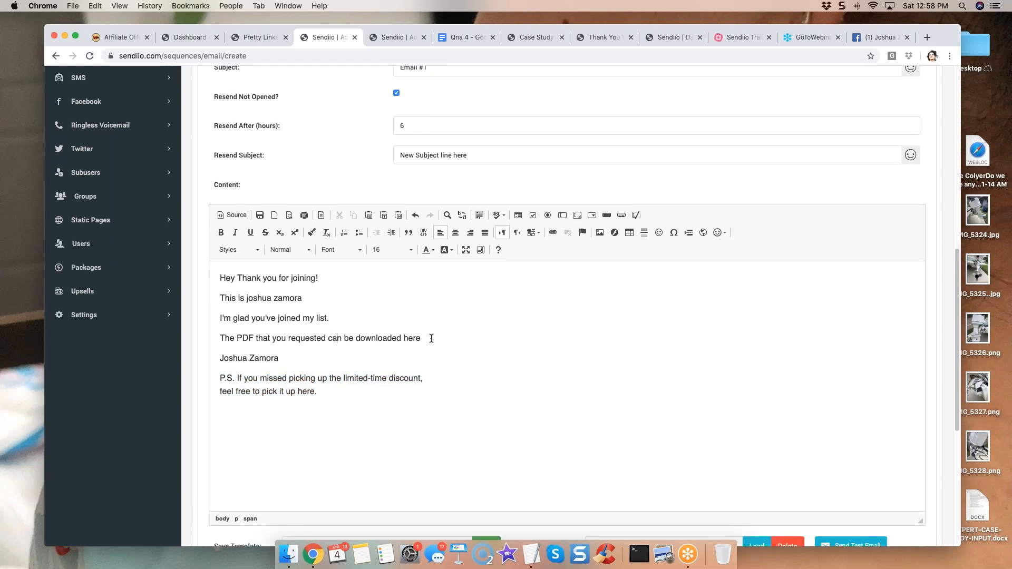
{"action": "left_click_drag", "start_coordinate": [431, 338], "coordinate": [219, 339]}
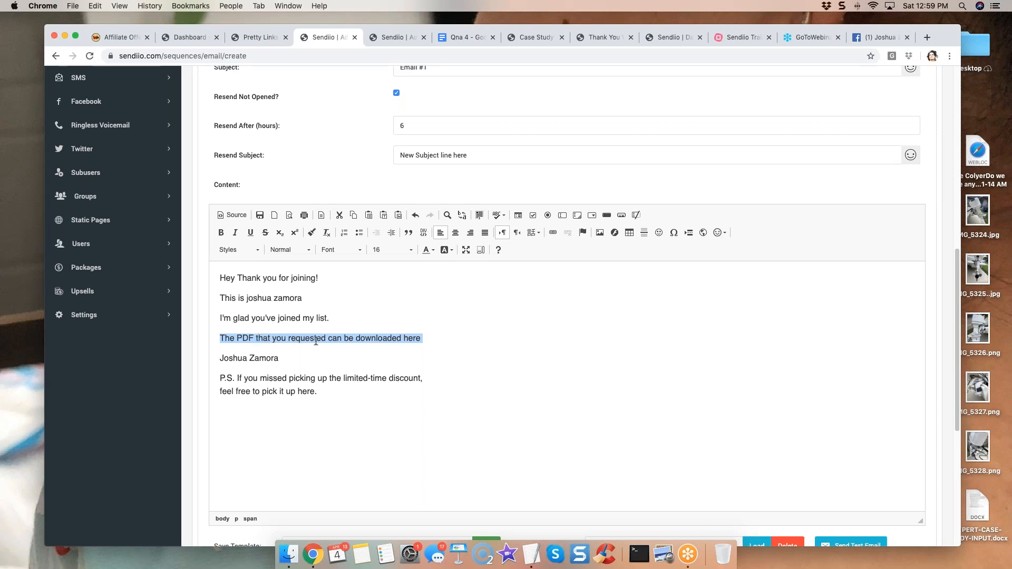
- Highlight the whole body of Email #1 from the postscript up to the greeting to review it
{"action": "scroll", "coordinate": [402, 232], "scroll_direction": "up", "scroll_amount": 5}
{"action": "scroll", "coordinate": [402, 232], "scroll_direction": "down", "scroll_amount": 3}
{"action": "scroll", "coordinate": [407, 320], "scroll_direction": "down", "scroll_amount": 4}
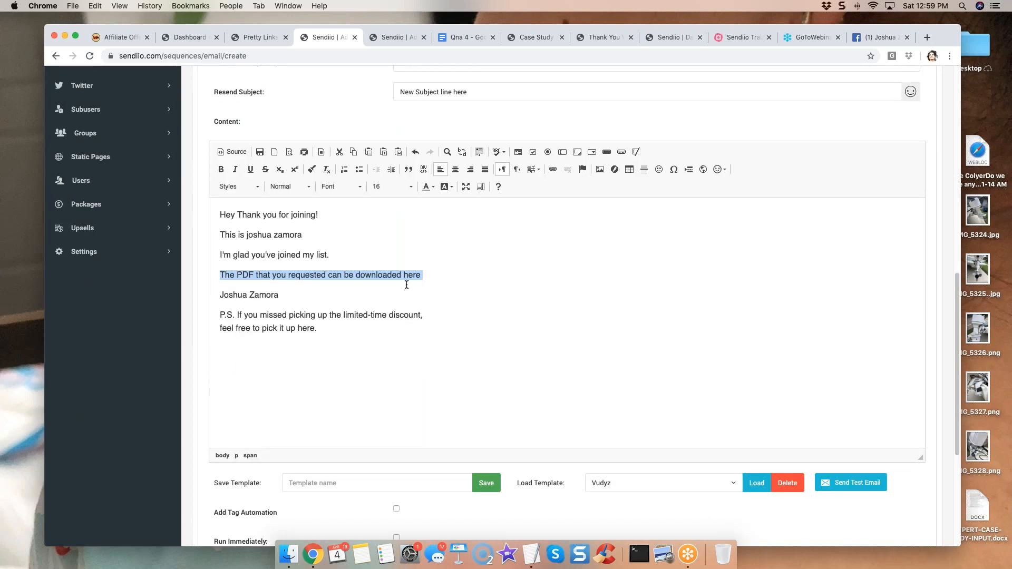
{"action": "left_click_drag", "start_coordinate": [345, 333], "coordinate": [222, 216]}
{"action": "left_click", "coordinate": [221, 216]}
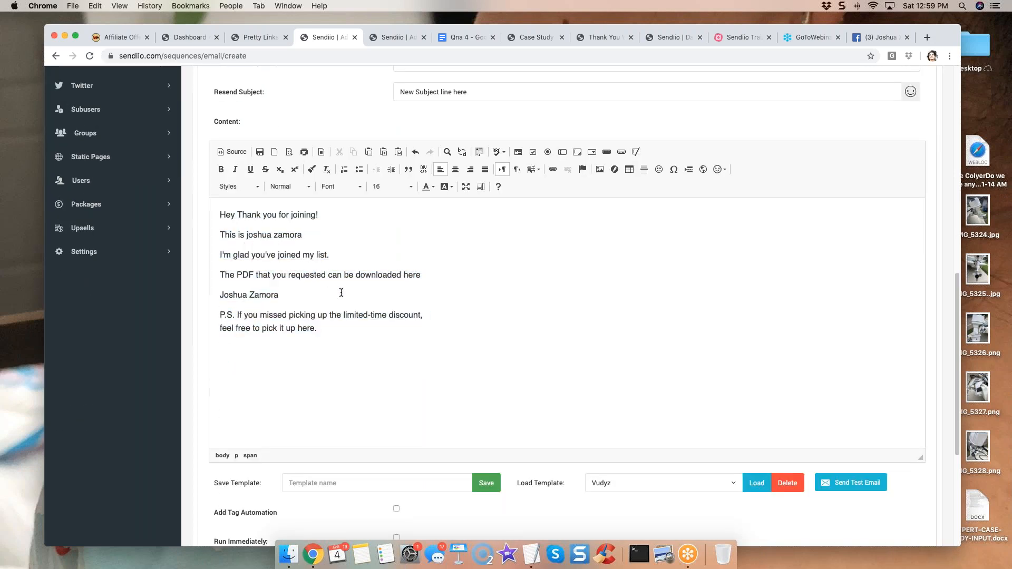
- Switch to the case study page and highlight parts of its headline about the $22,000 affiliate campaign to examine the offer
{"action": "left_click", "coordinate": [536, 38]}
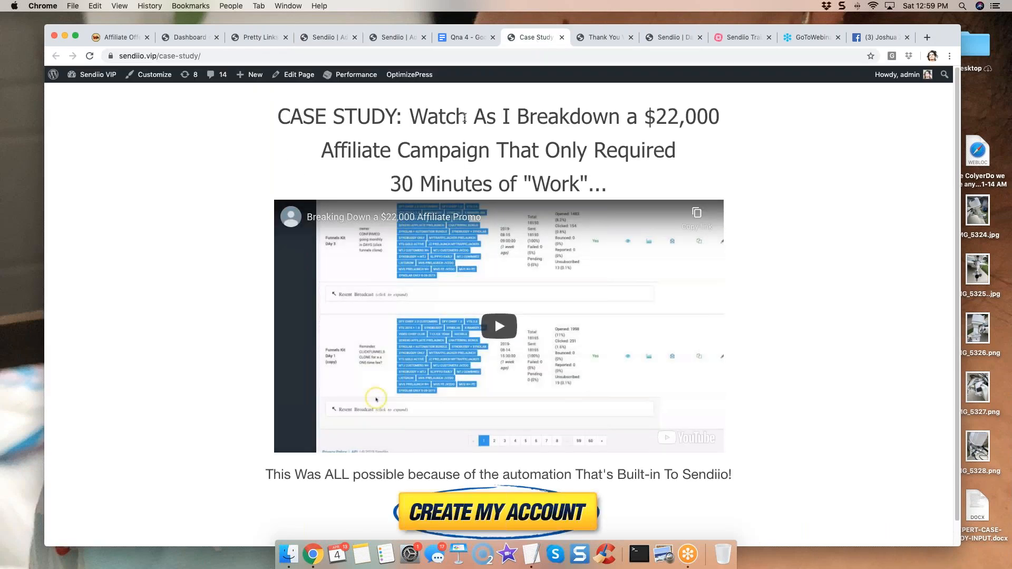
{"action": "left_click_drag", "start_coordinate": [277, 117], "coordinate": [689, 154]}
{"action": "left_click", "coordinate": [595, 182]}
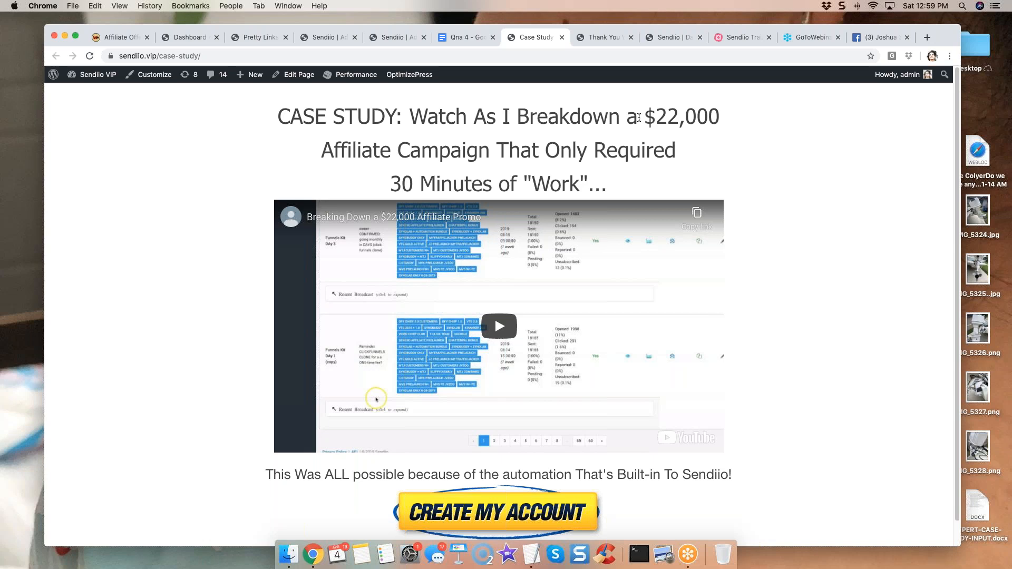
{"action": "left_click_drag", "start_coordinate": [644, 117], "coordinate": [608, 148]}
{"action": "left_click", "coordinate": [608, 149]}
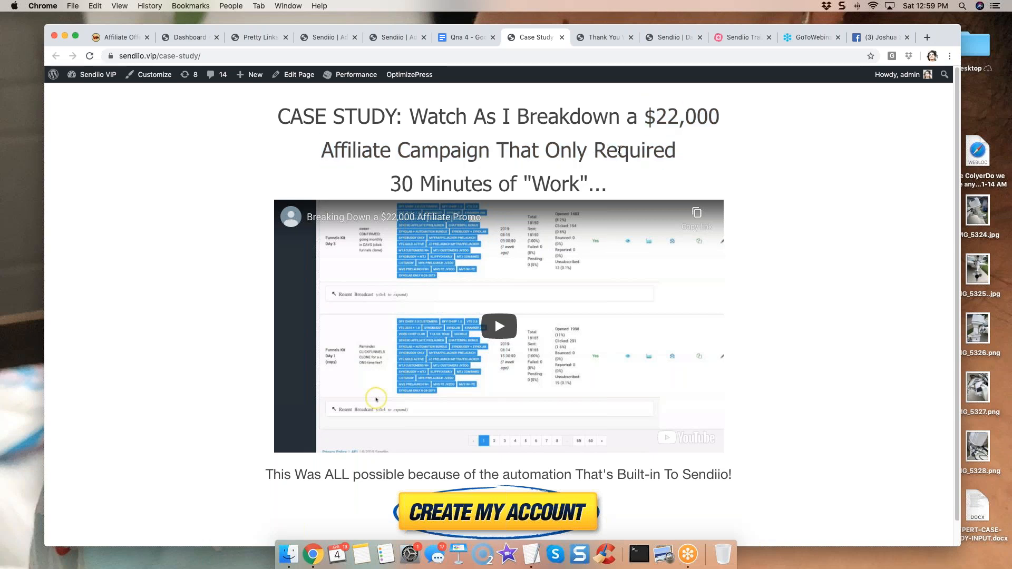
{"action": "left_click_drag", "start_coordinate": [611, 185], "coordinate": [398, 177]}
{"action": "left_click", "coordinate": [405, 172]}
{"action": "left_click_drag", "start_coordinate": [280, 113], "coordinate": [644, 153]}
{"action": "left_click", "coordinate": [626, 171]}
- Play the affiliate promo video on the case study page briefly and dismiss its suggested videos
{"action": "scroll", "coordinate": [546, 140], "scroll_direction": "down", "scroll_amount": 1}
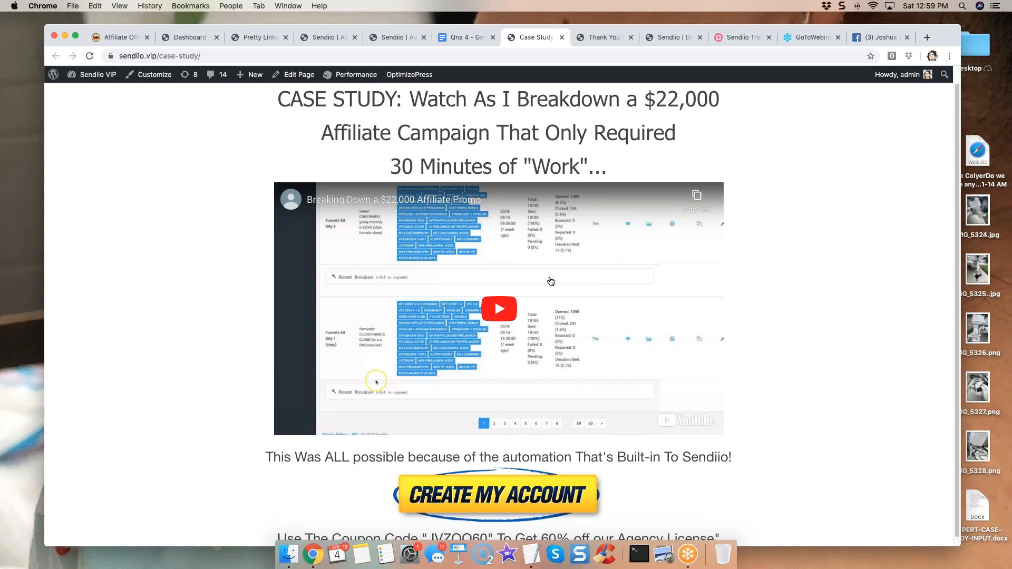
{"action": "left_click", "coordinate": [501, 295]}
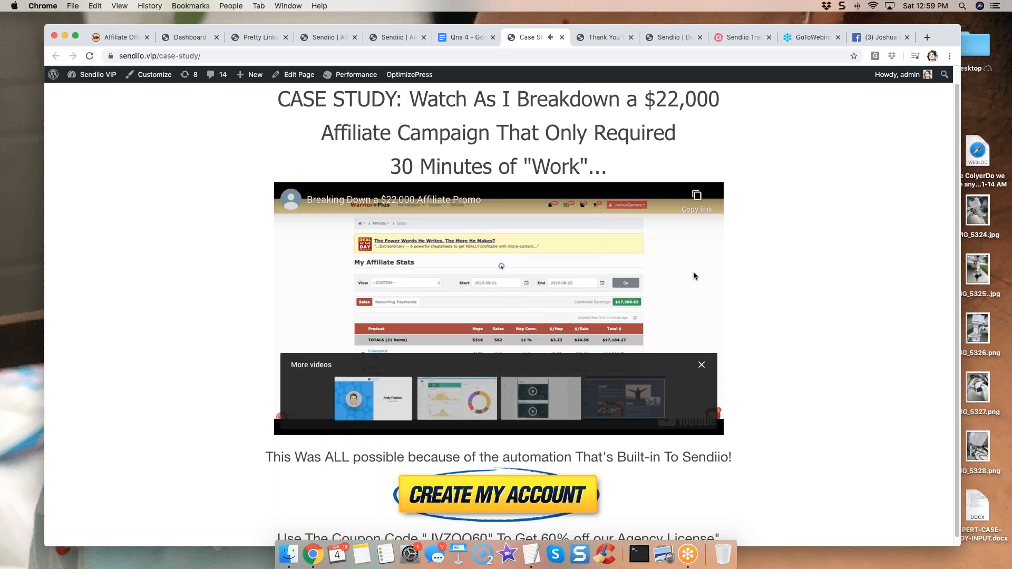
{"action": "left_click", "coordinate": [702, 366]}
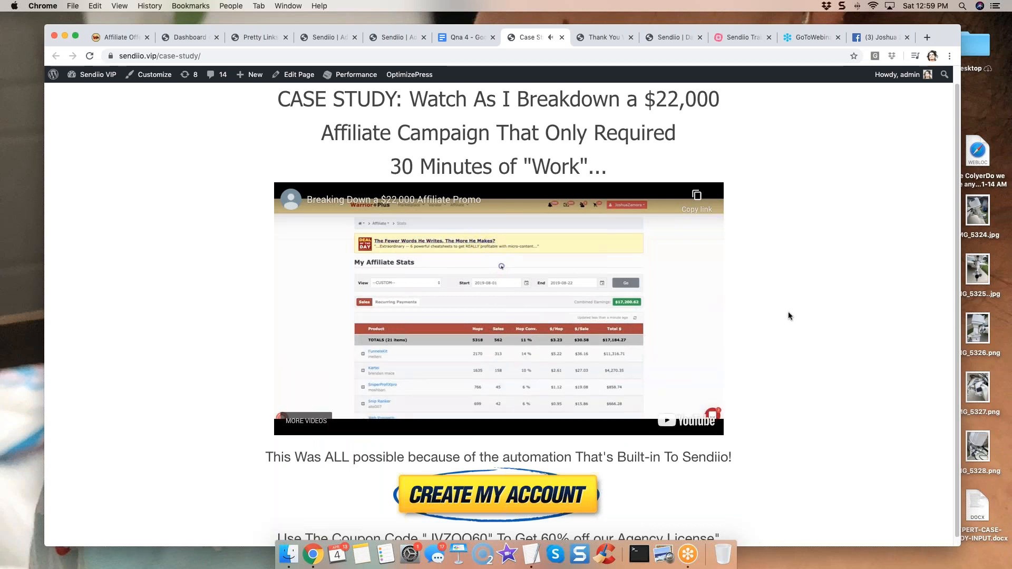
- Highlight the automation claim below the video and the Agency License coupon line to examine the call to action
{"action": "scroll", "coordinate": [738, 304], "scroll_direction": "down", "scroll_amount": 1}
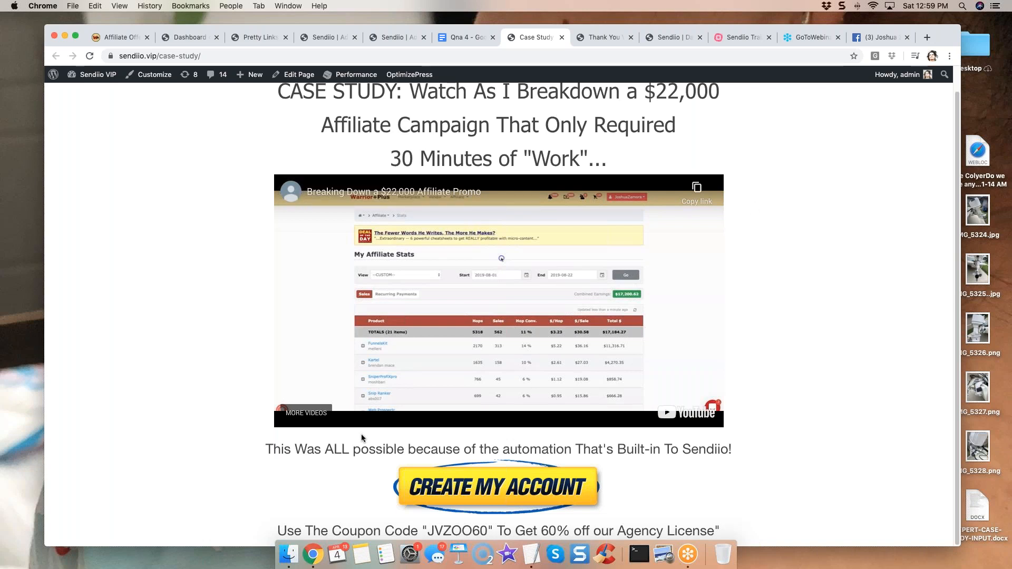
{"action": "left_click_drag", "start_coordinate": [267, 449], "coordinate": [738, 449]}
{"action": "left_click_drag", "start_coordinate": [278, 531], "coordinate": [727, 530]}
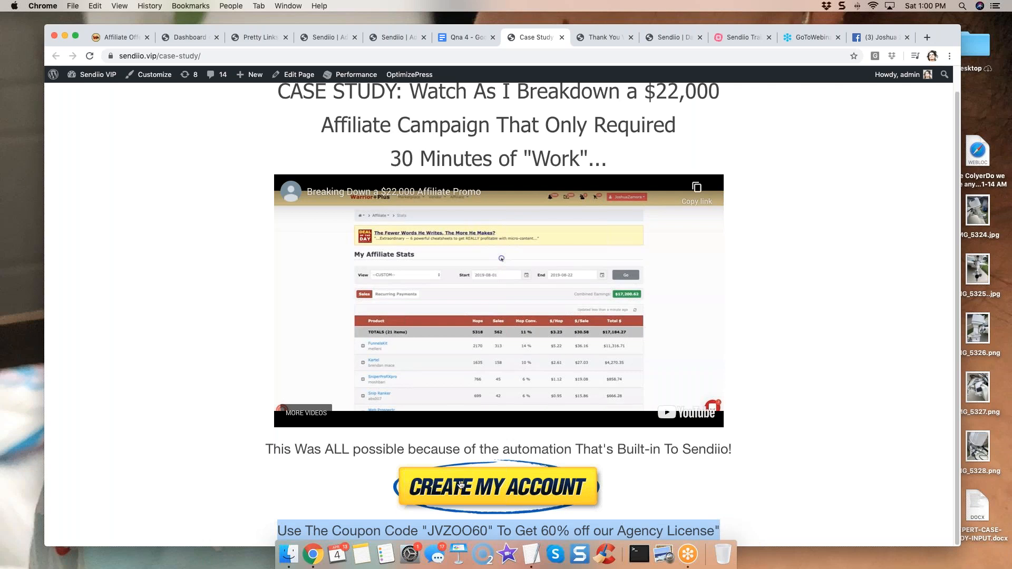
{"action": "scroll", "coordinate": [226, 282], "scroll_direction": "up", "scroll_amount": 1}
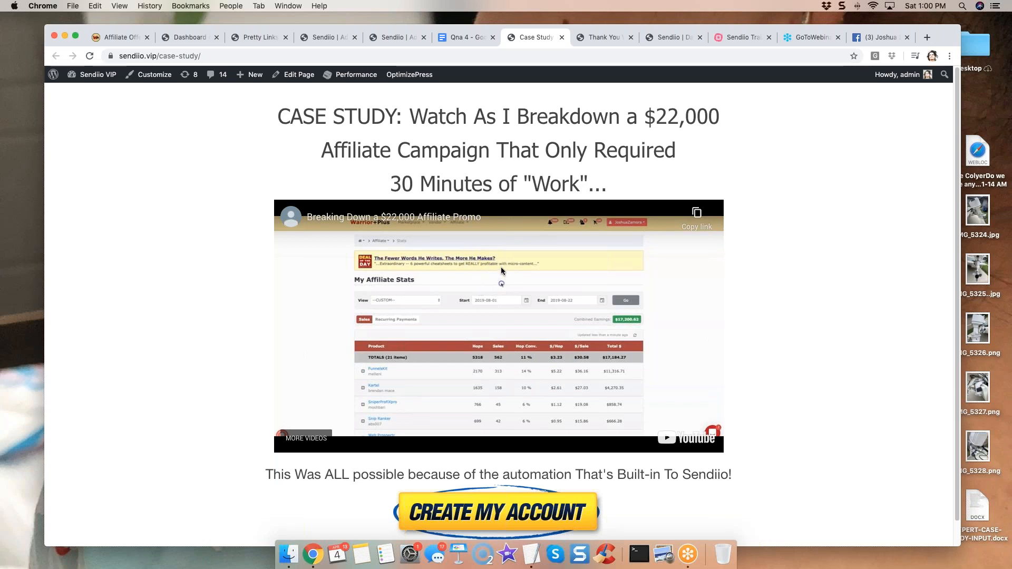
{"action": "scroll", "coordinate": [481, 293], "scroll_direction": "down", "scroll_amount": 1}
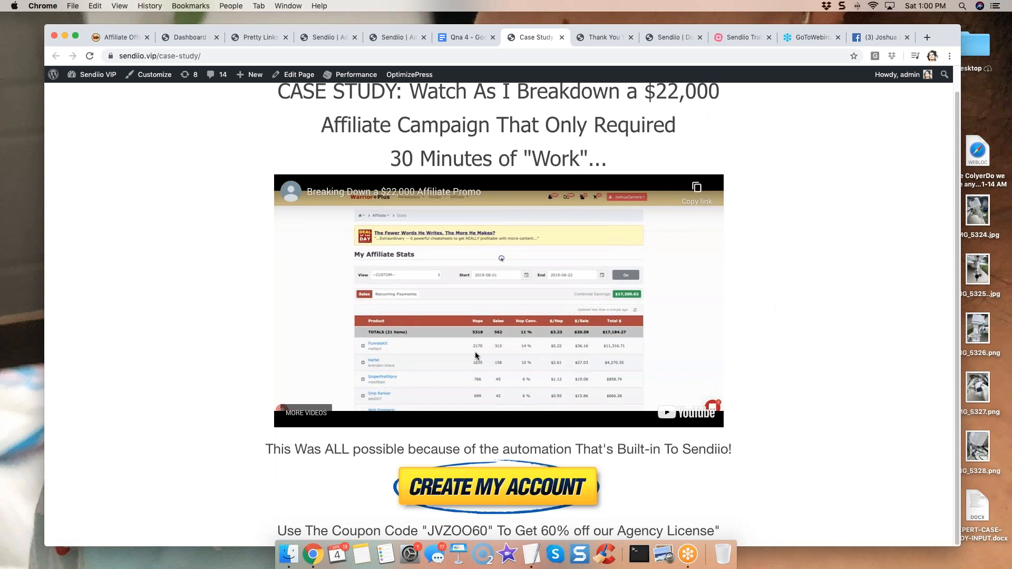
{"action": "scroll", "coordinate": [491, 278], "scroll_direction": "up", "scroll_amount": 1}
{"action": "scroll", "coordinate": [521, 285], "scroll_direction": "down", "scroll_amount": 1}
{"action": "scroll", "coordinate": [511, 503], "scroll_direction": "up", "scroll_amount": 1}
{"action": "scroll", "coordinate": [514, 506], "scroll_direction": "down", "scroll_amount": 1}
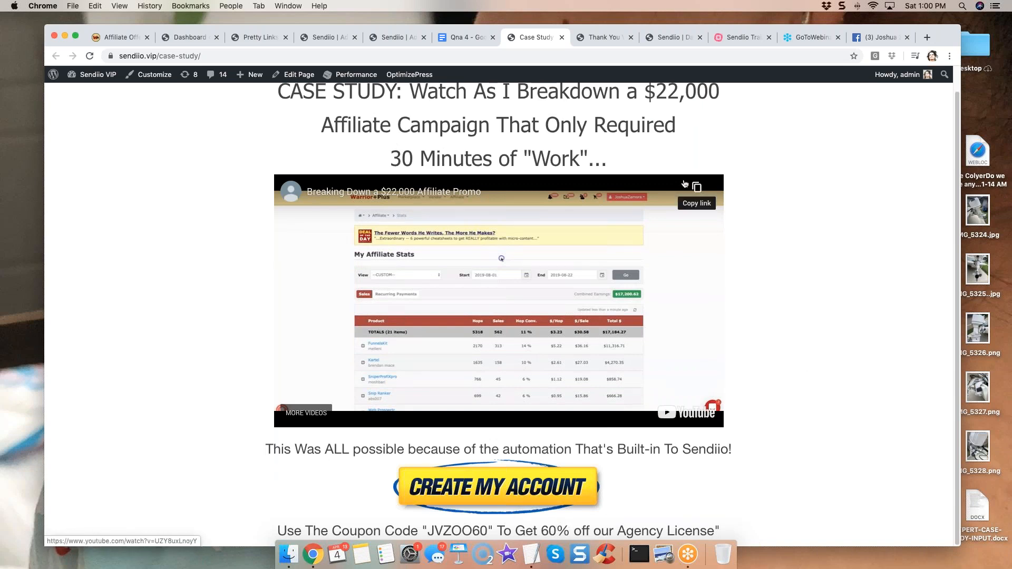
- Highlight the thank-you page's line about the case study being on its way, and return to the case study page for comparison
{"action": "left_click", "coordinate": [601, 37]}
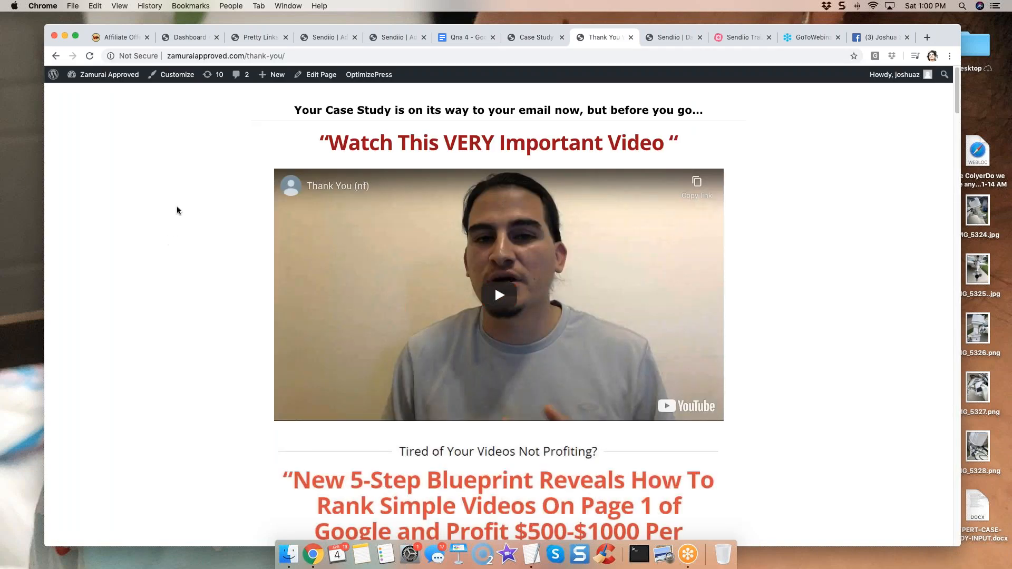
{"action": "left_click_drag", "start_coordinate": [293, 112], "coordinate": [700, 112]}
{"action": "left_click", "coordinate": [697, 112]}
{"action": "left_click", "coordinate": [525, 38]}
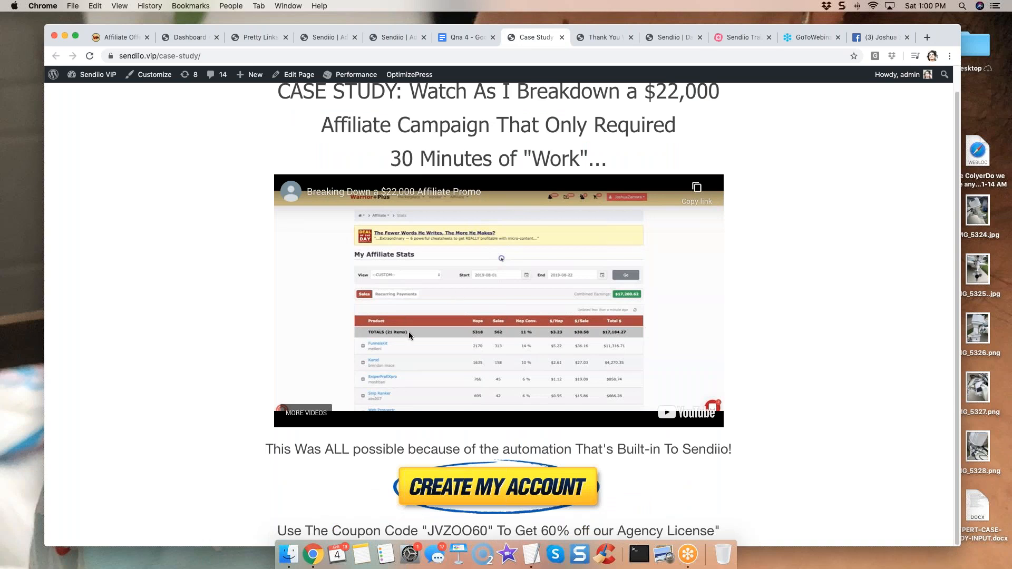
{"action": "scroll", "coordinate": [310, 133], "scroll_direction": "up", "scroll_amount": 1}
- Examine the thank-you page's video, 5-step blueprint headline and the opening of its sales letter
{"action": "left_click", "coordinate": [601, 38]}
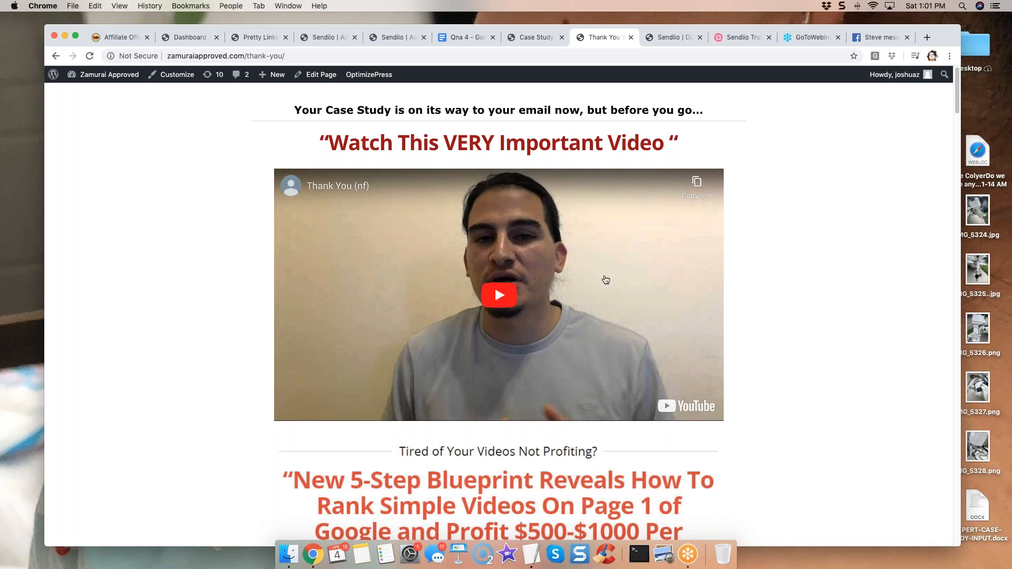
{"action": "scroll", "coordinate": [469, 274], "scroll_direction": "down", "scroll_amount": 1}
{"action": "scroll", "coordinate": [469, 273], "scroll_direction": "down", "scroll_amount": 1}
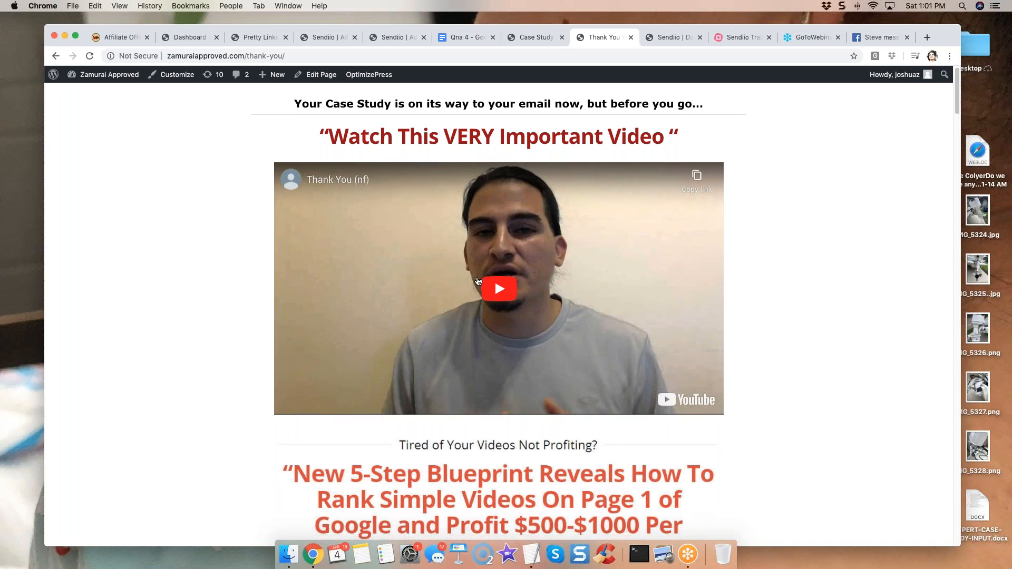
{"action": "scroll", "coordinate": [479, 287], "scroll_direction": "down", "scroll_amount": 7}
{"action": "scroll", "coordinate": [470, 281], "scroll_direction": "up", "scroll_amount": 7}
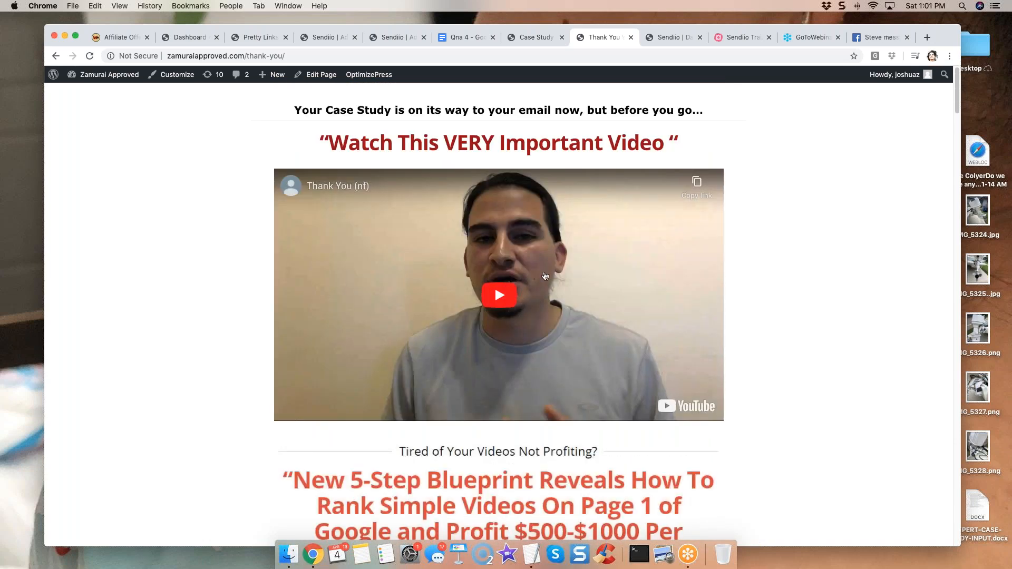
{"action": "scroll", "coordinate": [543, 277], "scroll_direction": "down", "scroll_amount": 2}
{"action": "scroll", "coordinate": [540, 282], "scroll_direction": "down", "scroll_amount": 5}
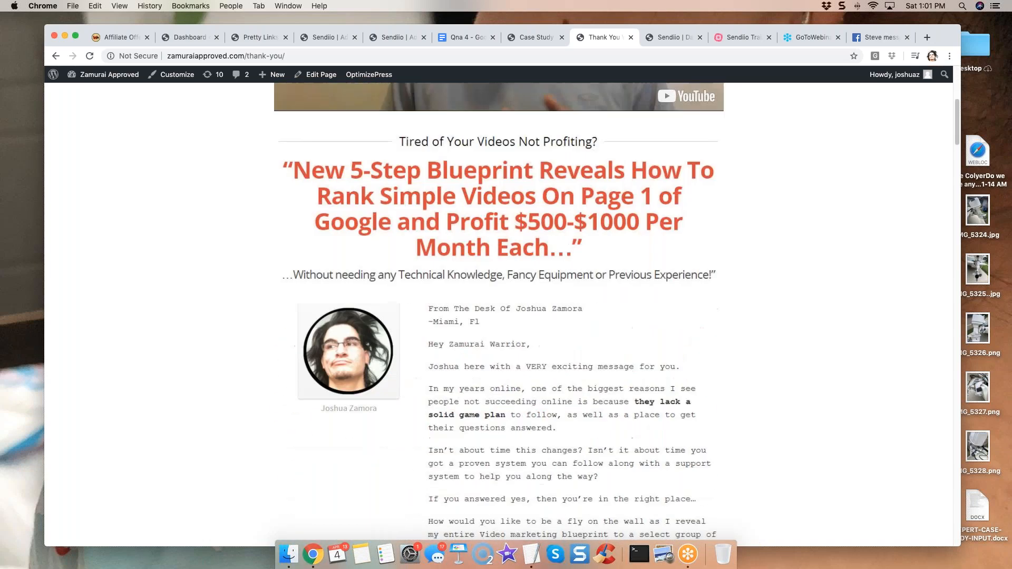
{"action": "scroll", "coordinate": [539, 278], "scroll_direction": "down", "scroll_amount": 12}
{"action": "scroll", "coordinate": [538, 278], "scroll_direction": "up", "scroll_amount": 18}
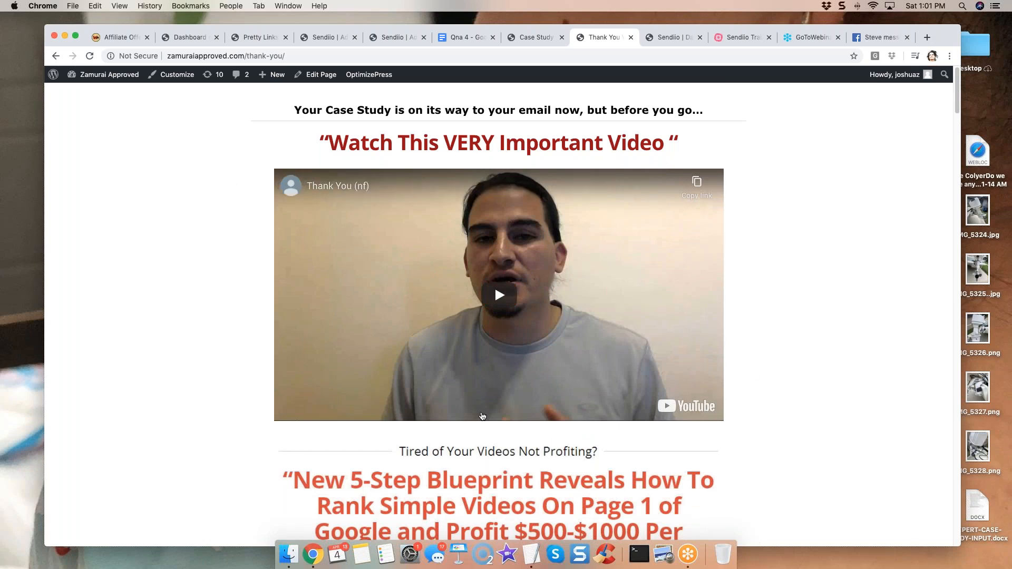
- Examine the thank-you page's full offer, including the testimonials, discounted price, bonuses and value recap, and return to its beginning
{"action": "scroll", "coordinate": [534, 294], "scroll_direction": "down", "scroll_amount": 20}
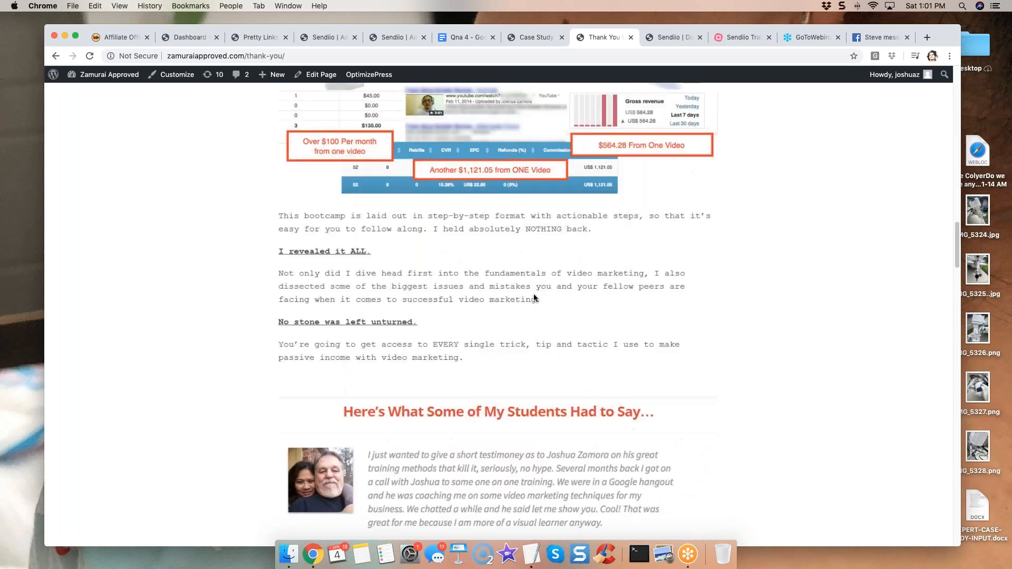
{"action": "scroll", "coordinate": [533, 294], "scroll_direction": "down", "scroll_amount": 14}
{"action": "scroll", "coordinate": [534, 294], "scroll_direction": "up", "scroll_amount": 10}
{"action": "scroll", "coordinate": [533, 294], "scroll_direction": "down", "scroll_amount": 9}
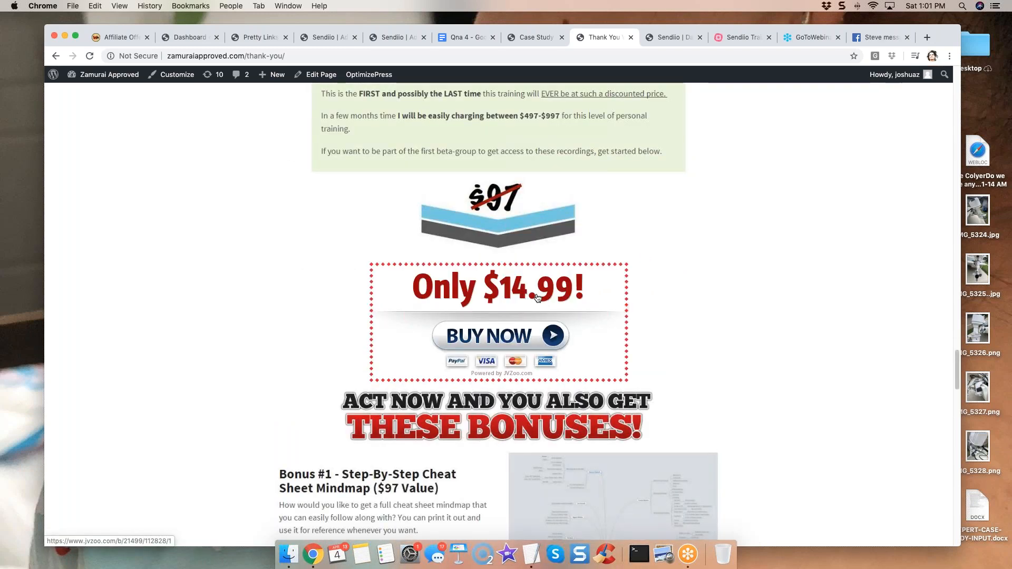
{"action": "scroll", "coordinate": [597, 287], "scroll_direction": "down", "scroll_amount": 20}
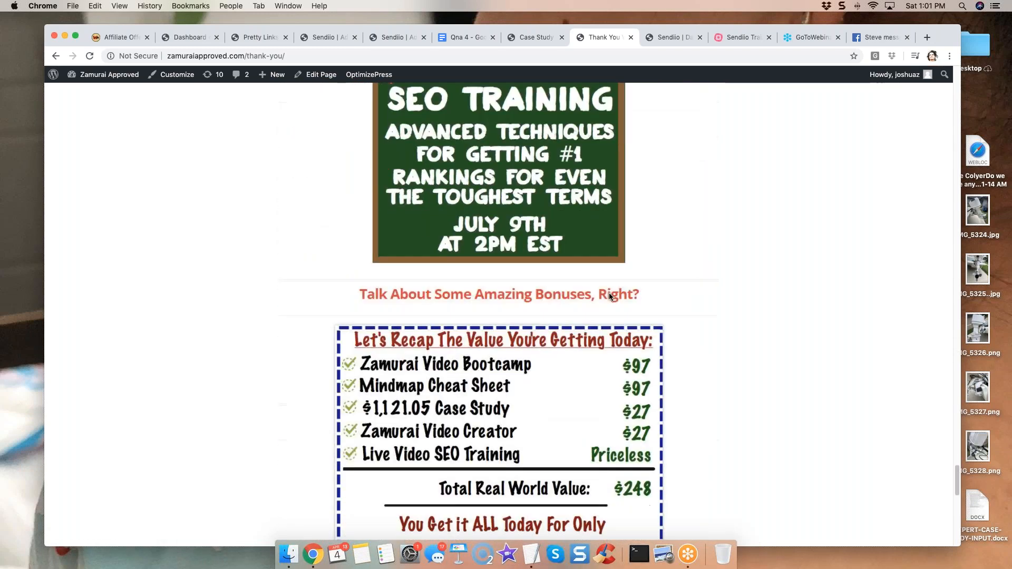
{"action": "scroll", "coordinate": [609, 296], "scroll_direction": "down", "scroll_amount": 2}
{"action": "scroll", "coordinate": [610, 297], "scroll_direction": "up", "scroll_amount": 15}
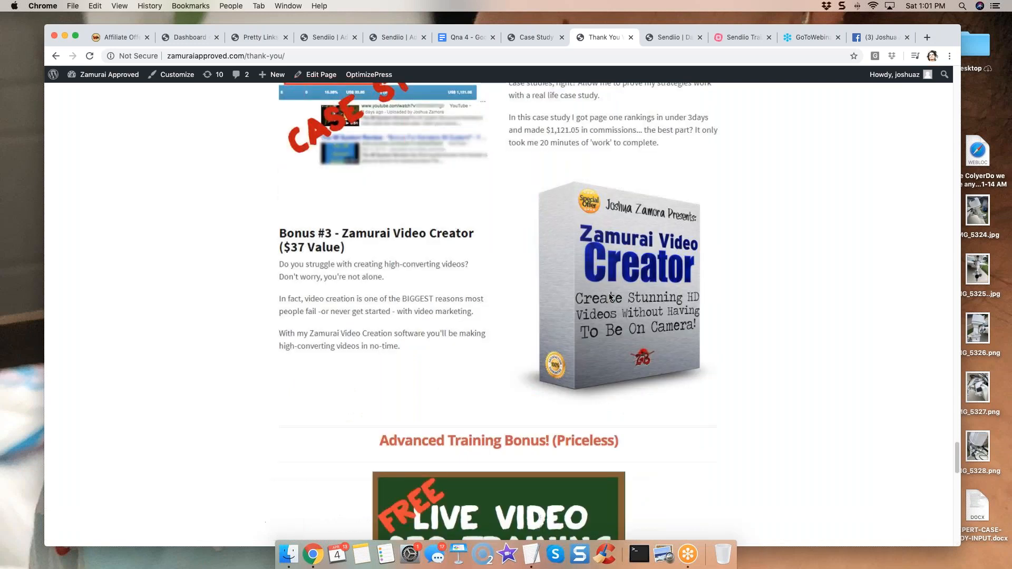
{"action": "scroll", "coordinate": [610, 297], "scroll_direction": "up", "scroll_amount": 20}
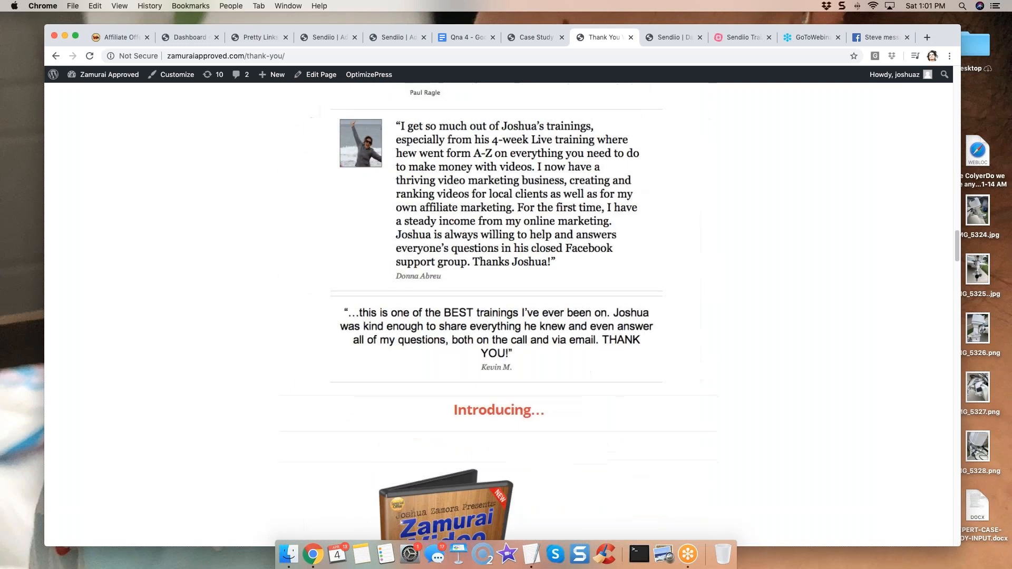
{"action": "scroll", "coordinate": [650, 276], "scroll_direction": "up", "scroll_amount": 7}
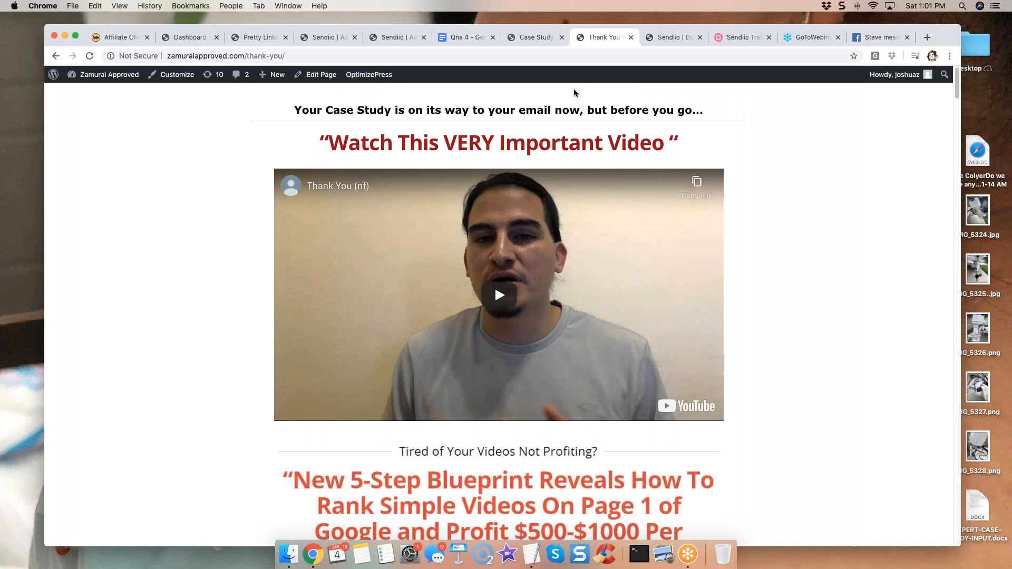
- Compare the $22,000 campaign case study page with the thank-you page's video and sales letter
{"action": "left_click", "coordinate": [527, 39]}
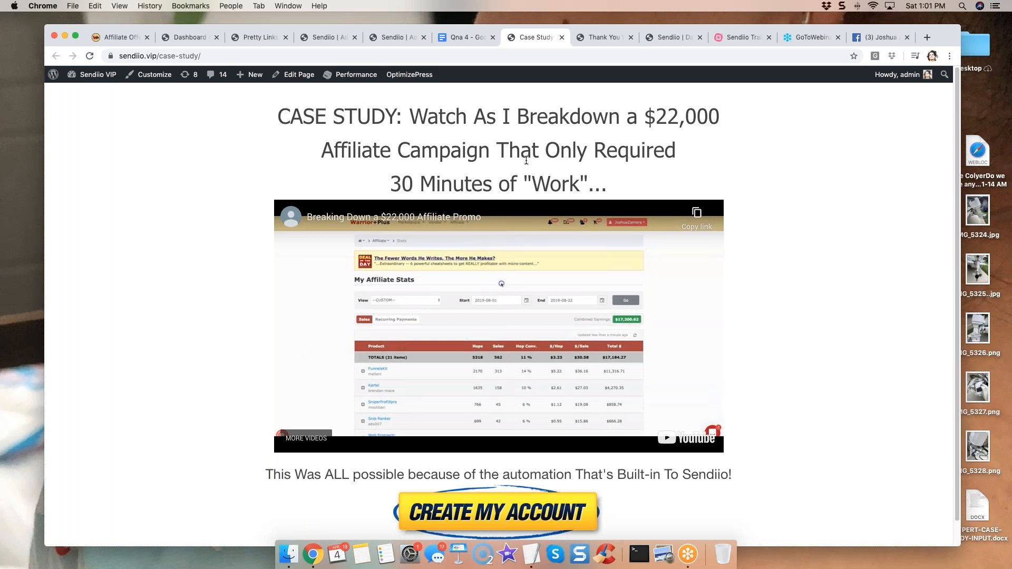
{"action": "scroll", "coordinate": [522, 166], "scroll_direction": "down", "scroll_amount": 1}
{"action": "left_click", "coordinate": [600, 39]}
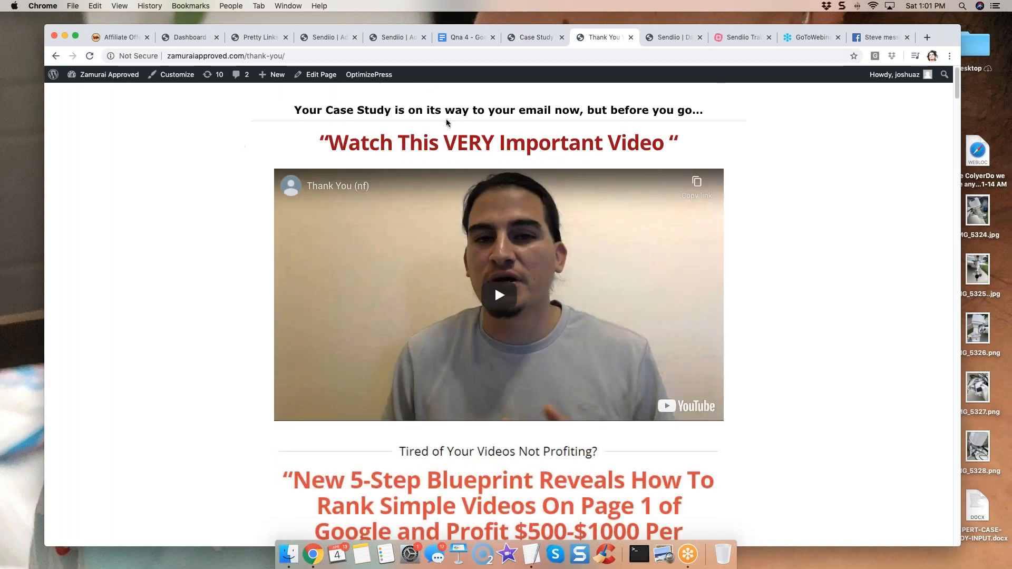
{"action": "scroll", "coordinate": [392, 296], "scroll_direction": "down", "scroll_amount": 6}
{"action": "scroll", "coordinate": [392, 296], "scroll_direction": "down", "scroll_amount": 10}
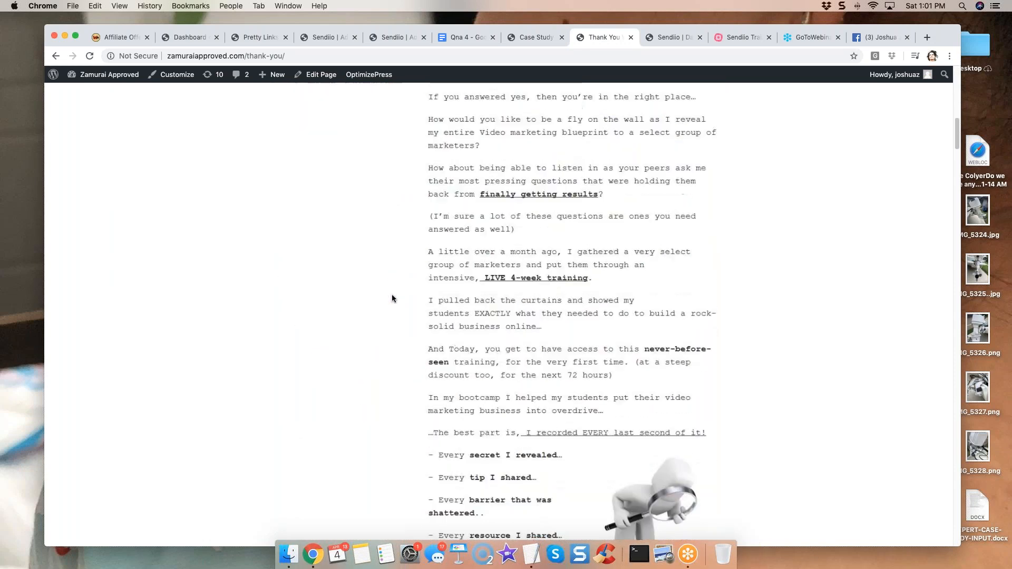
{"action": "scroll", "coordinate": [392, 294], "scroll_direction": "up", "scroll_amount": 15}
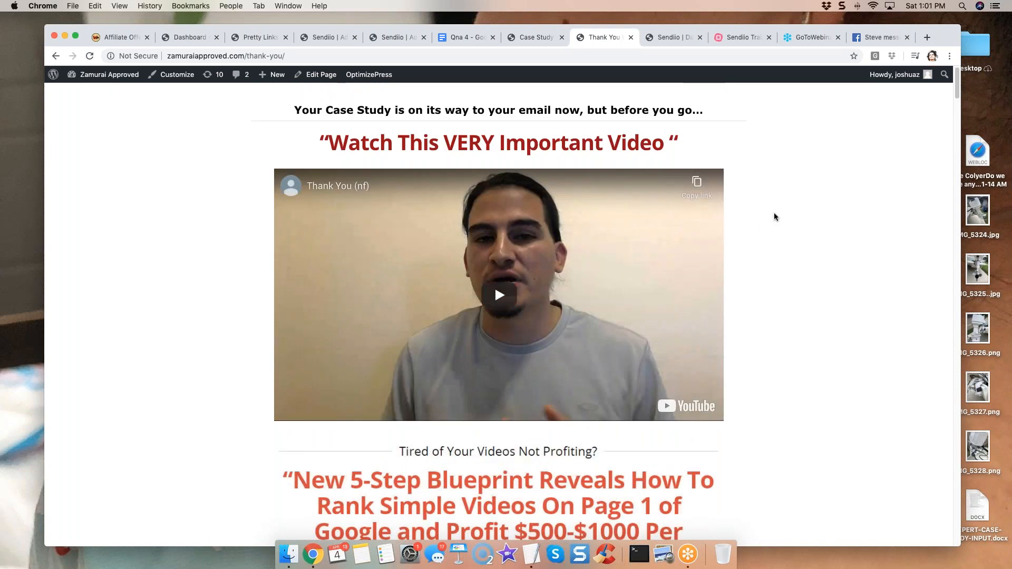
- Switch to the Add New Form page and highlight the Successfully Subscribed URL and its label
{"action": "left_click", "coordinate": [408, 41]}
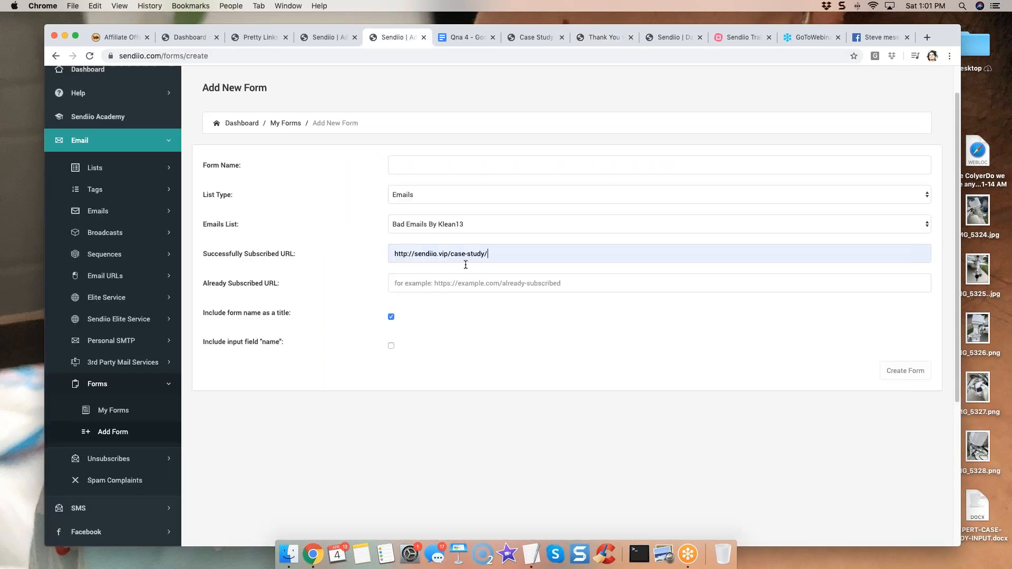
{"action": "left_click_drag", "start_coordinate": [394, 254], "coordinate": [491, 256]}
{"action": "left_click_drag", "start_coordinate": [306, 254], "coordinate": [210, 260]}
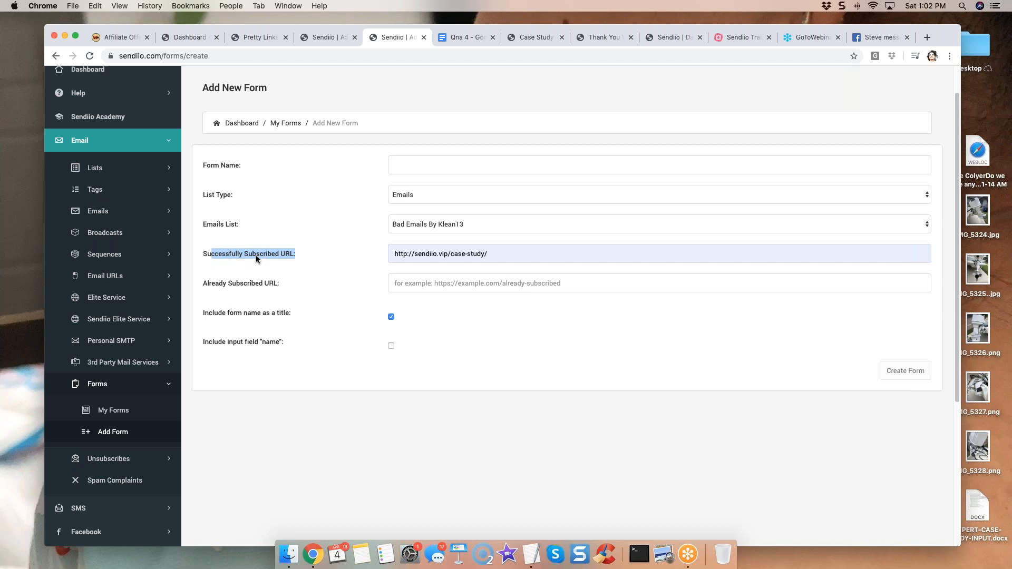
{"action": "left_click", "coordinate": [294, 254]}
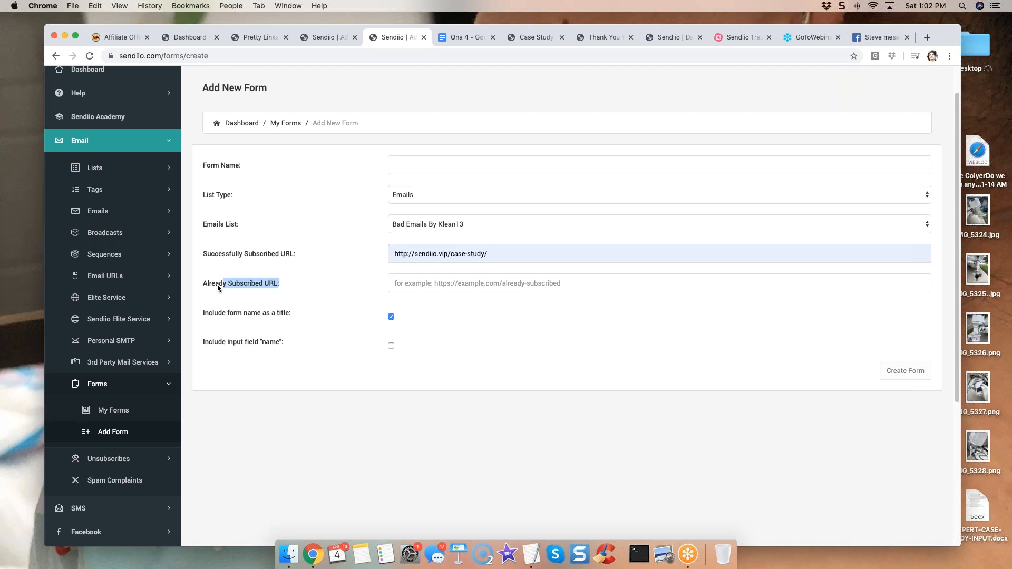
{"action": "triple_click", "coordinate": [432, 254]}
{"action": "key", "text": "cmd+c"}
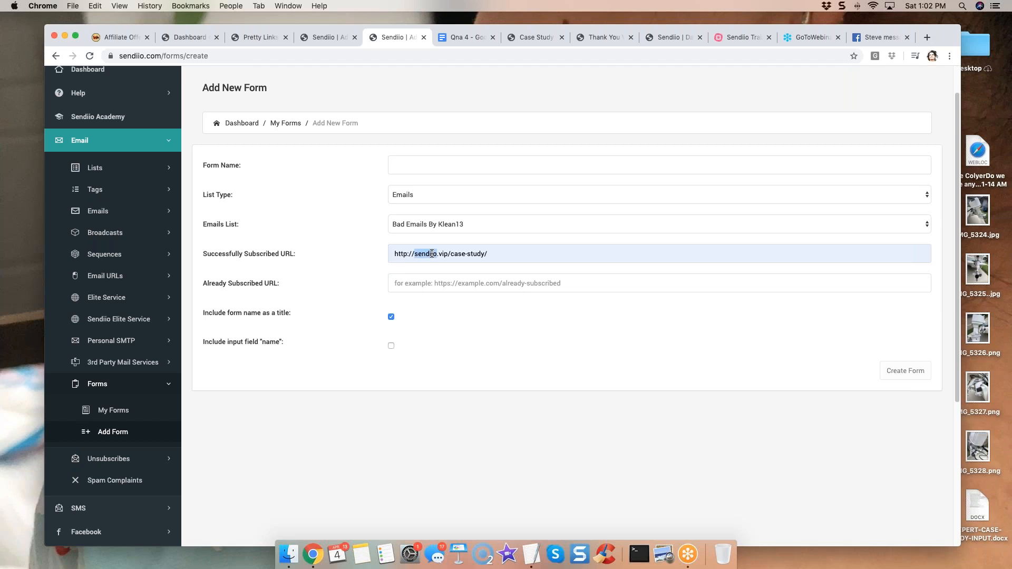
{"action": "left_click", "coordinate": [447, 280]}
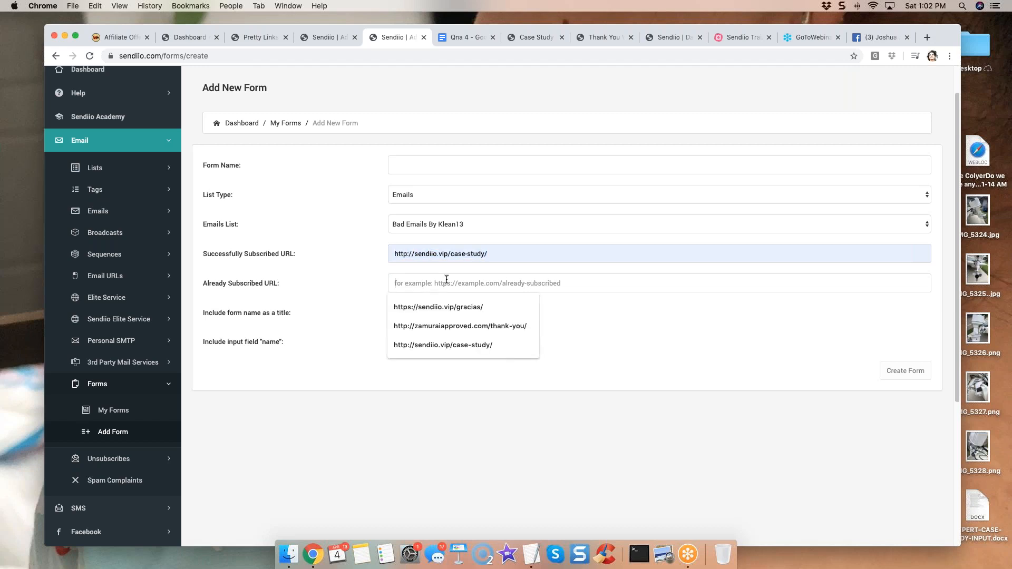
{"action": "key", "text": "cmd+v"}
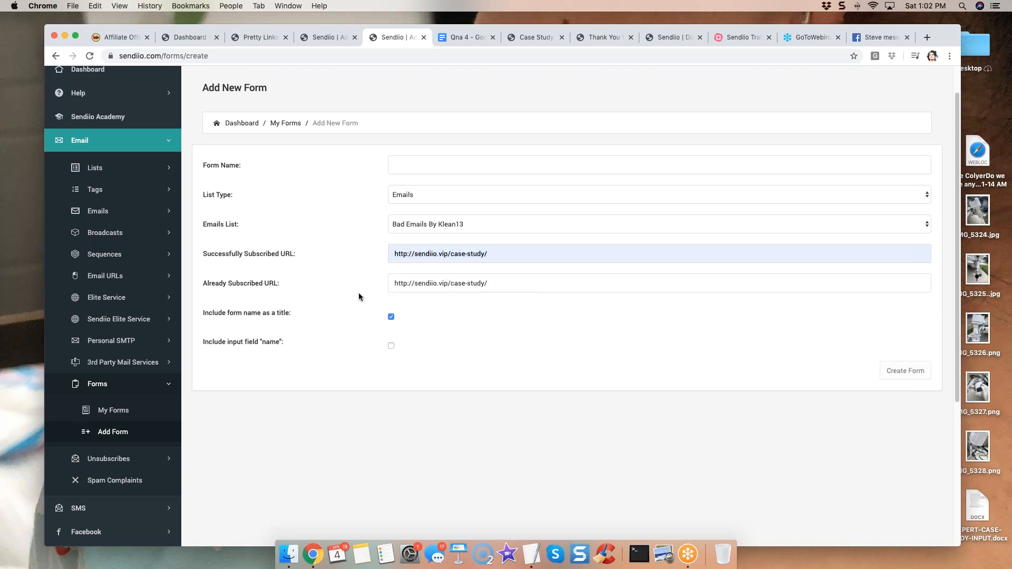
{"action": "left_click_drag", "start_coordinate": [211, 285], "coordinate": [208, 285]}
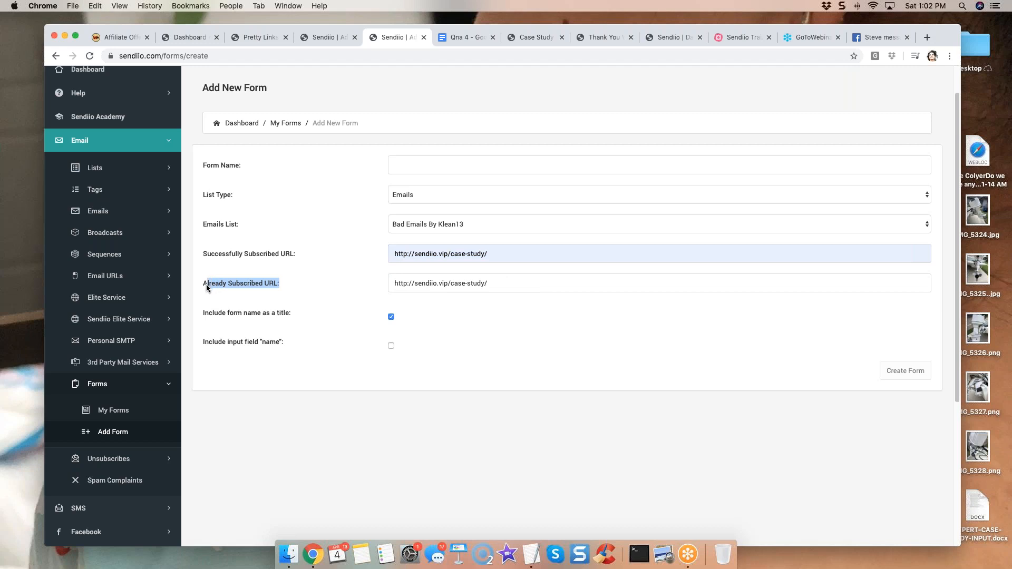
{"action": "left_click", "coordinate": [459, 426]}
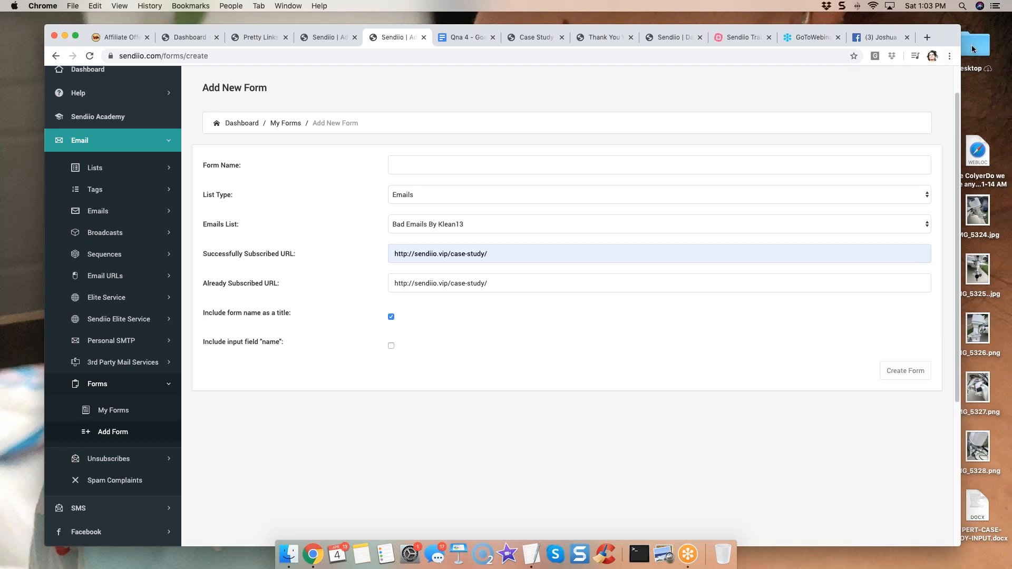
{"action": "left_click", "coordinate": [1000, 37]}
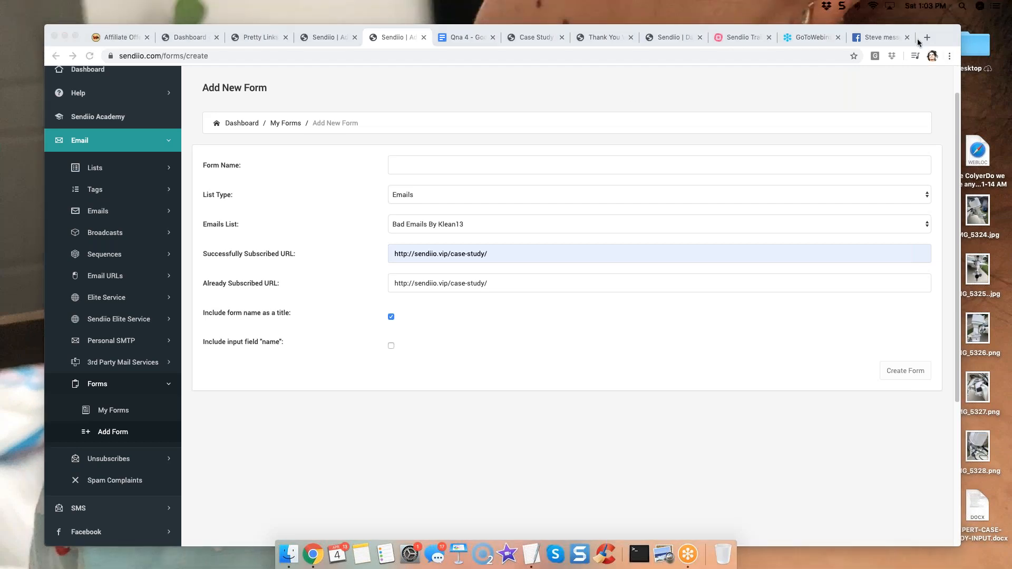
{"action": "left_click", "coordinate": [607, 99]}
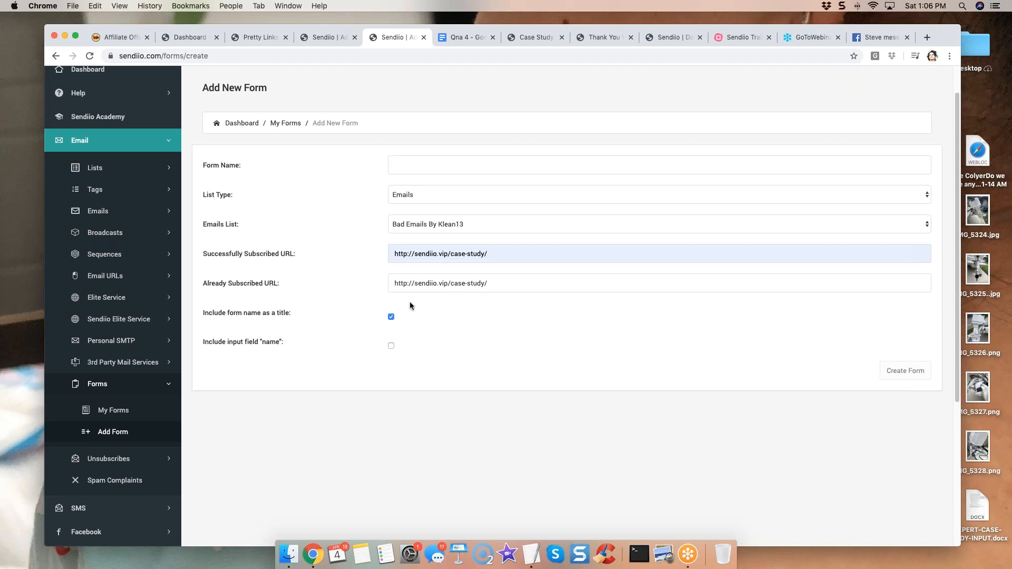
- Return to the email sequence and add a second email after Email #1
{"action": "left_click", "coordinate": [327, 37]}
{"action": "scroll", "coordinate": [401, 298], "scroll_direction": "down", "scroll_amount": 1}
{"action": "scroll", "coordinate": [353, 269], "scroll_direction": "up", "scroll_amount": 5}
{"action": "scroll", "coordinate": [351, 267], "scroll_direction": "down", "scroll_amount": 7}
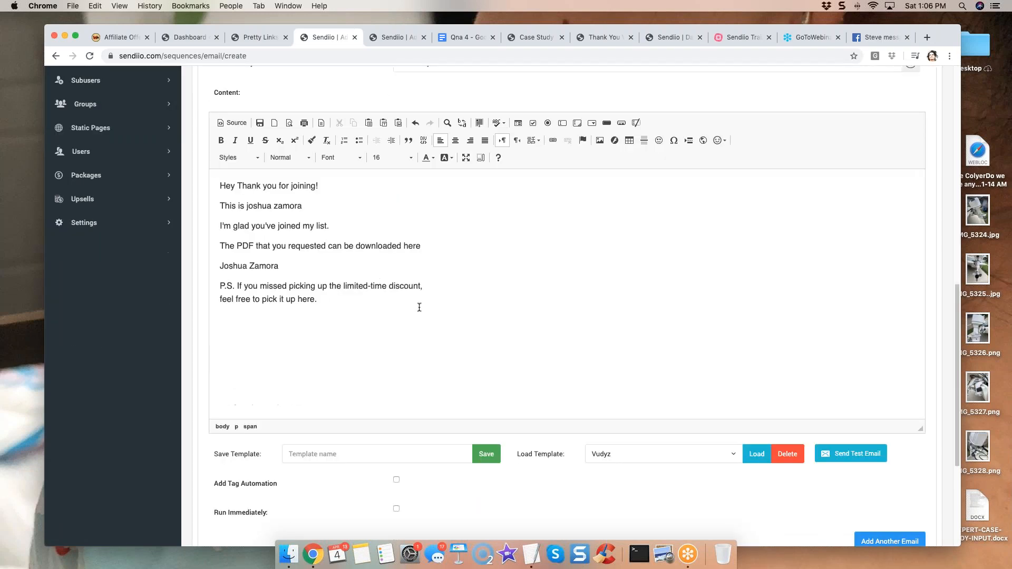
{"action": "scroll", "coordinate": [491, 394], "scroll_direction": "down", "scroll_amount": 1}
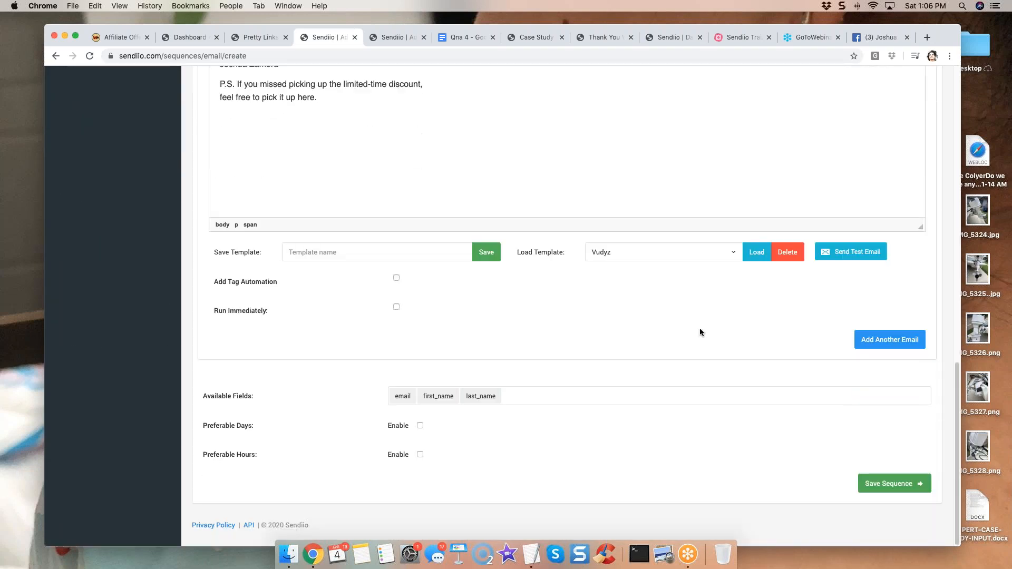
{"action": "left_click", "coordinate": [880, 341]}
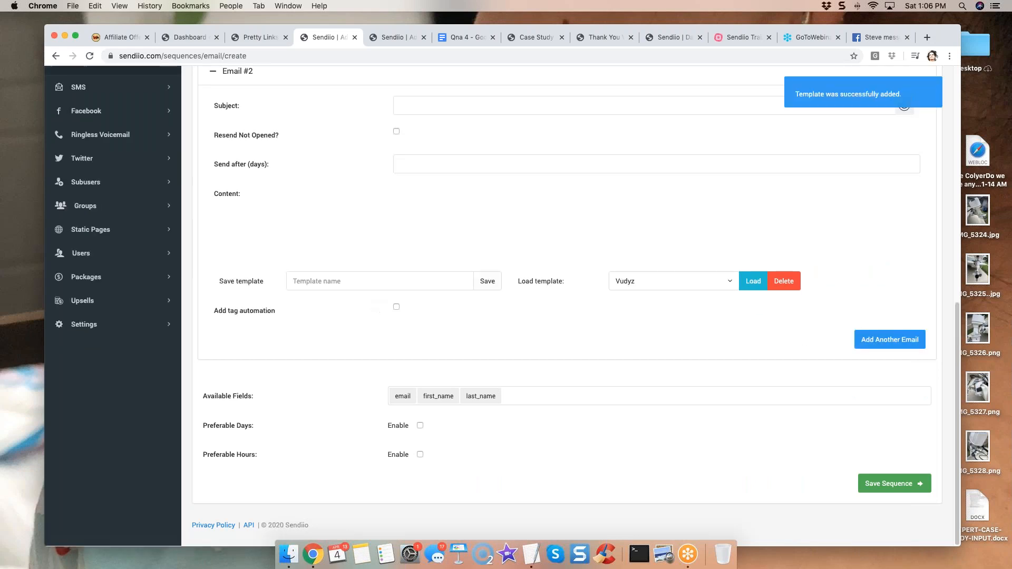
{"action": "scroll", "coordinate": [337, 238], "scroll_direction": "up", "scroll_amount": 2}
{"action": "scroll", "coordinate": [338, 241], "scroll_direction": "up", "scroll_amount": 2}
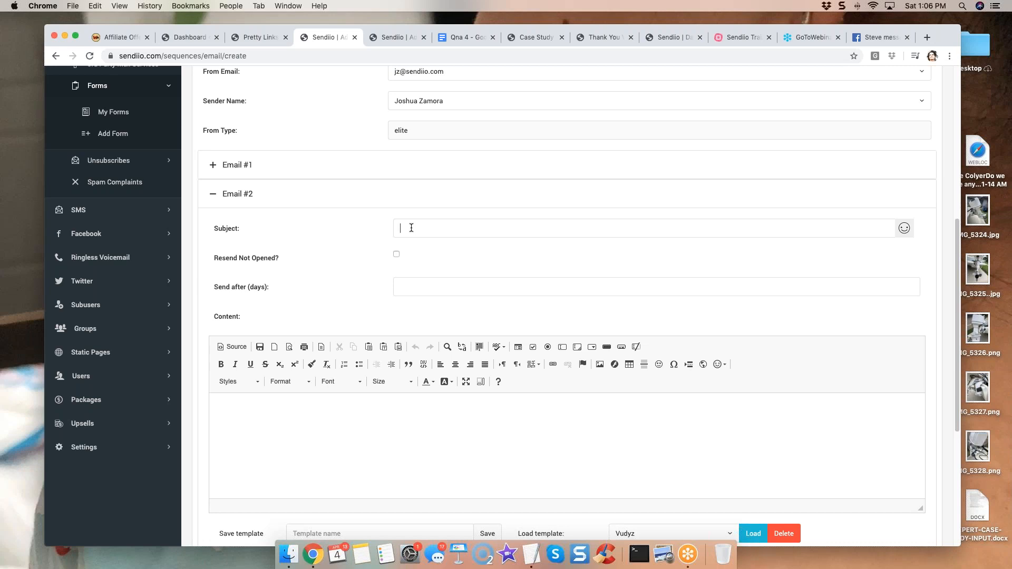
- Review the sequence's list settings and reopen Email #1 to examine its subject, resend options and content
{"action": "scroll", "coordinate": [363, 211], "scroll_direction": "up", "scroll_amount": 4}
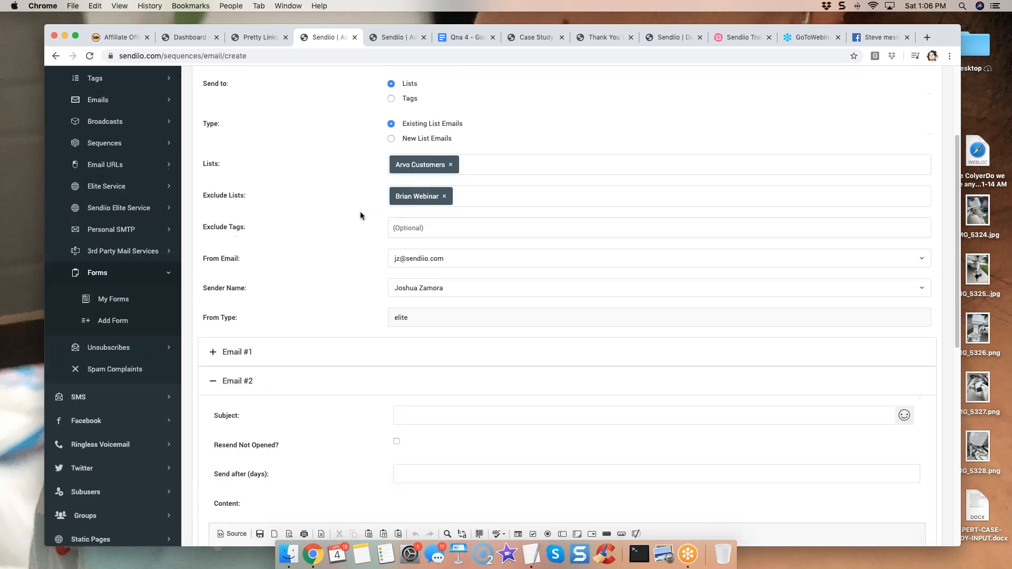
{"action": "scroll", "coordinate": [348, 211], "scroll_direction": "up", "scroll_amount": 3}
{"action": "scroll", "coordinate": [296, 269], "scroll_direction": "down", "scroll_amount": 4}
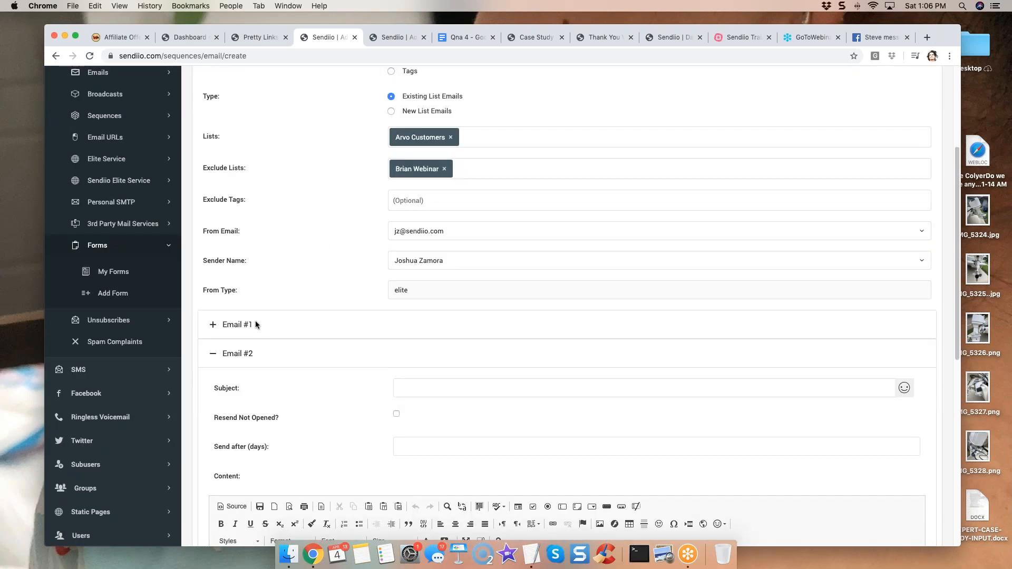
{"action": "left_click", "coordinate": [255, 321]}
{"action": "scroll", "coordinate": [297, 260], "scroll_direction": "down", "scroll_amount": 4}
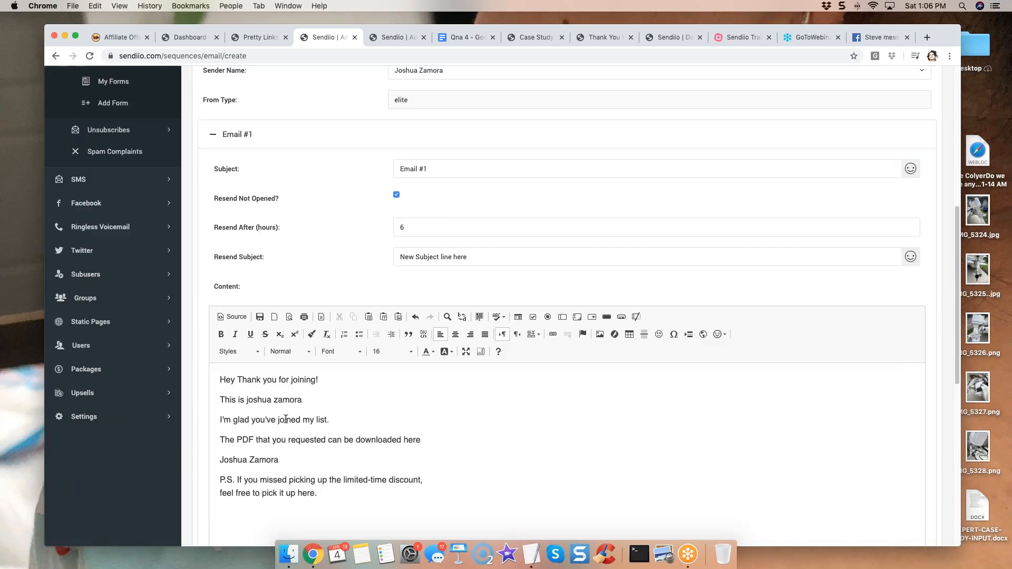
{"action": "scroll", "coordinate": [293, 406], "scroll_direction": "down", "scroll_amount": 3}
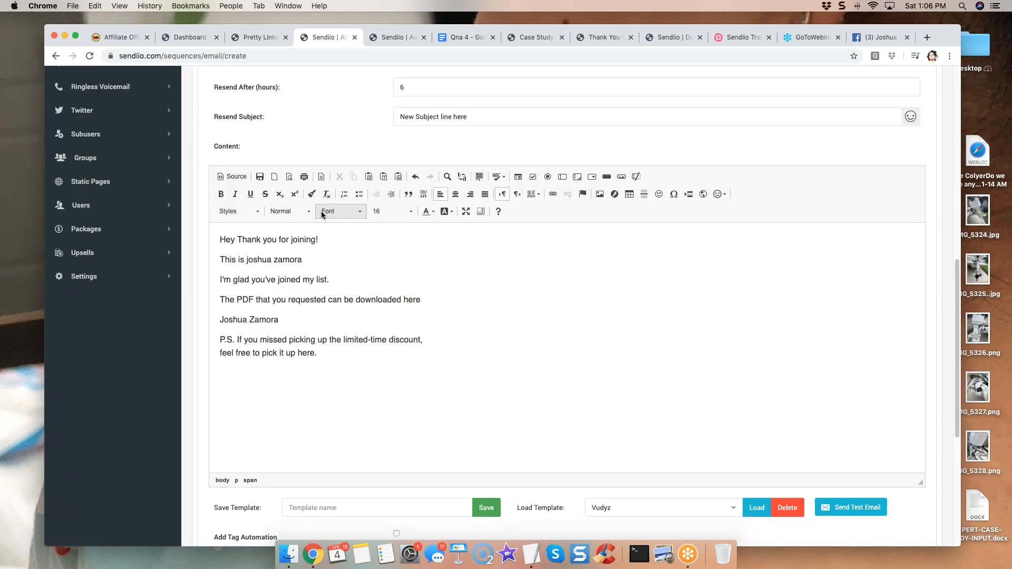
- Collapse Email #1, expand Email #2 and set its subject to "List Building Strategy #2"
{"action": "scroll", "coordinate": [296, 160], "scroll_direction": "up", "scroll_amount": 3}
{"action": "left_click", "coordinate": [260, 168]}
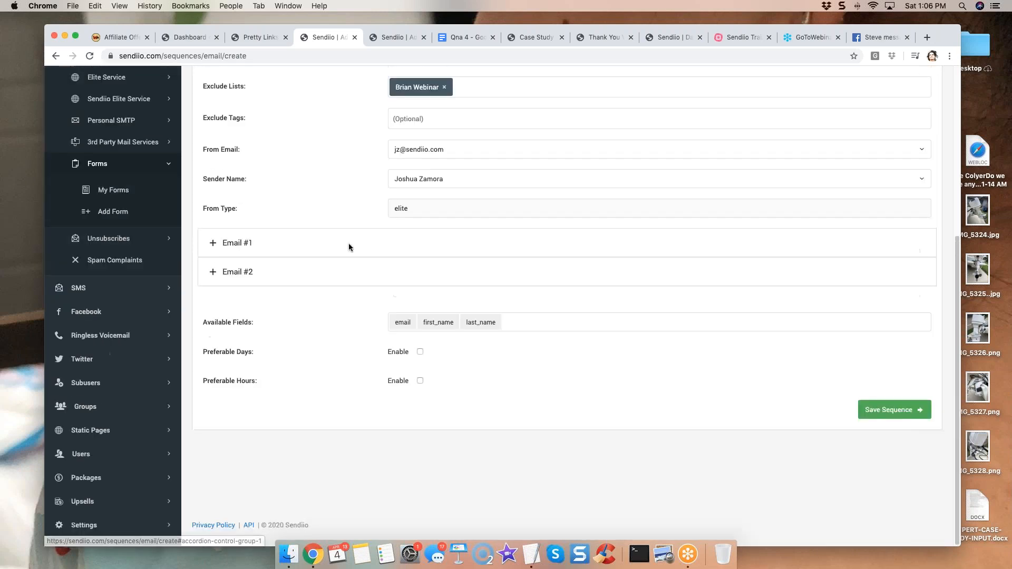
{"action": "left_click", "coordinate": [256, 274]}
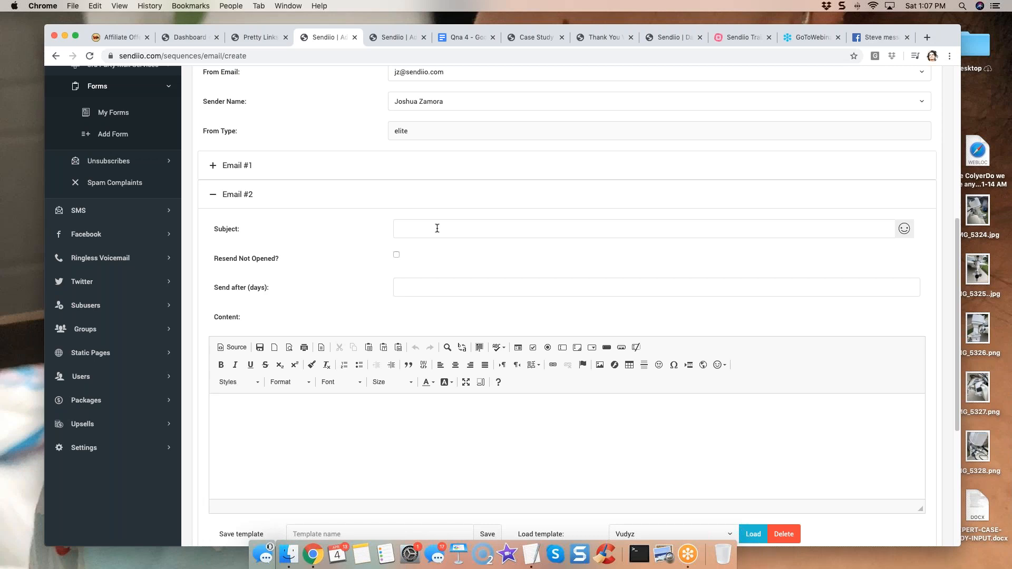
{"action": "scroll", "coordinate": [363, 207], "scroll_direction": "up", "scroll_amount": 5}
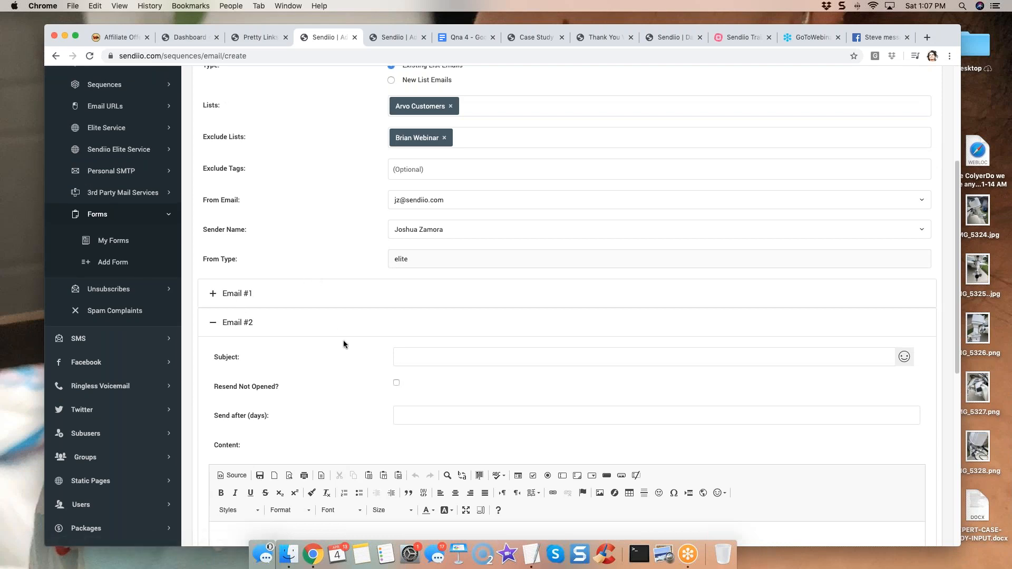
{"action": "scroll", "coordinate": [343, 342], "scroll_direction": "down", "scroll_amount": 4}
{"action": "scroll", "coordinate": [362, 293], "scroll_direction": "down", "scroll_amount": 3}
{"action": "left_click", "coordinate": [319, 402]}
{"action": "left_click", "coordinate": [443, 183]}
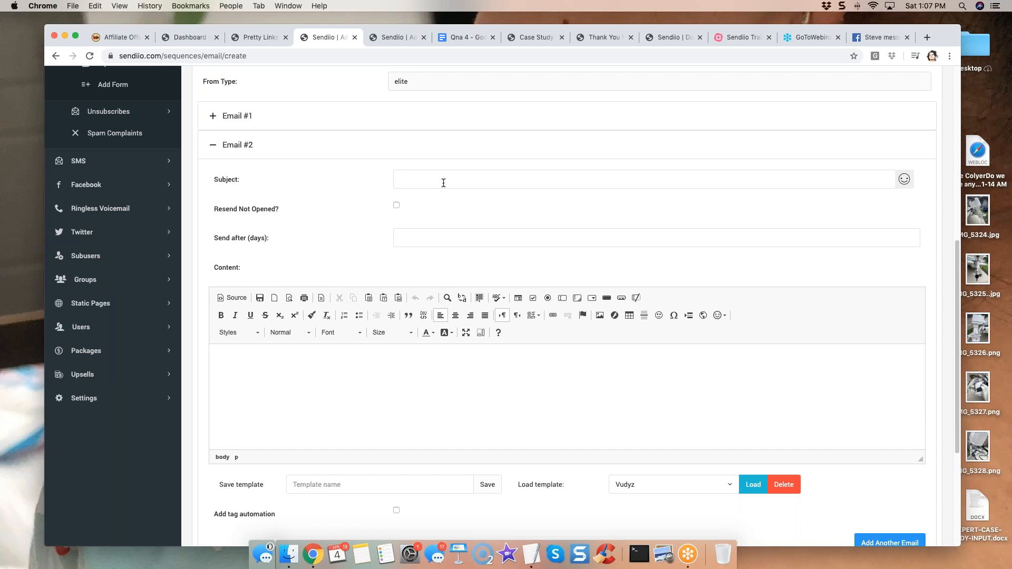
{"action": "type", "text": "H"}
{"action": "type", "text": "List Build"}
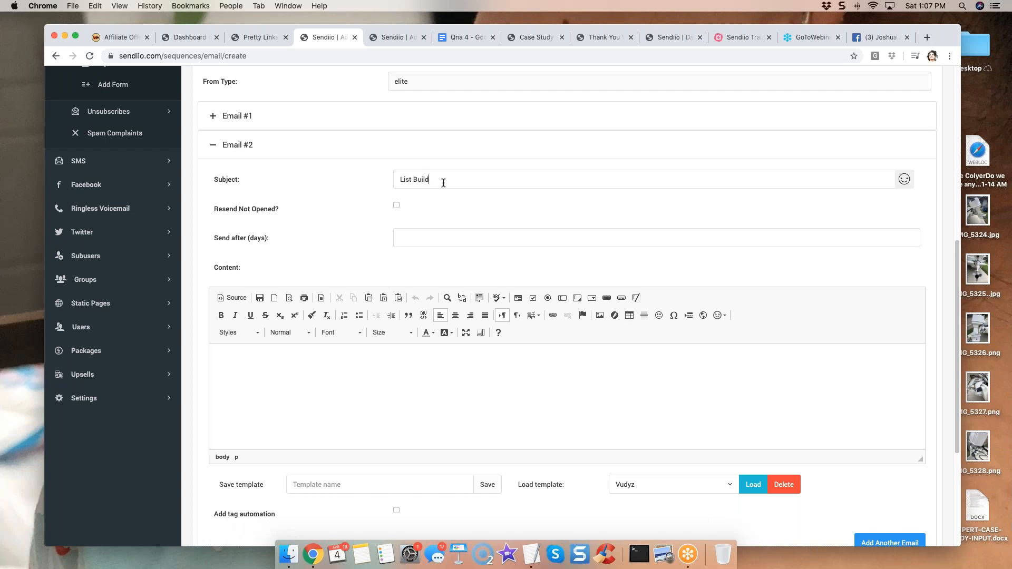
{"action": "type", "text": "ing Strategy #2"}
- Enable resending Email #2 to non-openers after 7 hours and set it to send after 2 days
{"action": "left_click", "coordinate": [396, 205]}
{"action": "left_click", "coordinate": [438, 237]}
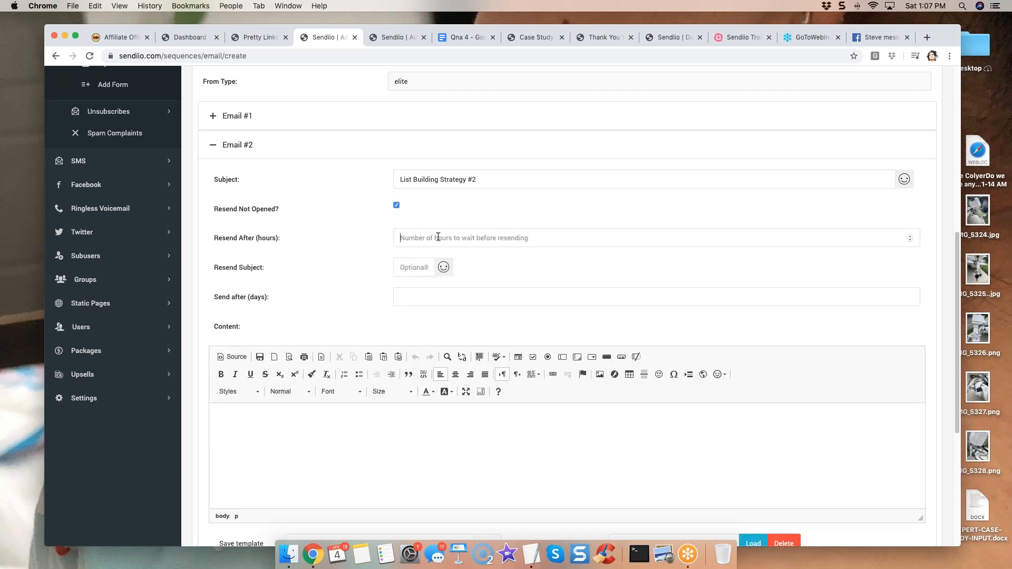
{"action": "type", "text": "7"}
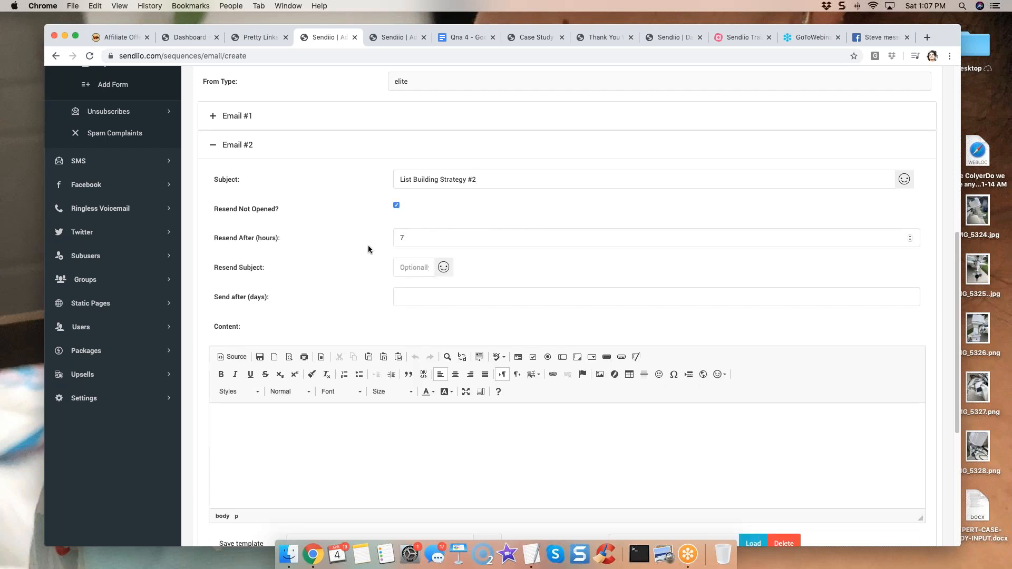
{"action": "scroll", "coordinate": [368, 246], "scroll_direction": "down", "scroll_amount": 1}
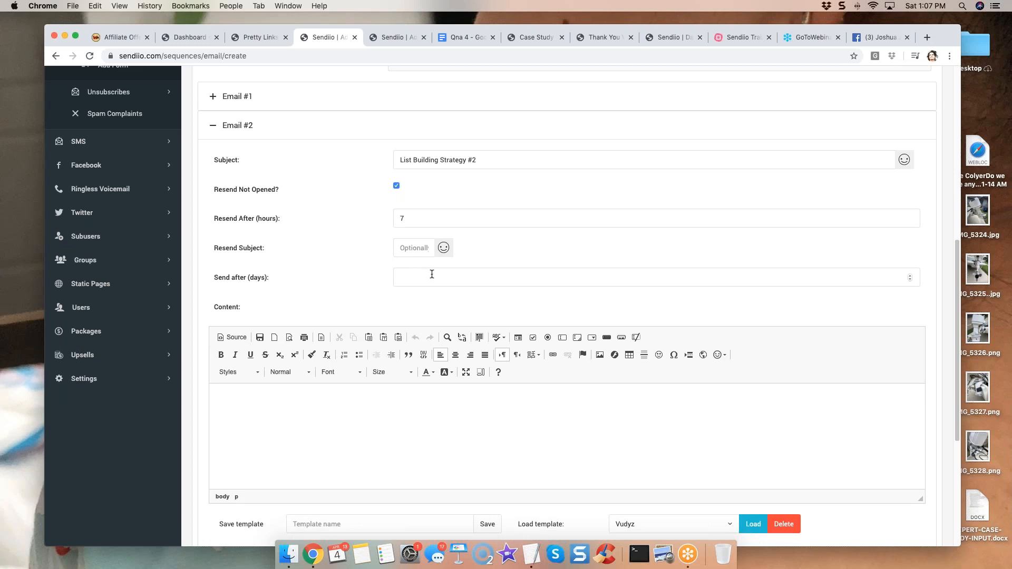
{"action": "left_click", "coordinate": [432, 274]}
{"action": "type", "text": "2"}
{"action": "scroll", "coordinate": [358, 261], "scroll_direction": "down", "scroll_amount": 2}
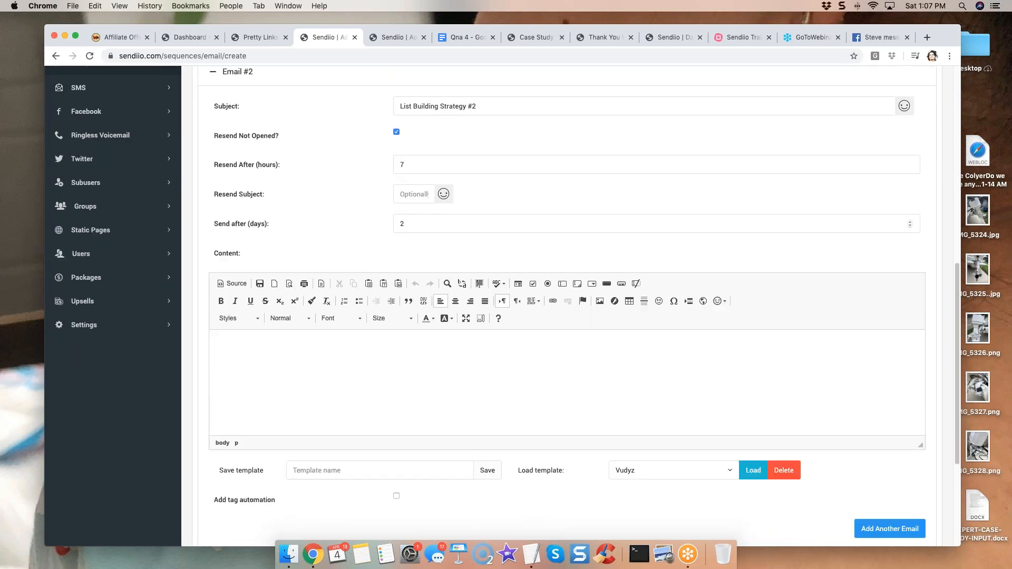
- Write Email #2's content over two lines: "That talks about aother list building strategy that also ties back into the offer."
{"action": "scroll", "coordinate": [349, 225], "scroll_direction": "down", "scroll_amount": 1}
{"action": "left_click", "coordinate": [479, 347]}
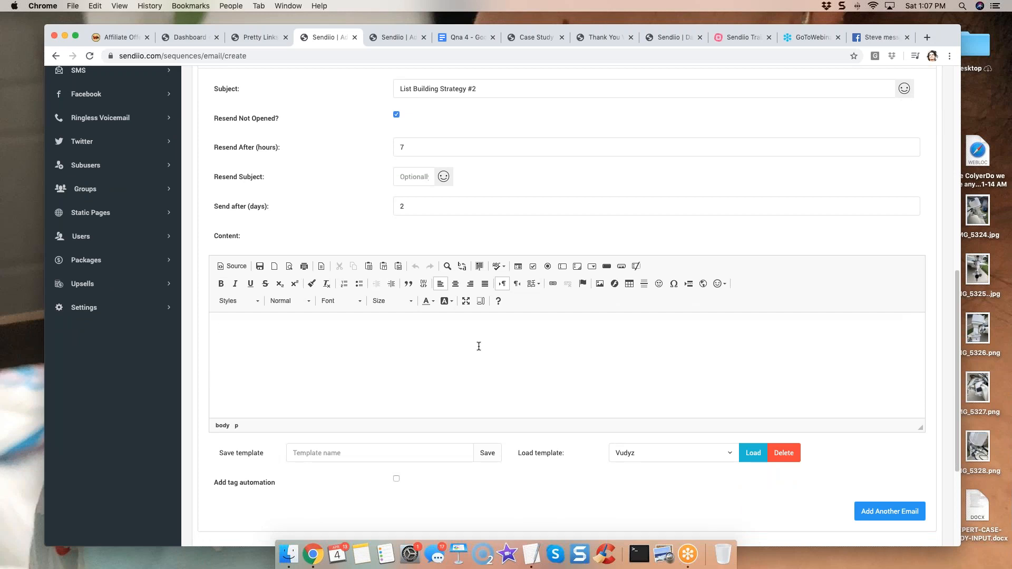
{"action": "type", "text": "That "}
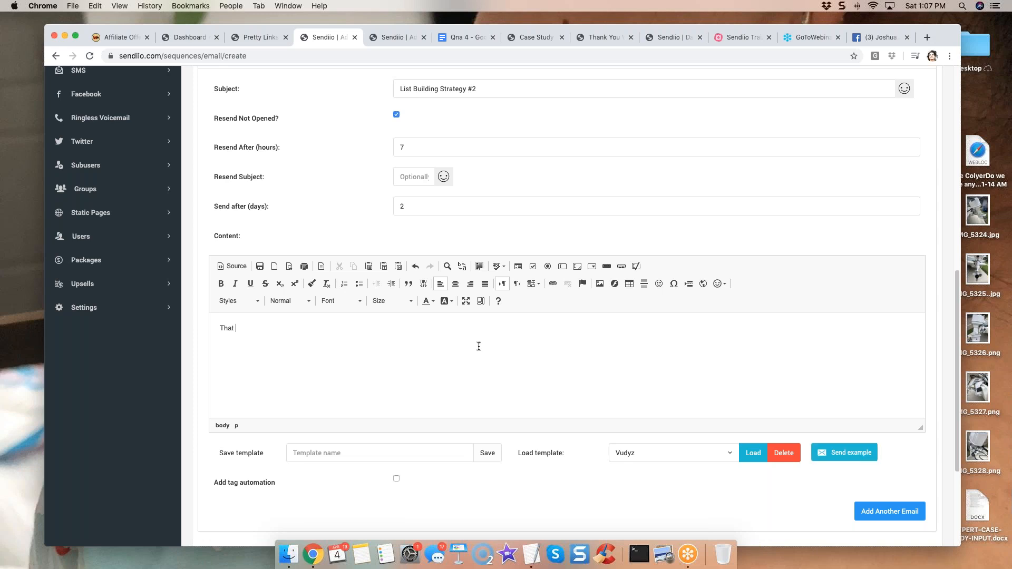
{"action": "type", "text": "talks about aother list building strategy that"}
{"action": "key", "text": "Return"}
{"action": "type", "text": "also tis back"}
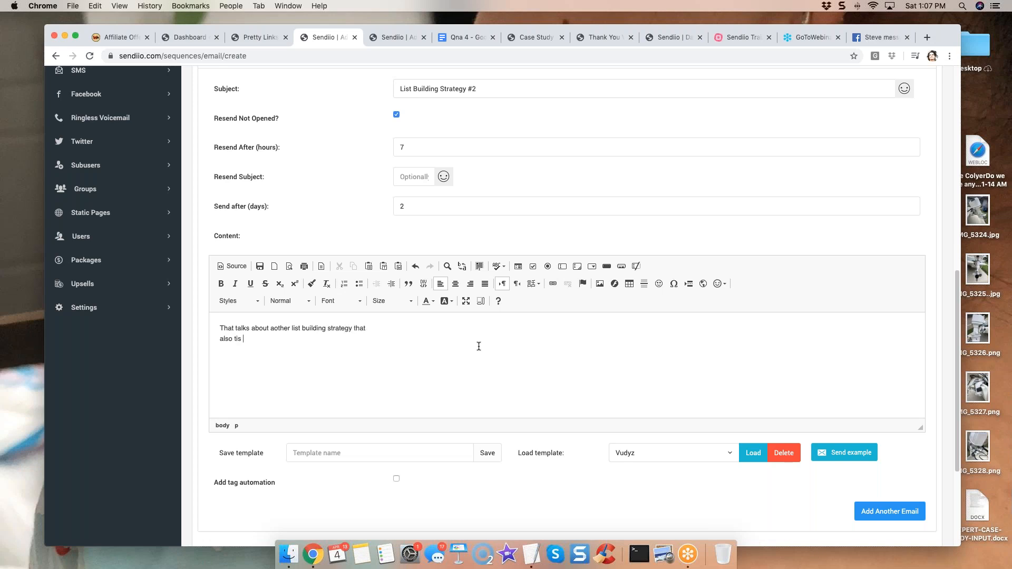
{"action": "key", "text": "BackSpace"}
{"action": "key", "text": "BackSpace"}
{"action": "key", "text": "BackSpace"}
{"action": "key", "text": "BackSpace"}
{"action": "key", "text": "BackSpace"}
{"action": "key", "text": "BackSpace"}
{"action": "type", "text": "es back into the offer"}
- Add a third email to the sequence and set its subject to "List Building #3"
{"action": "scroll", "coordinate": [369, 285], "scroll_direction": "up", "scroll_amount": 2}
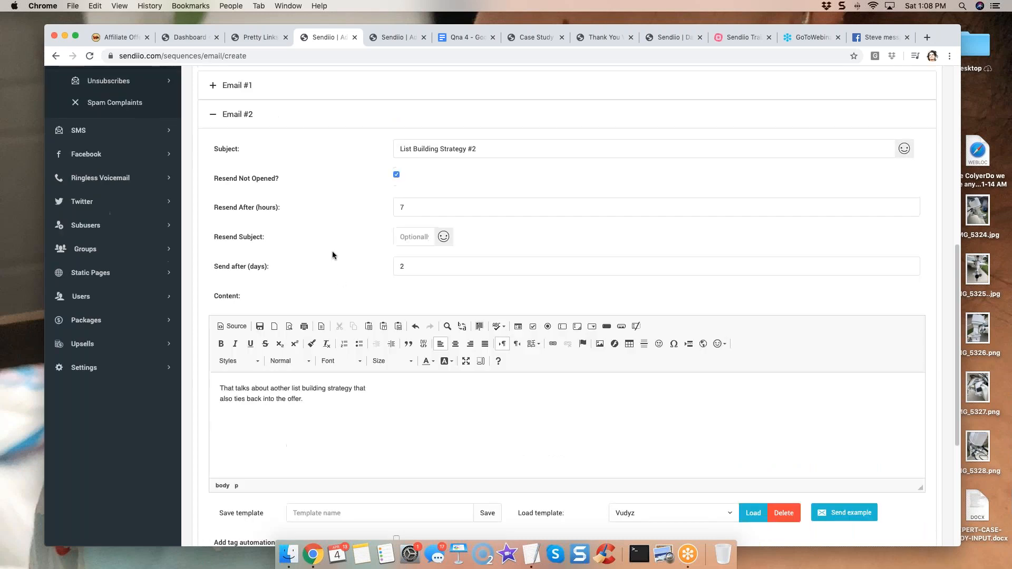
{"action": "scroll", "coordinate": [323, 395], "scroll_direction": "down", "scroll_amount": 1}
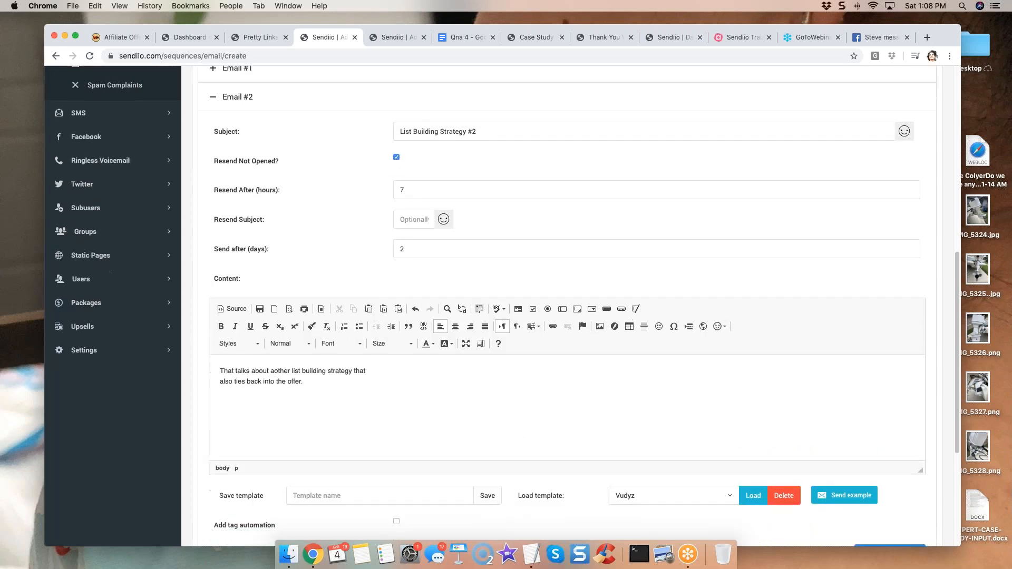
{"action": "scroll", "coordinate": [323, 396], "scroll_direction": "down", "scroll_amount": 3}
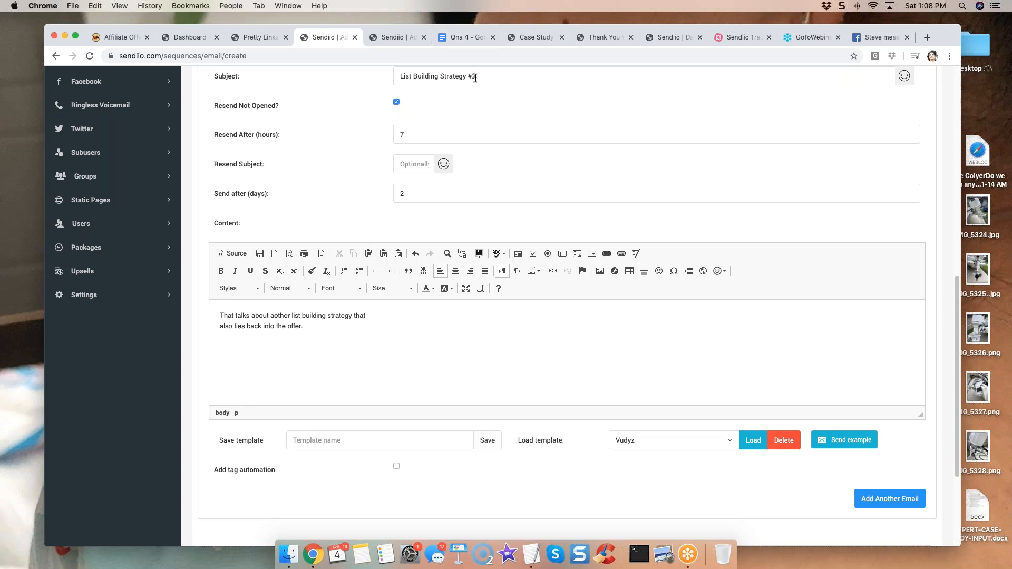
{"action": "left_click", "coordinate": [874, 499]}
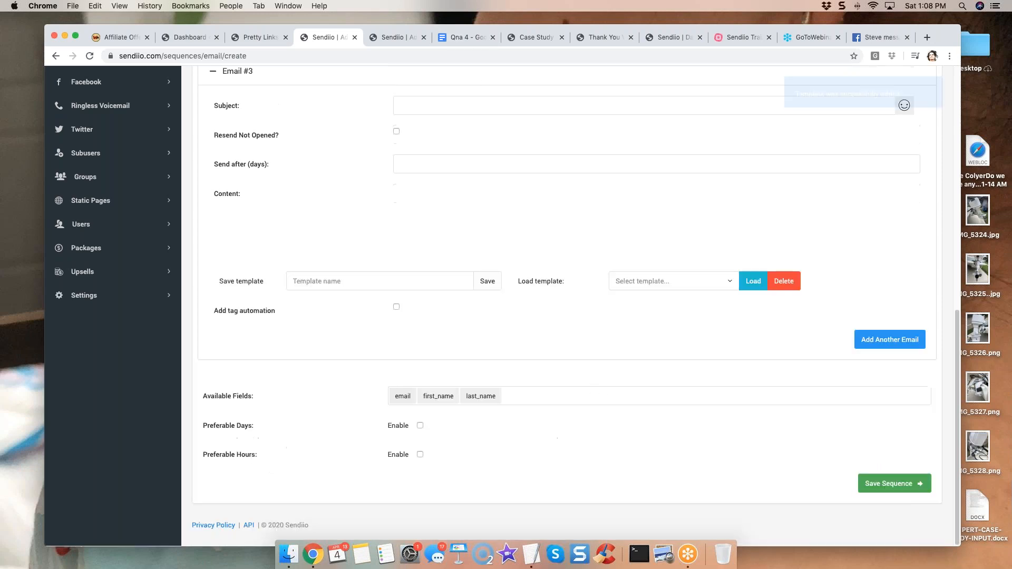
{"action": "scroll", "coordinate": [478, 235], "scroll_direction": "up", "scroll_amount": 3}
{"action": "scroll", "coordinate": [476, 260], "scroll_direction": "down", "scroll_amount": 1}
{"action": "left_click", "coordinate": [473, 206]}
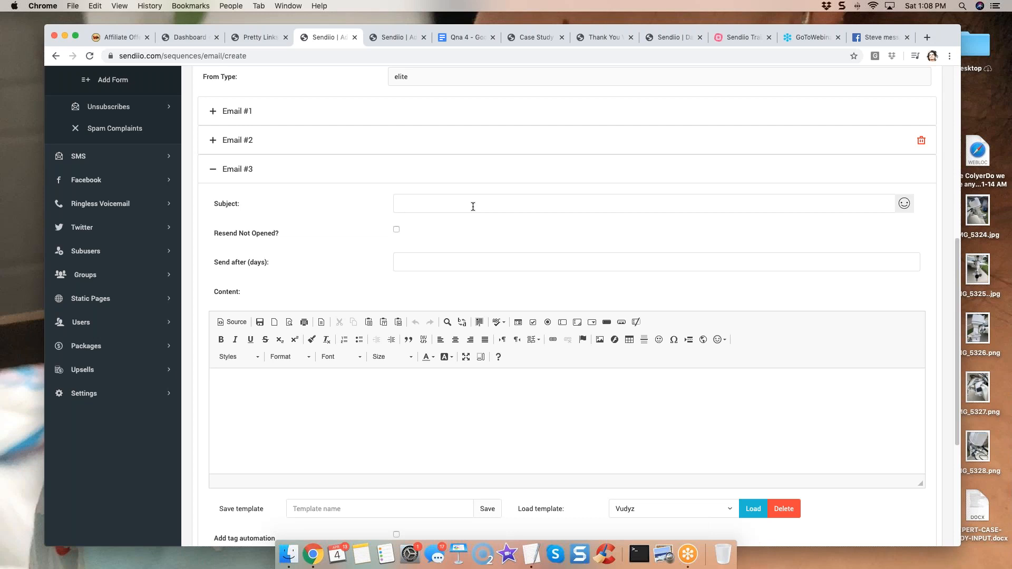
{"action": "type", "text": "List Building #3"}
- Fill Email #3's content with the placeholder text "a;lskdjf;laksjdlkfa;skdfasd"
{"action": "scroll", "coordinate": [359, 218], "scroll_direction": "down", "scroll_amount": 1}
{"action": "left_click", "coordinate": [355, 403]}
{"action": "type", "text": "a;lskdjf;laksjdlkfa;skdfasd"}
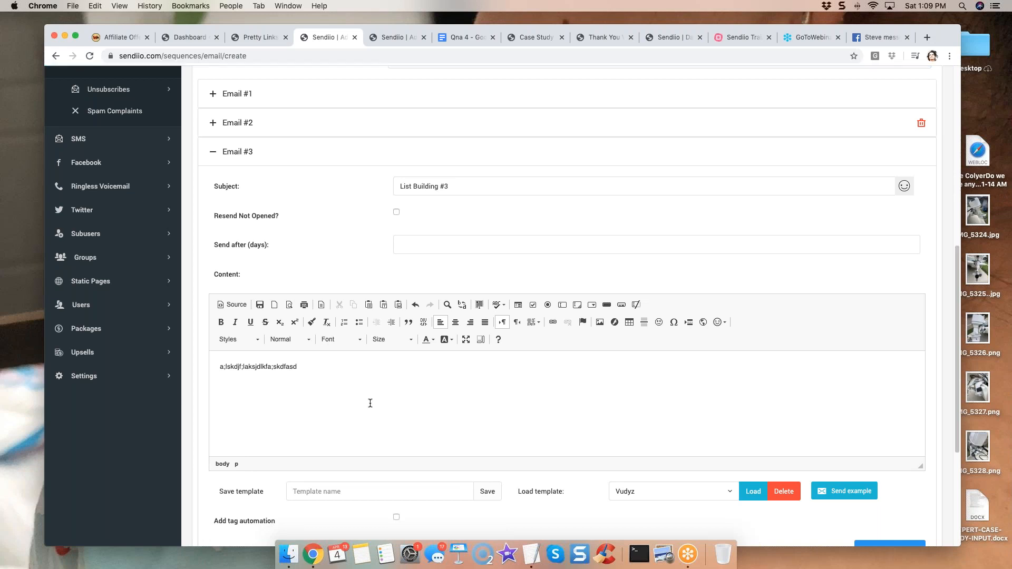
- Remove Arvo Customers from the sequence's lists and Brian Webinar from its excluded lists
{"action": "scroll", "coordinate": [381, 255], "scroll_direction": "down", "scroll_amount": 5}
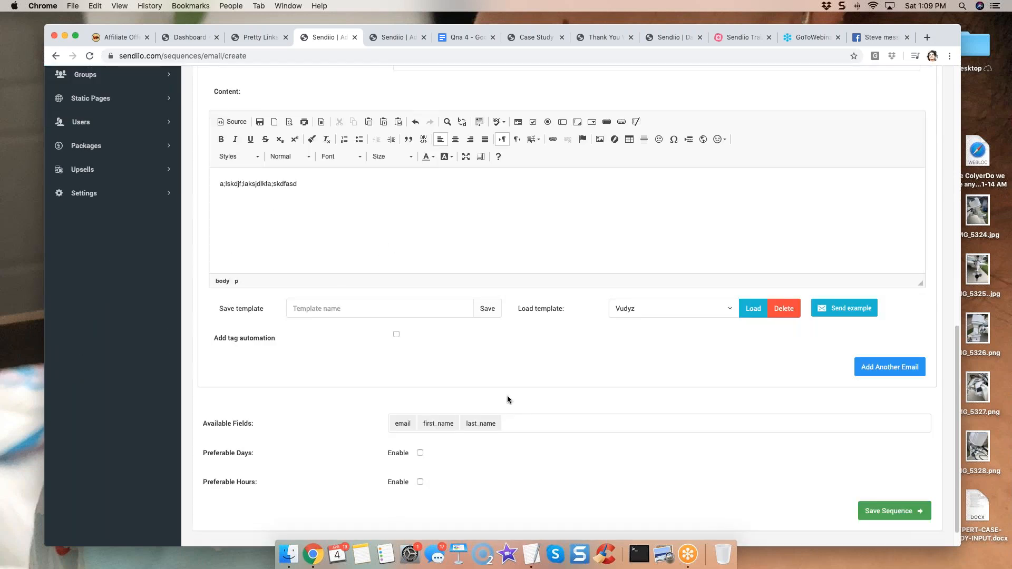
{"action": "scroll", "coordinate": [528, 399], "scroll_direction": "down", "scroll_amount": 1}
{"action": "scroll", "coordinate": [528, 398], "scroll_direction": "up", "scroll_amount": 6}
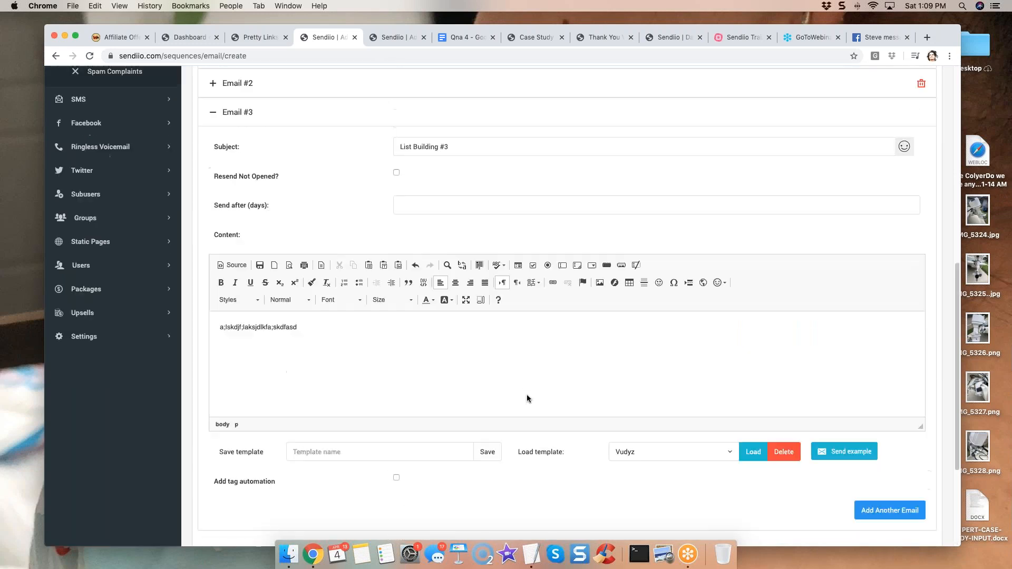
{"action": "scroll", "coordinate": [527, 396], "scroll_direction": "down", "scroll_amount": 5}
{"action": "scroll", "coordinate": [637, 450], "scroll_direction": "up", "scroll_amount": 15}
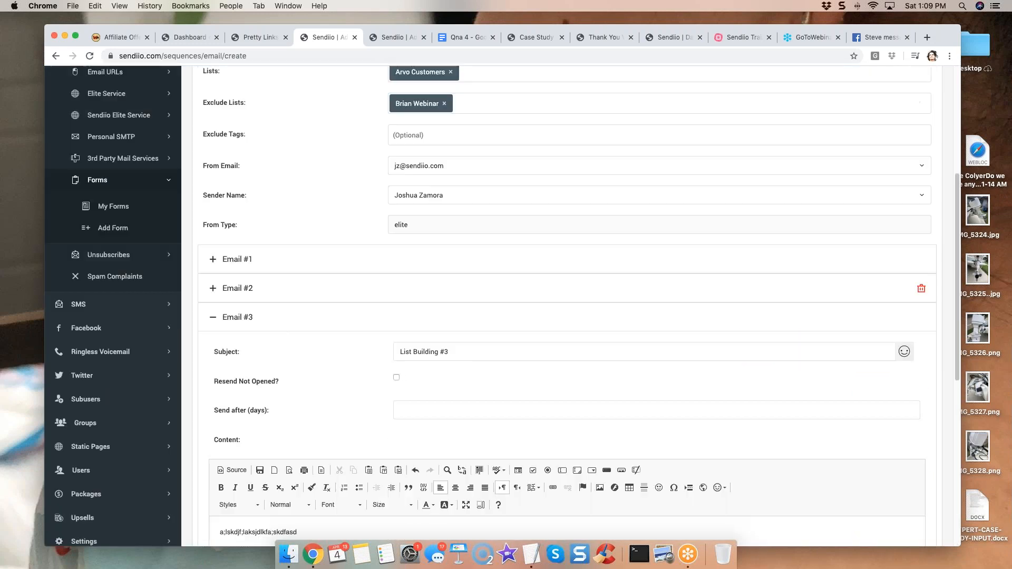
{"action": "left_click", "coordinate": [451, 315]}
{"action": "left_click", "coordinate": [348, 309]}
{"action": "scroll", "coordinate": [373, 379], "scroll_direction": "down", "scroll_amount": 11}
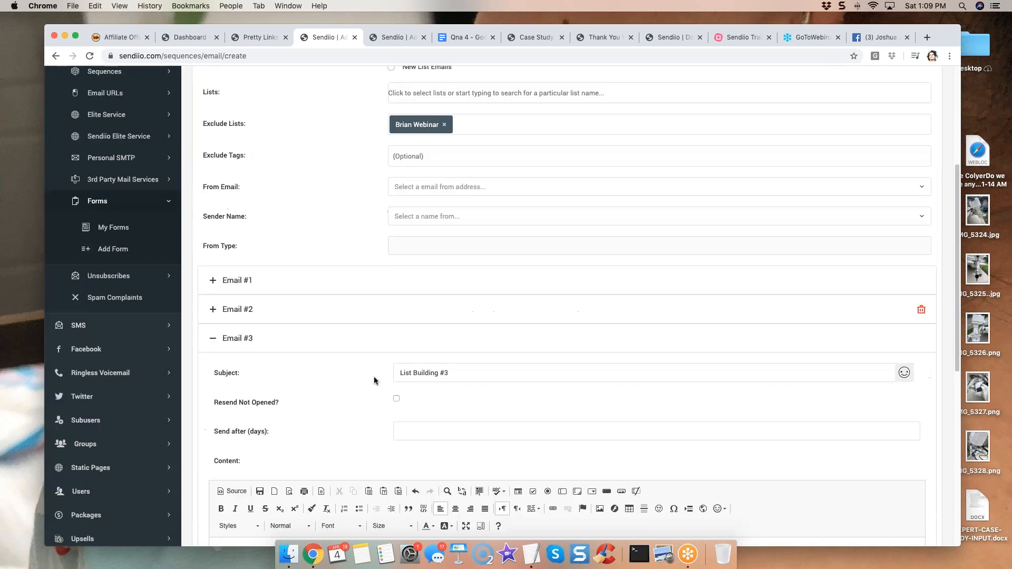
{"action": "scroll", "coordinate": [344, 368], "scroll_direction": "up", "scroll_amount": 11}
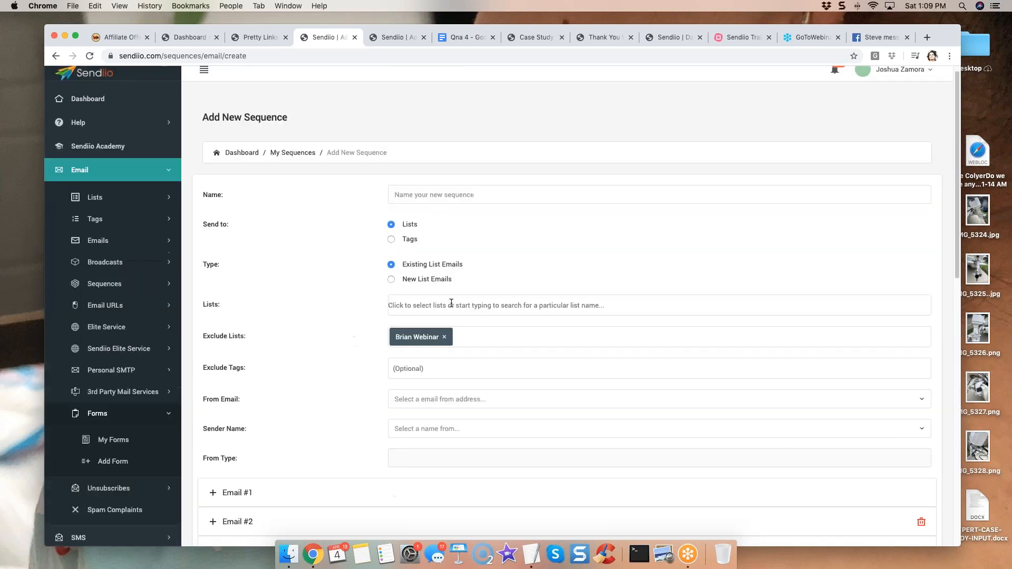
{"action": "left_click", "coordinate": [446, 338]}
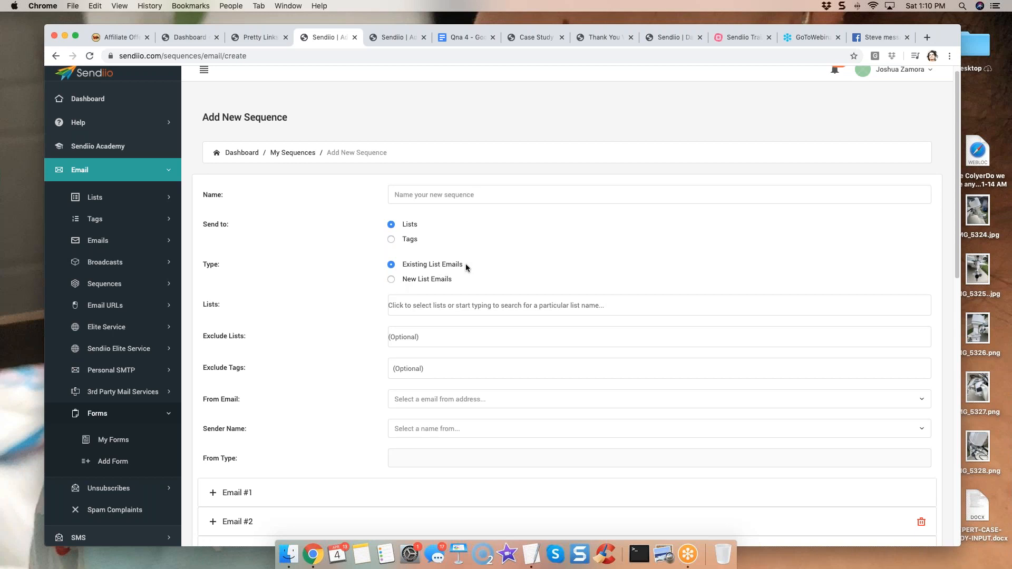
- Set the sequence type to New List Emails and select Arvo Customers as its list
{"action": "left_click", "coordinate": [391, 280]}
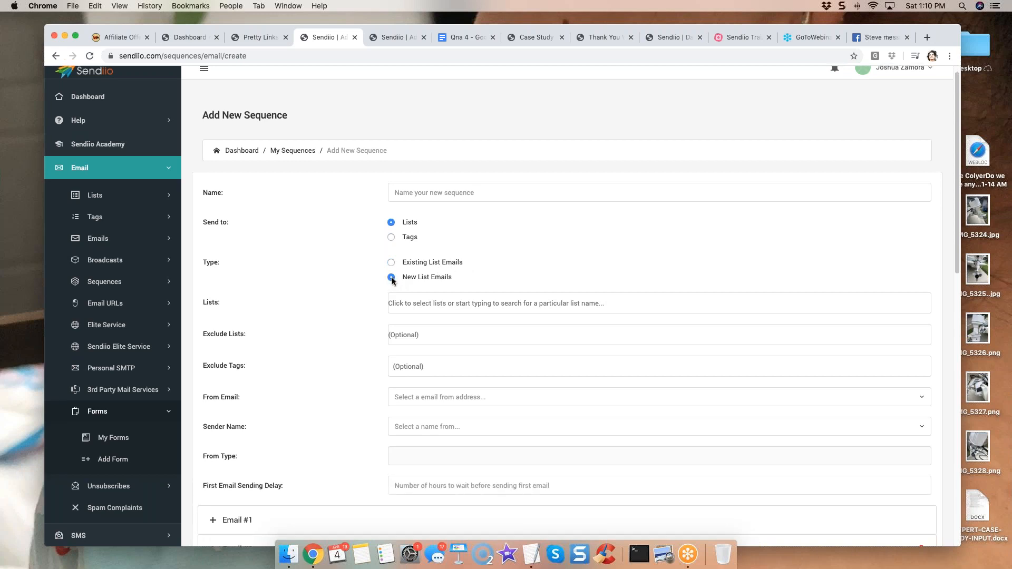
{"action": "scroll", "coordinate": [392, 280], "scroll_direction": "down", "scroll_amount": 1}
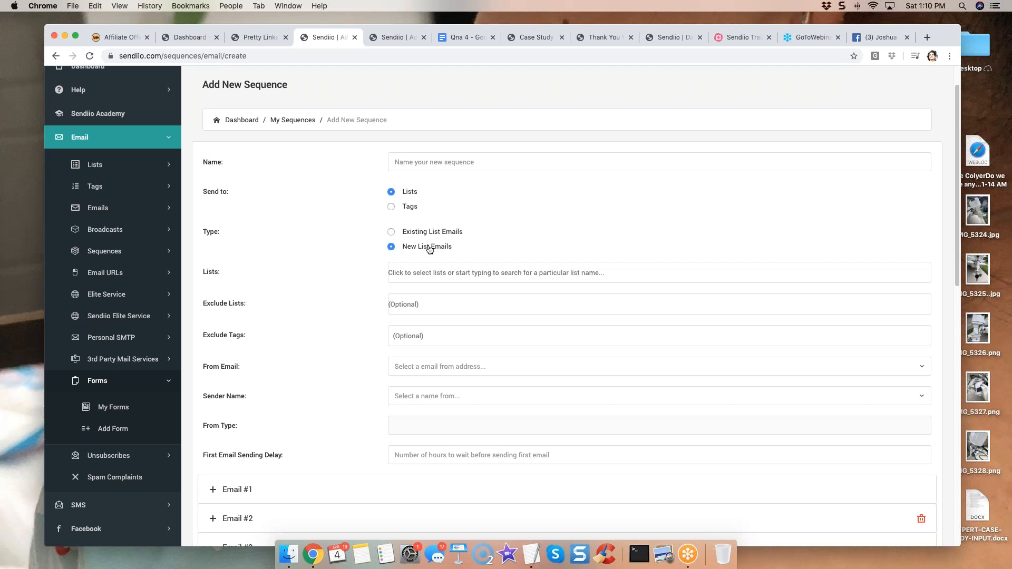
{"action": "left_click", "coordinate": [424, 270]}
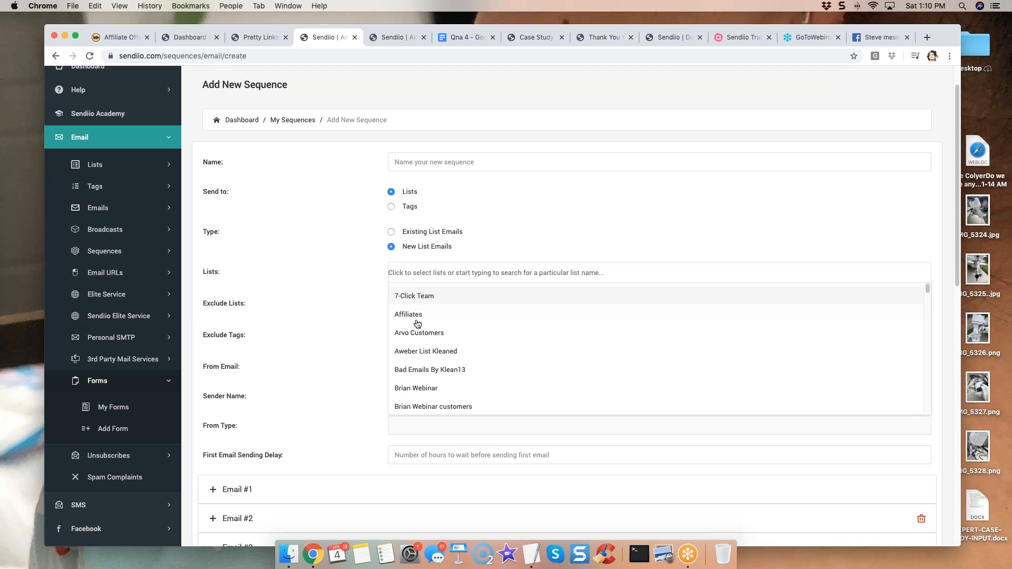
{"action": "left_click", "coordinate": [416, 333]}
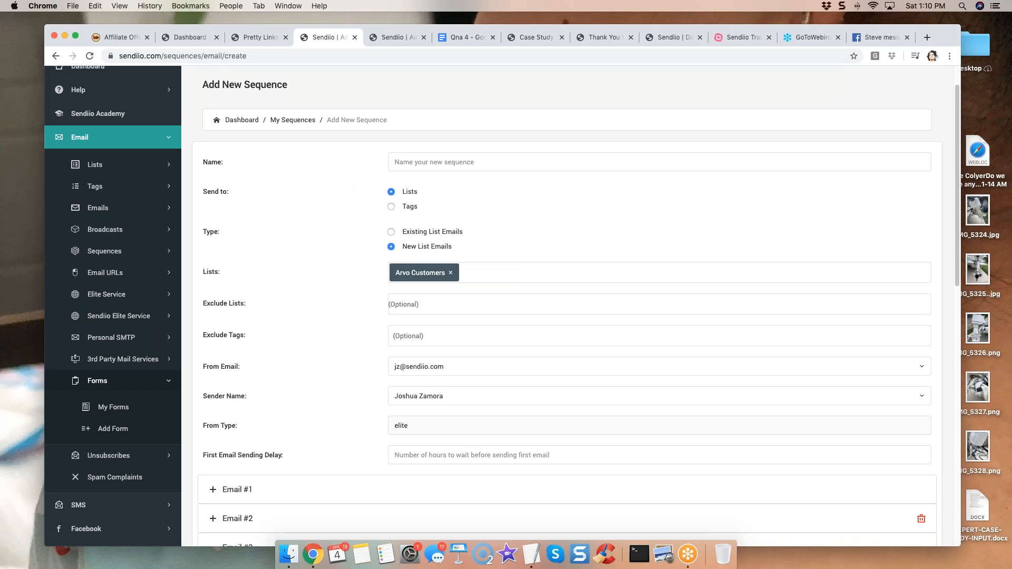
- Examine the new-list sequence settings and highlight the First Email Sending Delay label
{"action": "scroll", "coordinate": [332, 265], "scroll_direction": "down", "scroll_amount": 1}
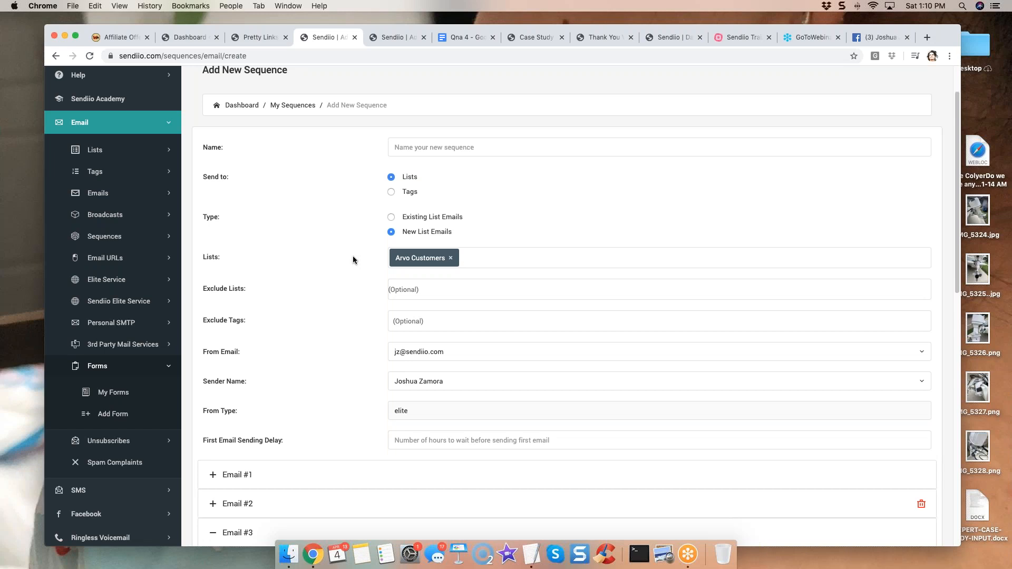
{"action": "scroll", "coordinate": [354, 256], "scroll_direction": "down", "scroll_amount": 1}
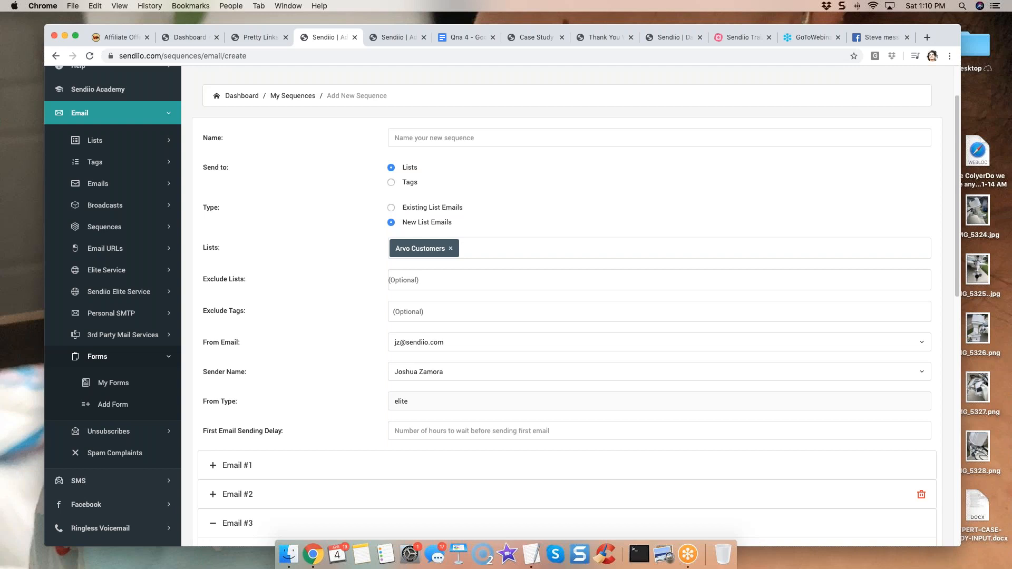
{"action": "scroll", "coordinate": [339, 219], "scroll_direction": "down", "scroll_amount": 1}
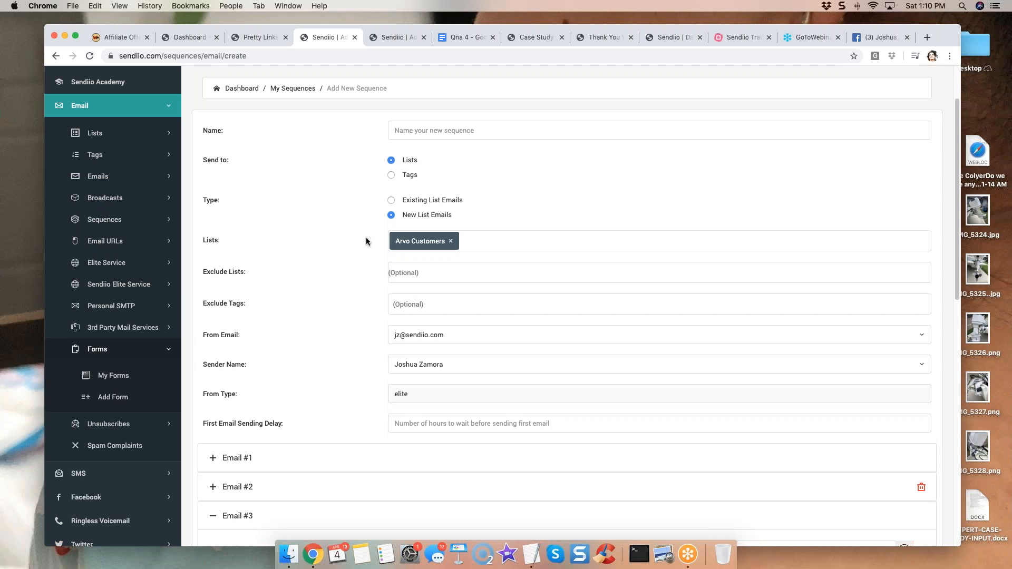
{"action": "scroll", "coordinate": [367, 240], "scroll_direction": "down", "scroll_amount": 3}
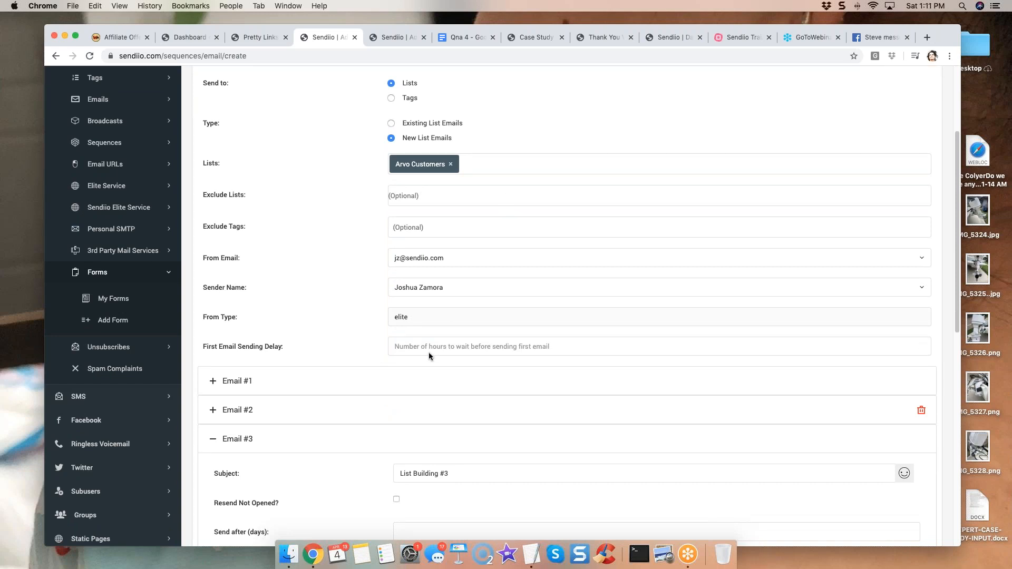
{"action": "left_click_drag", "start_coordinate": [297, 348], "coordinate": [192, 341]}
{"action": "left_click", "coordinate": [277, 331]}
{"action": "scroll", "coordinate": [369, 281], "scroll_direction": "down", "scroll_amount": 2}
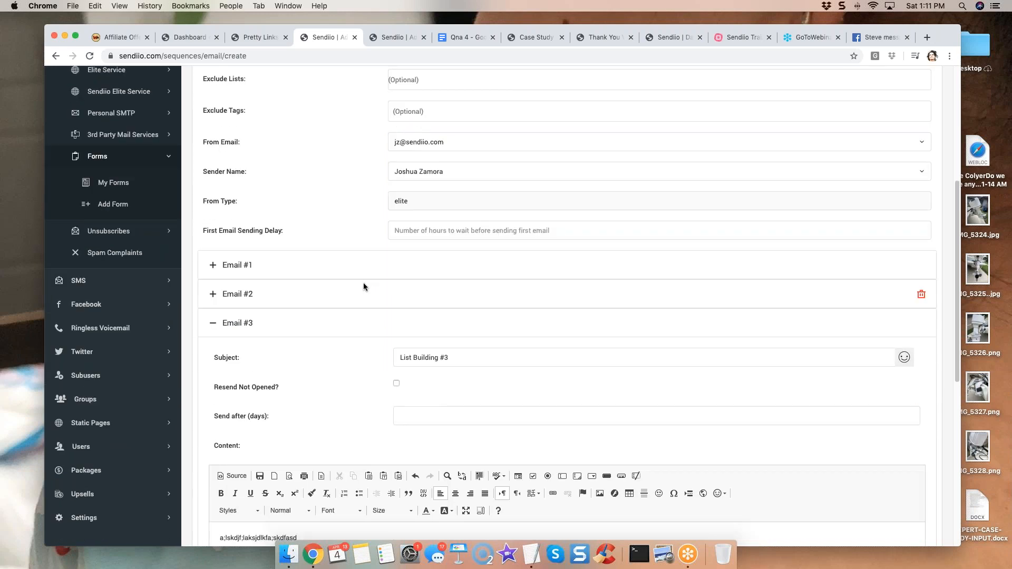
{"action": "scroll", "coordinate": [362, 282], "scroll_direction": "up", "scroll_amount": 2}
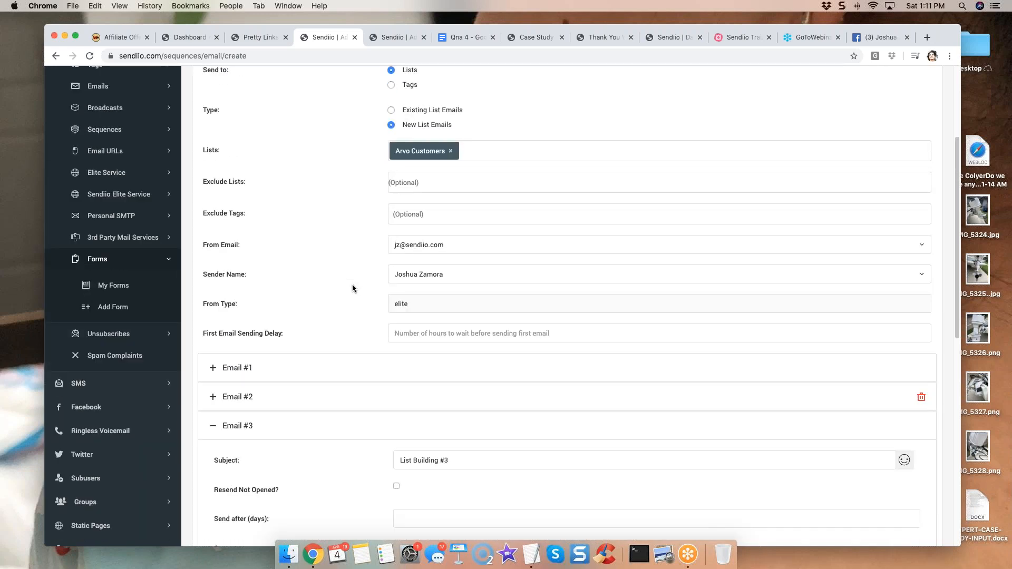
{"action": "scroll", "coordinate": [353, 283], "scroll_direction": "up", "scroll_amount": 2}
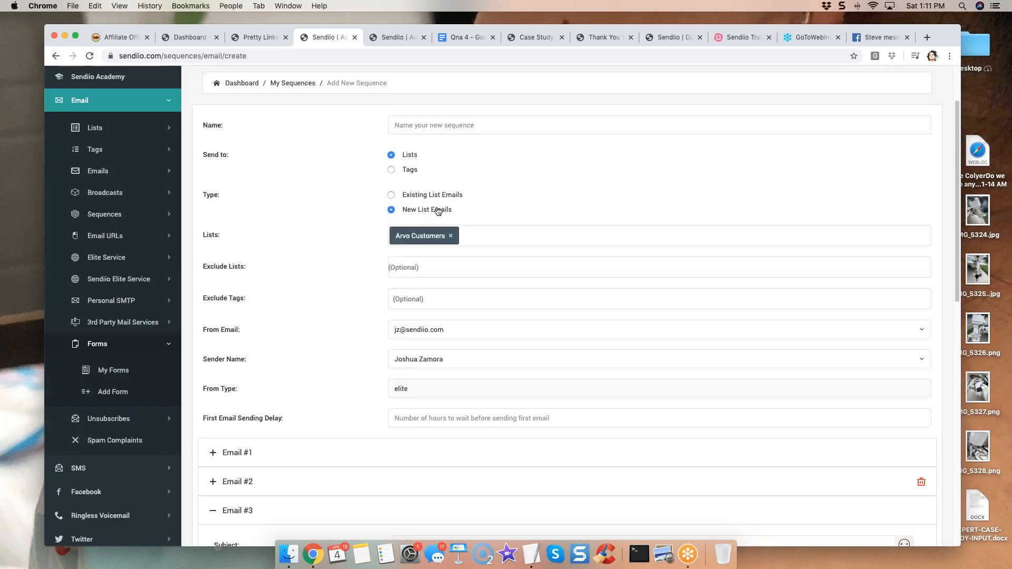
- Review the sequence settings, highlight the Exclude Lists and Exclude Tags labels, and show the tags available for exclusion
{"action": "scroll", "coordinate": [337, 284], "scroll_direction": "down", "scroll_amount": 2}
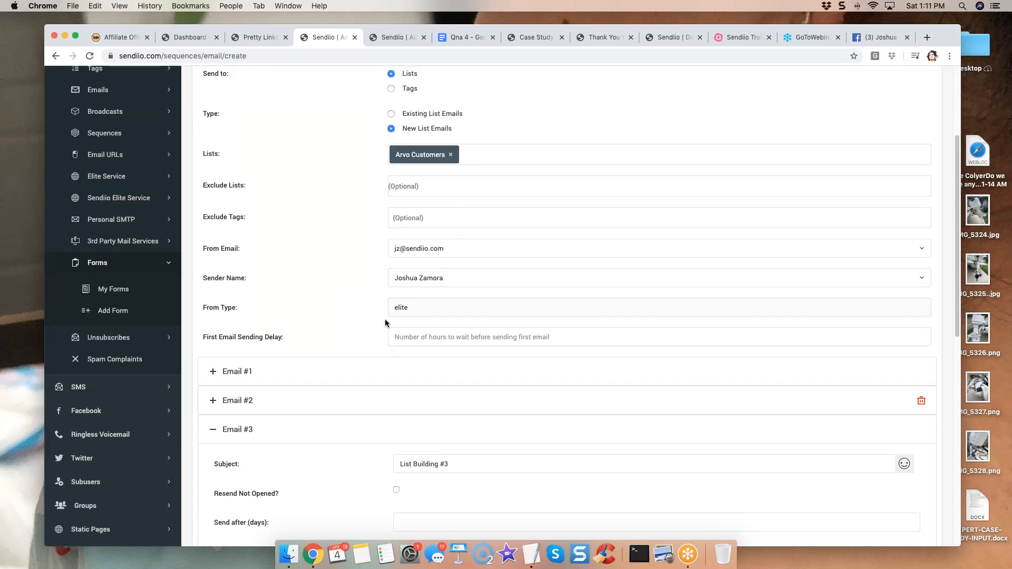
{"action": "scroll", "coordinate": [367, 314], "scroll_direction": "down", "scroll_amount": 10}
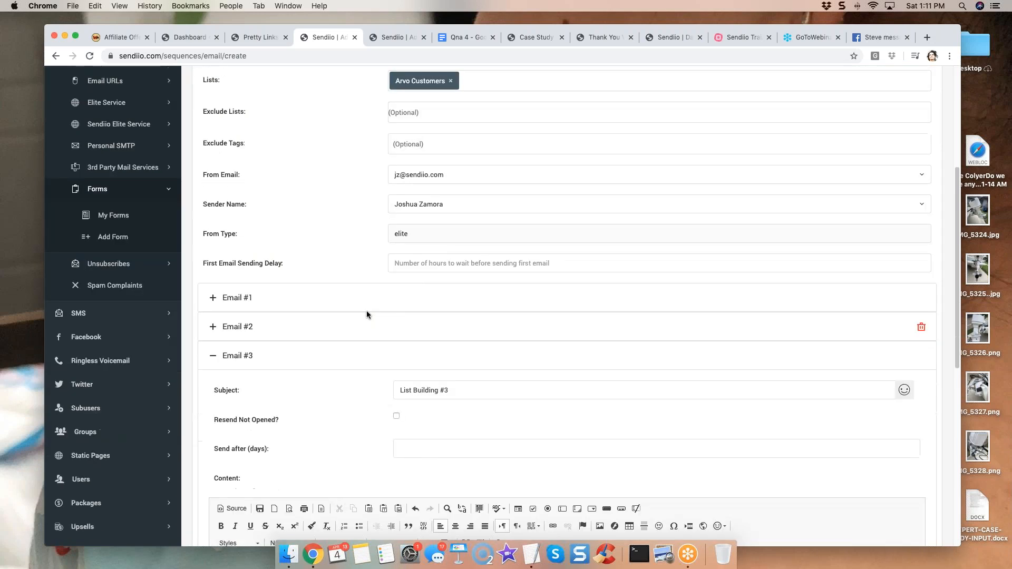
{"action": "scroll", "coordinate": [366, 311], "scroll_direction": "up", "scroll_amount": 10}
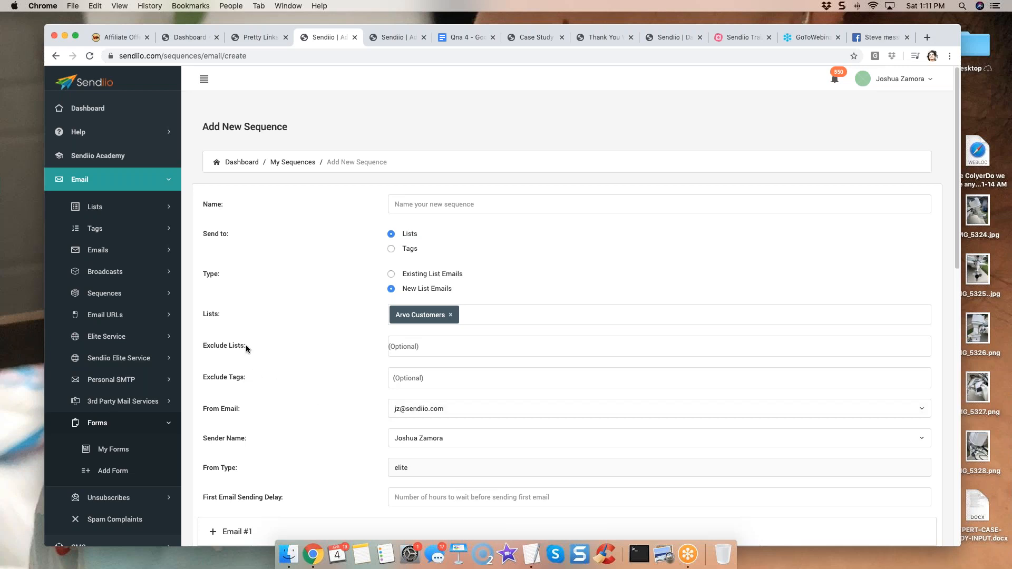
{"action": "left_click_drag", "start_coordinate": [246, 346], "coordinate": [204, 347]}
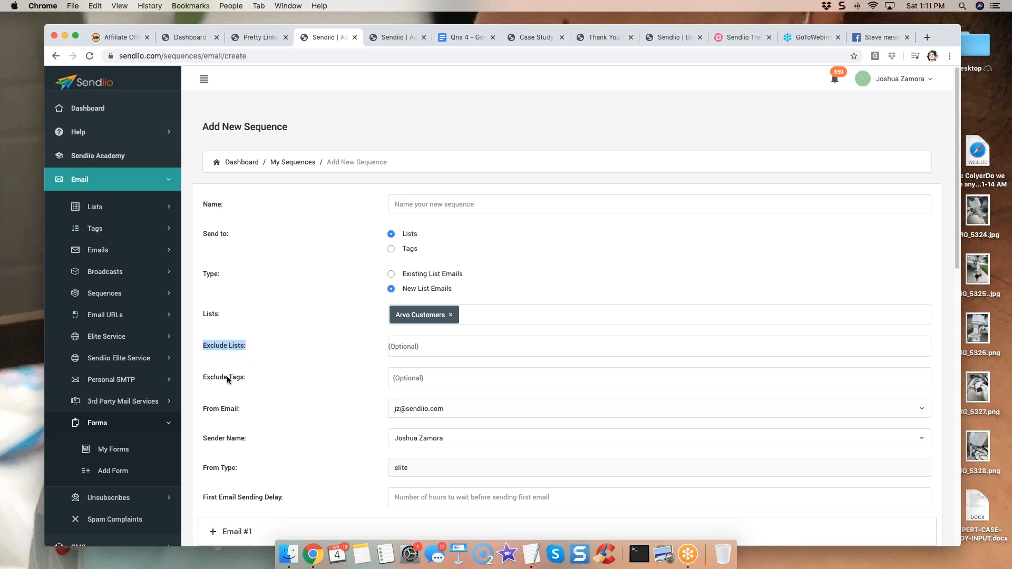
{"action": "left_click_drag", "start_coordinate": [246, 378], "coordinate": [205, 378]}
{"action": "left_click", "coordinate": [410, 378]}
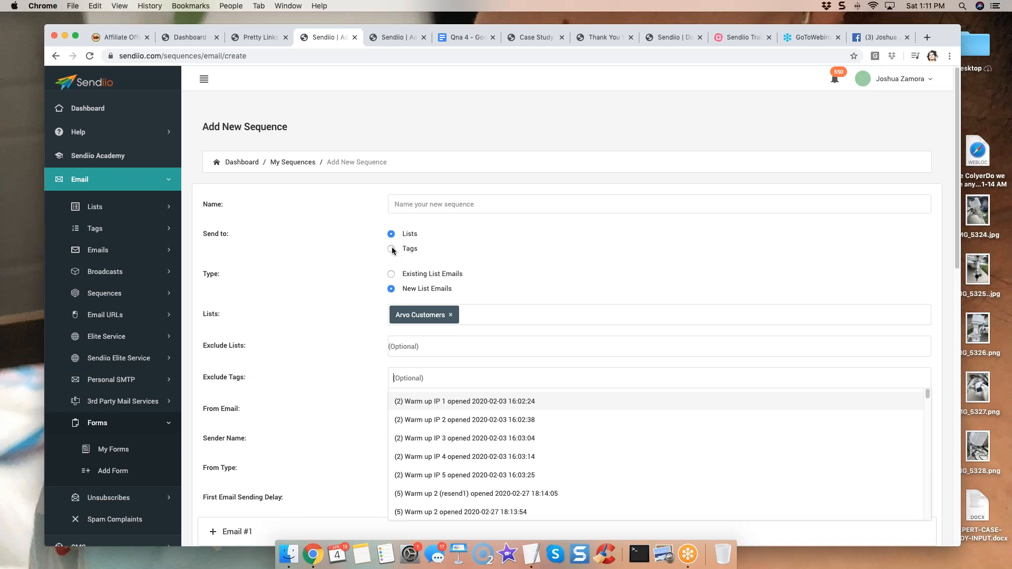
- Switch the sequence's Send to option to Tags and highlight its Exclude Lists and Exclude Tags labels
{"action": "left_click", "coordinate": [392, 249]}
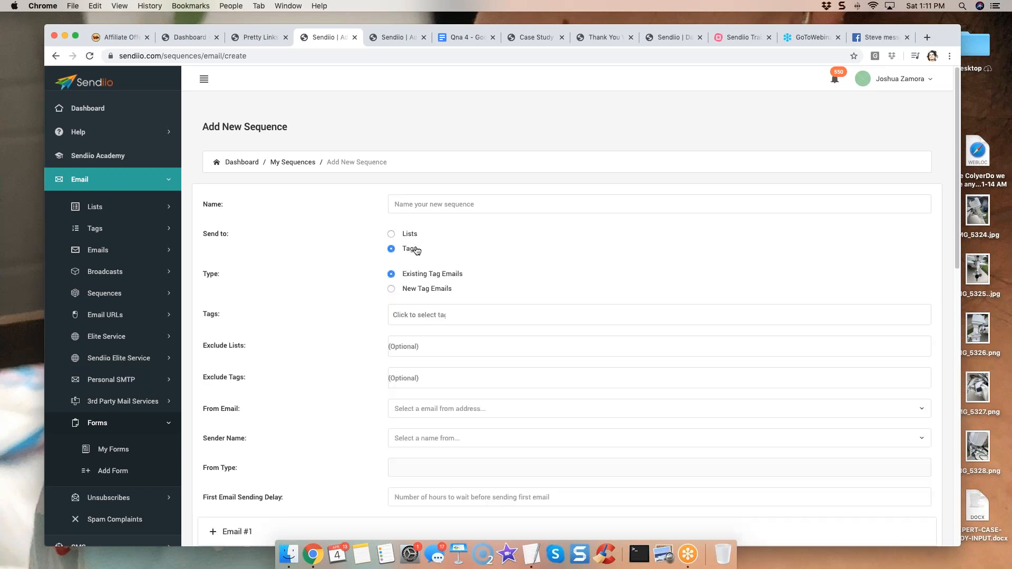
{"action": "left_click_drag", "start_coordinate": [242, 347], "coordinate": [203, 348]}
{"action": "left_click", "coordinate": [251, 380]}
{"action": "left_click_drag", "start_coordinate": [249, 379], "coordinate": [204, 379]}
{"action": "left_click", "coordinate": [332, 361]}
{"action": "scroll", "coordinate": [473, 267], "scroll_direction": "down", "scroll_amount": 4}
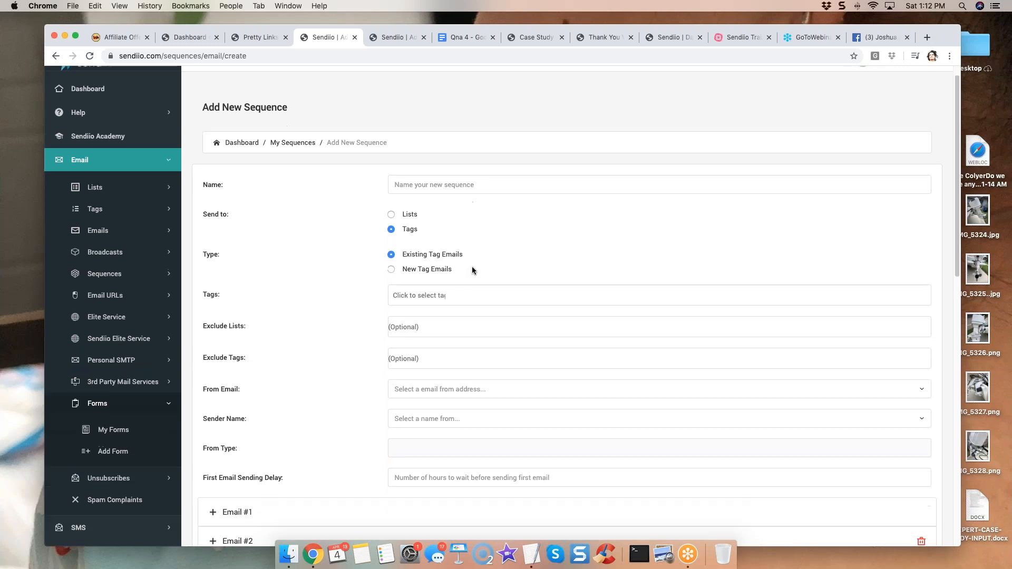
{"action": "scroll", "coordinate": [473, 266], "scroll_direction": "up", "scroll_amount": 2}
{"action": "scroll", "coordinate": [493, 305], "scroll_direction": "up", "scroll_amount": 1}
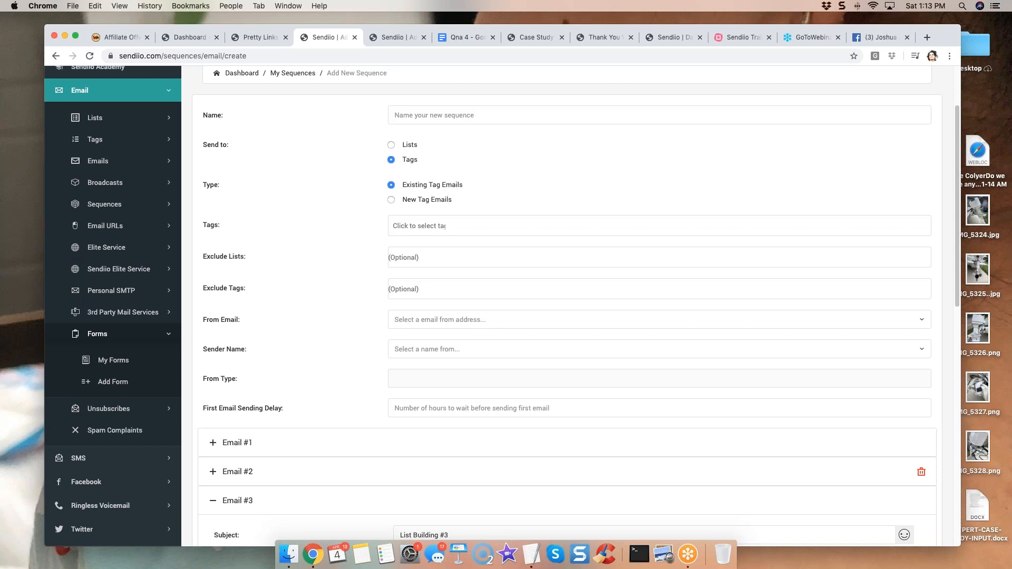
{"action": "left_click", "coordinate": [906, 403]}
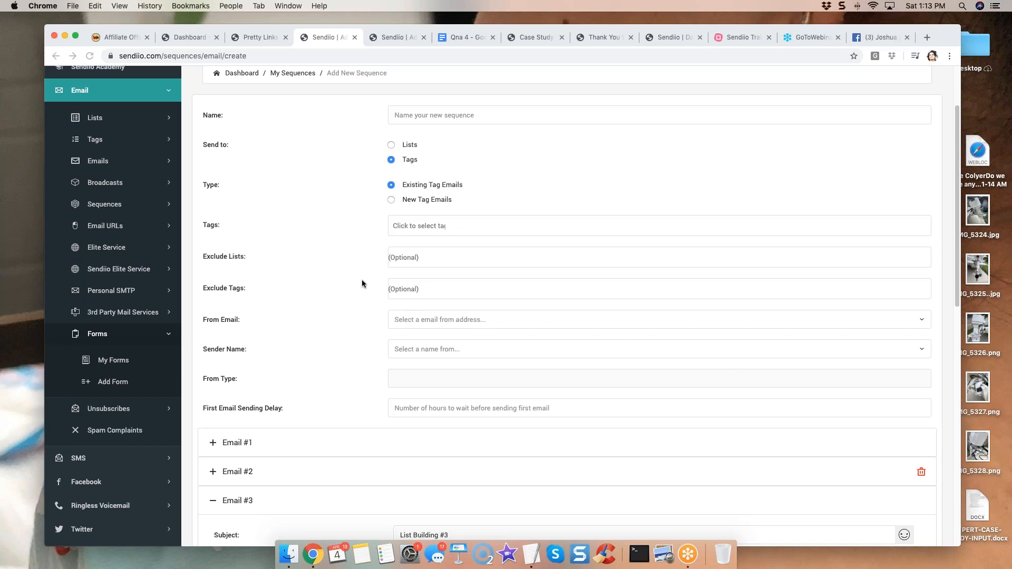
- Find the API link in the page footer and open the account's profile menu
{"action": "scroll", "coordinate": [361, 284], "scroll_direction": "down", "scroll_amount": 15}
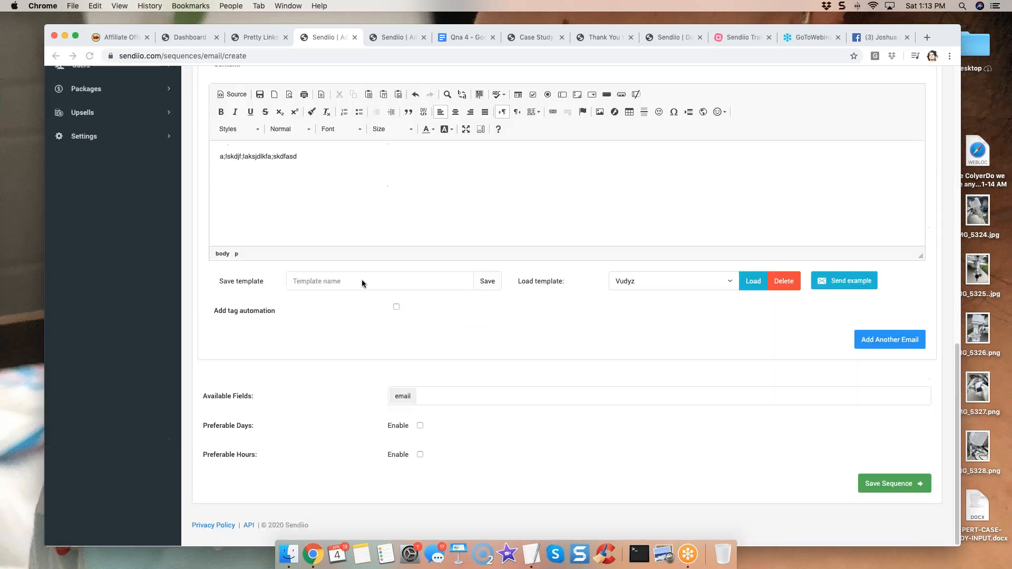
{"action": "left_click", "coordinate": [255, 509]}
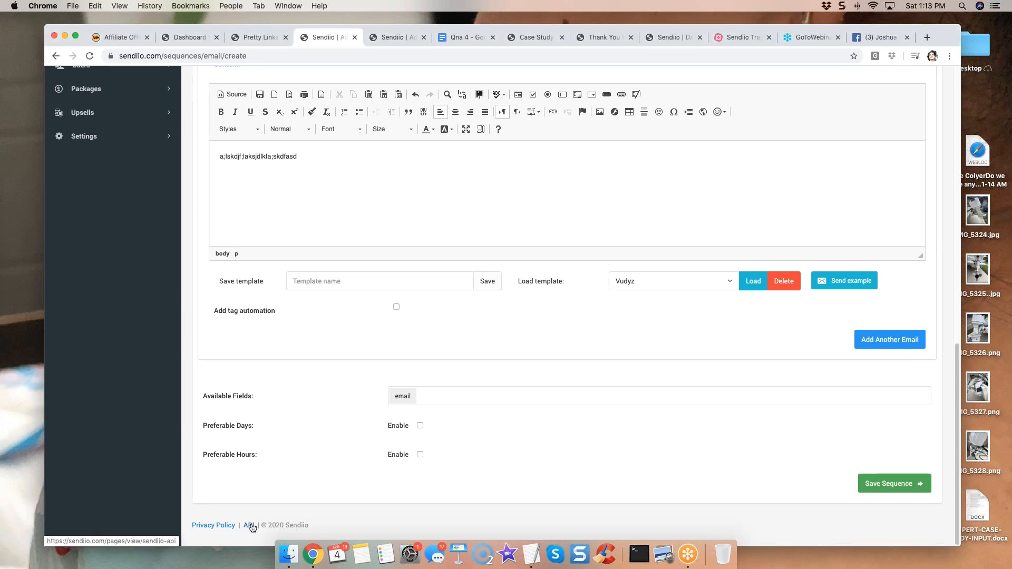
{"action": "scroll", "coordinate": [369, 390], "scroll_direction": "up", "scroll_amount": 1}
{"action": "scroll", "coordinate": [374, 386], "scroll_direction": "up", "scroll_amount": 15}
{"action": "left_click", "coordinate": [896, 84]}
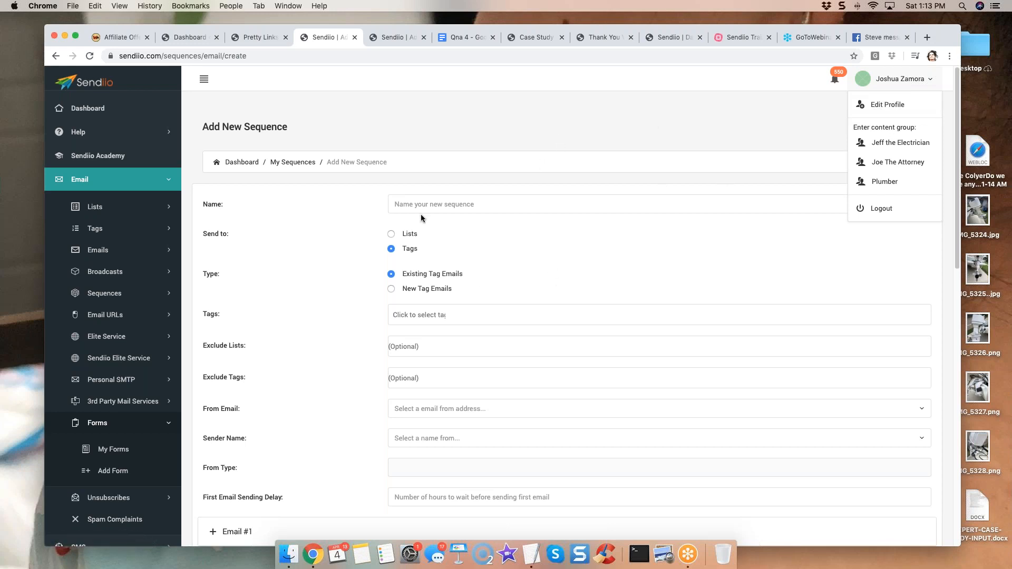
- Open the overview of email lists and look through the lists on its first page
{"action": "left_click", "coordinate": [836, 139]}
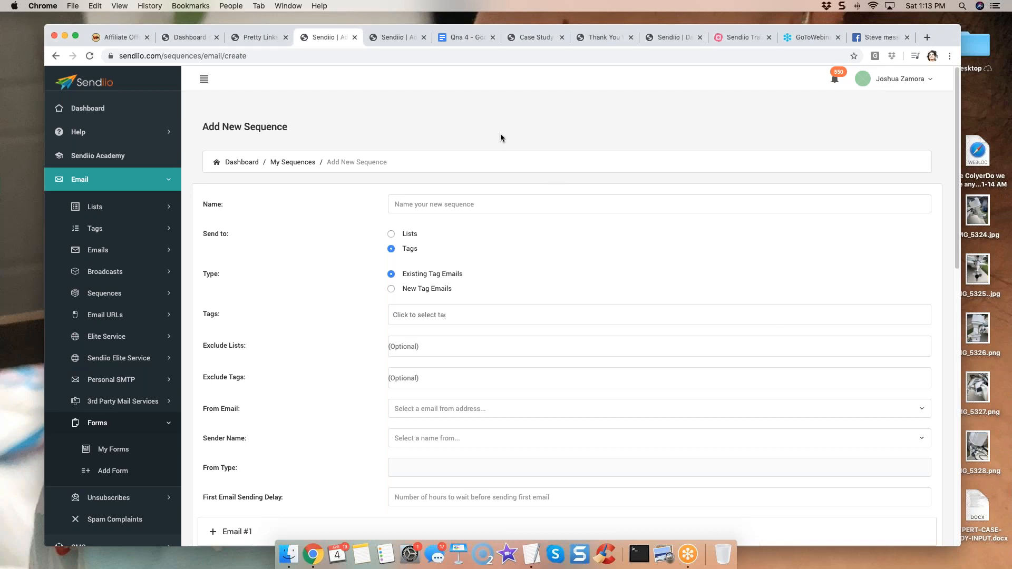
{"action": "left_click", "coordinate": [114, 208]}
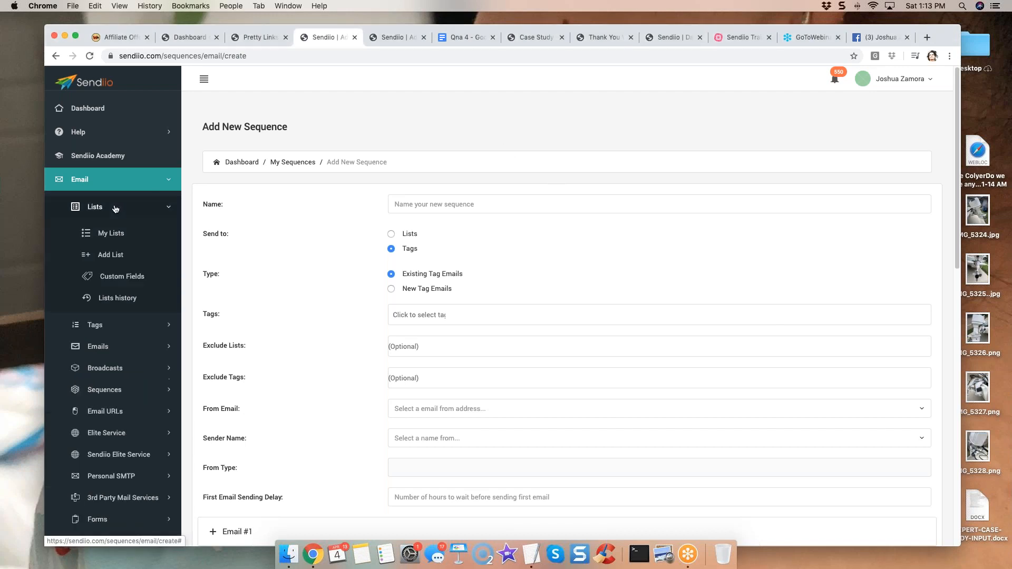
{"action": "left_click", "coordinate": [116, 237]}
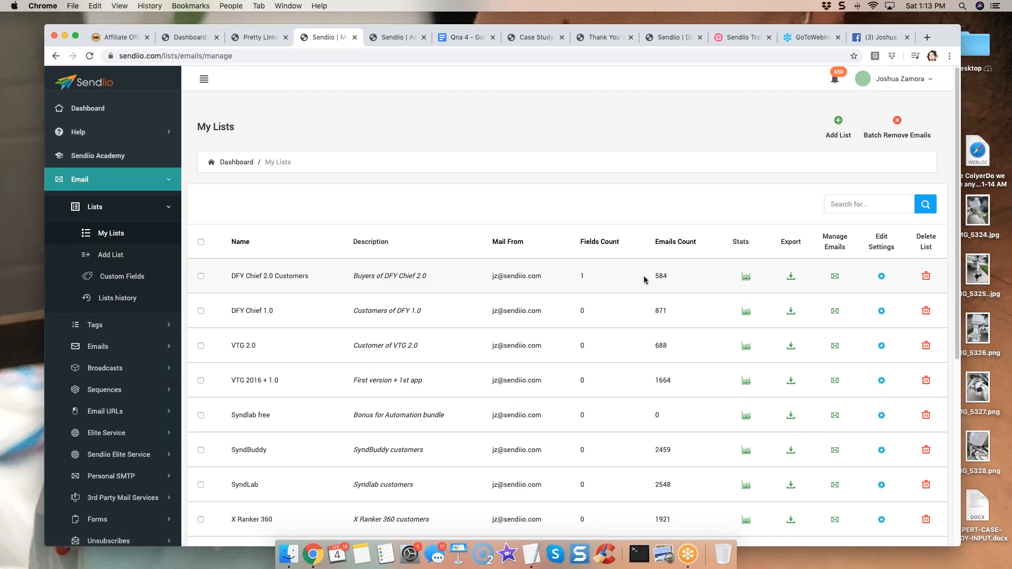
{"action": "double_click", "coordinate": [279, 276]}
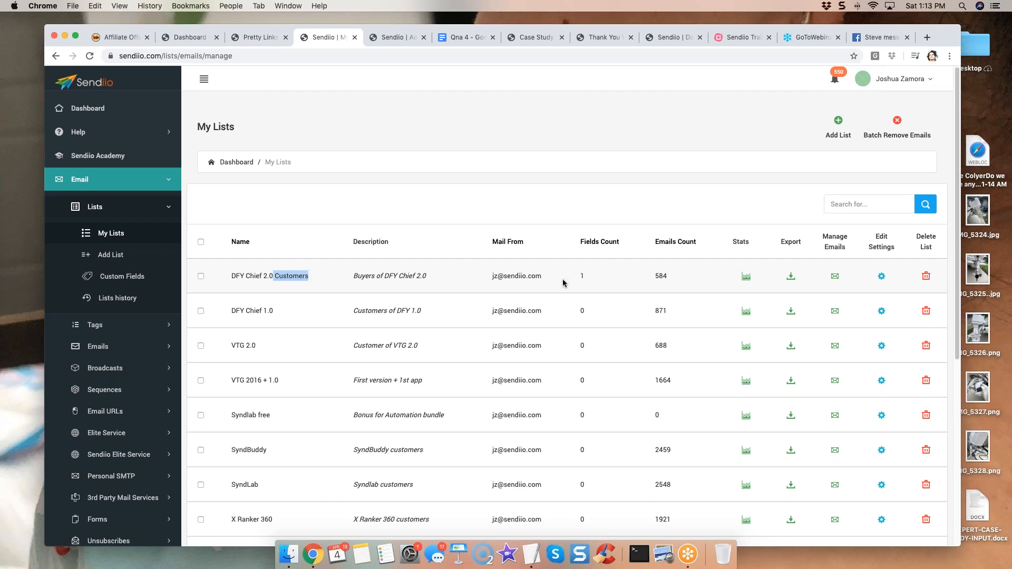
{"action": "scroll", "coordinate": [701, 287], "scroll_direction": "down", "scroll_amount": 1}
{"action": "scroll", "coordinate": [700, 287], "scroll_direction": "down", "scroll_amount": 3}
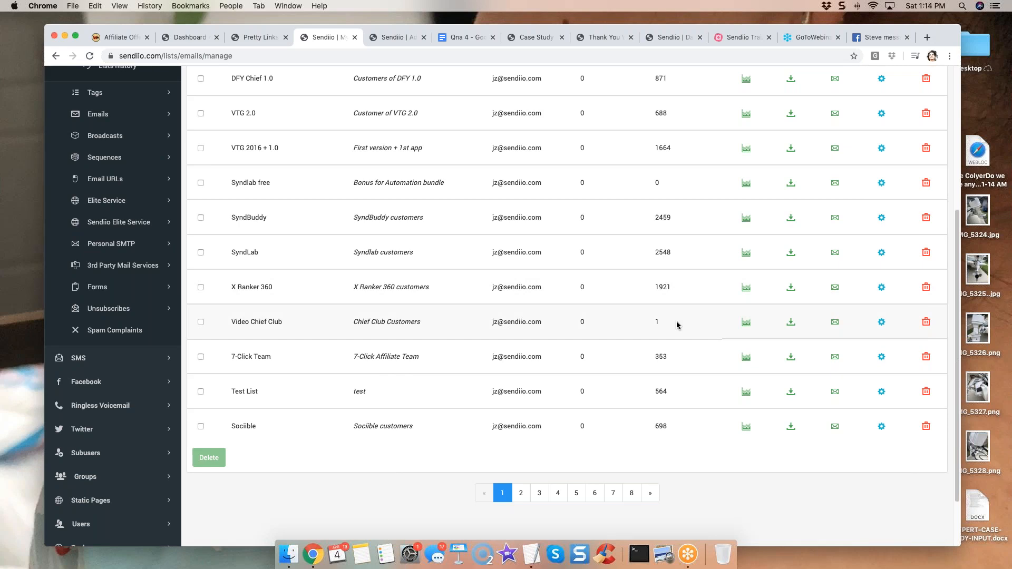
{"action": "scroll", "coordinate": [675, 327], "scroll_direction": "down", "scroll_amount": 1}
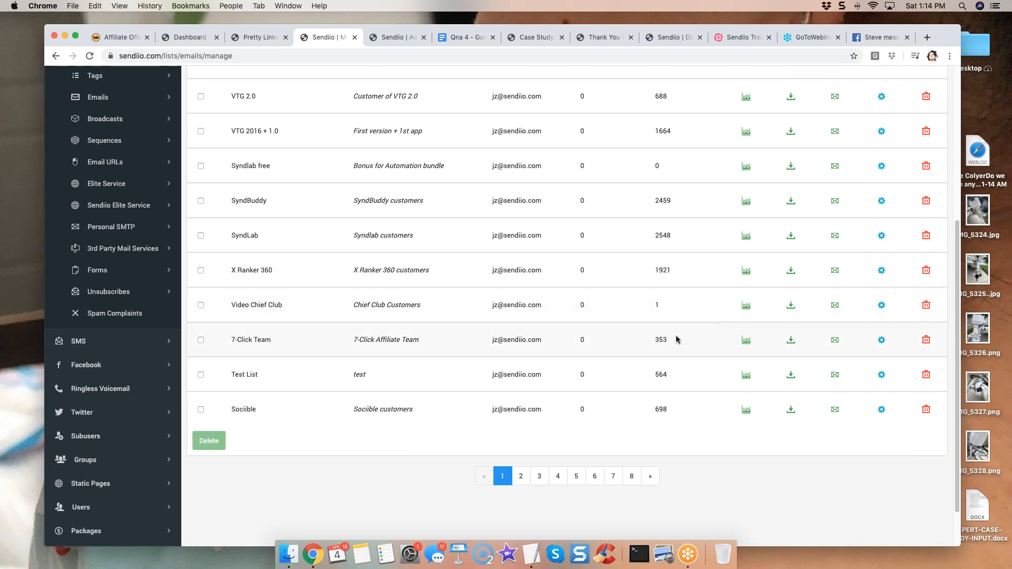
- Open the emails of the Video Chief Club list, view the subscriber's stored fields and close them
{"action": "left_click", "coordinate": [836, 309]}
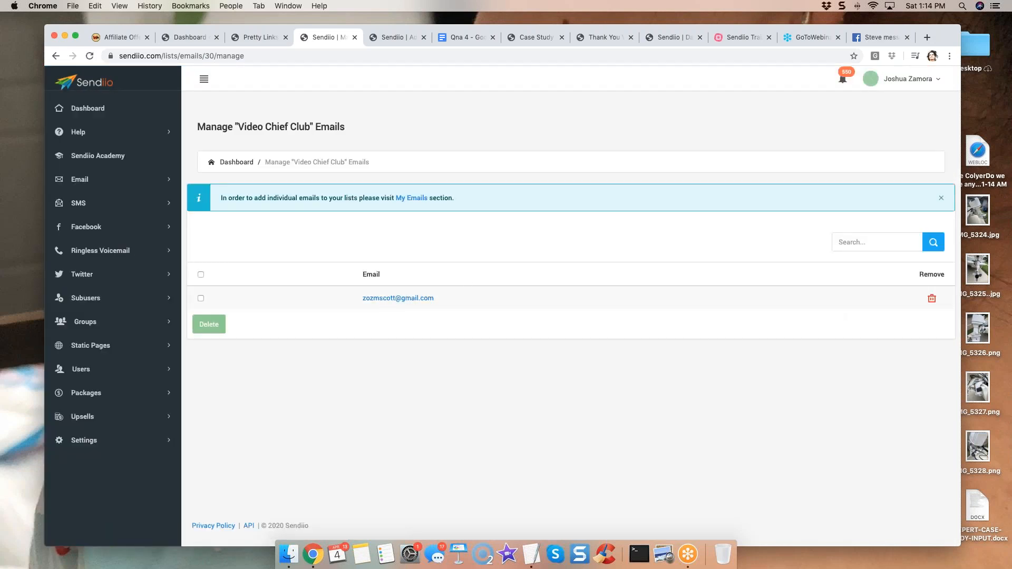
{"action": "left_click", "coordinate": [387, 299]}
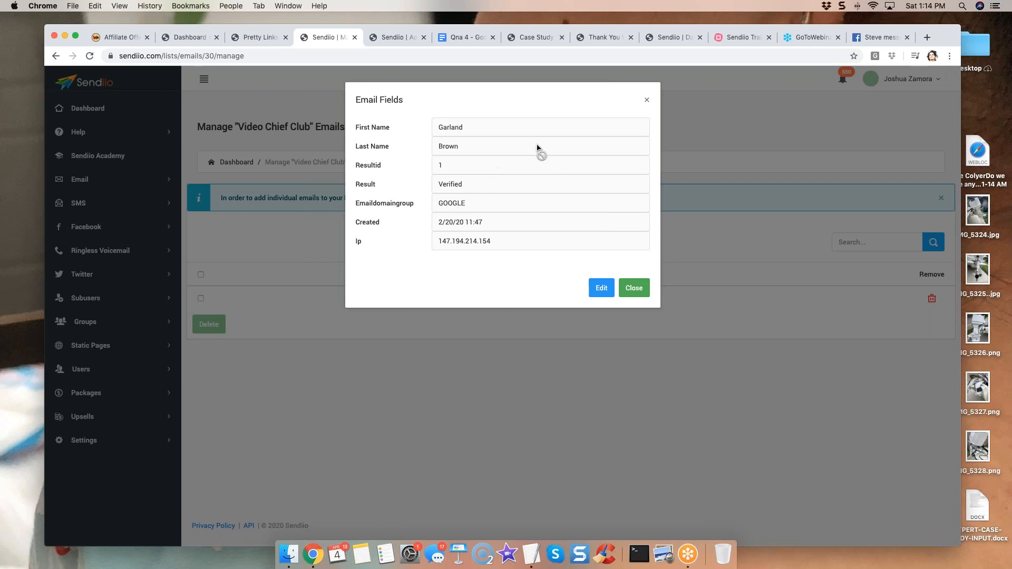
{"action": "left_click", "coordinate": [647, 101]}
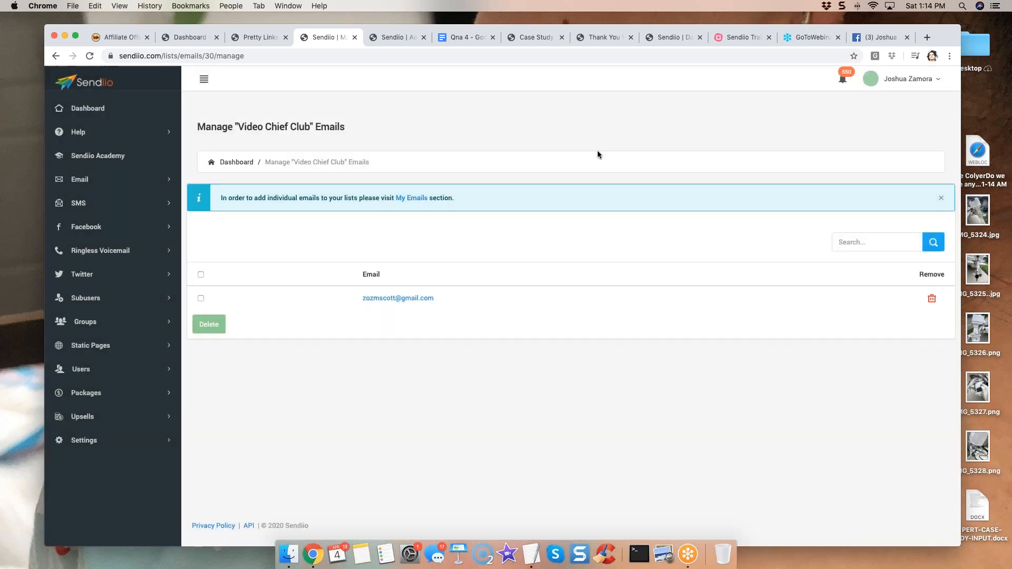
- Open the My Emails overview, view the stored fields of the first contact and close them
{"action": "left_click", "coordinate": [79, 180]}
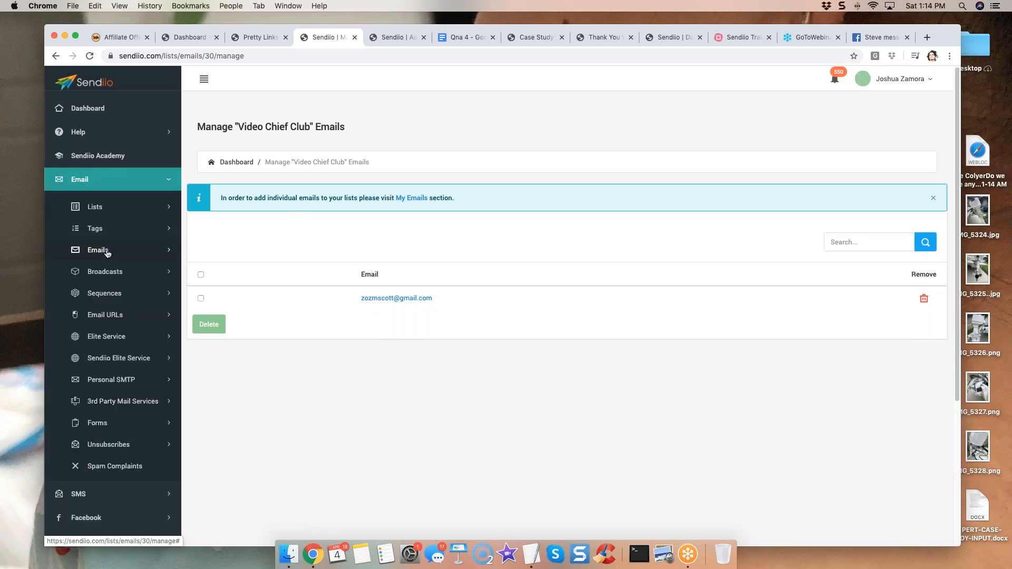
{"action": "left_click", "coordinate": [107, 252]}
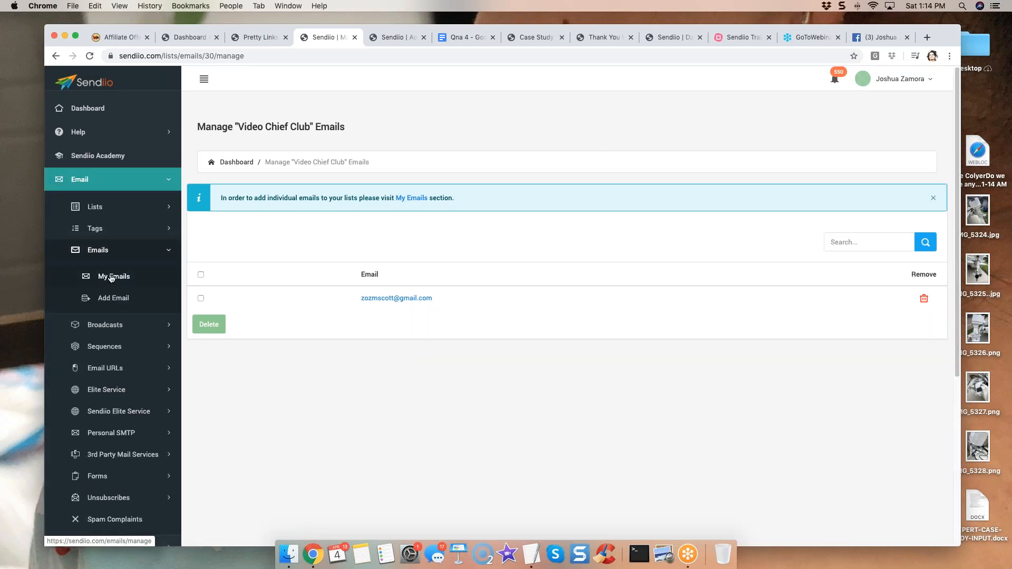
{"action": "left_click", "coordinate": [118, 279]}
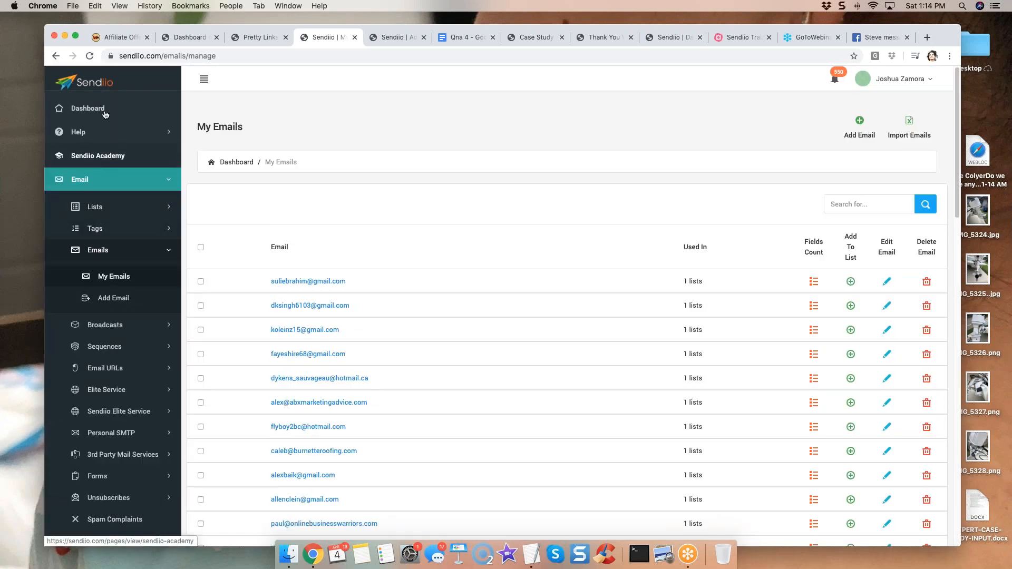
{"action": "left_click", "coordinate": [298, 281]}
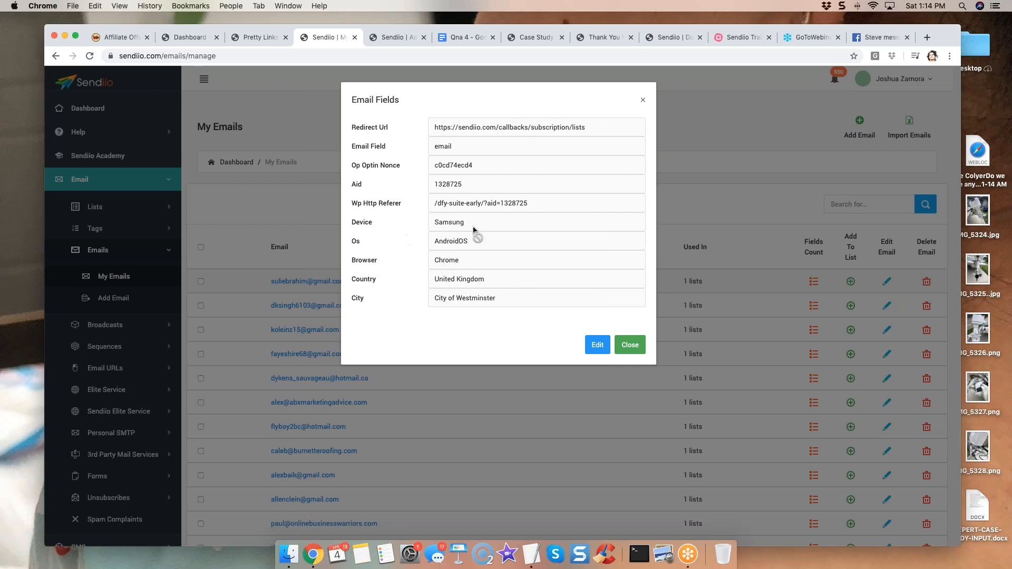
{"action": "left_click", "coordinate": [644, 100]}
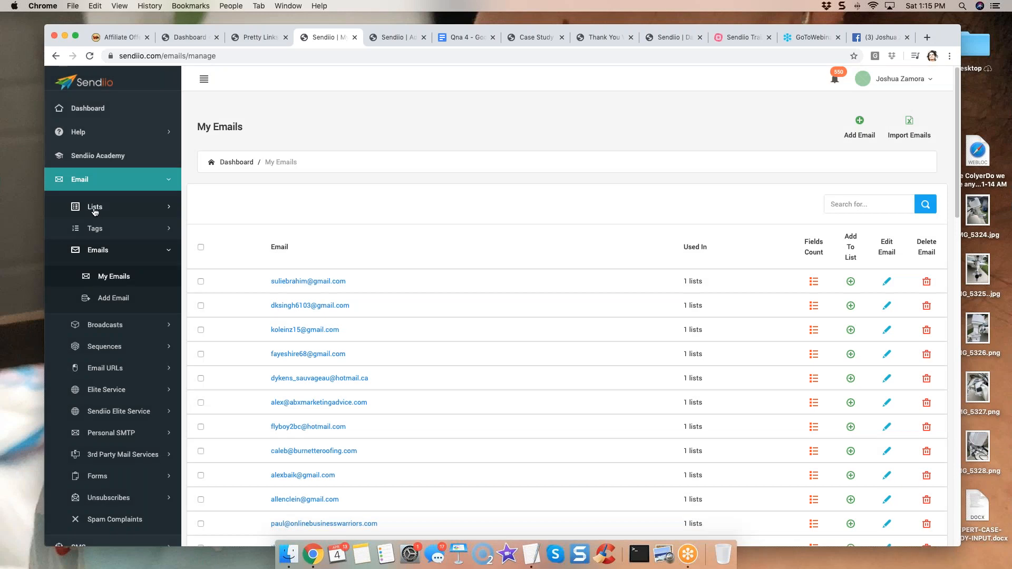
- Return to the dashboard, open the email broadcasts overview and show the stats of the "DFY Suite + CPM final" broadcast
{"action": "left_click", "coordinate": [89, 111]}
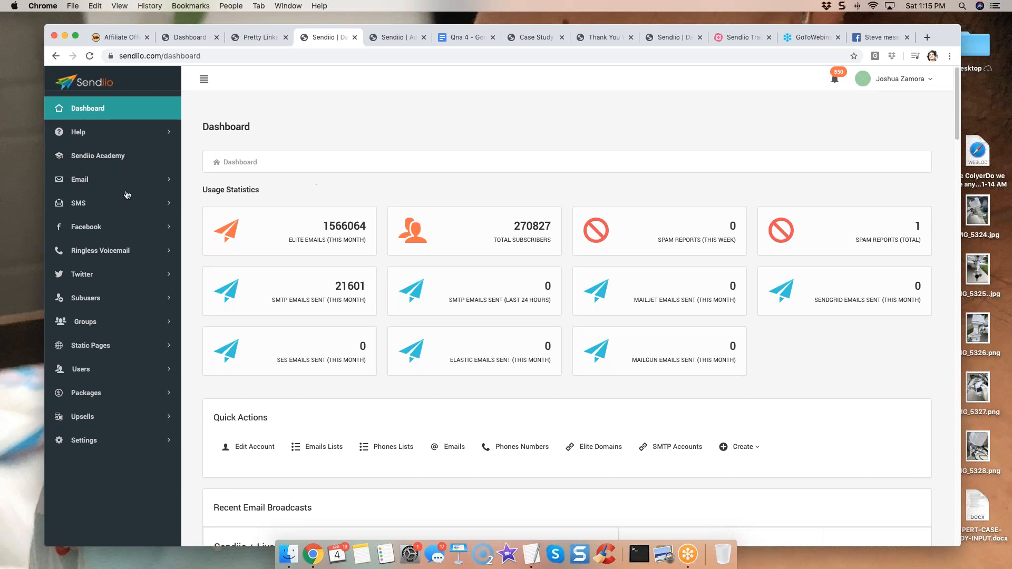
{"action": "left_click", "coordinate": [96, 181]}
{"action": "left_click", "coordinate": [96, 182]}
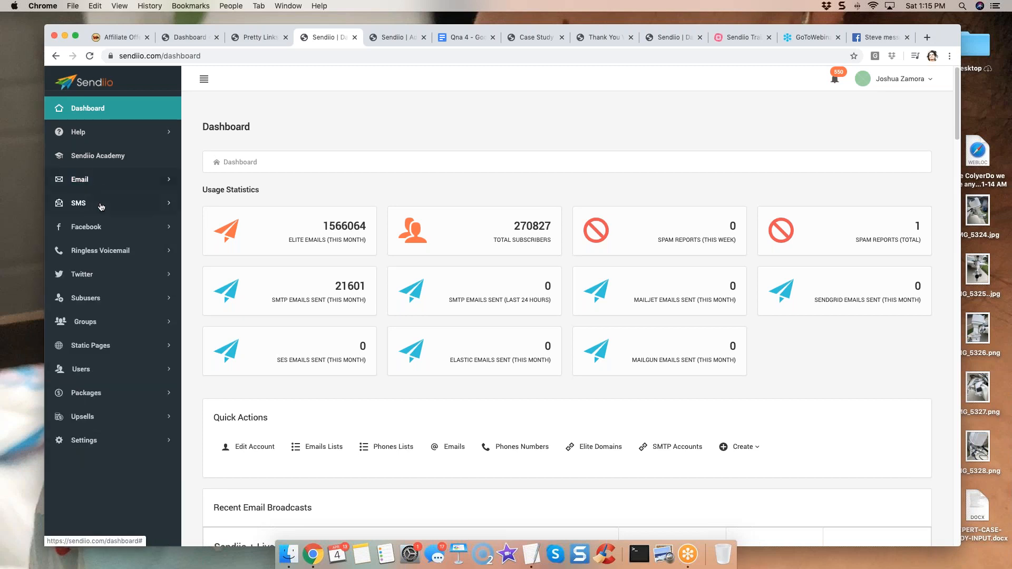
{"action": "left_click", "coordinate": [97, 182]}
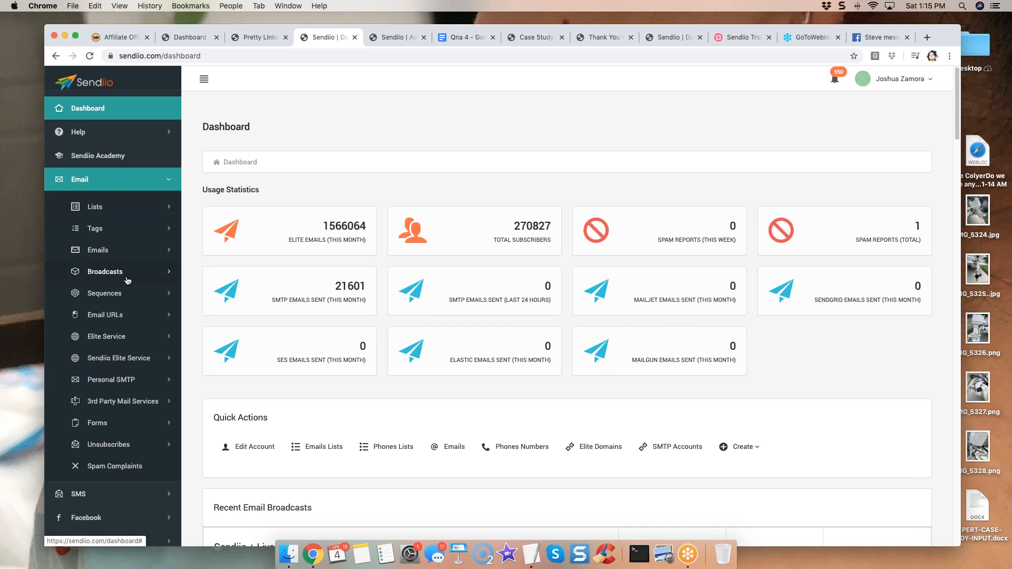
{"action": "left_click", "coordinate": [127, 280]}
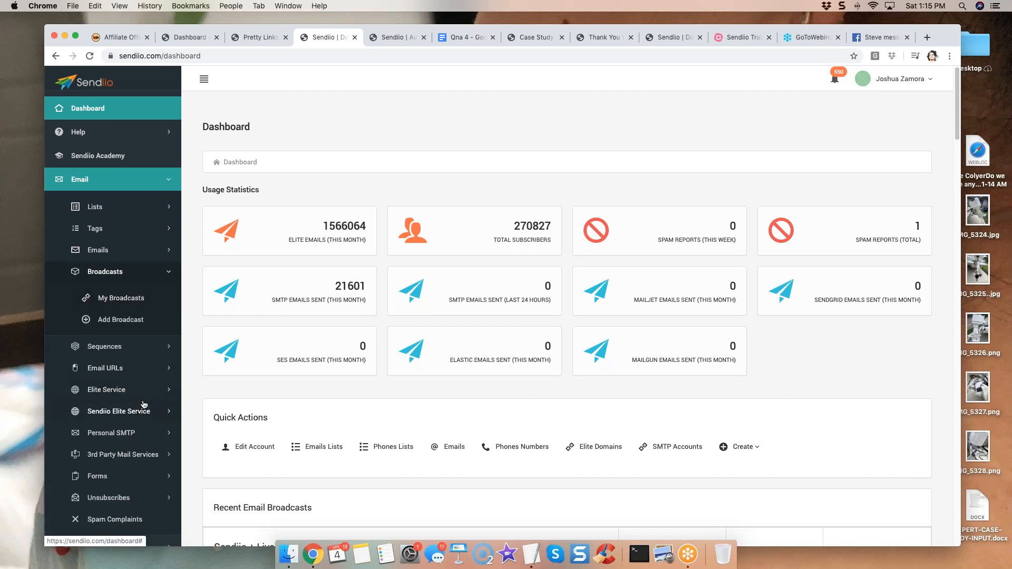
{"action": "left_click", "coordinate": [129, 300]}
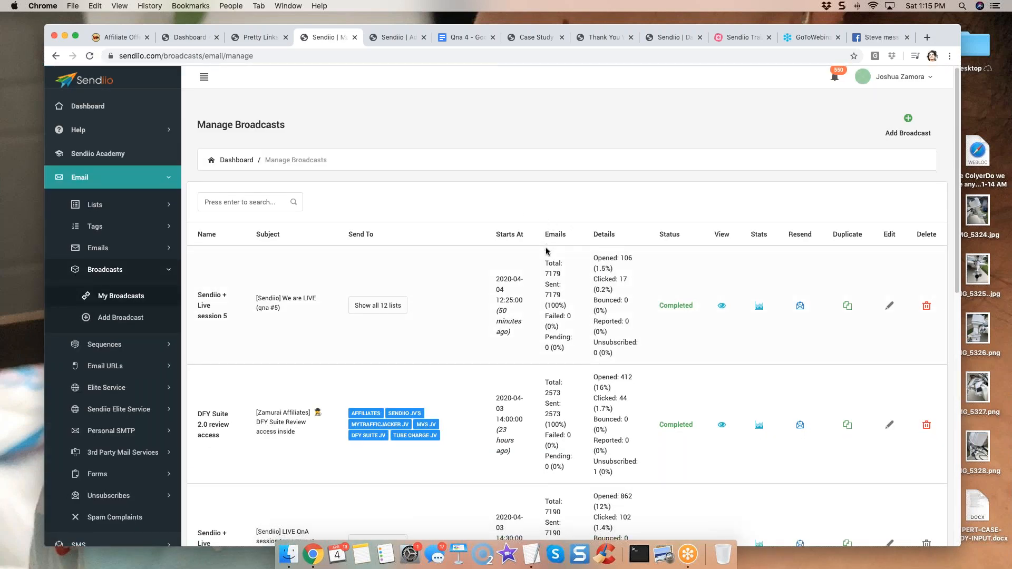
{"action": "scroll", "coordinate": [756, 405], "scroll_direction": "down", "scroll_amount": 10}
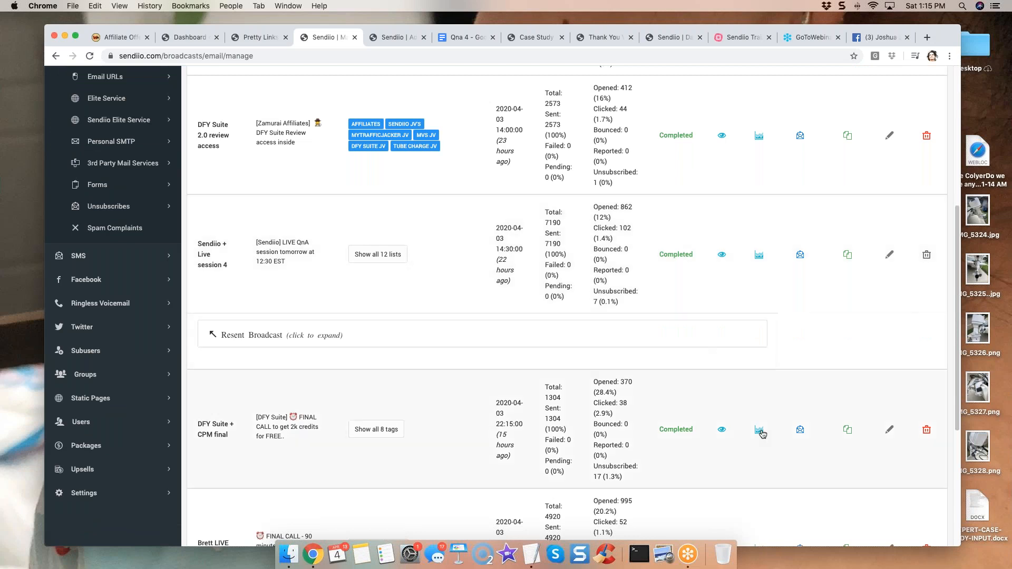
{"action": "left_click", "coordinate": [759, 430]}
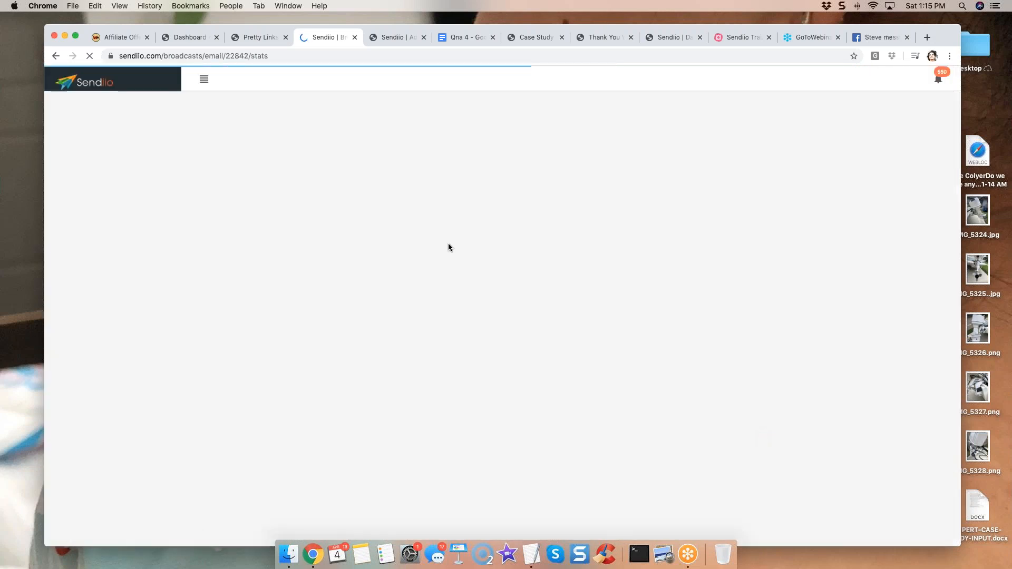
- Examine the delivery, open and click statistics and the charts of the "DFY Suite + CPM final" broadcast
{"action": "scroll", "coordinate": [579, 323], "scroll_direction": "down", "scroll_amount": 2}
{"action": "scroll", "coordinate": [594, 350], "scroll_direction": "down", "scroll_amount": 10}
{"action": "scroll", "coordinate": [607, 329], "scroll_direction": "up", "scroll_amount": 9}
{"action": "scroll", "coordinate": [606, 331], "scroll_direction": "down", "scroll_amount": 6}
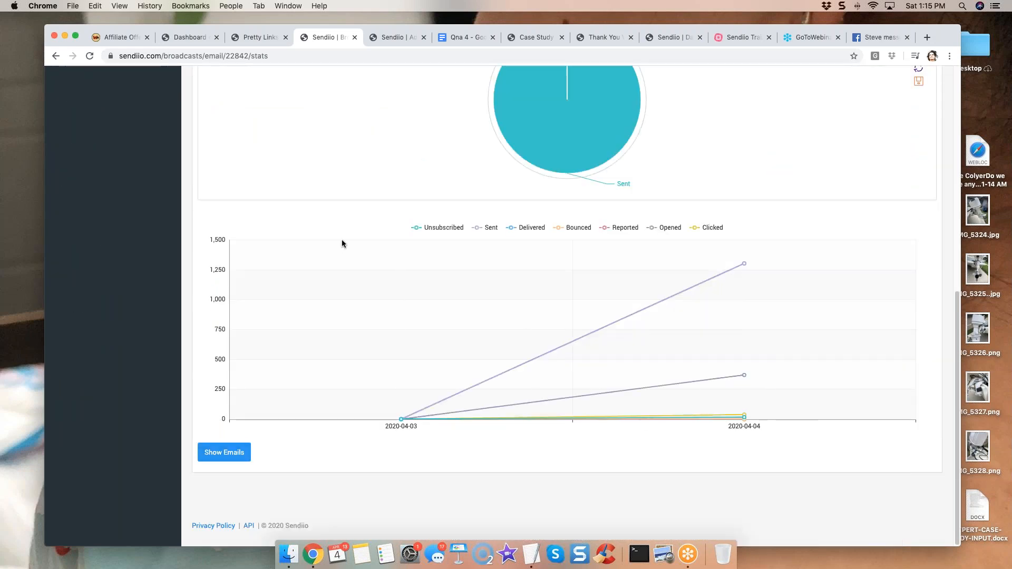
{"action": "scroll", "coordinate": [342, 244], "scroll_direction": "up", "scroll_amount": 7}
{"action": "scroll", "coordinate": [448, 267], "scroll_direction": "down", "scroll_amount": 5}
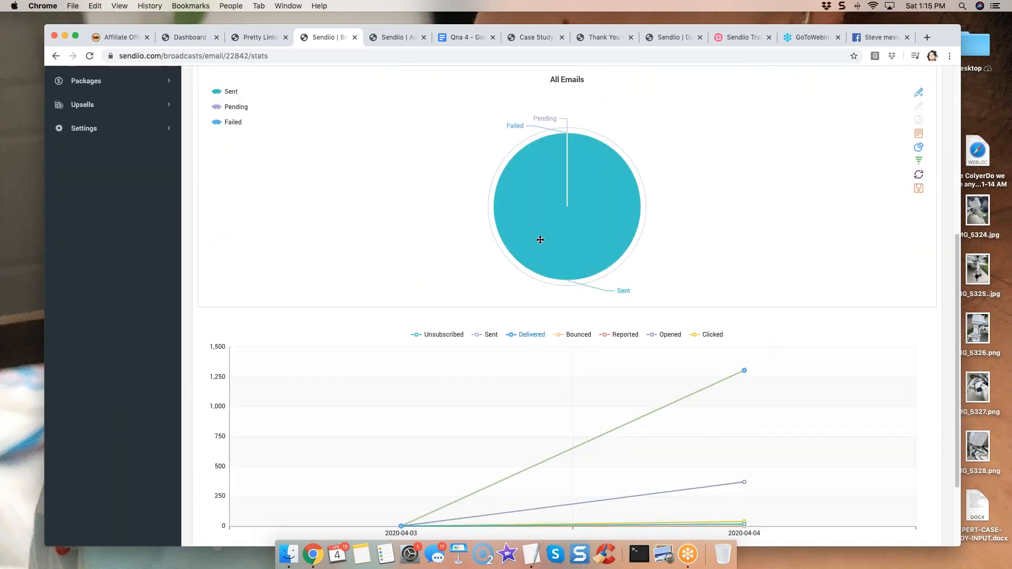
{"action": "scroll", "coordinate": [541, 240], "scroll_direction": "up", "scroll_amount": 6}
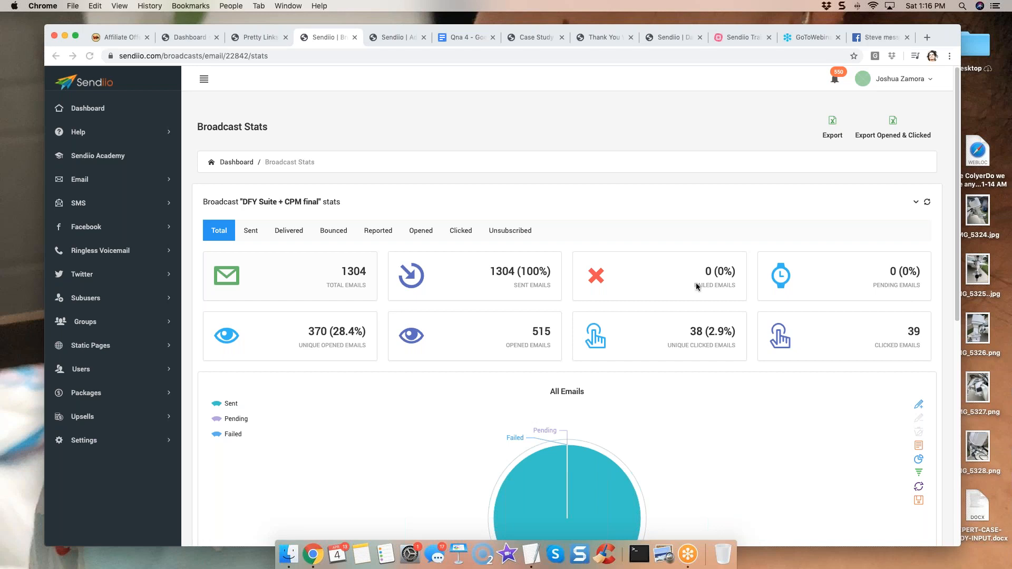
{"action": "left_click", "coordinate": [392, 125]}
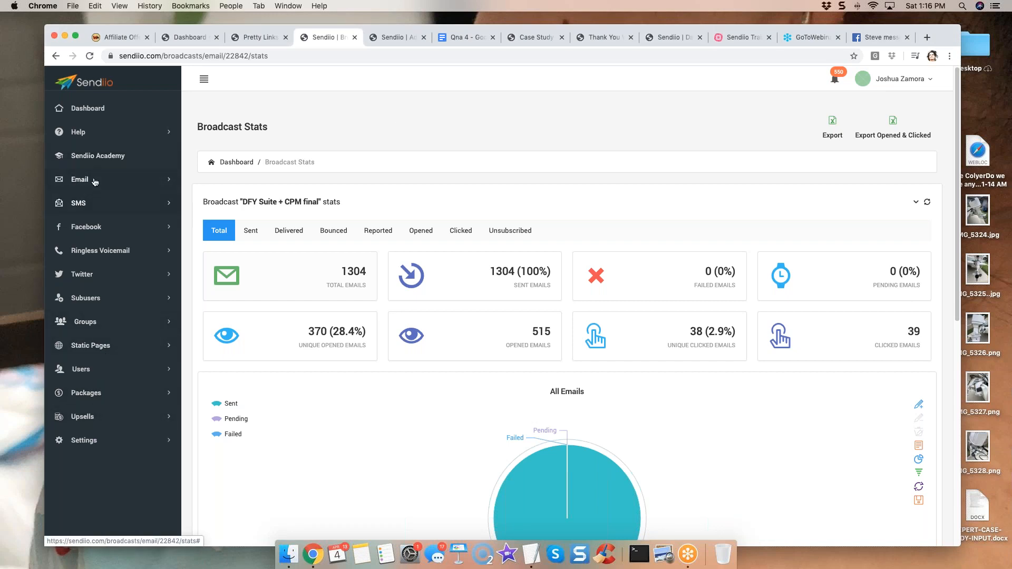
- Open the overview of email forms, view the blank new-form page and return to the forms overview
{"action": "left_click", "coordinate": [120, 182]}
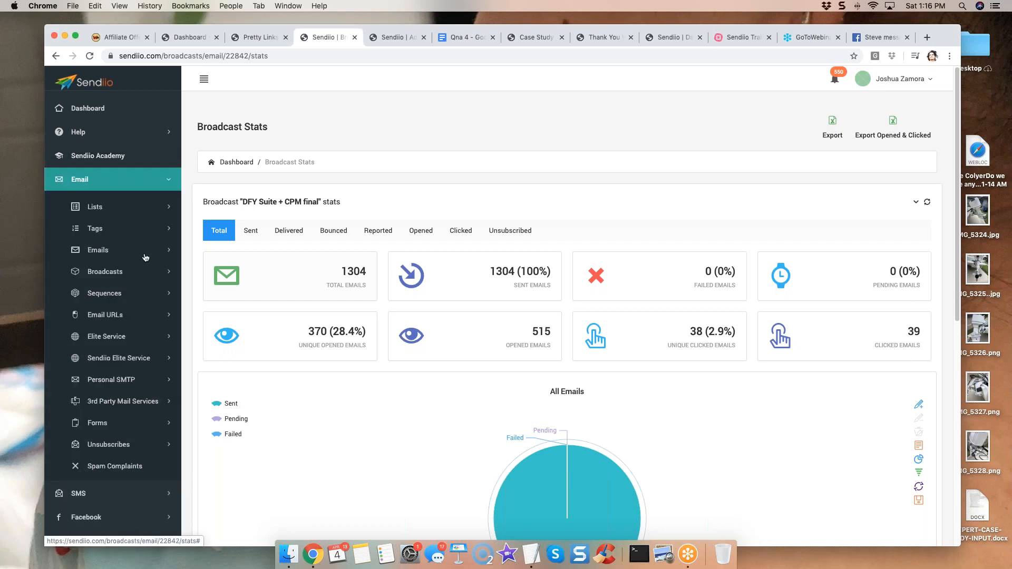
{"action": "left_click", "coordinate": [112, 429]}
{"action": "left_click", "coordinate": [111, 450]}
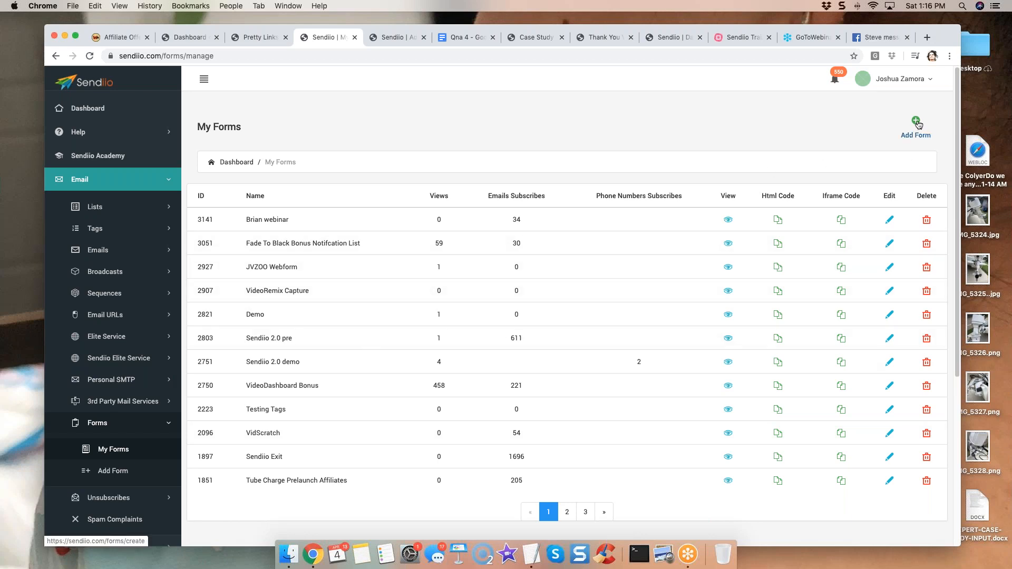
{"action": "left_click", "coordinate": [917, 123]}
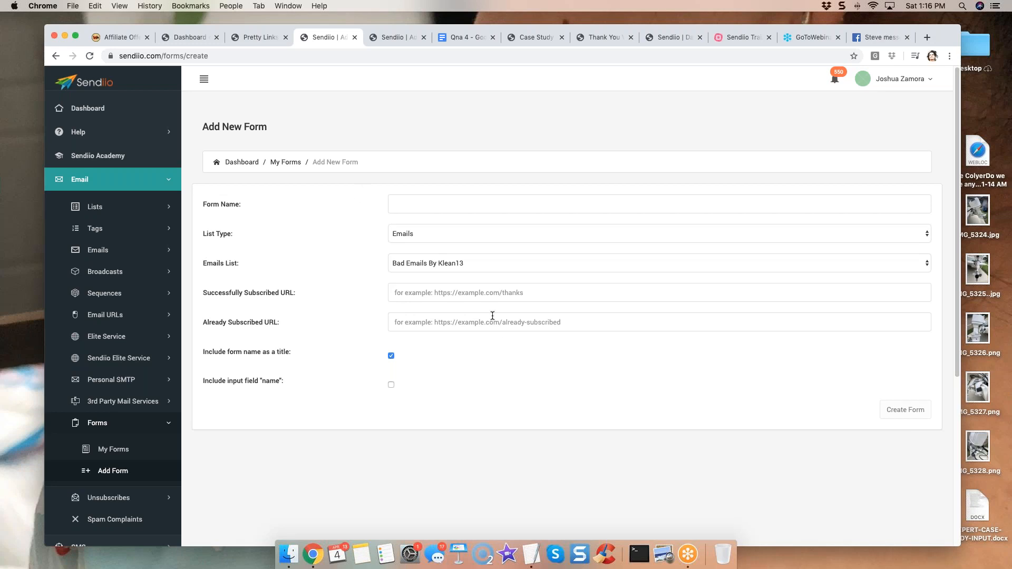
{"action": "left_click", "coordinate": [288, 164]}
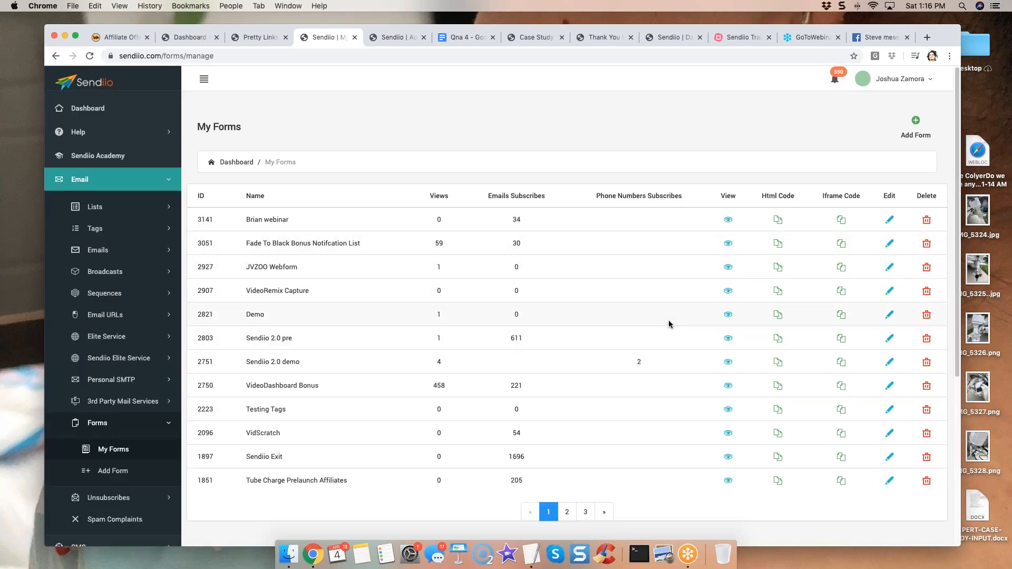
- View the public page of the "Fade To Black Bonus Notifcation List" form, select its web address and close the page
{"action": "left_click", "coordinate": [728, 244]}
{"action": "left_click", "coordinate": [372, 38]}
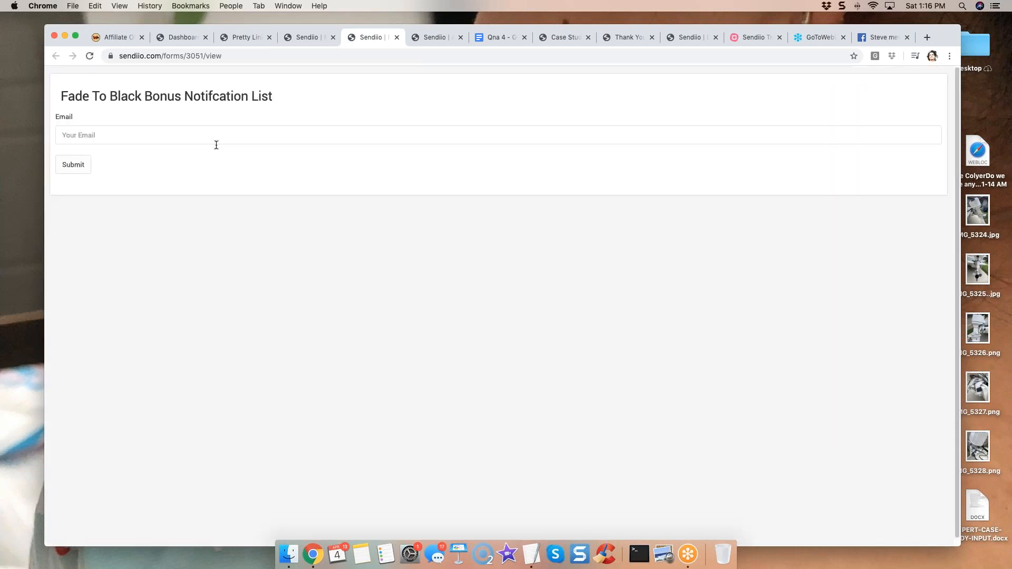
{"action": "left_click", "coordinate": [211, 57]}
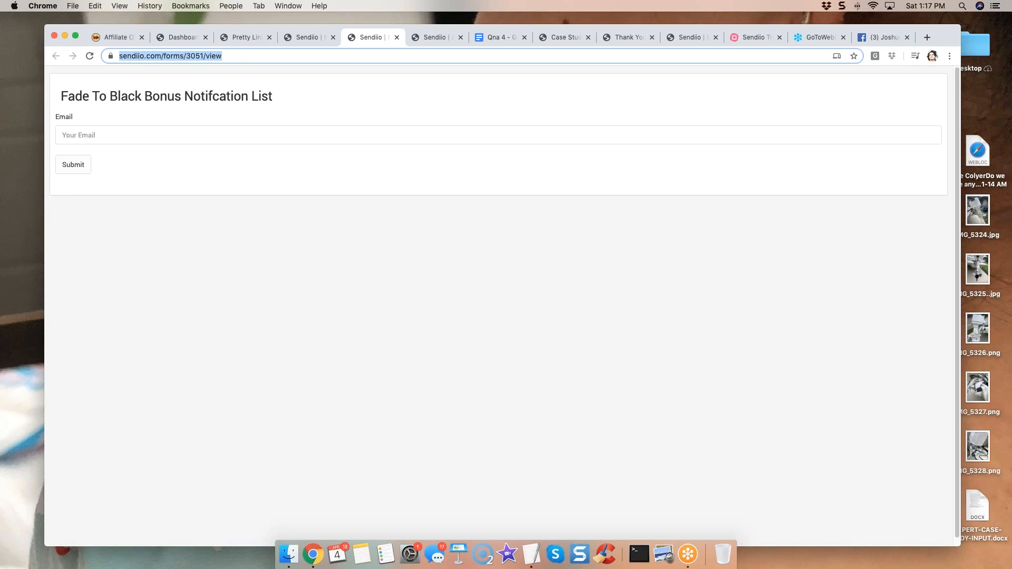
{"action": "left_click", "coordinate": [397, 37]}
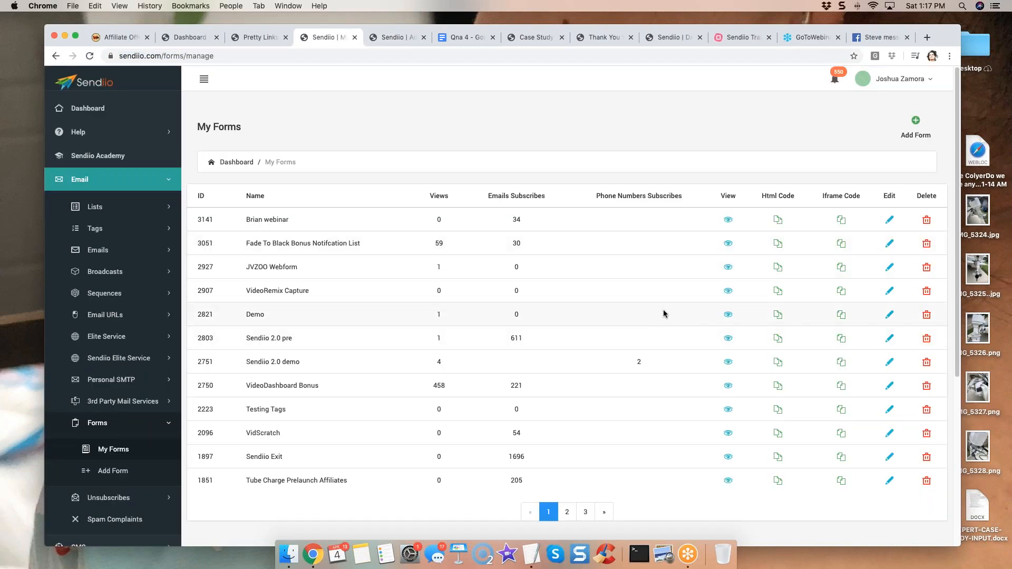
{"action": "scroll", "coordinate": [668, 317], "scroll_direction": "down", "scroll_amount": 1}
{"action": "scroll", "coordinate": [668, 319], "scroll_direction": "up", "scroll_amount": 1}
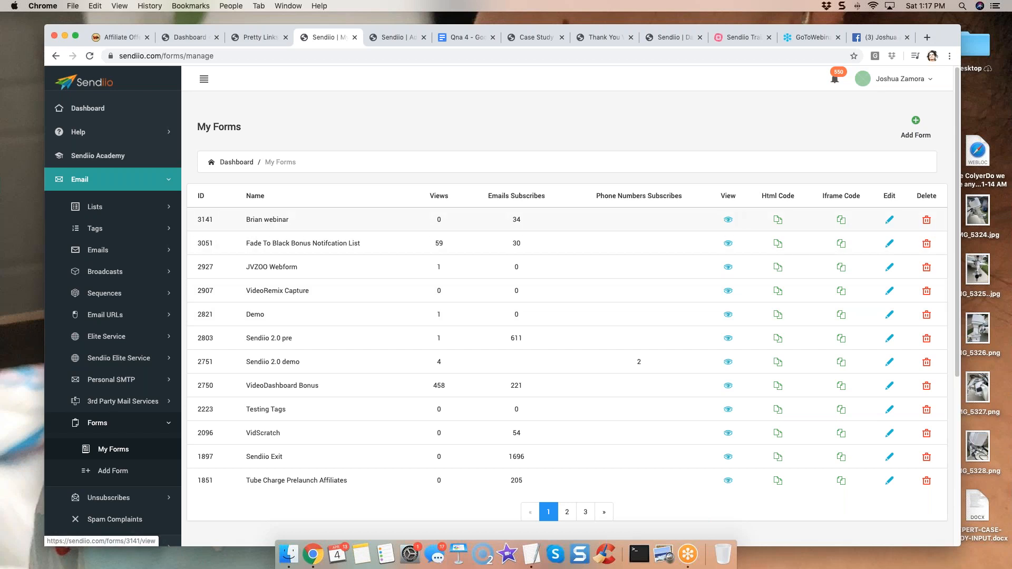
- Open the "Fade To Black Bonus Notifcation List" form for editing, view its form builder and close the builder
{"action": "left_click", "coordinate": [889, 244]}
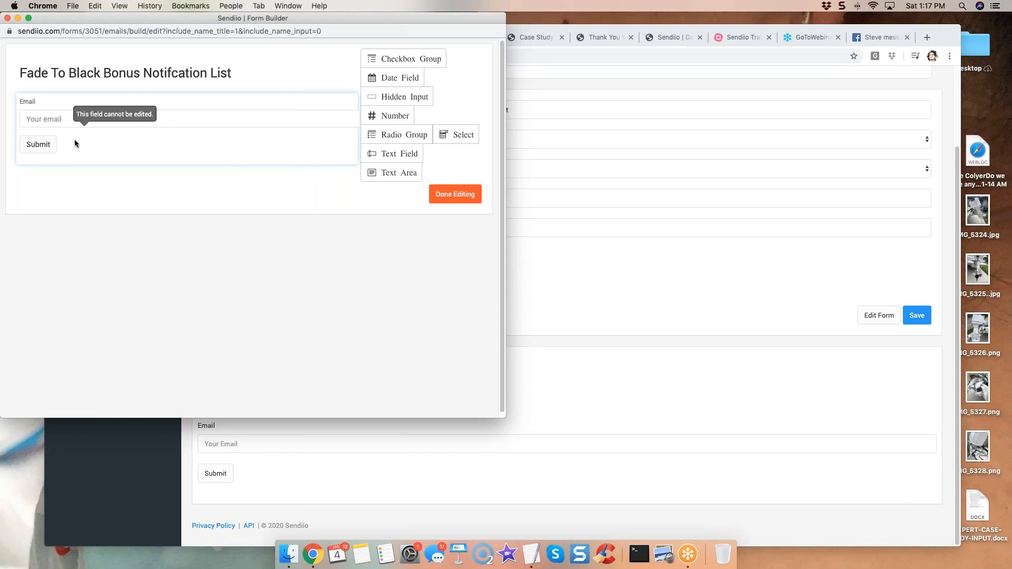
{"action": "left_click", "coordinate": [8, 18]}
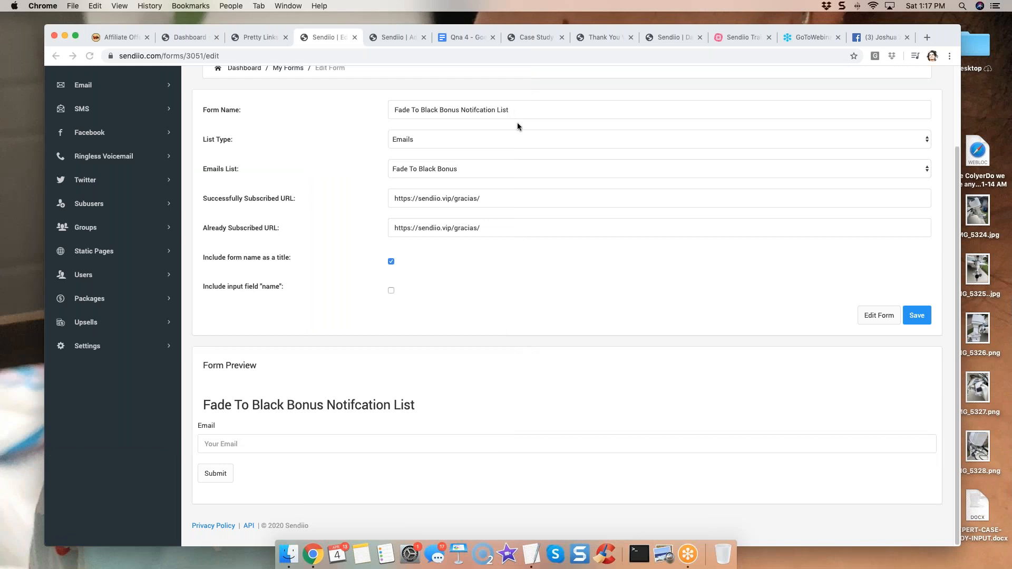
- Open launchspecial.com/dfy-suite-early/ in a new browser tab and view its prelaunch email signup form
{"action": "left_click", "coordinate": [927, 37]}
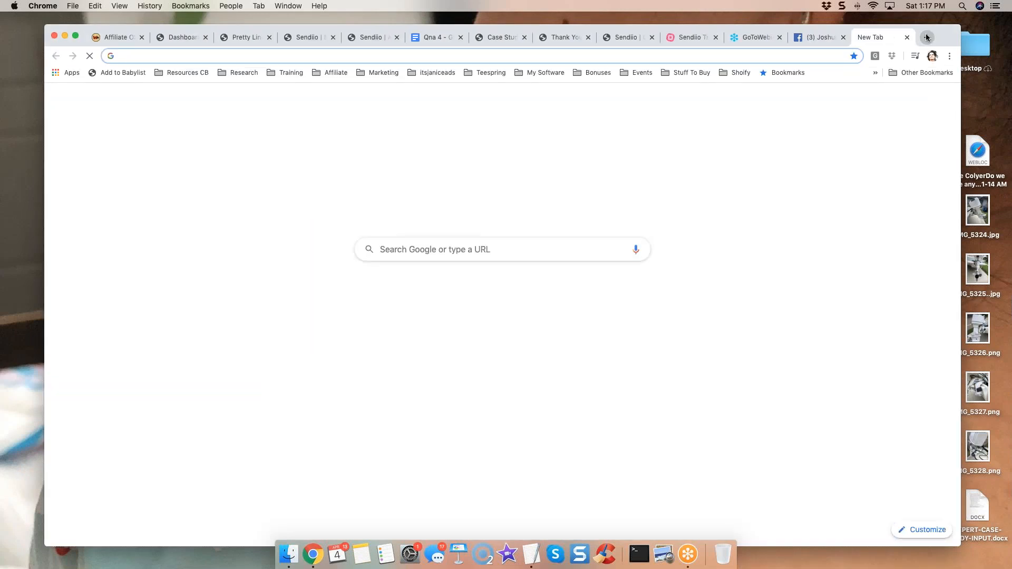
{"action": "type", "text": "launc"}
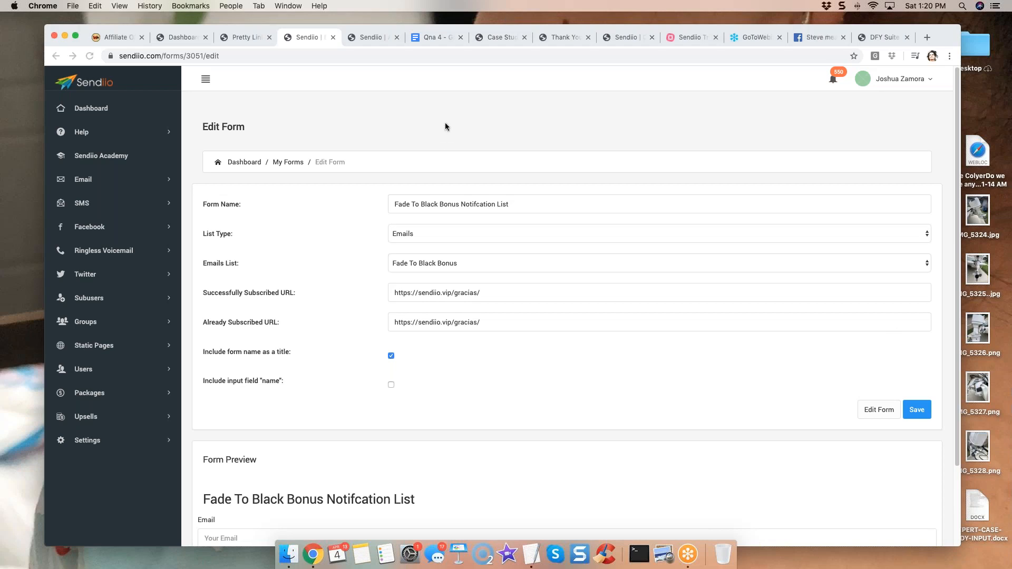
{"action": "left_click", "coordinate": [867, 37]}
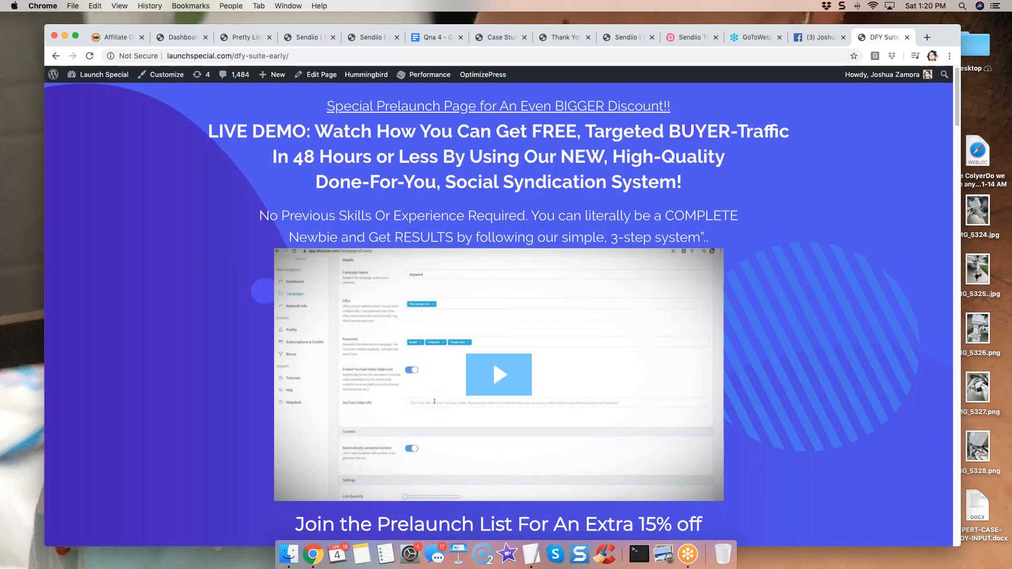
{"action": "scroll", "coordinate": [695, 179], "scroll_direction": "down", "scroll_amount": 8}
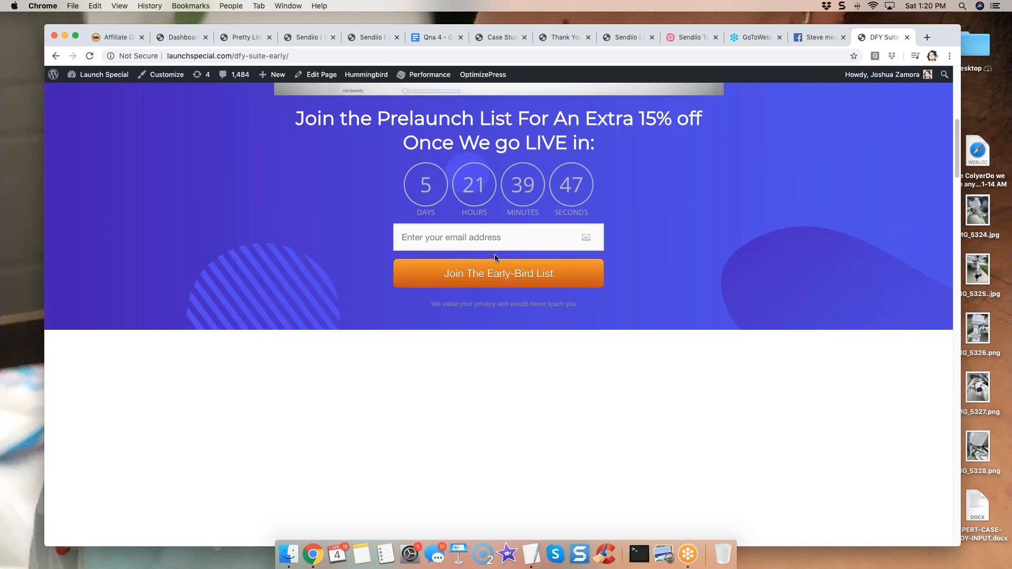
{"action": "scroll", "coordinate": [385, 288], "scroll_direction": "up", "scroll_amount": 2}
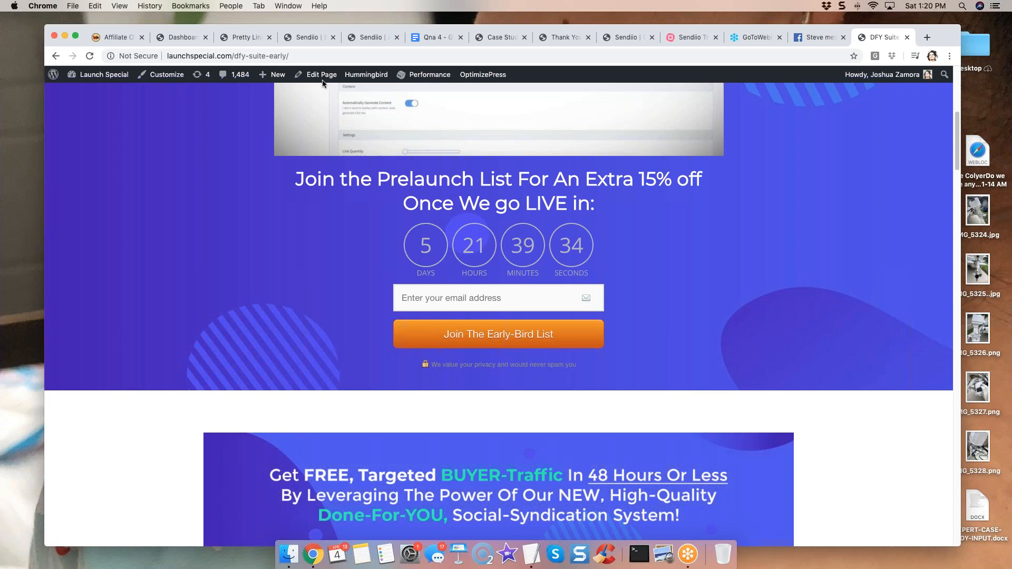
- Return to the "Fade To Black Bonus Notifcation List" form in Sendiio, review its settings and save it
{"action": "key", "text": "super+4"}
{"action": "scroll", "coordinate": [323, 454], "scroll_direction": "down", "scroll_amount": 3}
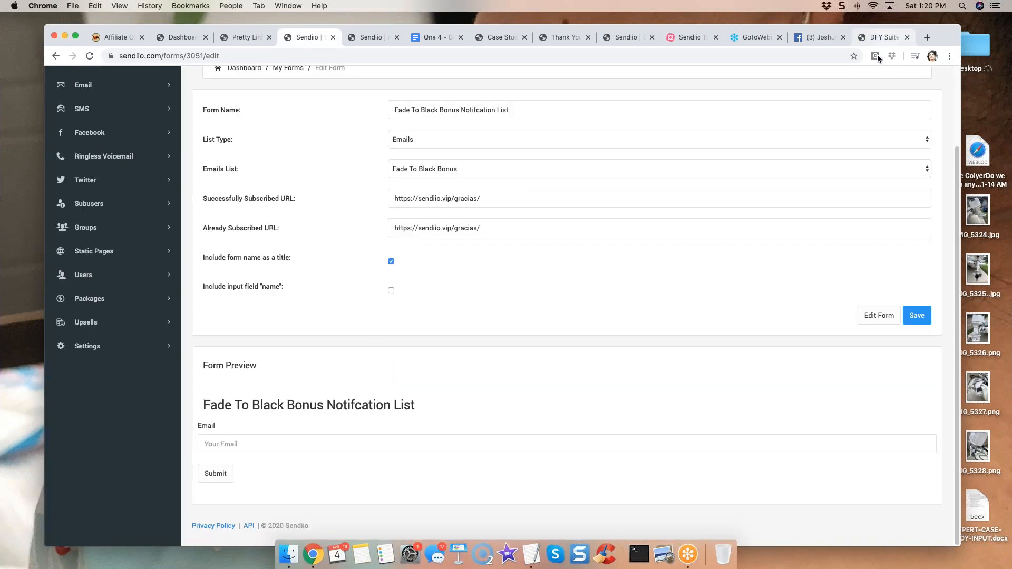
{"action": "scroll", "coordinate": [476, 293], "scroll_direction": "up", "scroll_amount": 2}
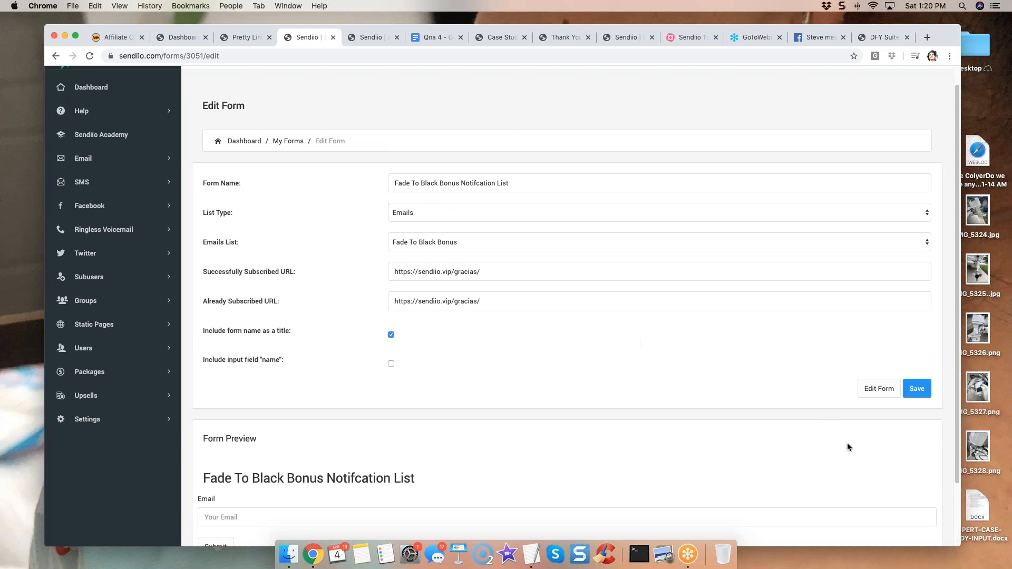
{"action": "left_click", "coordinate": [914, 383]}
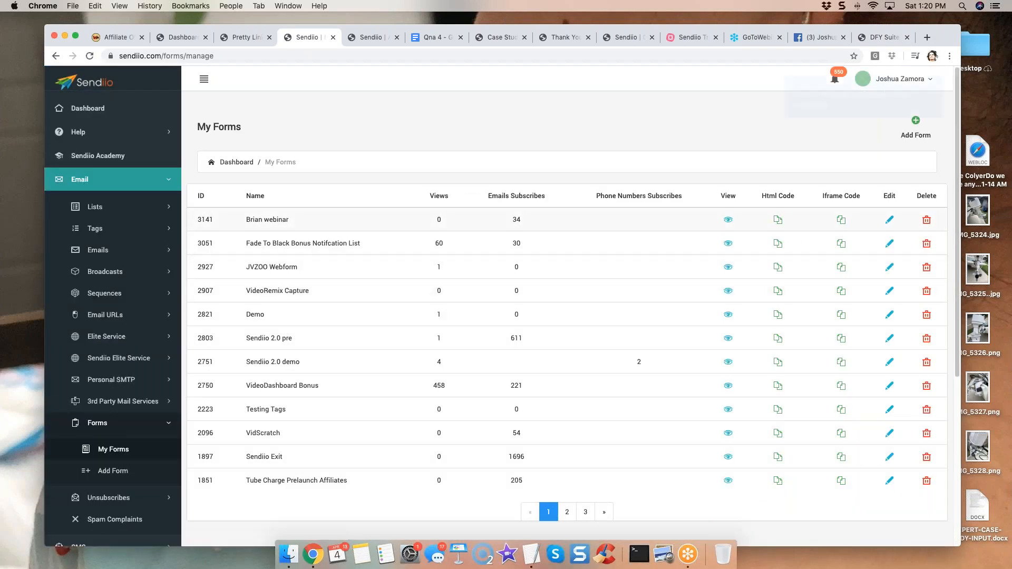
- Look through the DFY Suite prelaunch page from the bonuses to the closing signup form and return to its headline
{"action": "scroll", "coordinate": [619, 332], "scroll_direction": "down", "scroll_amount": 10}
{"action": "scroll", "coordinate": [622, 335], "scroll_direction": "down", "scroll_amount": 20}
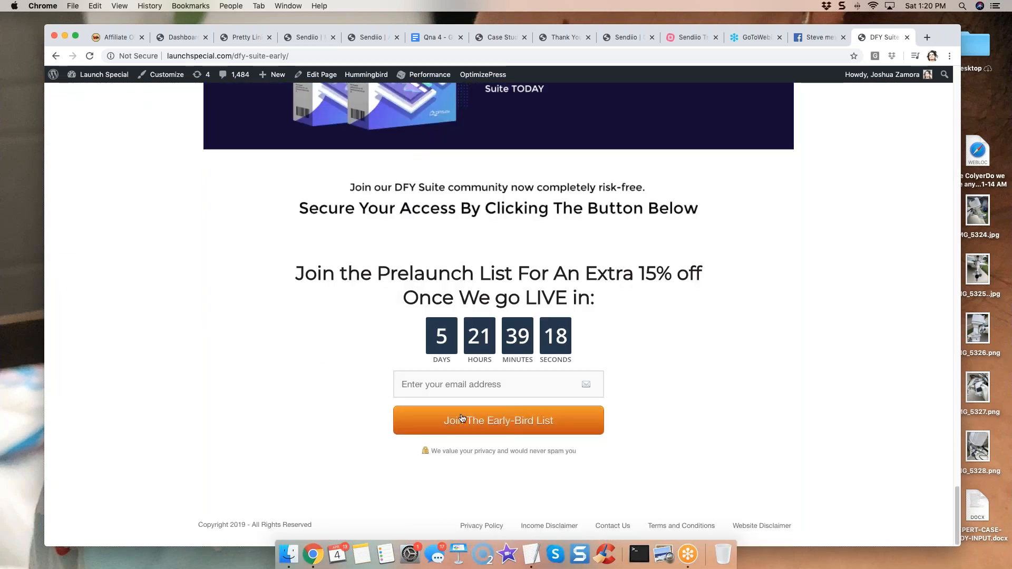
{"action": "scroll", "coordinate": [675, 316], "scroll_direction": "up", "scroll_amount": 15}
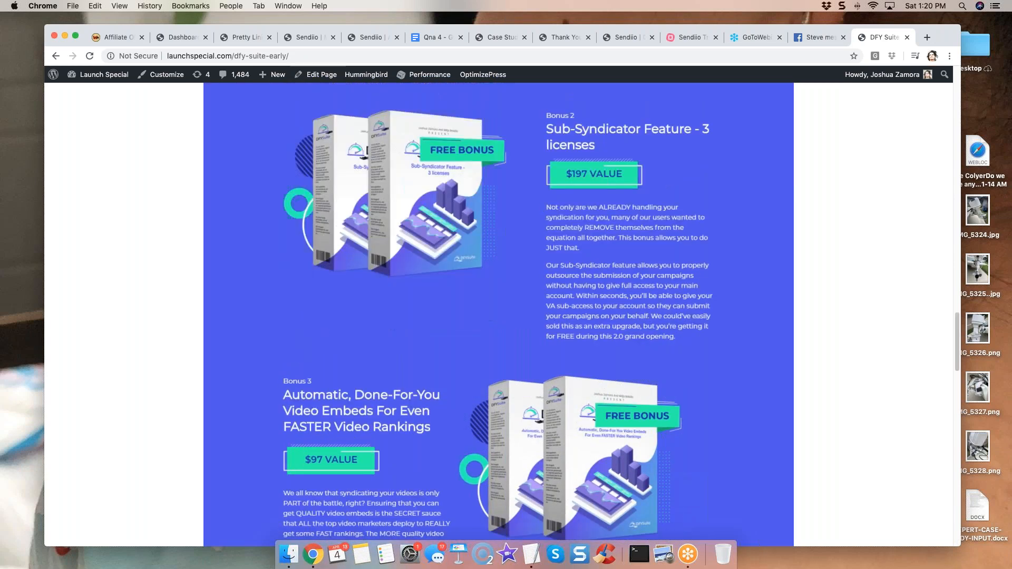
{"action": "scroll", "coordinate": [518, 210], "scroll_direction": "down", "scroll_amount": 15}
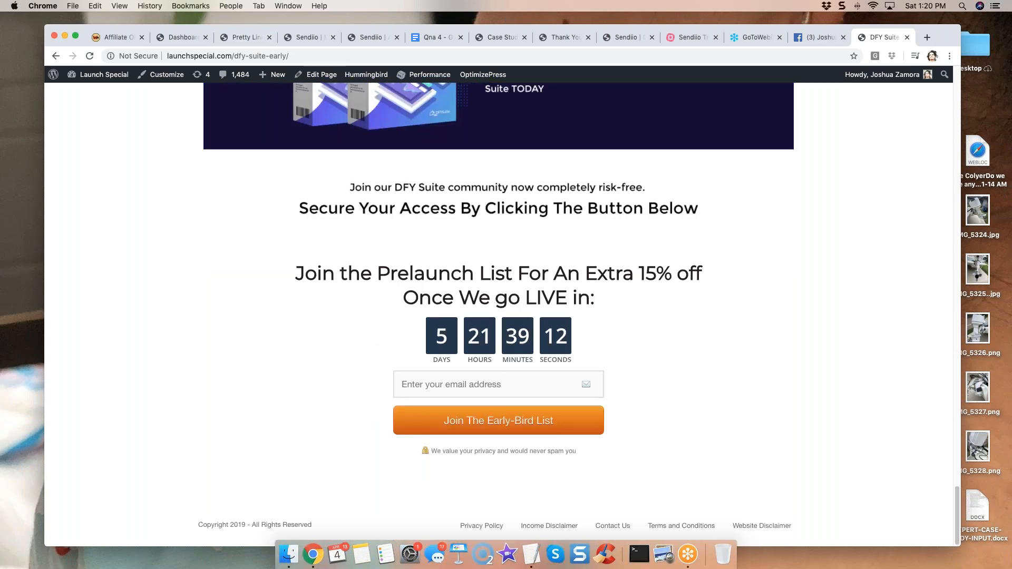
{"action": "scroll", "coordinate": [561, 386], "scroll_direction": "up", "scroll_amount": 10}
{"action": "scroll", "coordinate": [561, 385], "scroll_direction": "up", "scroll_amount": 15}
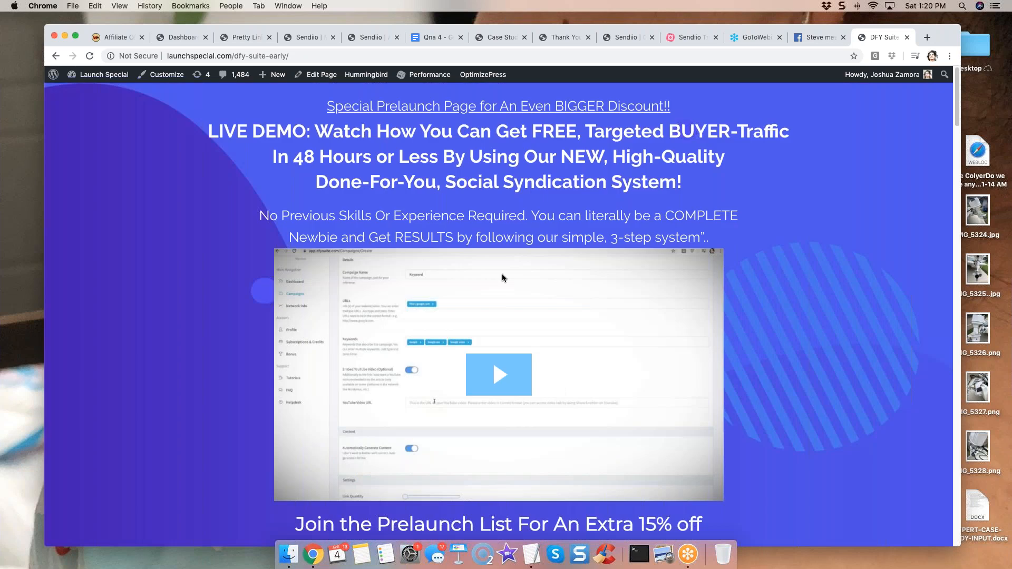
- Switch to the "Qna 4" document and mark the unhighlighted topics from follow-up sequences through the perfect thank you page, then clear the selection
{"action": "left_click", "coordinate": [309, 38]}
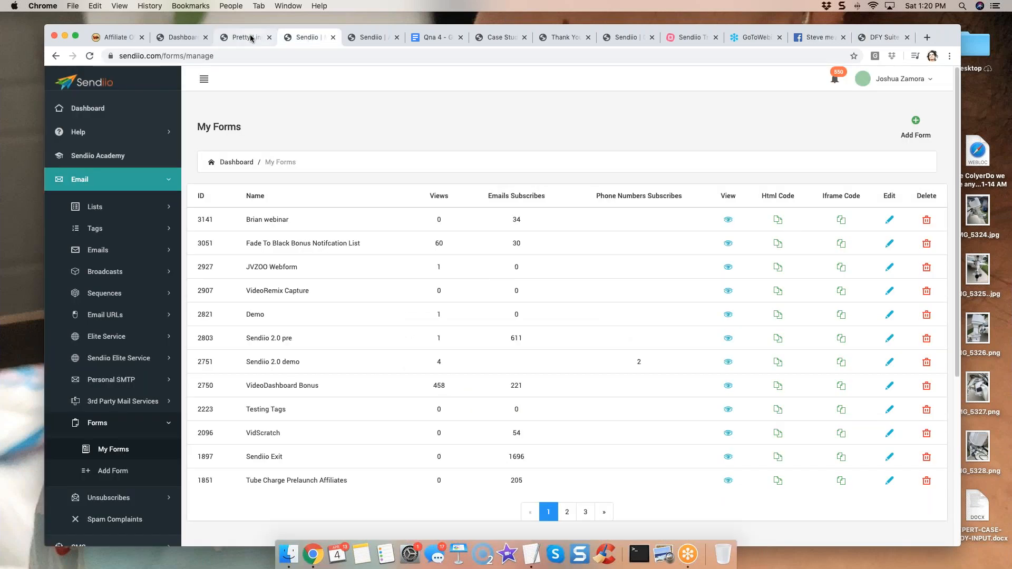
{"action": "left_click", "coordinate": [247, 38]}
{"action": "left_click", "coordinate": [439, 39]}
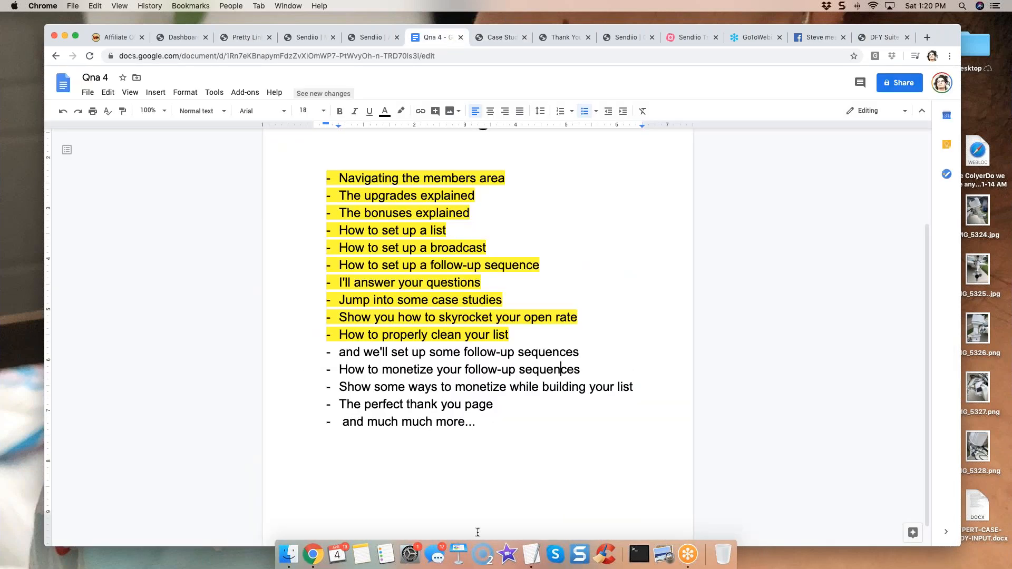
{"action": "left_click_drag", "start_coordinate": [590, 372], "coordinate": [547, 370]}
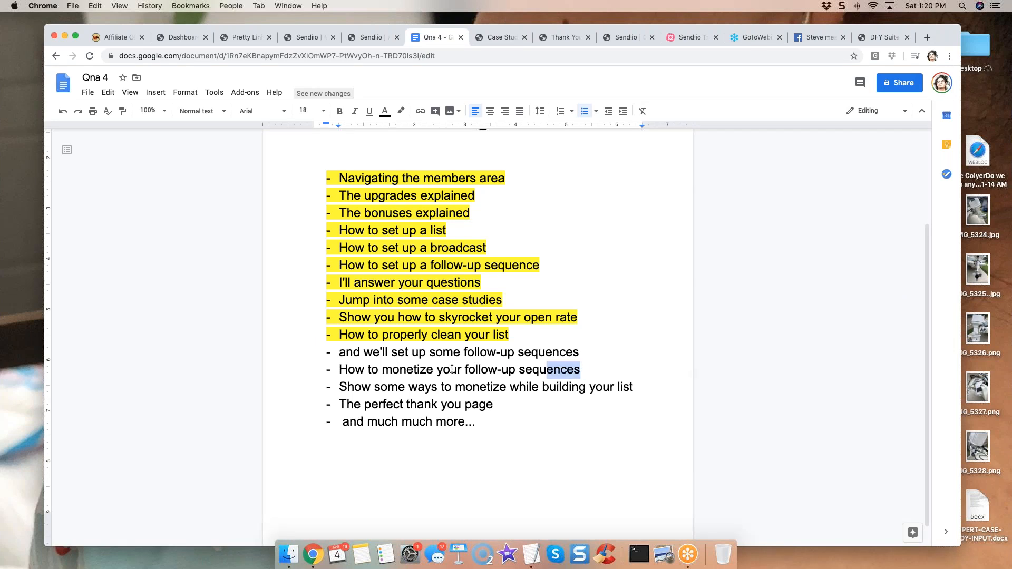
{"action": "left_click_drag", "start_coordinate": [452, 370], "coordinate": [339, 352]}
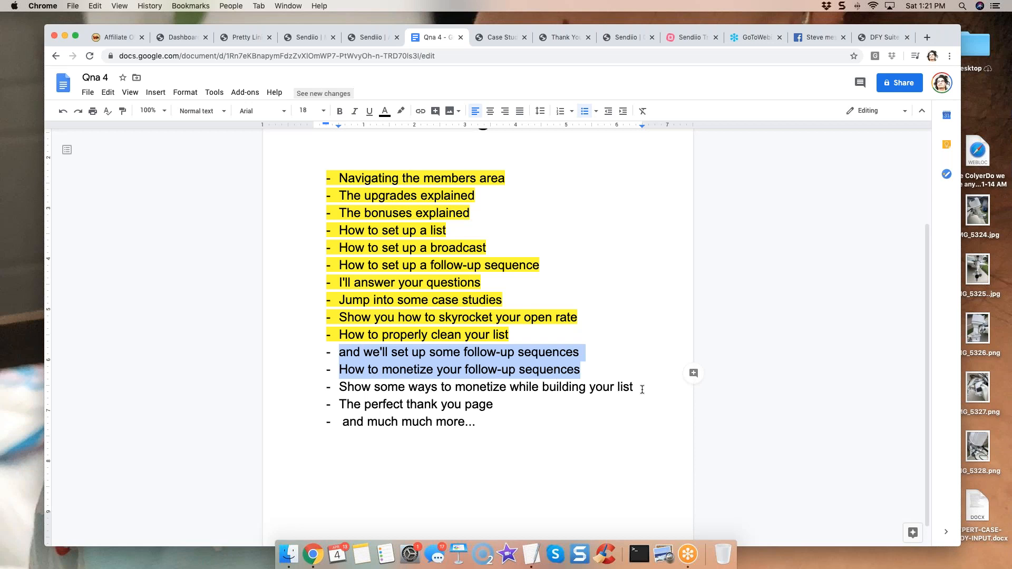
{"action": "left_click_drag", "start_coordinate": [641, 389], "coordinate": [339, 355]}
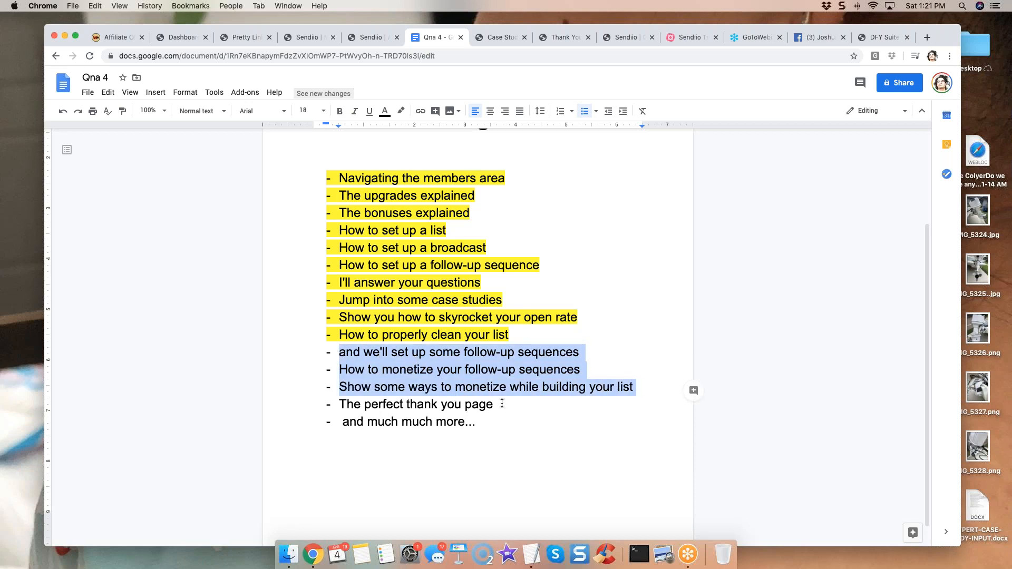
{"action": "left_click_drag", "start_coordinate": [504, 406], "coordinate": [343, 353]}
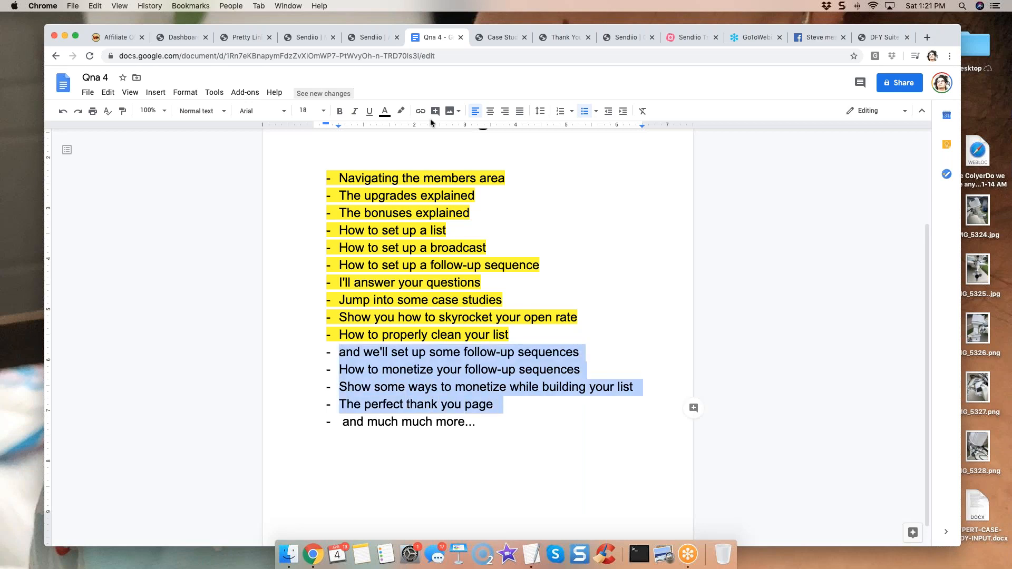
{"action": "left_click", "coordinate": [561, 392]}
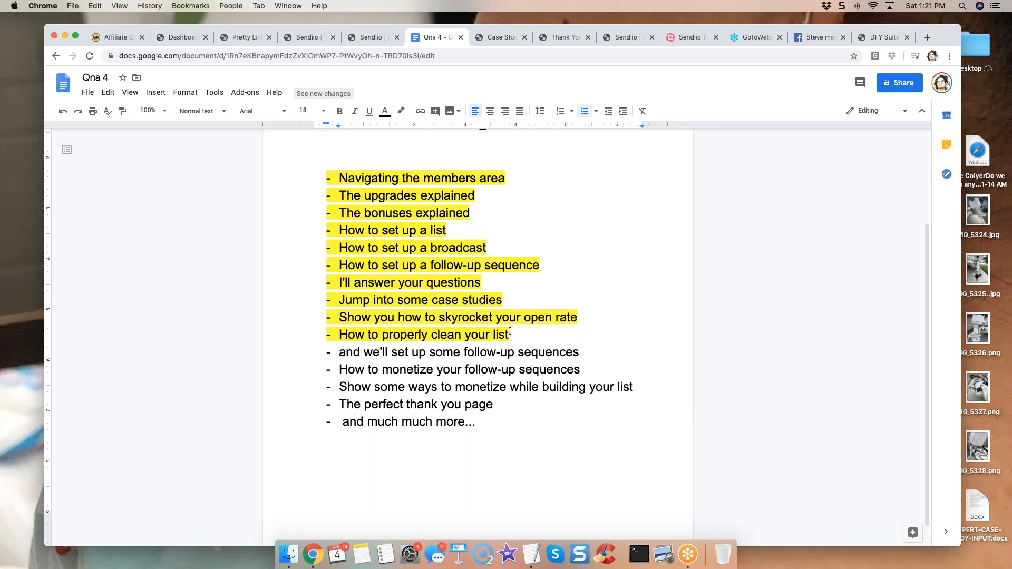
- Switch back to Sendiio and open the overview of existing email sequences
{"action": "left_click", "coordinate": [365, 36]}
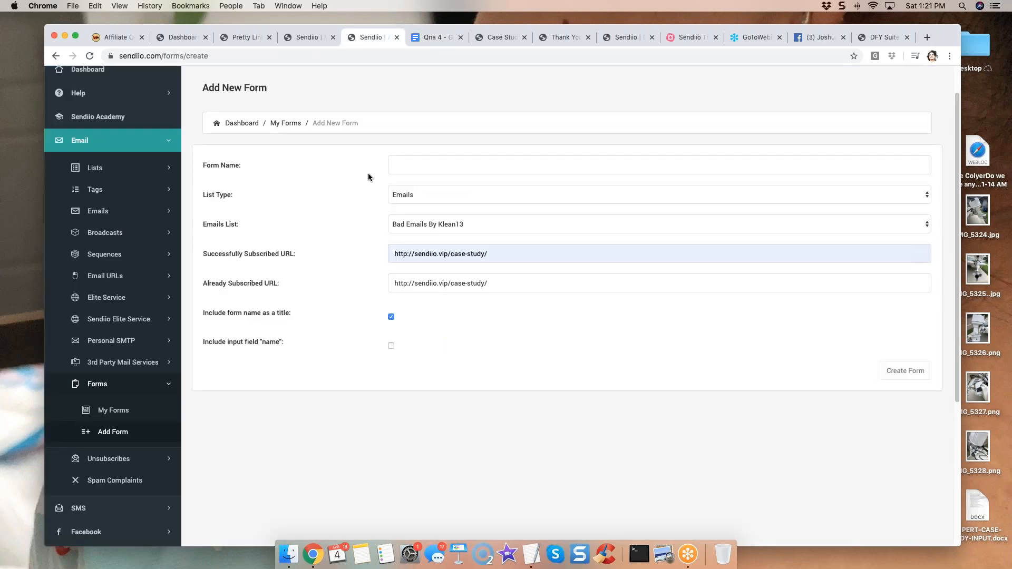
{"action": "left_click", "coordinate": [304, 38]}
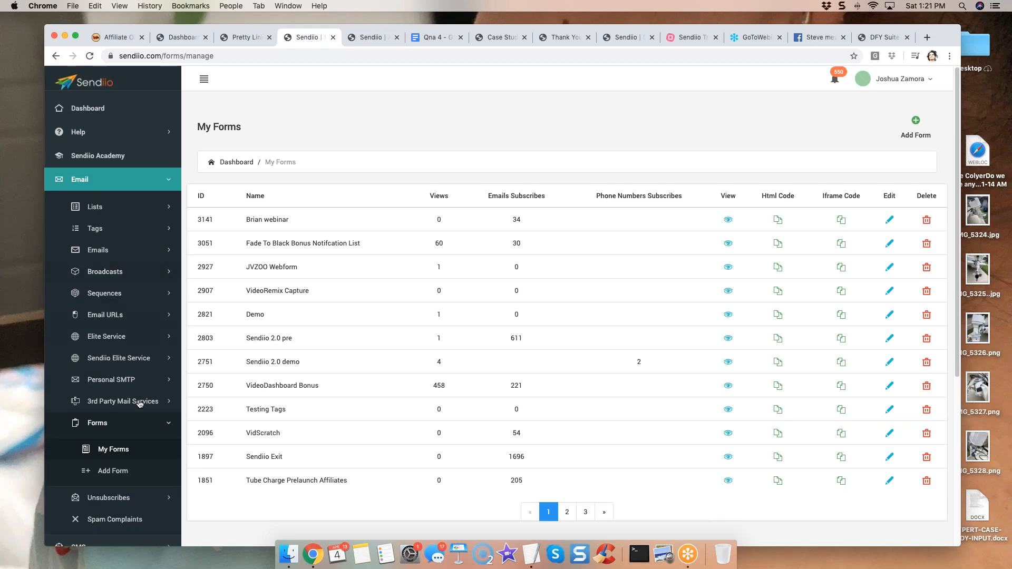
{"action": "left_click", "coordinate": [154, 183]}
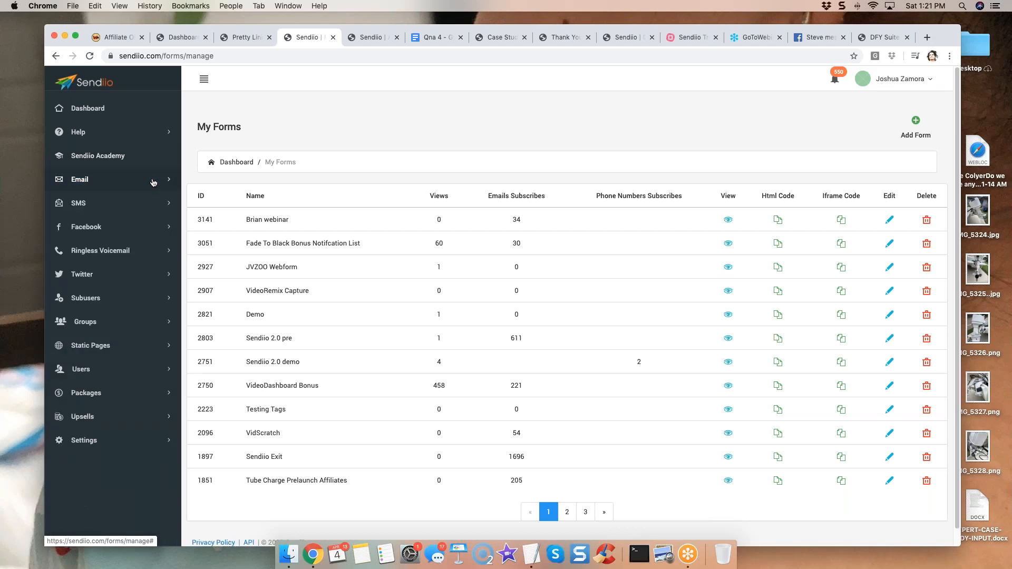
{"action": "left_click", "coordinate": [153, 183]}
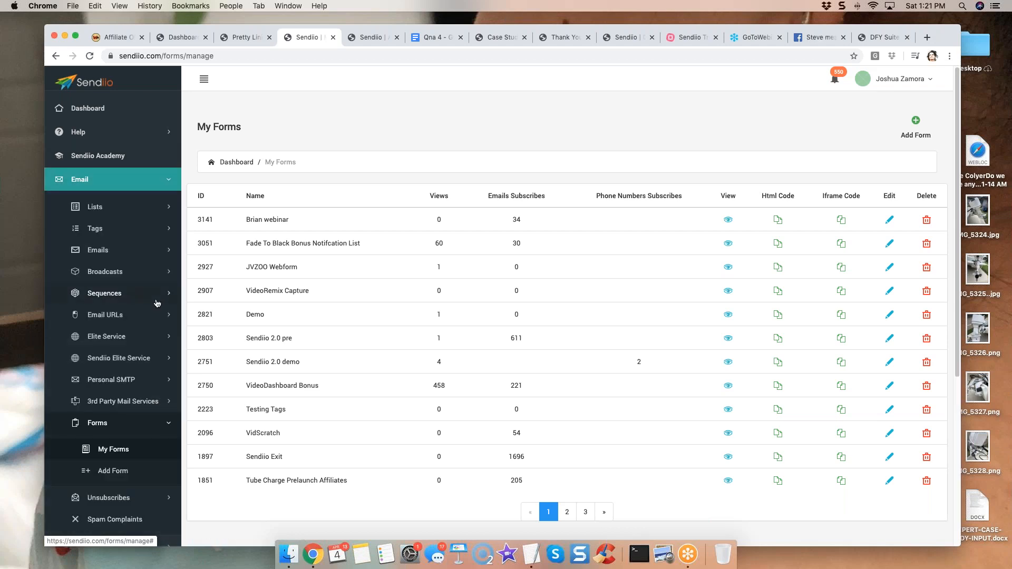
{"action": "left_click", "coordinate": [139, 272]}
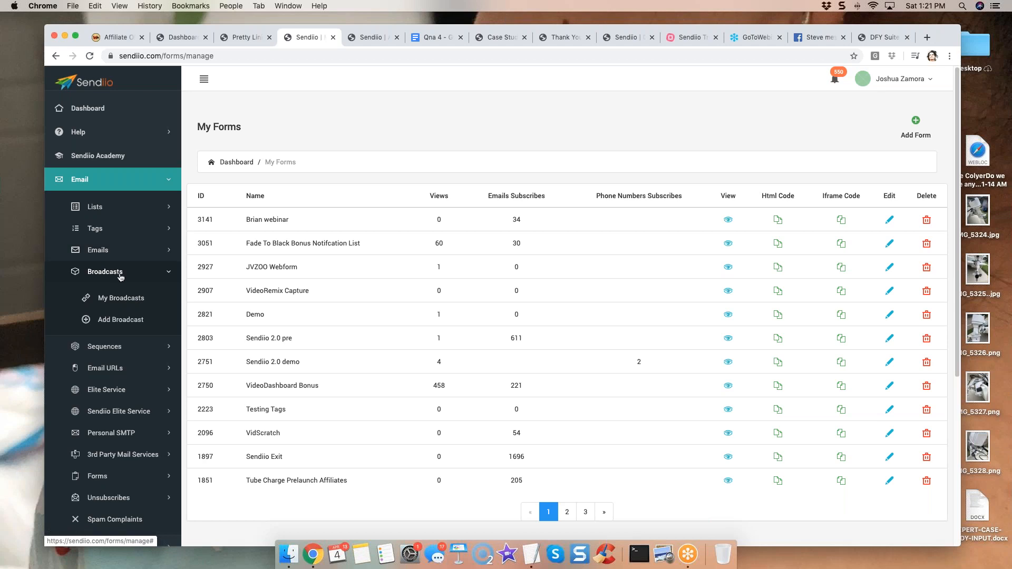
{"action": "left_click", "coordinate": [121, 281]}
{"action": "left_click", "coordinate": [121, 293]}
{"action": "left_click", "coordinate": [125, 320]}
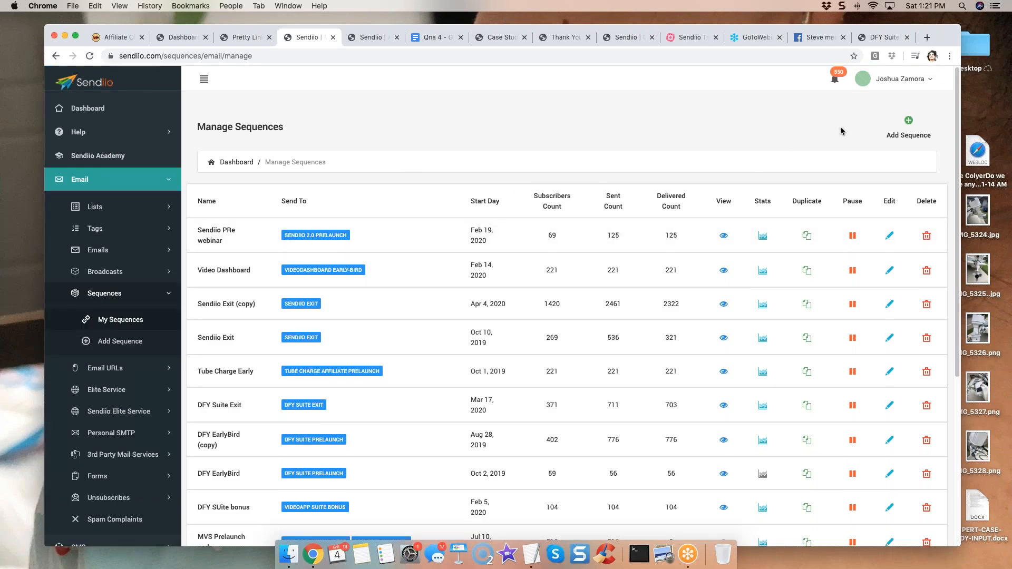
- Open a blank new email sequence and view its recipient, sender and first-email settings
{"action": "left_click", "coordinate": [914, 122]}
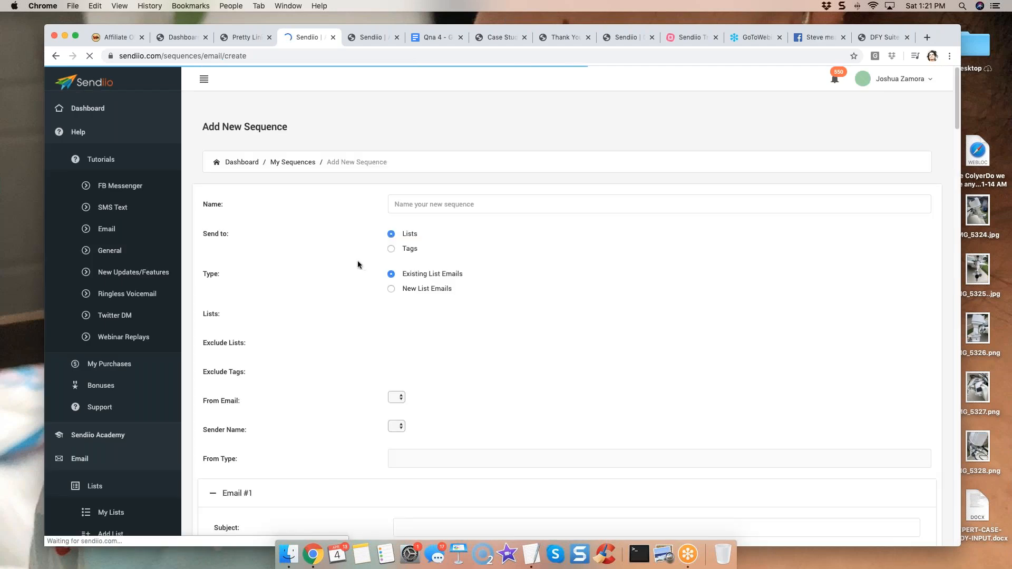
{"action": "scroll", "coordinate": [322, 268], "scroll_direction": "down", "scroll_amount": 6}
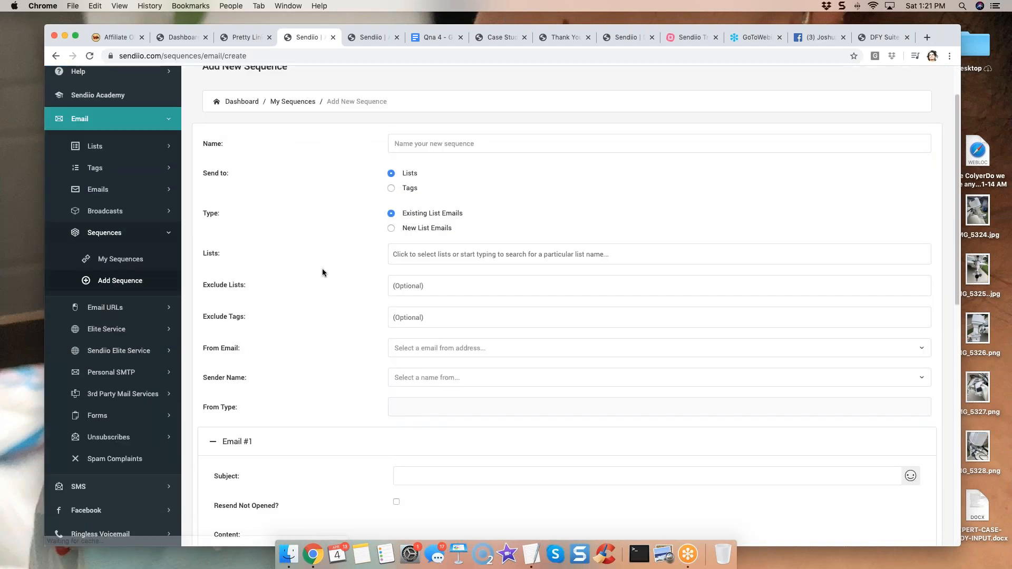
{"action": "left_click", "coordinate": [271, 368]}
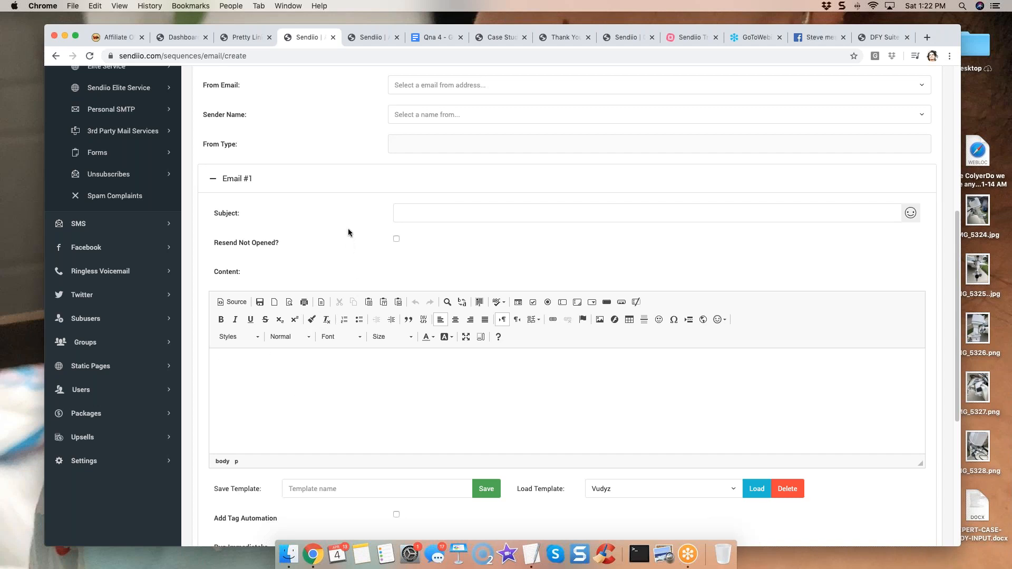
{"action": "scroll", "coordinate": [942, 315], "scroll_direction": "down", "scroll_amount": 1}
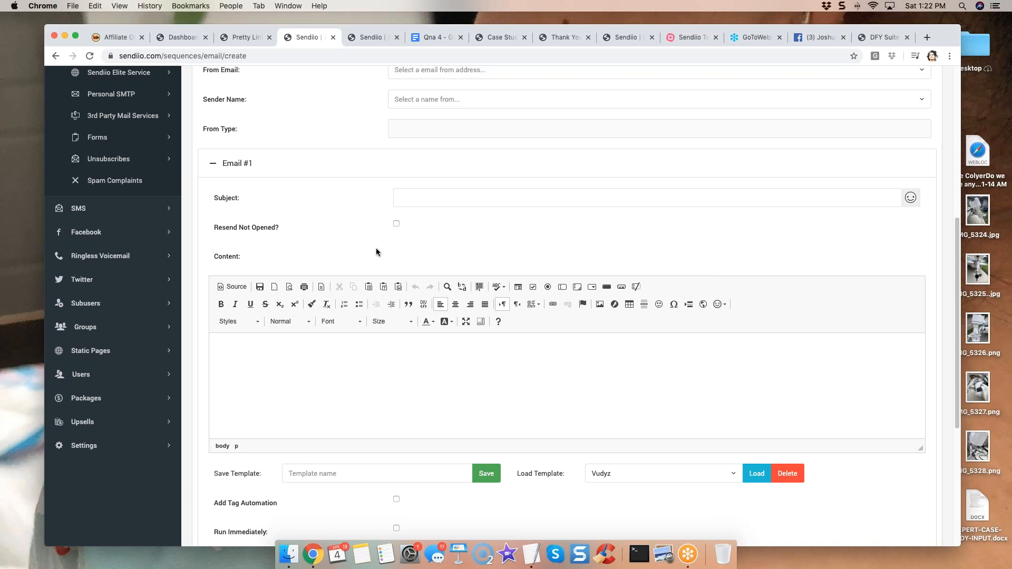
{"action": "scroll", "coordinate": [285, 251], "scroll_direction": "up", "scroll_amount": 5}
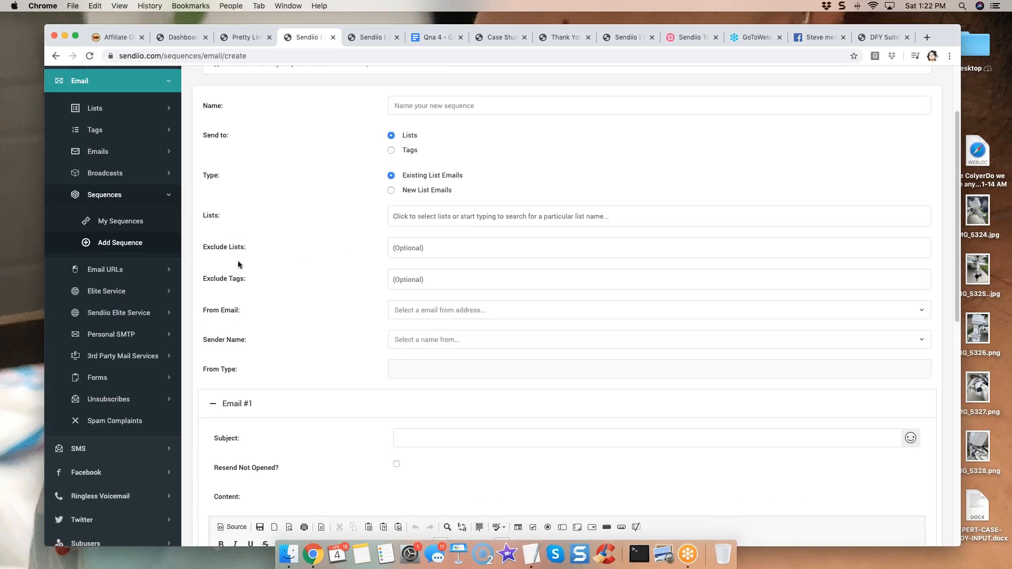
{"action": "scroll", "coordinate": [258, 256], "scroll_direction": "down", "scroll_amount": 1}
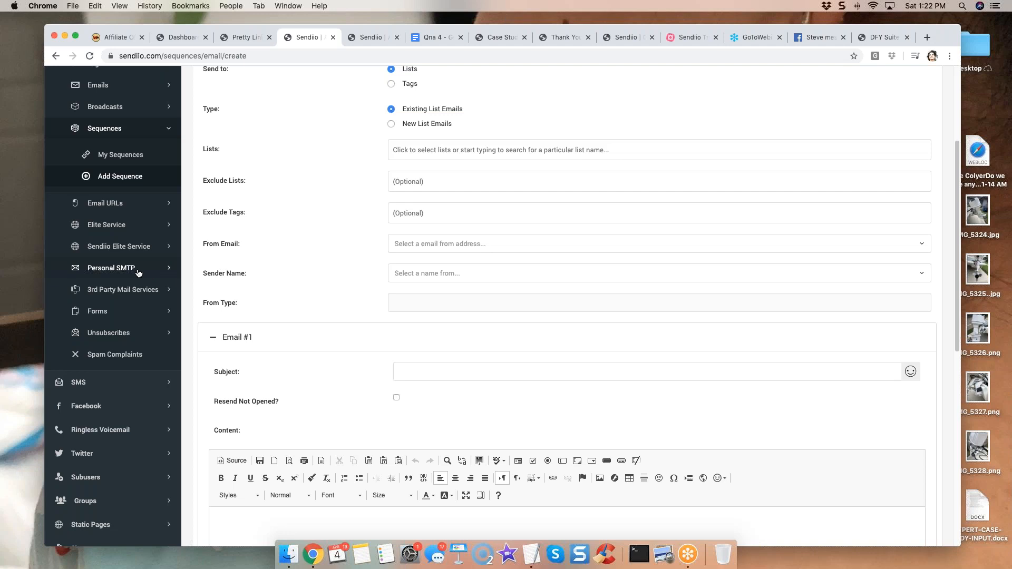
- View the personal SMTP accounts overview and show the options for third-party mail services
{"action": "left_click", "coordinate": [111, 268]}
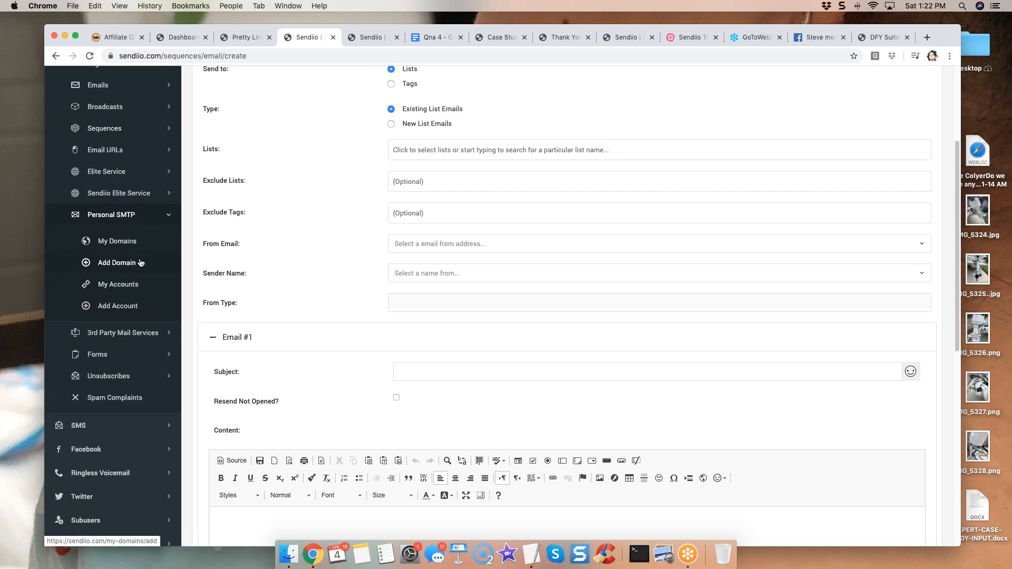
{"action": "left_click", "coordinate": [127, 285]}
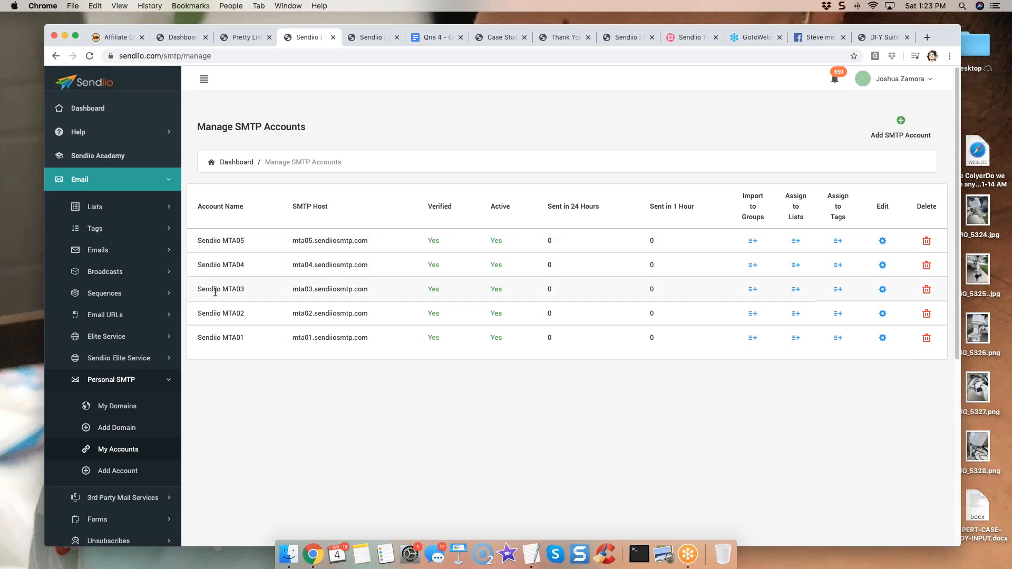
{"action": "scroll", "coordinate": [200, 406], "scroll_direction": "down", "scroll_amount": 3}
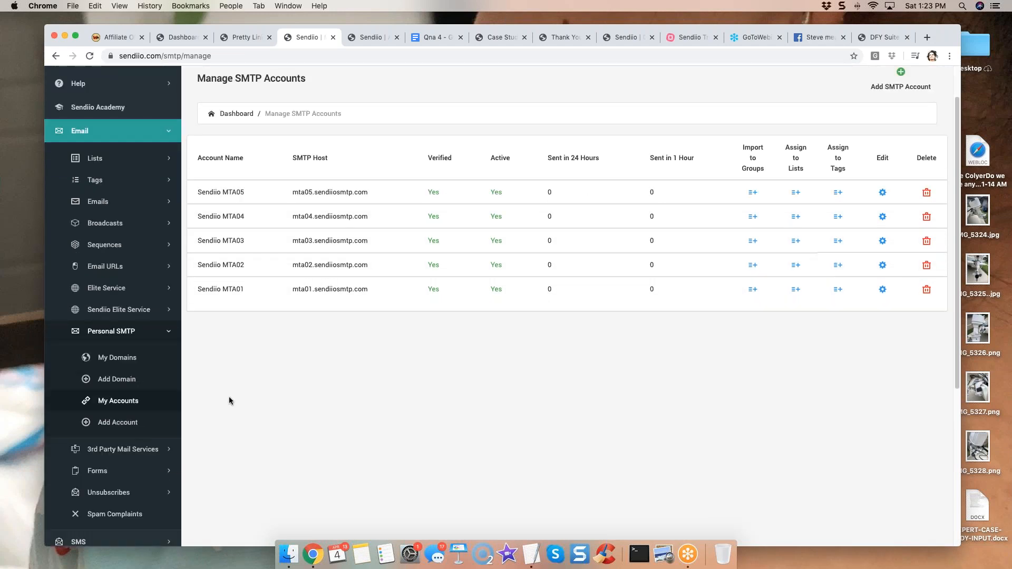
{"action": "left_click", "coordinate": [129, 407]}
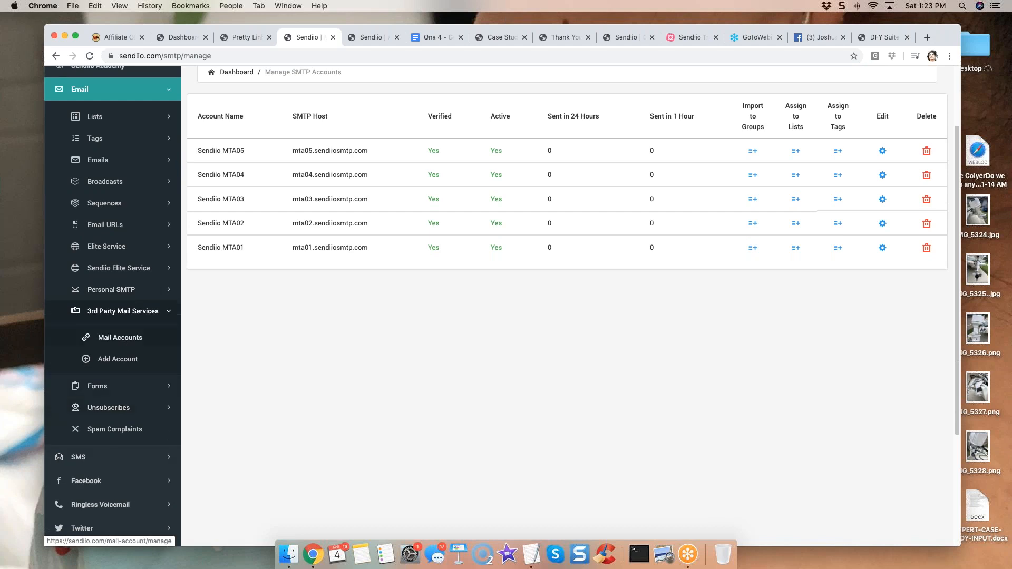
- Open the overview of the connected third-party mail service accounts
{"action": "left_click", "coordinate": [121, 339]}
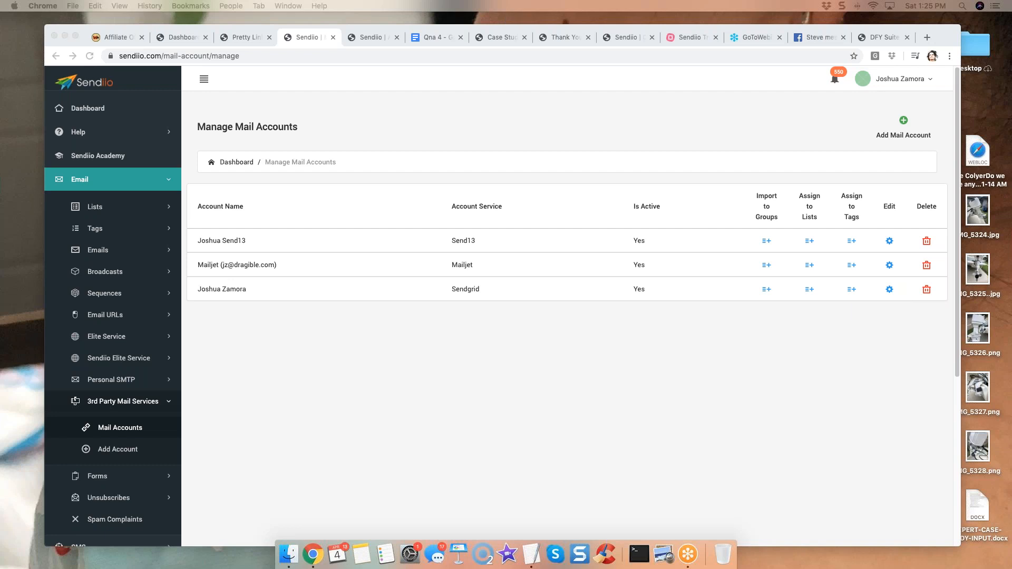
{"action": "left_click", "coordinate": [407, 385]}
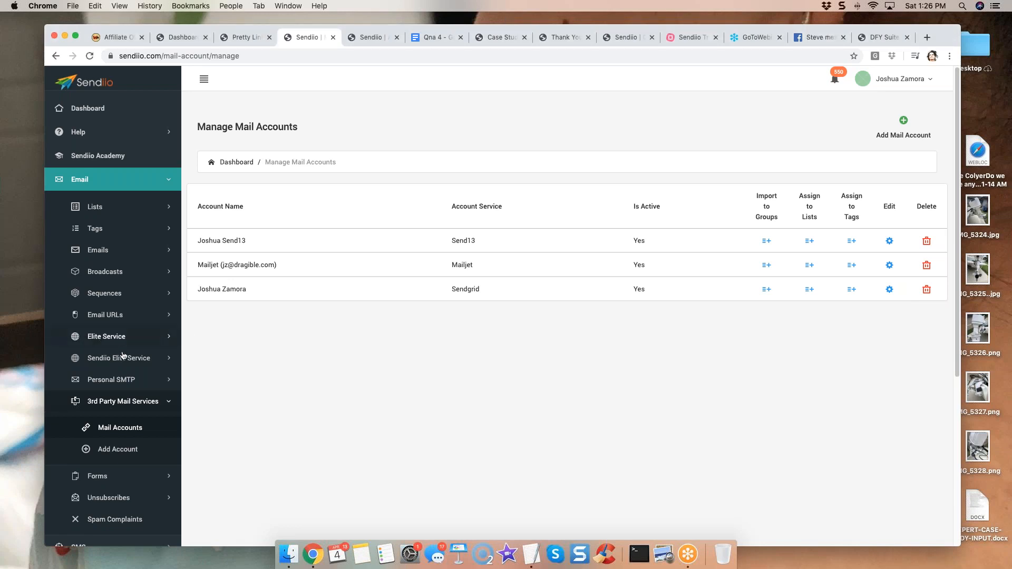
- Open the list of existing subscription forms
{"action": "scroll", "coordinate": [122, 350], "scroll_direction": "down", "scroll_amount": 3}
{"action": "left_click", "coordinate": [124, 326]}
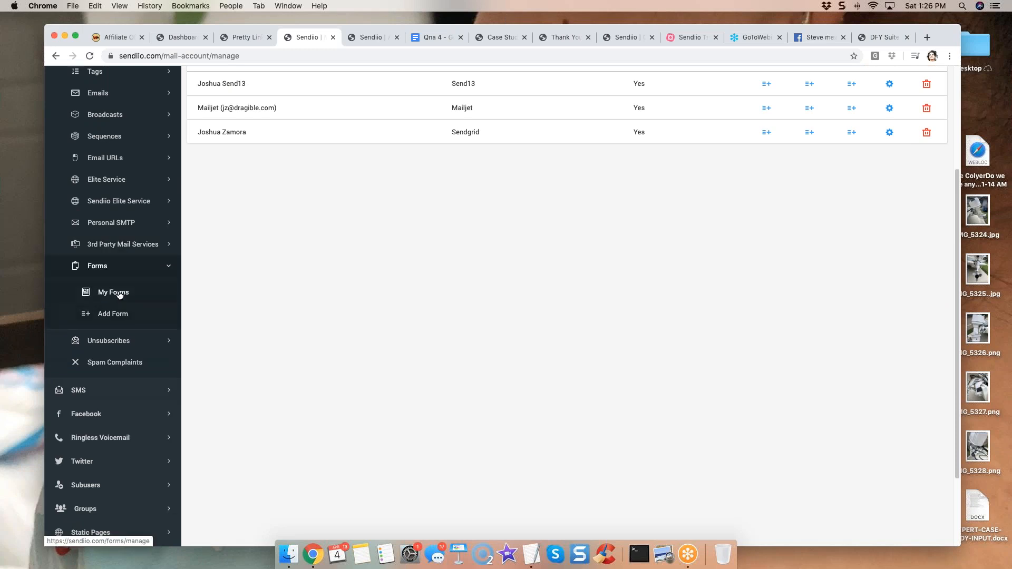
{"action": "left_click", "coordinate": [120, 294]}
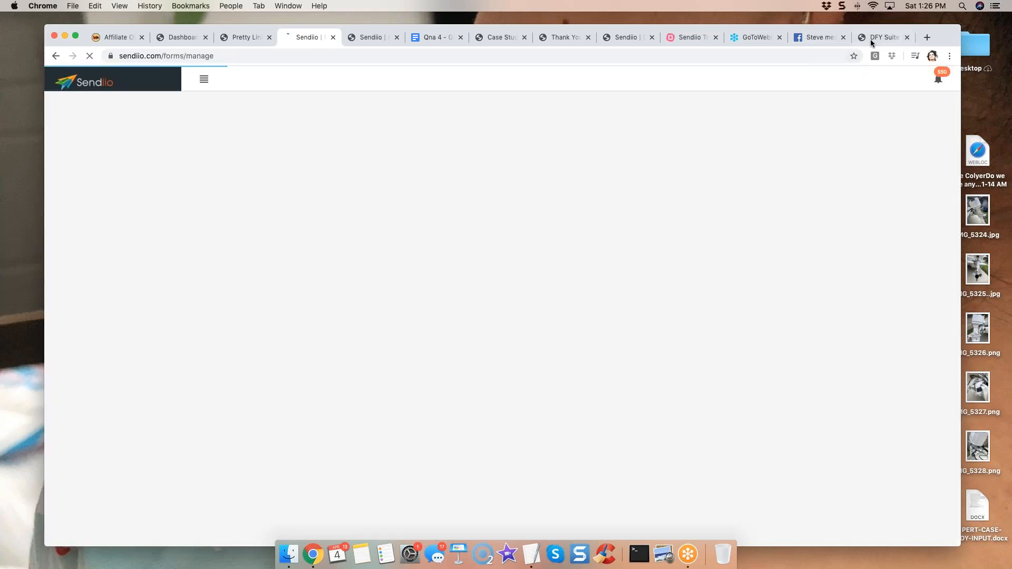
- Switch to the DFY Suite page, log in to WordPress with the prefilled credentials and launch the "DFY Suite – Early" page in the Live Editor
{"action": "left_click", "coordinate": [870, 41]}
{"action": "left_click", "coordinate": [316, 78]}
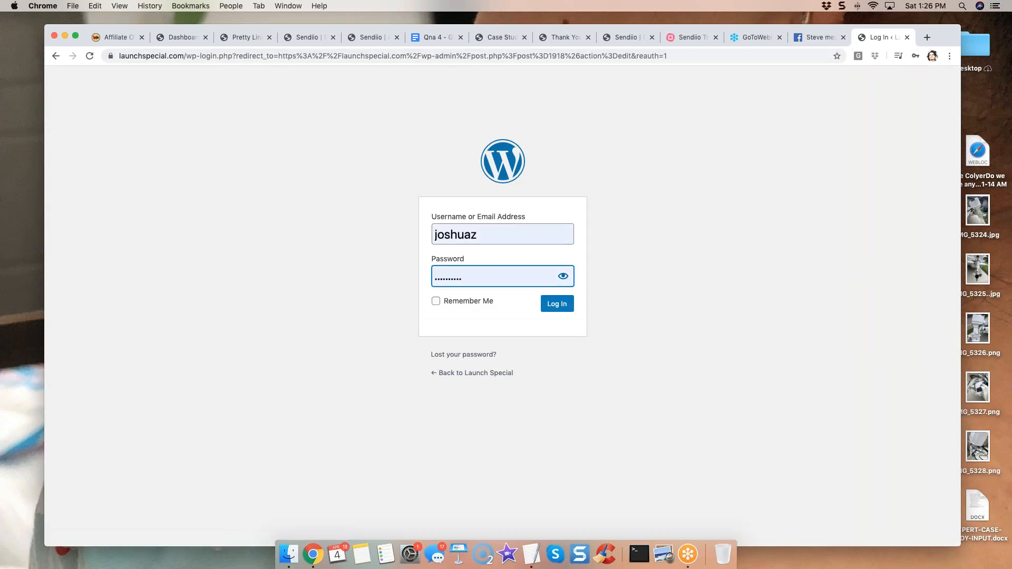
{"action": "left_click", "coordinate": [559, 306]}
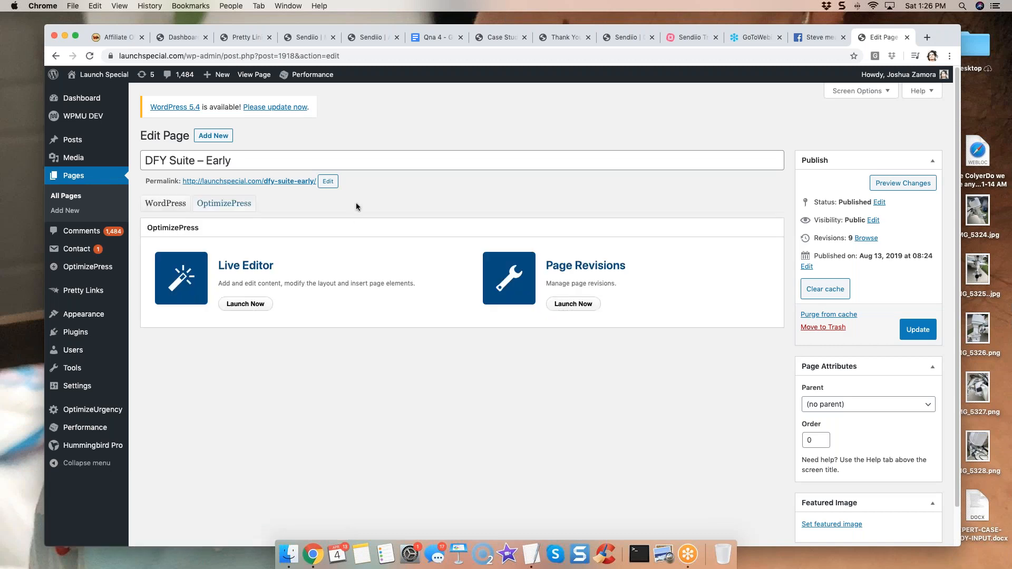
{"action": "left_click", "coordinate": [260, 305]}
{"action": "left_click", "coordinate": [876, 36]}
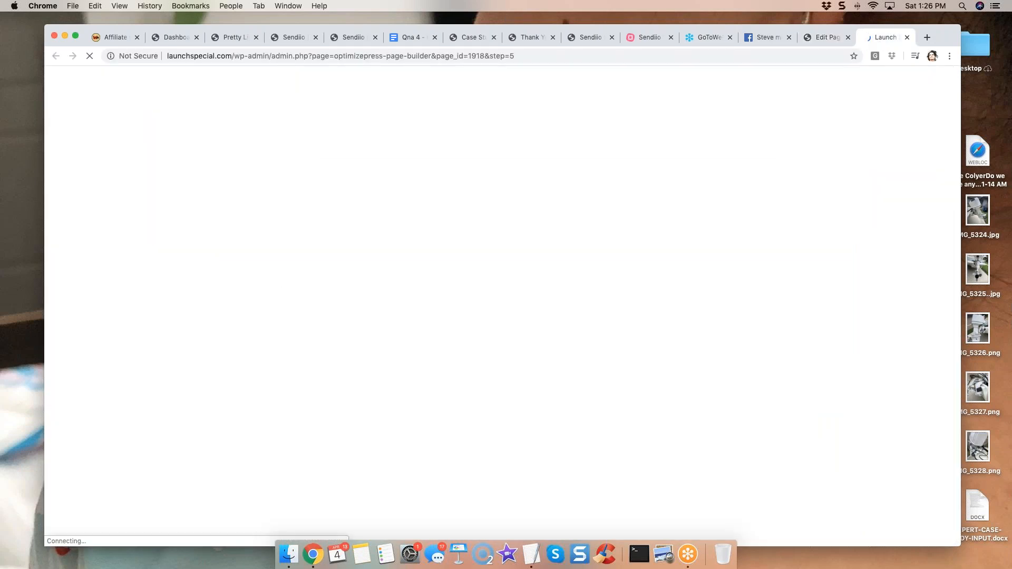
- Switch back to Sendiio's forms list and copy the HTML code of the "DFY Suite Prelaunch" form
{"action": "left_click", "coordinate": [357, 37]}
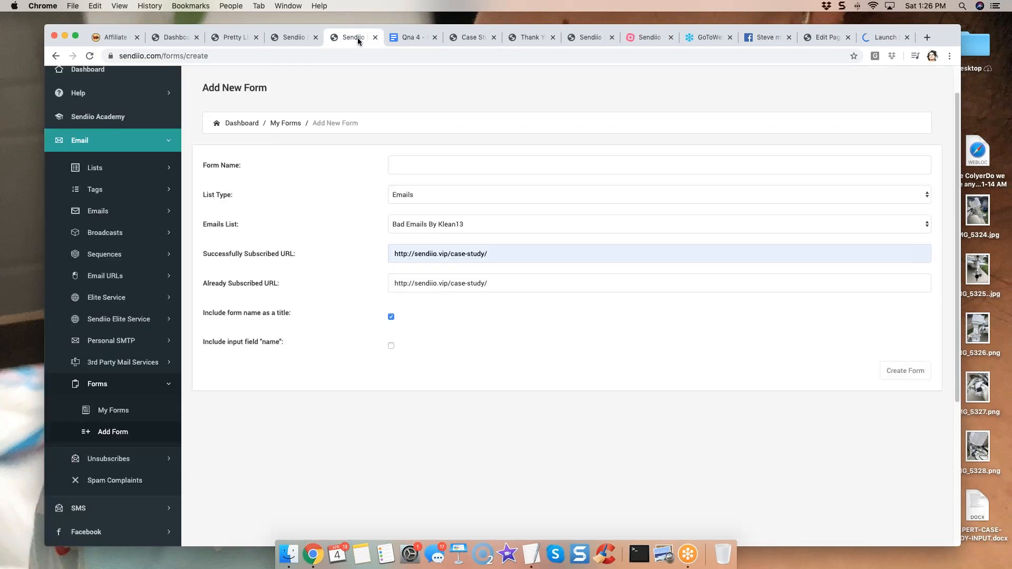
{"action": "left_click", "coordinate": [289, 36]}
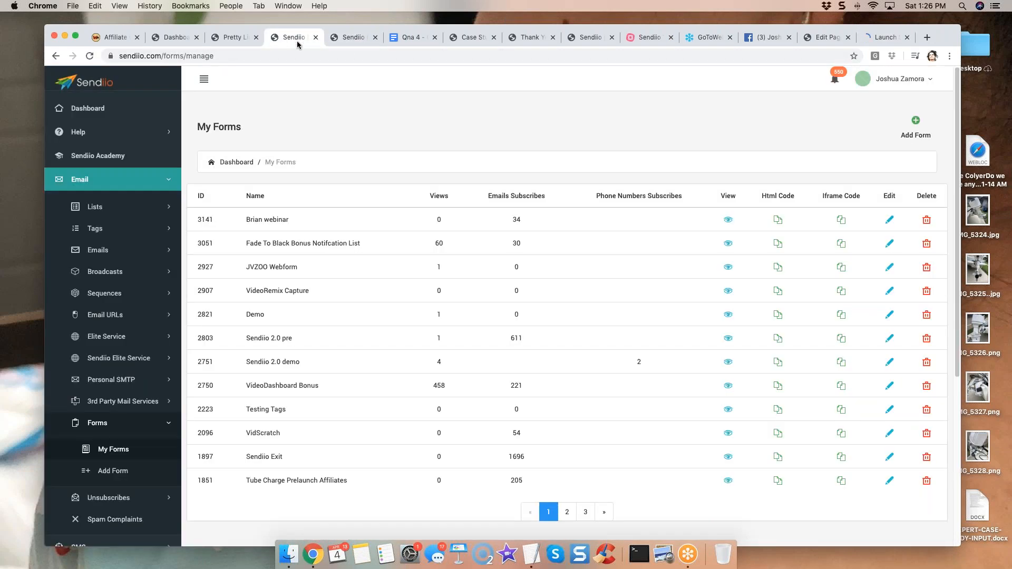
{"action": "scroll", "coordinate": [383, 343], "scroll_direction": "down", "scroll_amount": 1}
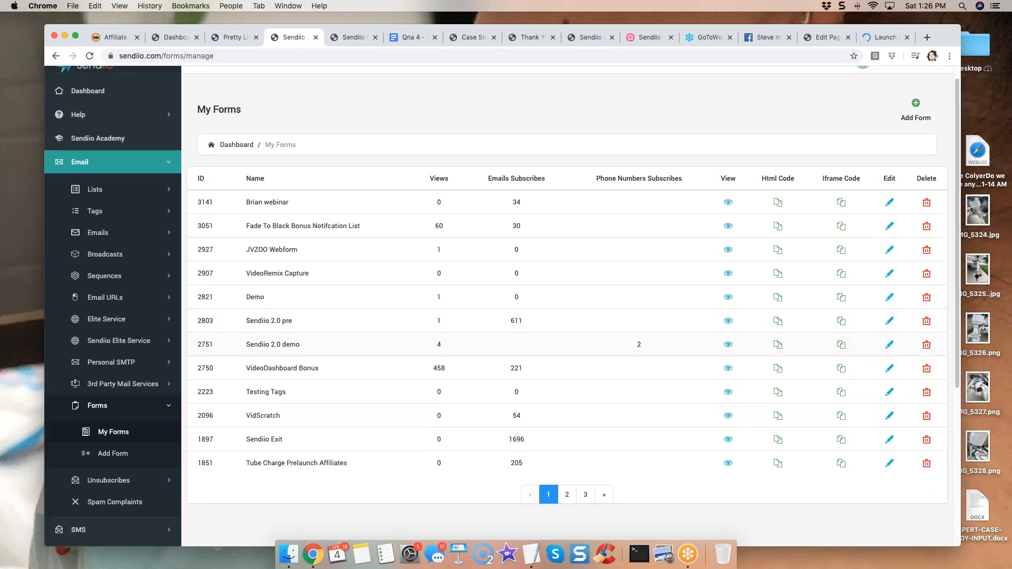
{"action": "left_click", "coordinate": [586, 496]}
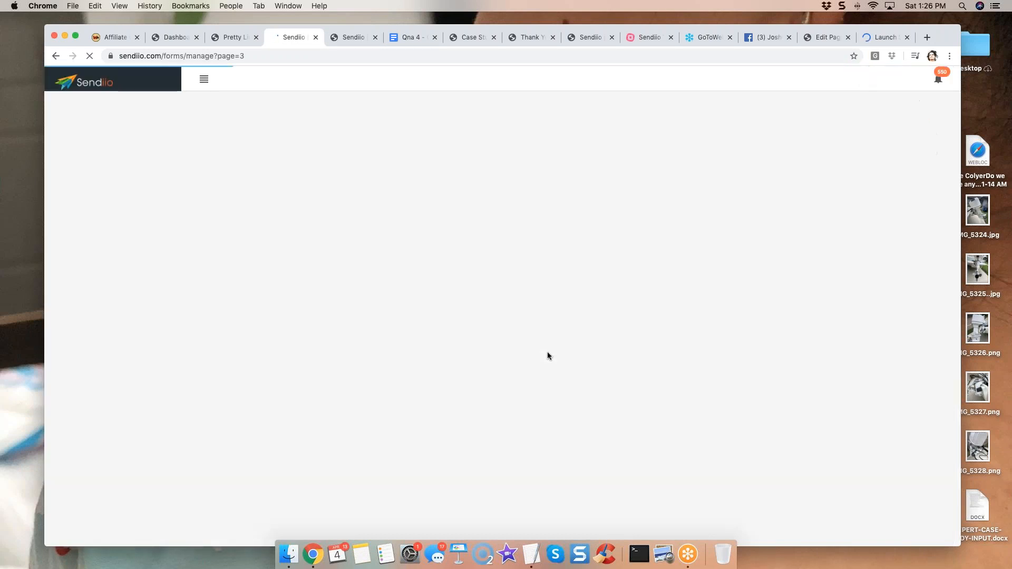
{"action": "scroll", "coordinate": [389, 351], "scroll_direction": "down", "scroll_amount": 4}
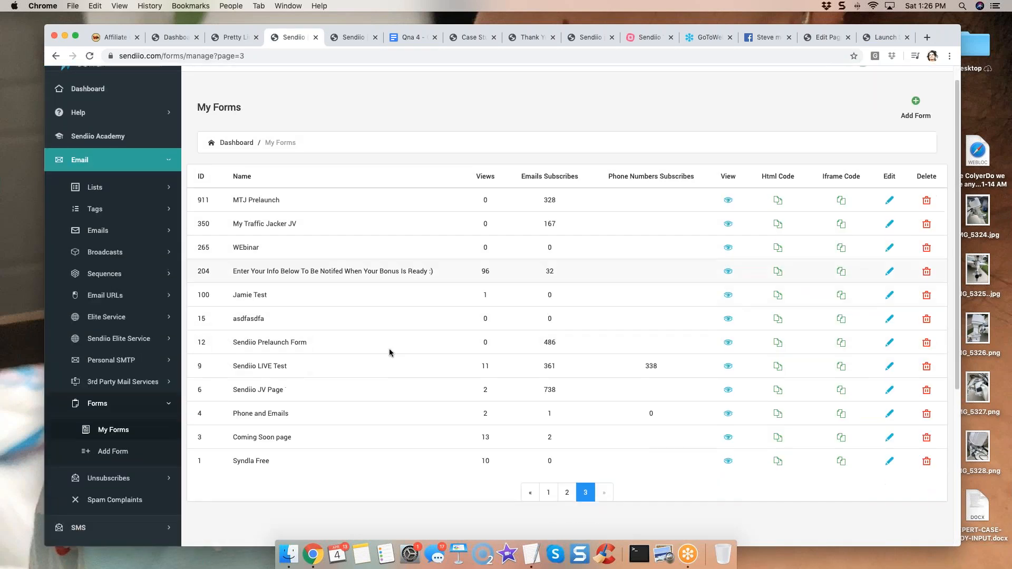
{"action": "left_click", "coordinate": [566, 433]}
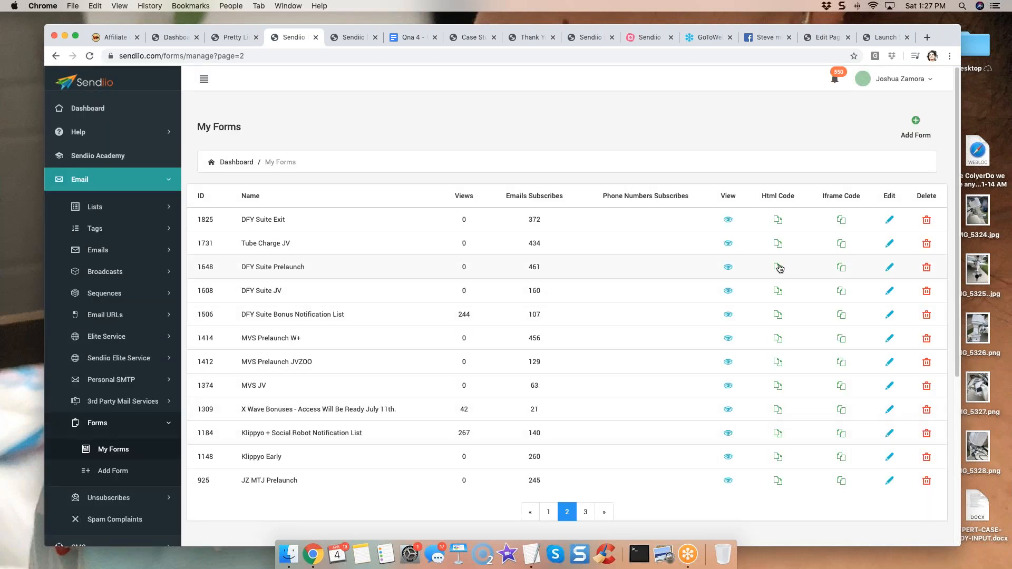
{"action": "left_click", "coordinate": [778, 267]}
- Return to the Live Editor and open the settings of the opt-in box beneath the countdown, showing its form HTML
{"action": "left_click", "coordinate": [876, 38]}
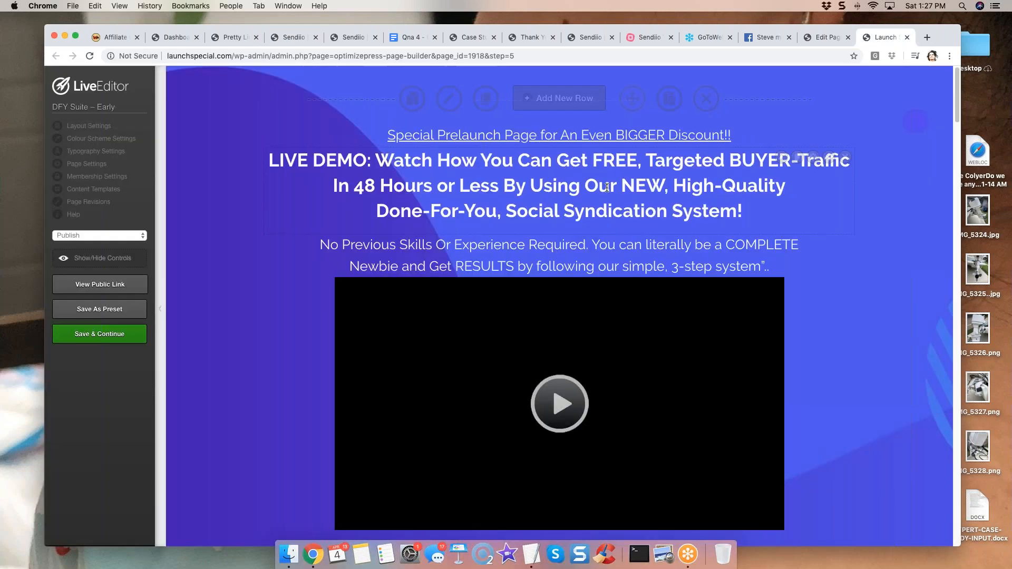
{"action": "scroll", "coordinate": [564, 168], "scroll_direction": "down", "scroll_amount": 5}
{"action": "scroll", "coordinate": [712, 276], "scroll_direction": "up", "scroll_amount": 1}
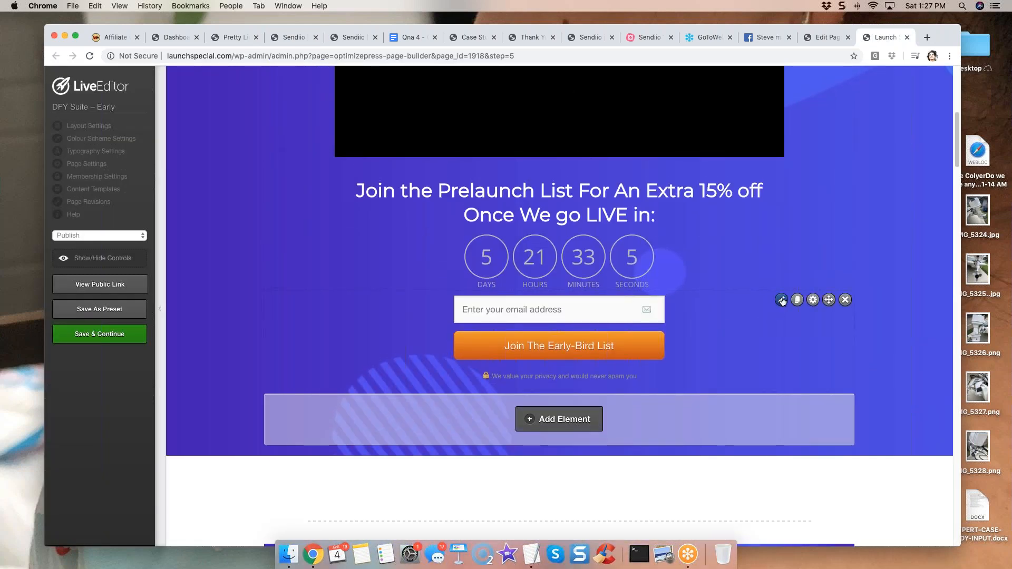
{"action": "left_click", "coordinate": [782, 300]}
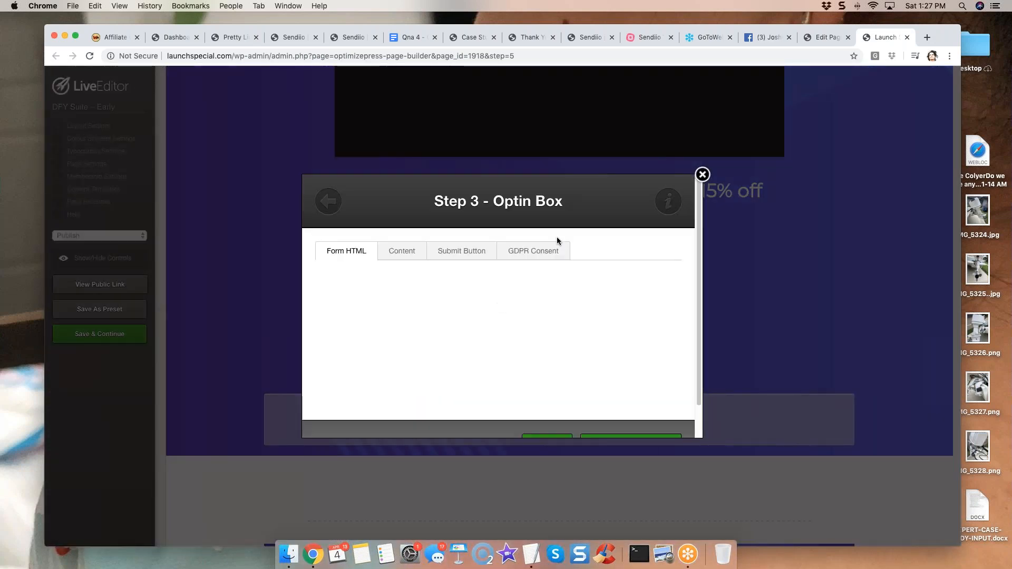
{"action": "scroll", "coordinate": [601, 241], "scroll_direction": "down", "scroll_amount": 2}
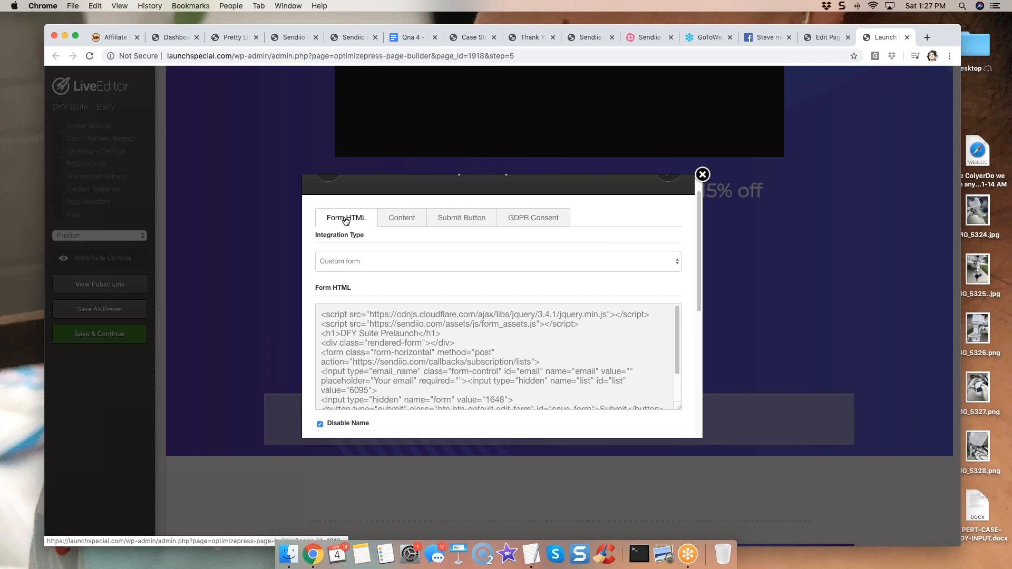
{"action": "scroll", "coordinate": [350, 225], "scroll_direction": "up", "scroll_amount": 2}
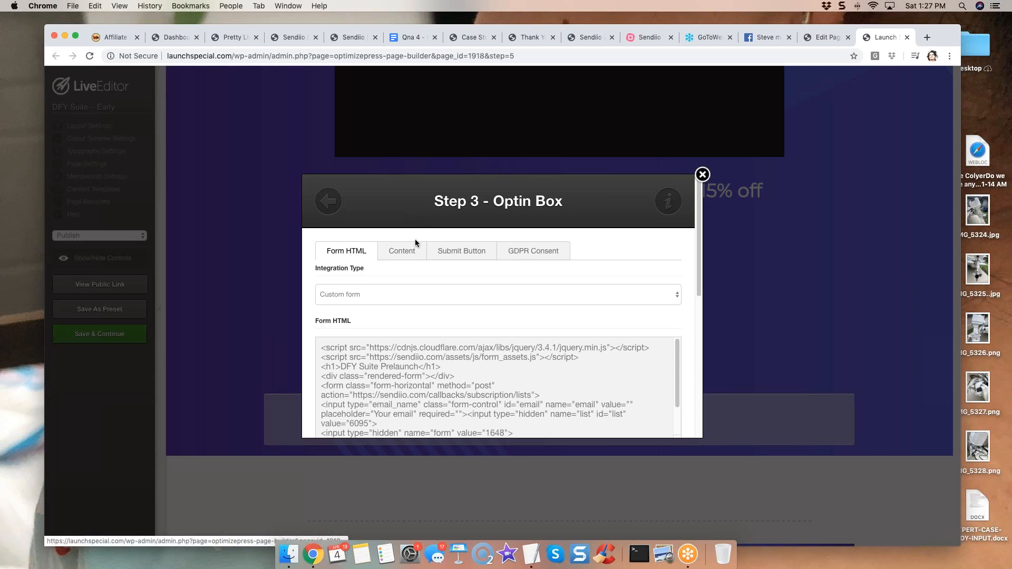
- Choose "Custom form" as the opt-in box's integration type and look over its remaining form settings
{"action": "left_click", "coordinate": [395, 293]}
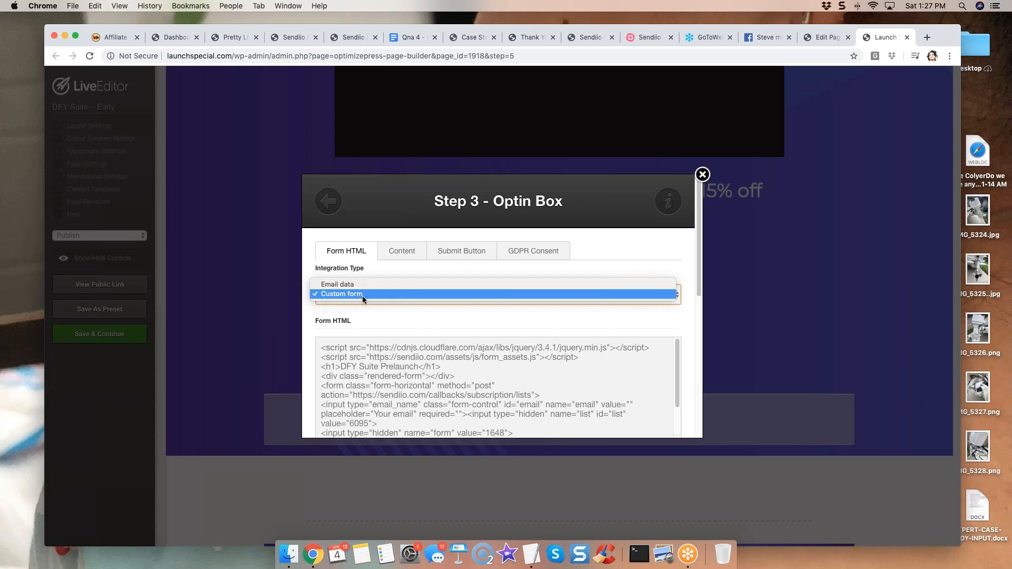
{"action": "left_click", "coordinate": [362, 293]}
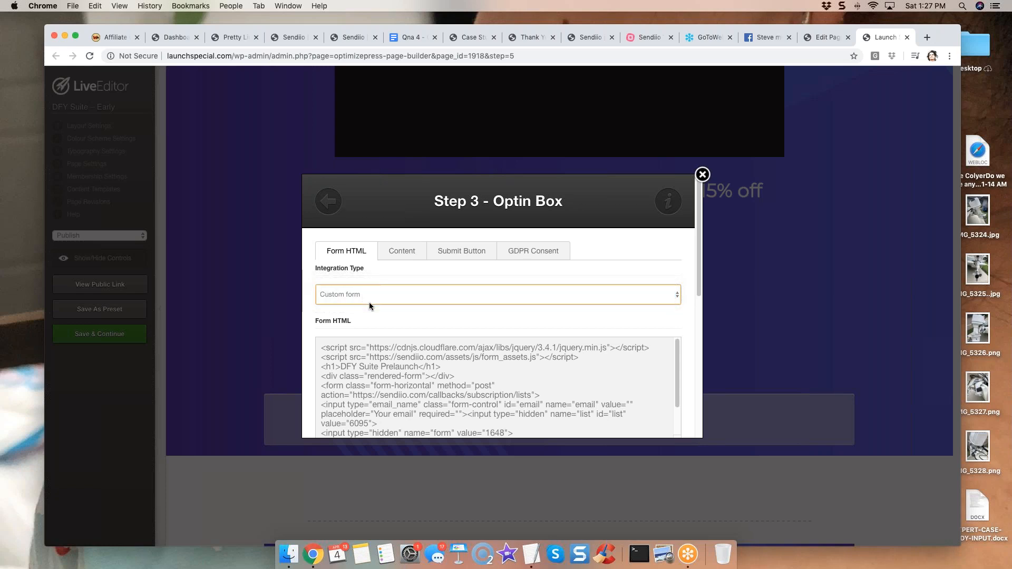
{"action": "scroll", "coordinate": [447, 295], "scroll_direction": "down", "scroll_amount": 10}
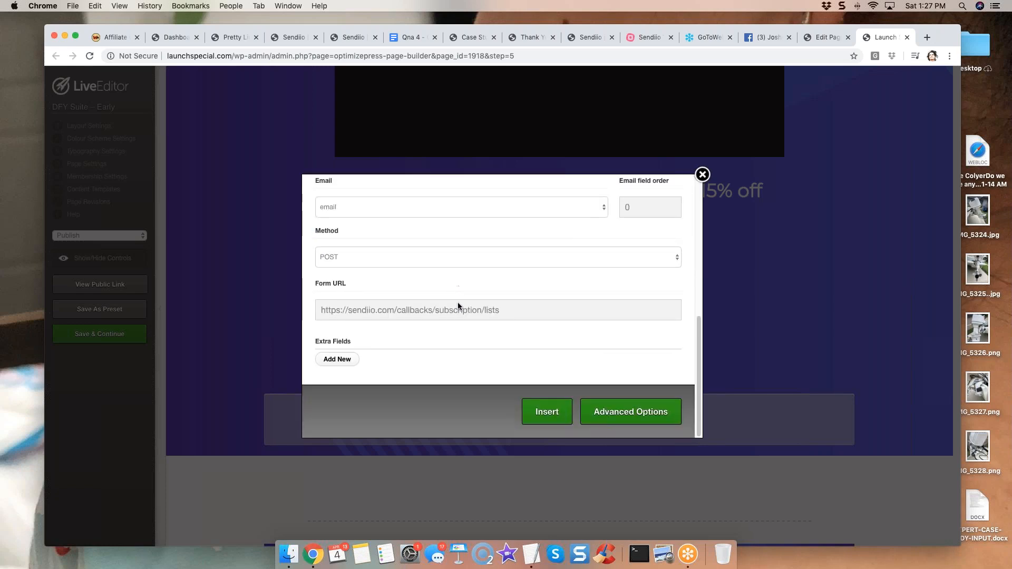
{"action": "scroll", "coordinate": [383, 371], "scroll_direction": "up", "scroll_amount": 10}
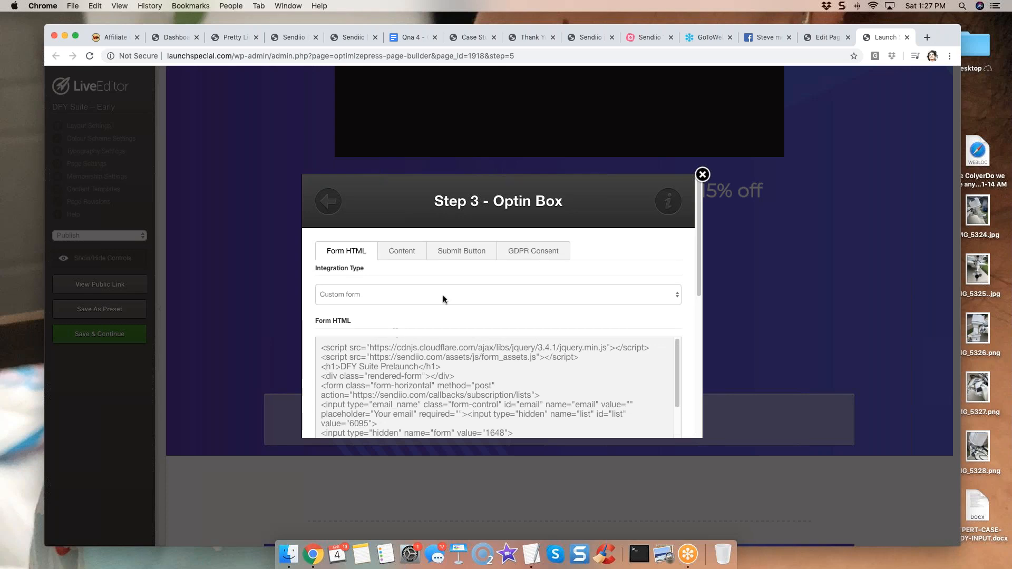
{"action": "scroll", "coordinate": [455, 269], "scroll_direction": "down", "scroll_amount": 2}
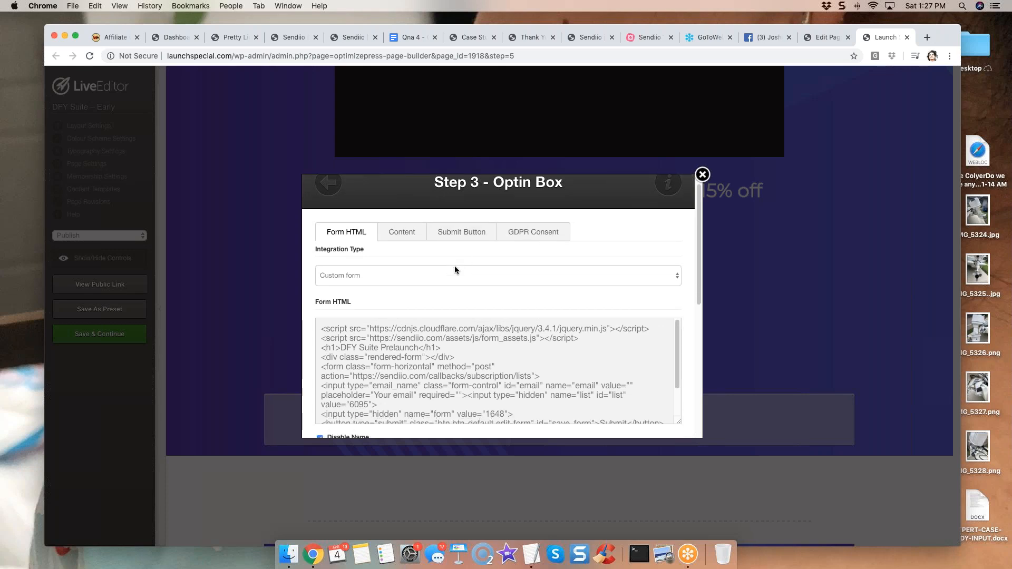
{"action": "left_click", "coordinate": [406, 273]}
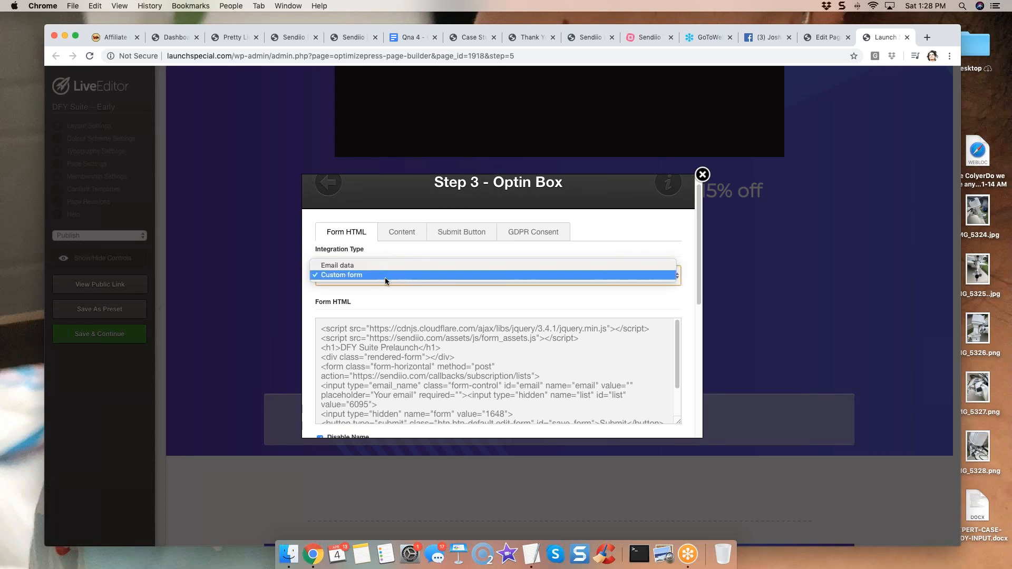
{"action": "left_click", "coordinate": [385, 276]}
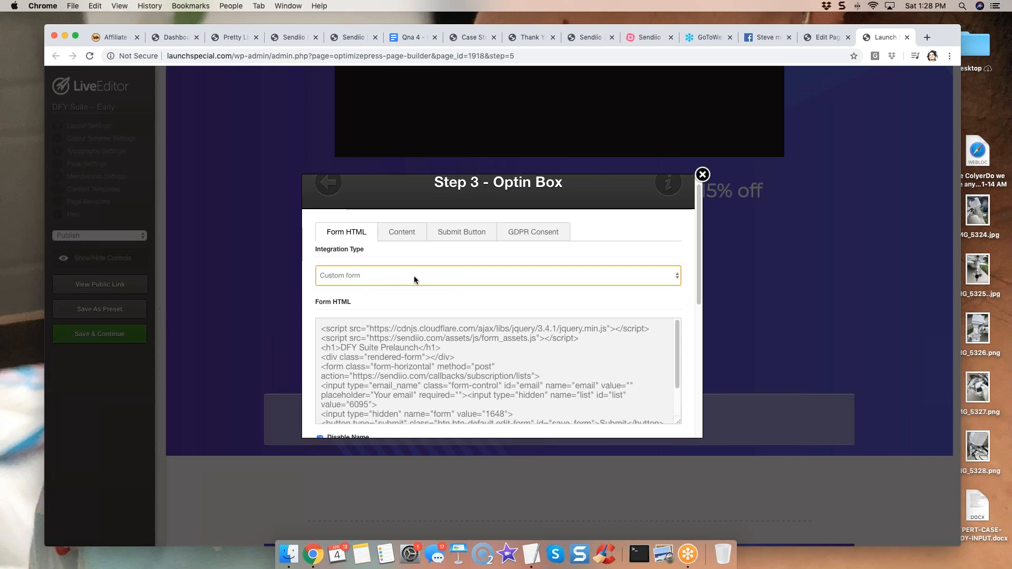
- Replace the opt-in box's entire form HTML with the code copied from the Sendiio form
{"action": "scroll", "coordinate": [417, 280], "scroll_direction": "down", "scroll_amount": 3}
{"action": "left_click", "coordinate": [430, 291]}
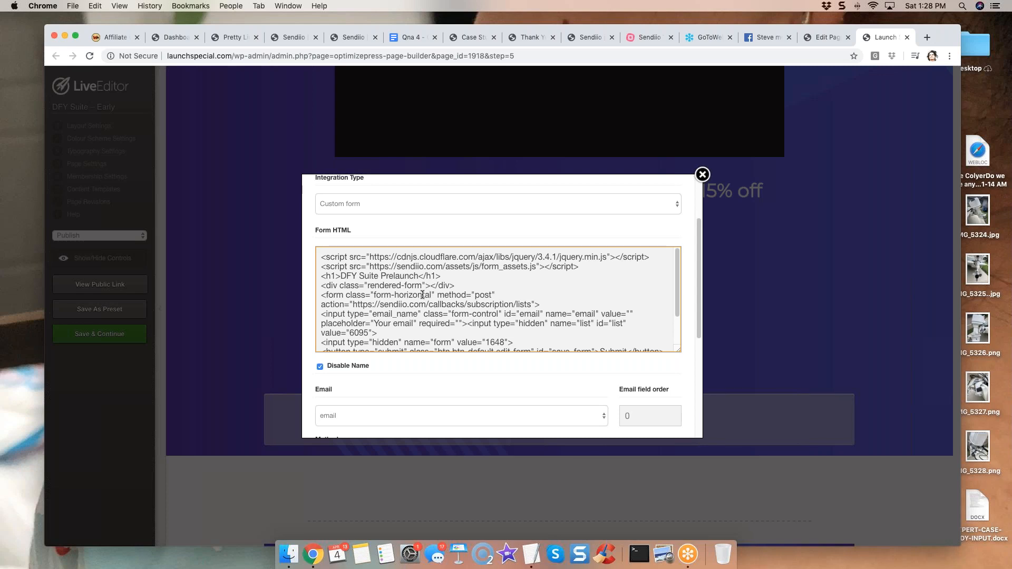
{"action": "key", "text": "super+a"}
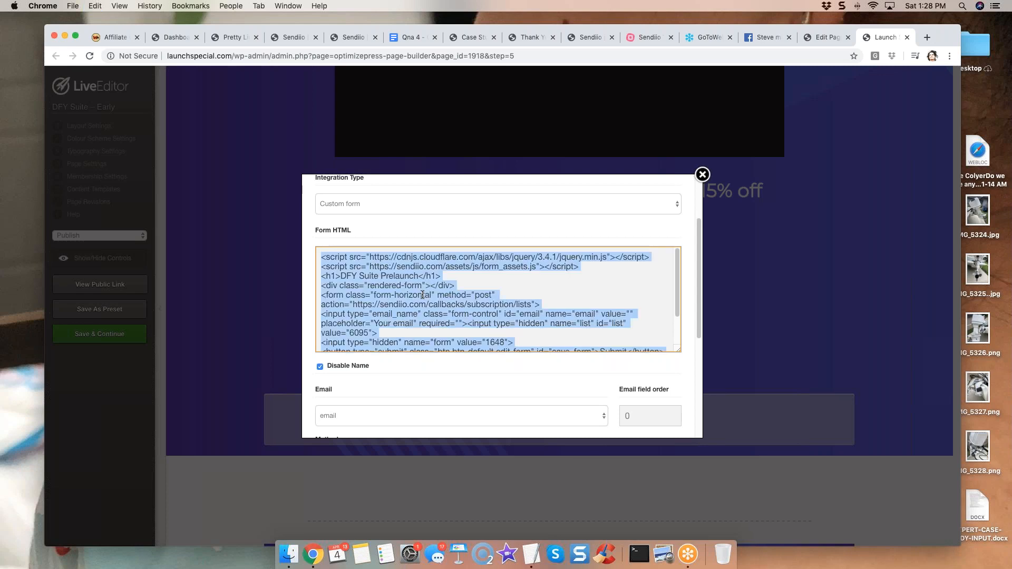
{"action": "key", "text": "super+v"}
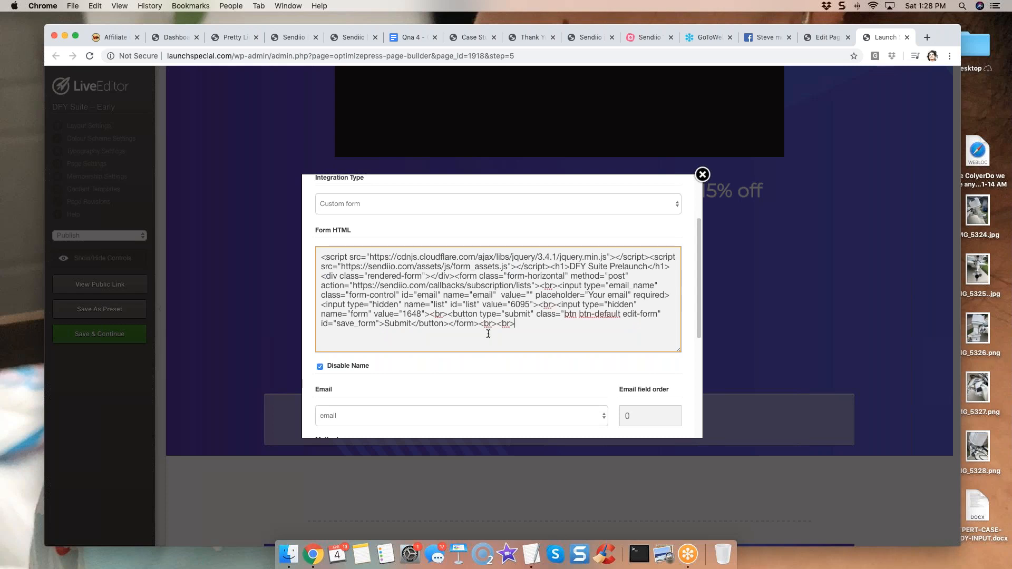
{"action": "left_click", "coordinate": [491, 366]}
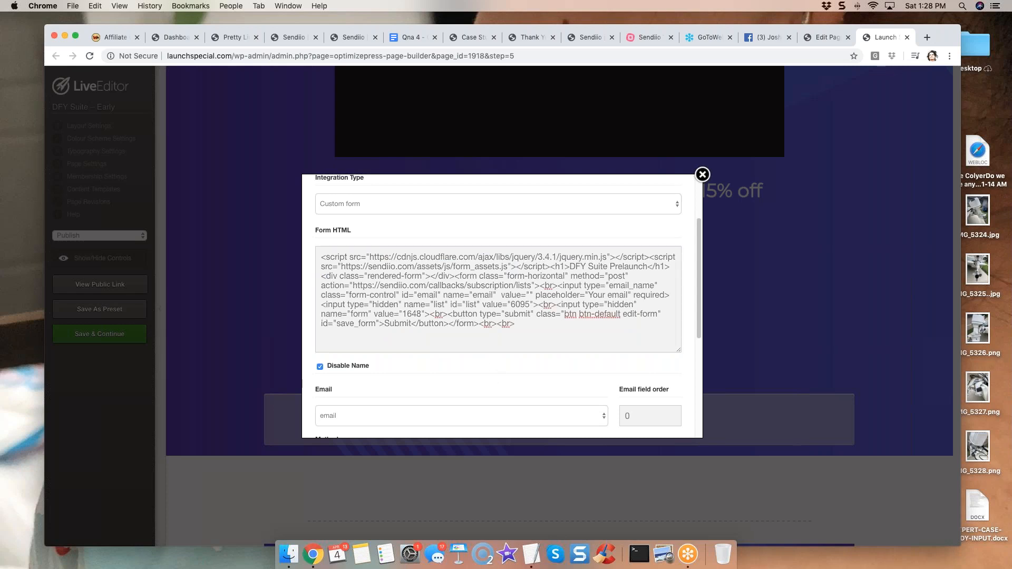
- Examine the pasted form HTML together with the Disable Name, email field, method and form URL settings
{"action": "scroll", "coordinate": [517, 291], "scroll_direction": "down", "scroll_amount": 5}
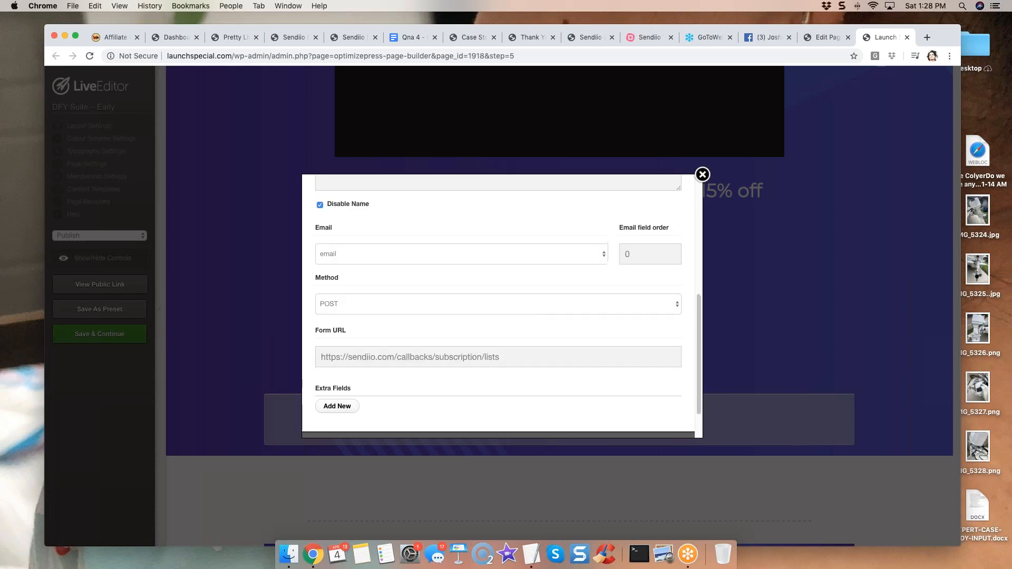
{"action": "scroll", "coordinate": [522, 290], "scroll_direction": "up", "scroll_amount": 5}
{"action": "scroll", "coordinate": [522, 290], "scroll_direction": "down", "scroll_amount": 5}
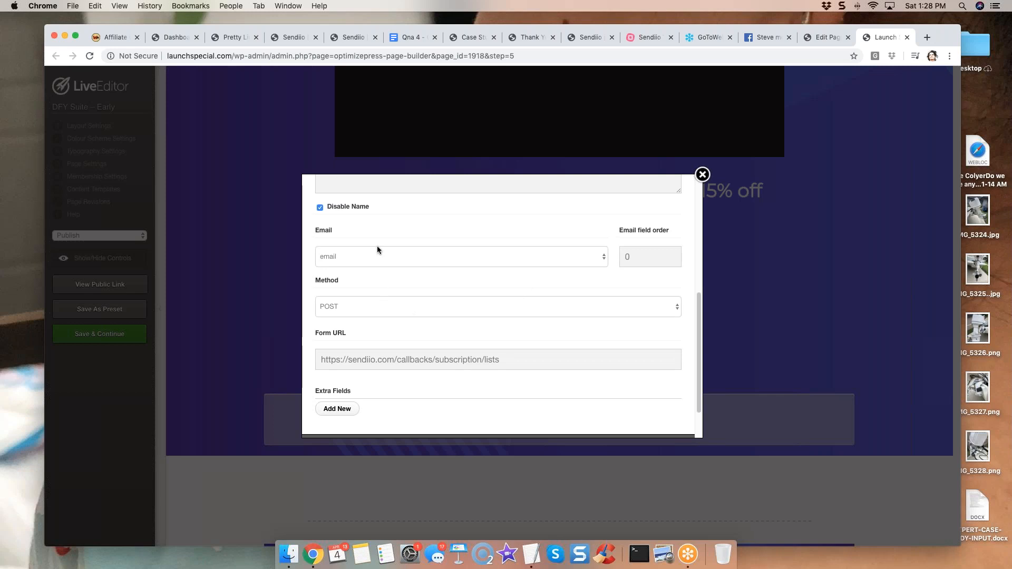
{"action": "scroll", "coordinate": [378, 248], "scroll_direction": "up", "scroll_amount": 1}
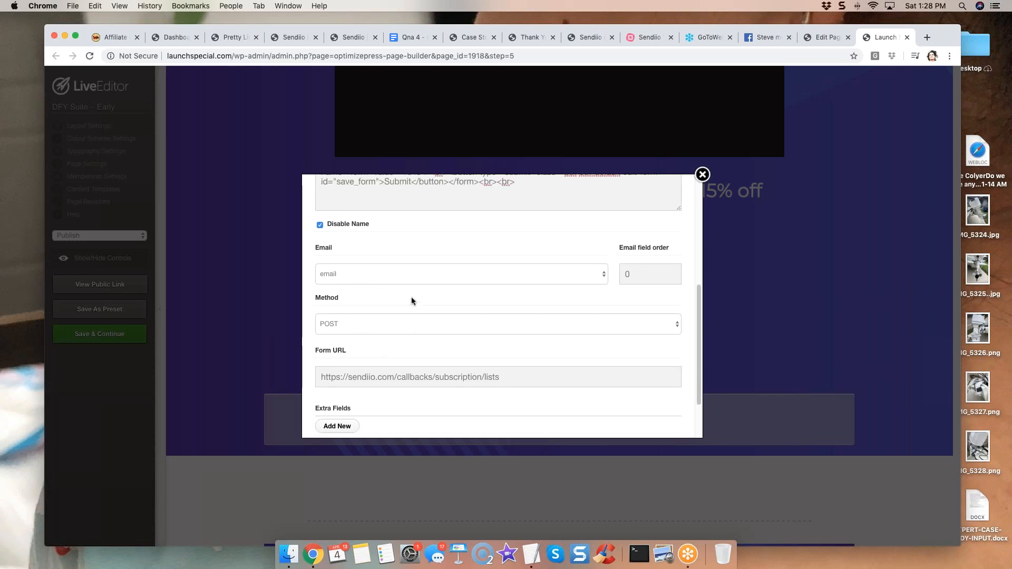
{"action": "scroll", "coordinate": [421, 272], "scroll_direction": "up", "scroll_amount": 5}
{"action": "scroll", "coordinate": [334, 311], "scroll_direction": "down", "scroll_amount": 4}
{"action": "scroll", "coordinate": [378, 305], "scroll_direction": "down", "scroll_amount": 2}
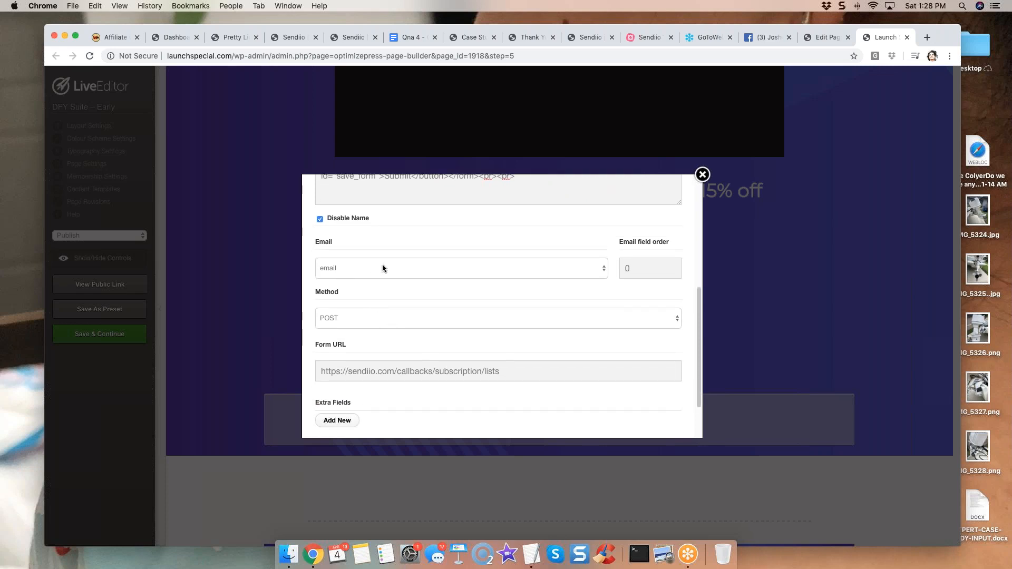
{"action": "scroll", "coordinate": [422, 272], "scroll_direction": "up", "scroll_amount": 5}
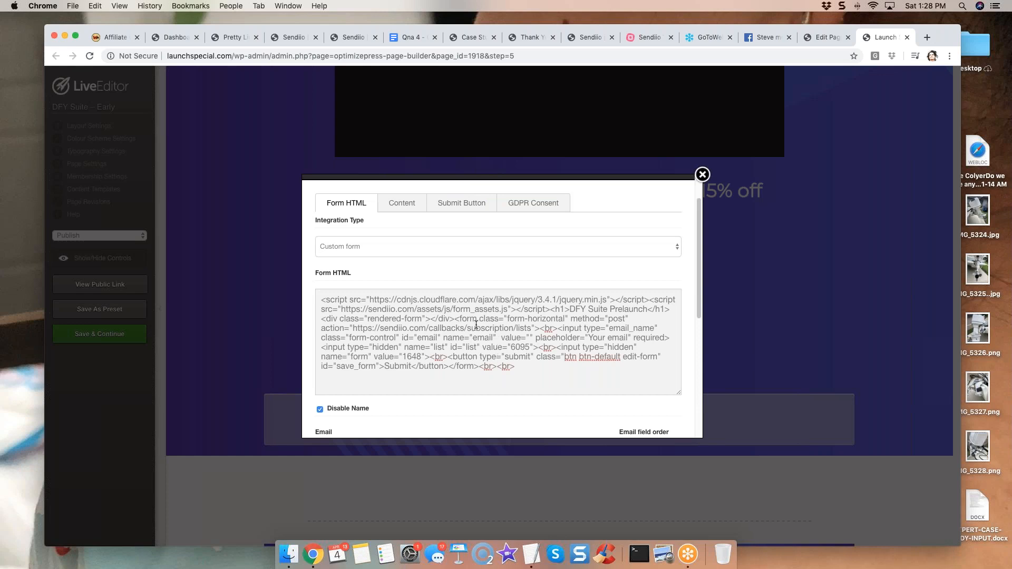
{"action": "scroll", "coordinate": [470, 322], "scroll_direction": "down", "scroll_amount": 5}
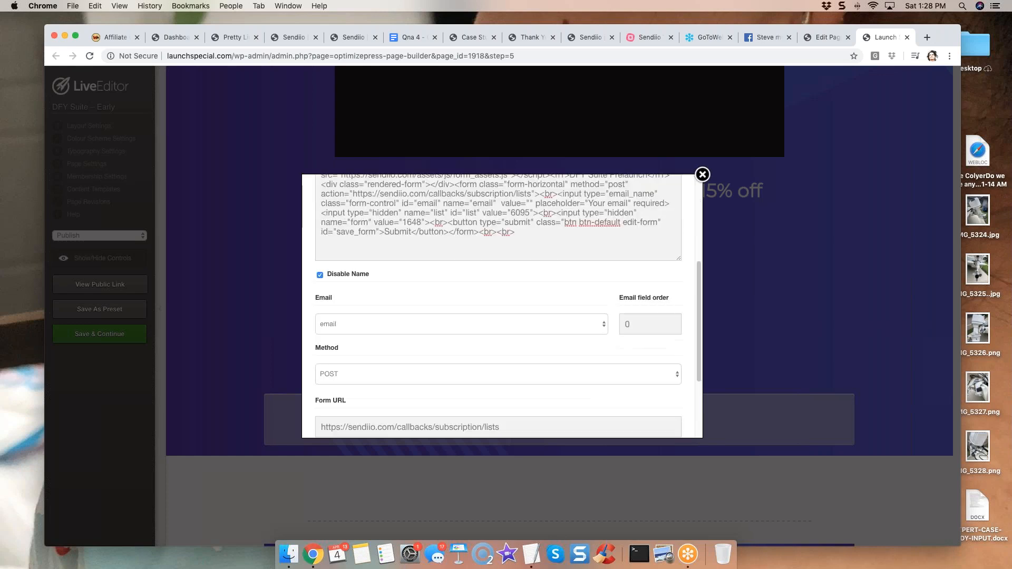
- Keep email as the email field and POST as the method, and insert the opt-in box with the Sendiio form settings
{"action": "scroll", "coordinate": [401, 314], "scroll_direction": "down", "scroll_amount": 2}
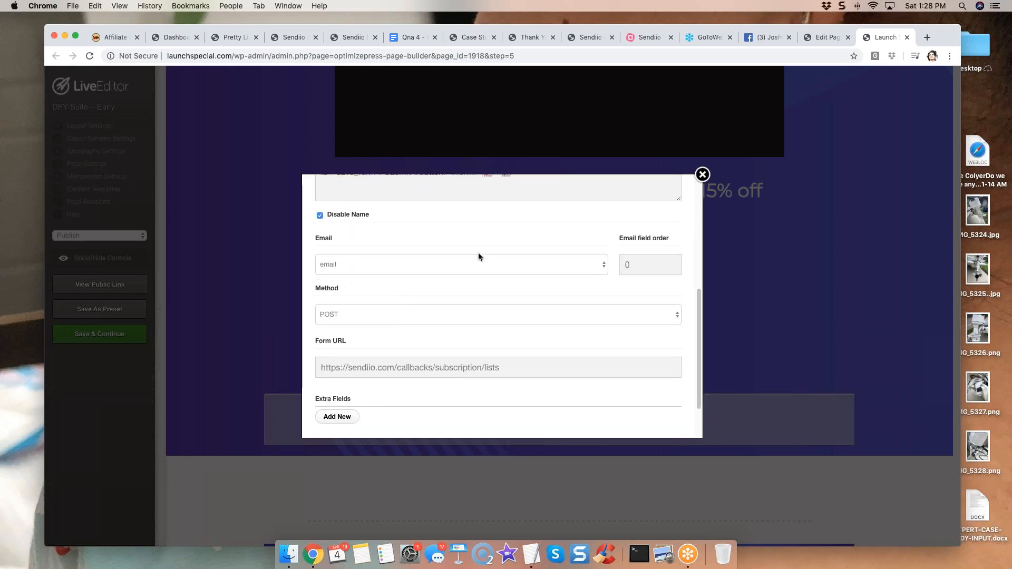
{"action": "left_click", "coordinate": [373, 265]}
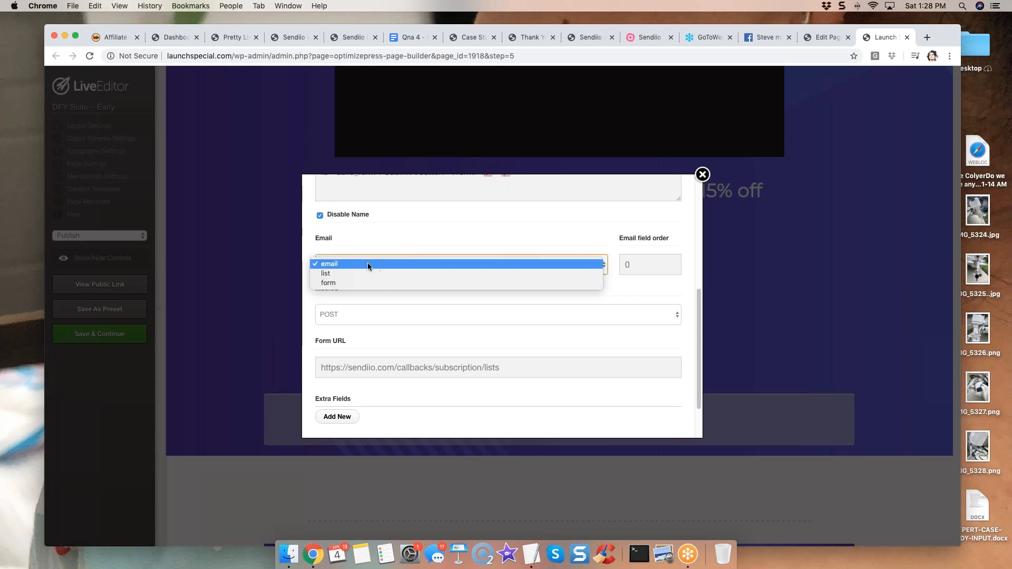
{"action": "left_click", "coordinate": [352, 265]}
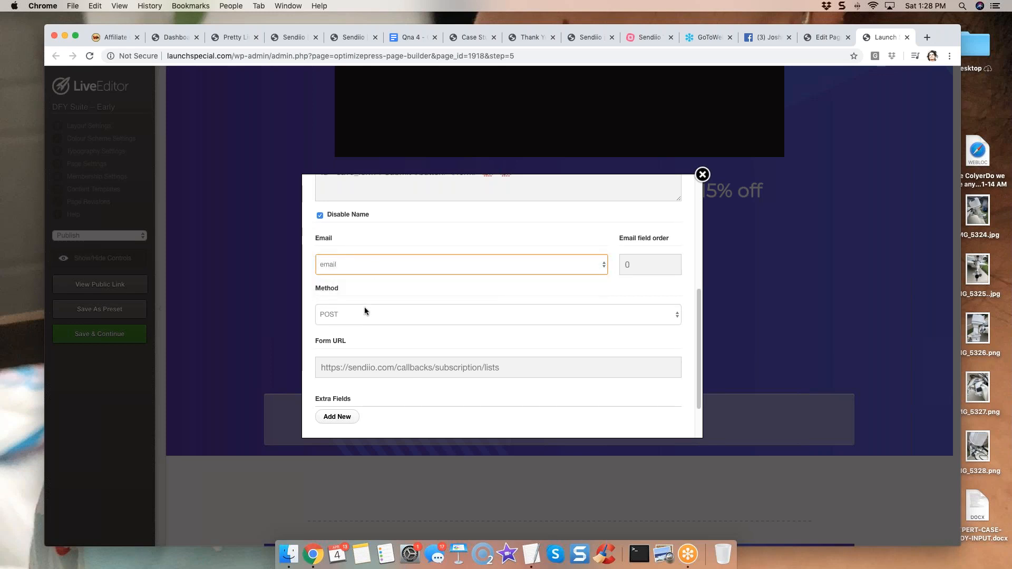
{"action": "scroll", "coordinate": [365, 306], "scroll_direction": "down", "scroll_amount": 1}
{"action": "left_click", "coordinate": [347, 298]}
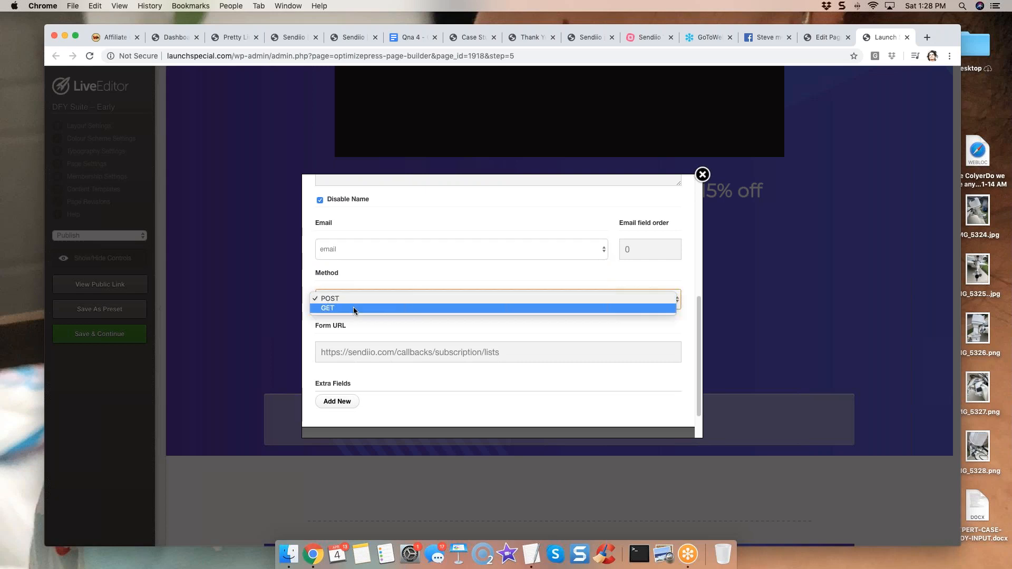
{"action": "left_click", "coordinate": [355, 299]}
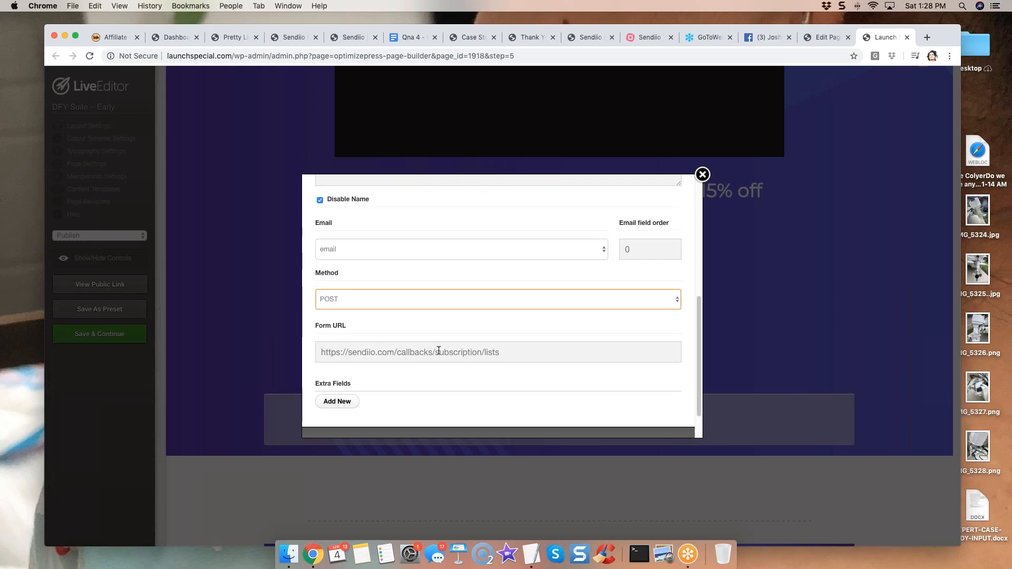
{"action": "scroll", "coordinate": [421, 348], "scroll_direction": "down", "scroll_amount": 2}
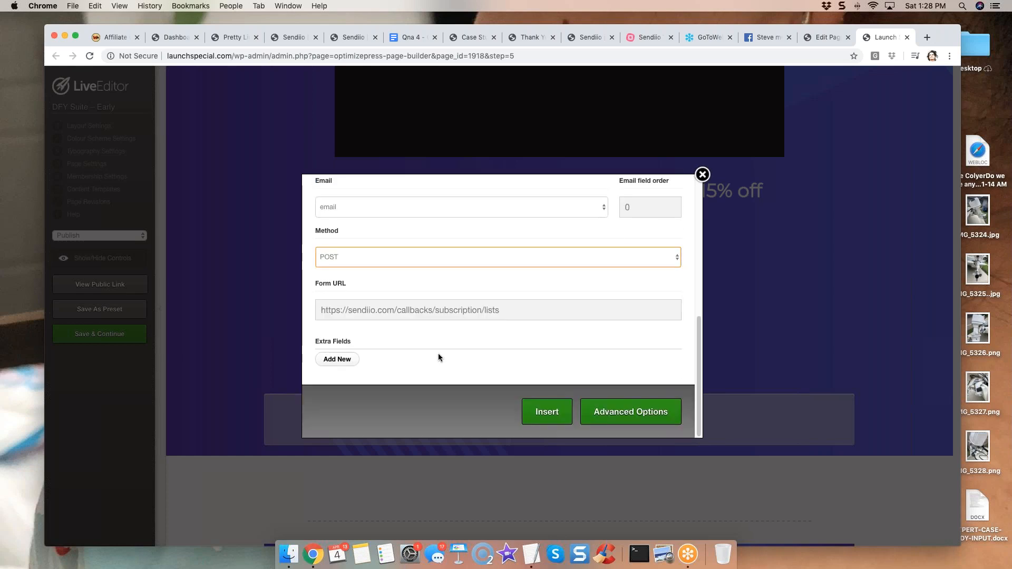
{"action": "left_click", "coordinate": [552, 417]}
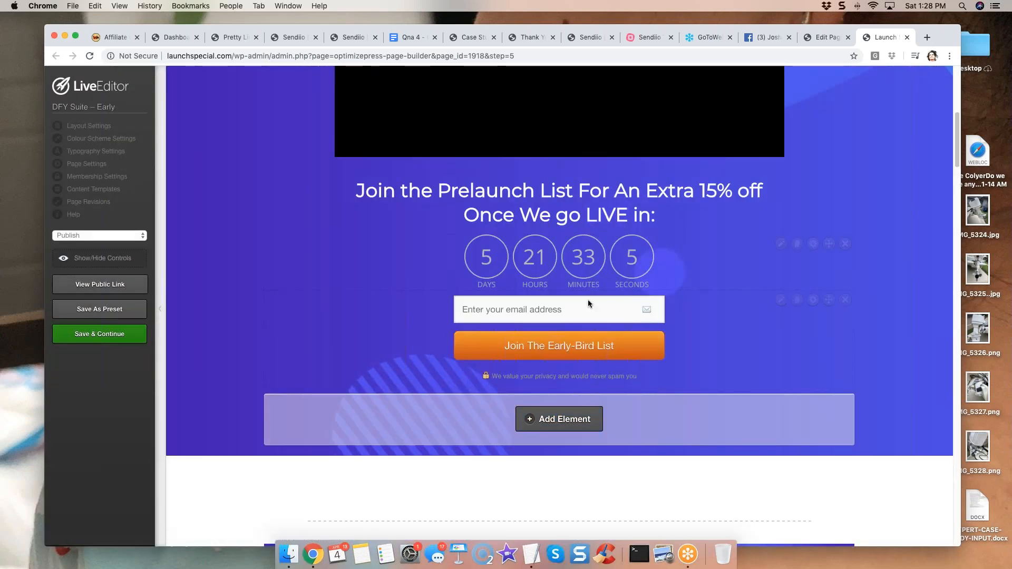
- Save the opt-in page and close the Live Editor, agreeing to leave the site
{"action": "left_click", "coordinate": [117, 336]}
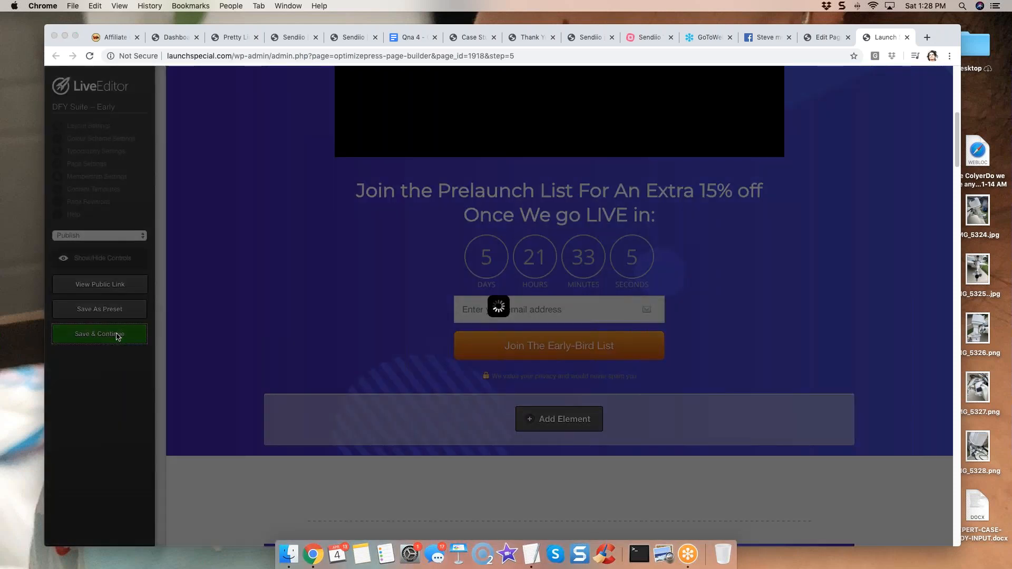
{"action": "left_click", "coordinate": [593, 111]}
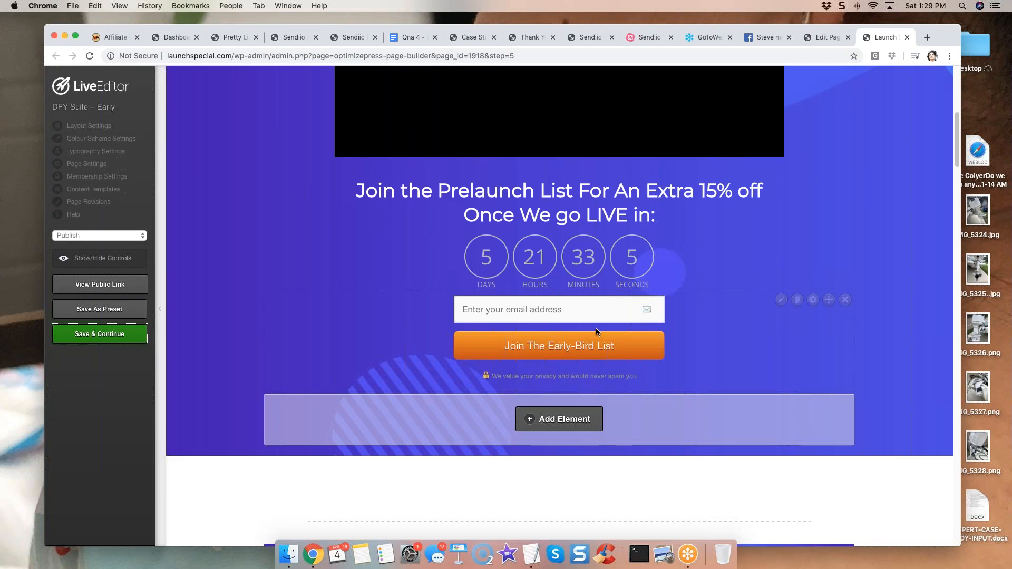
{"action": "key", "text": "super+s"}
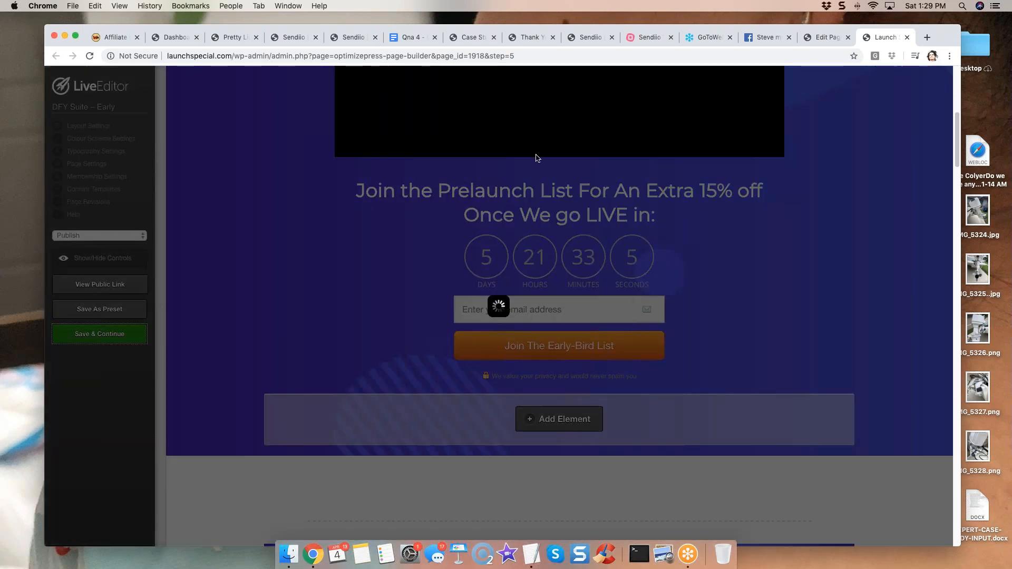
{"action": "key", "text": "Return"}
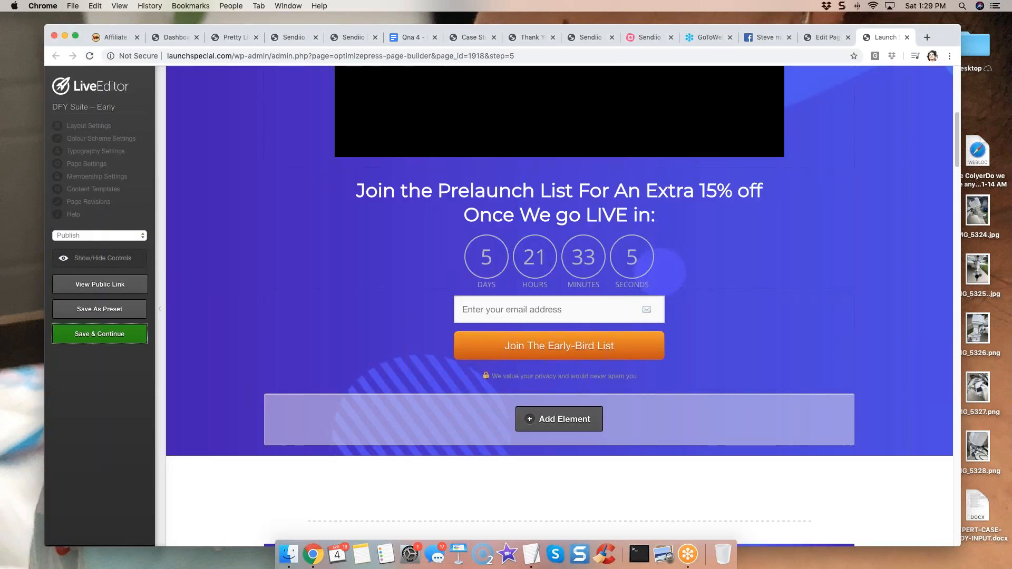
{"action": "left_click", "coordinate": [906, 37]}
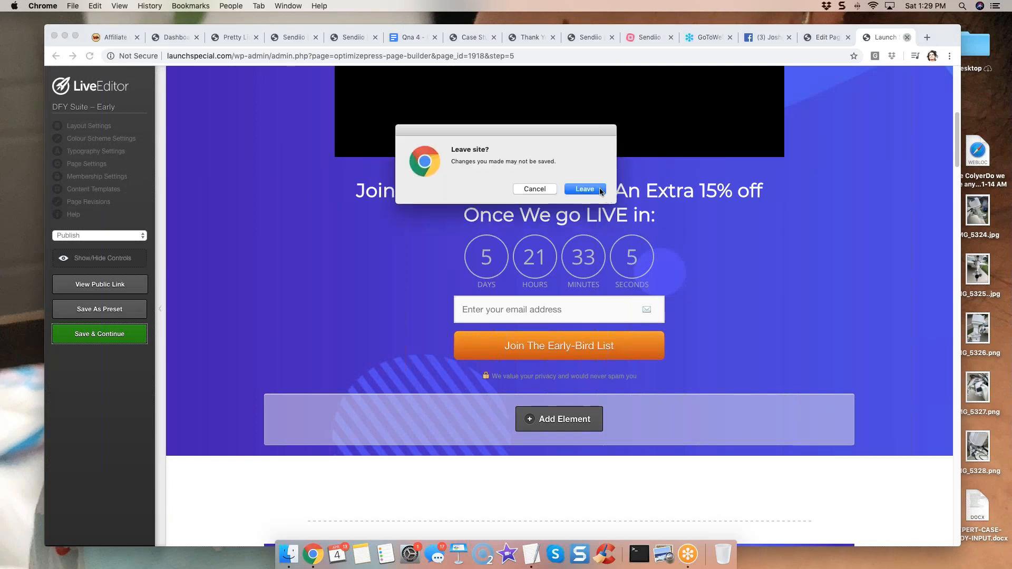
{"action": "left_click", "coordinate": [585, 189]}
- Return to Sendiio's Add New Form page, open the personal SMTP Add Account form and examine its server, sender and sending limit fields
{"action": "left_click", "coordinate": [364, 36]}
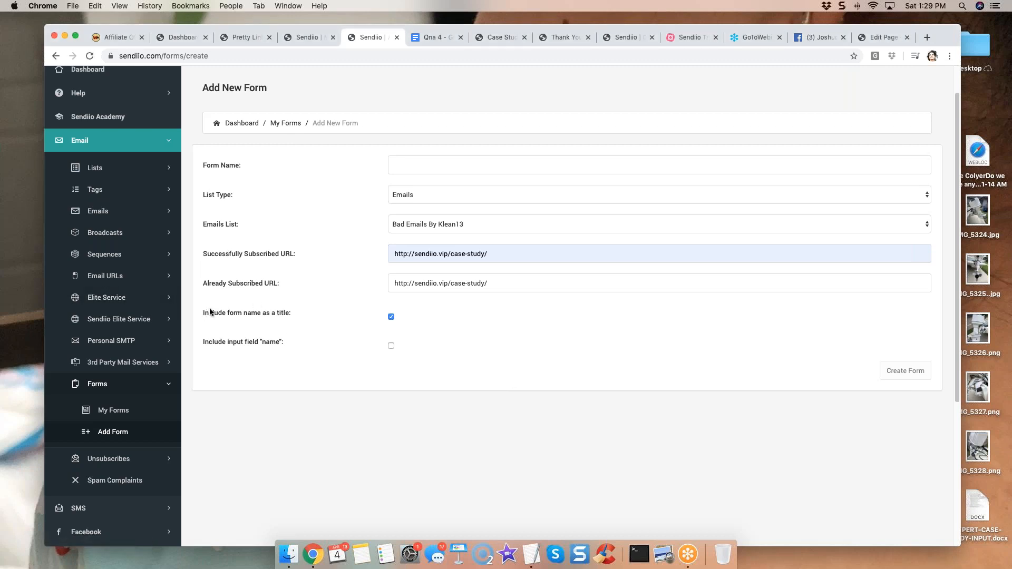
{"action": "left_click", "coordinate": [140, 342]}
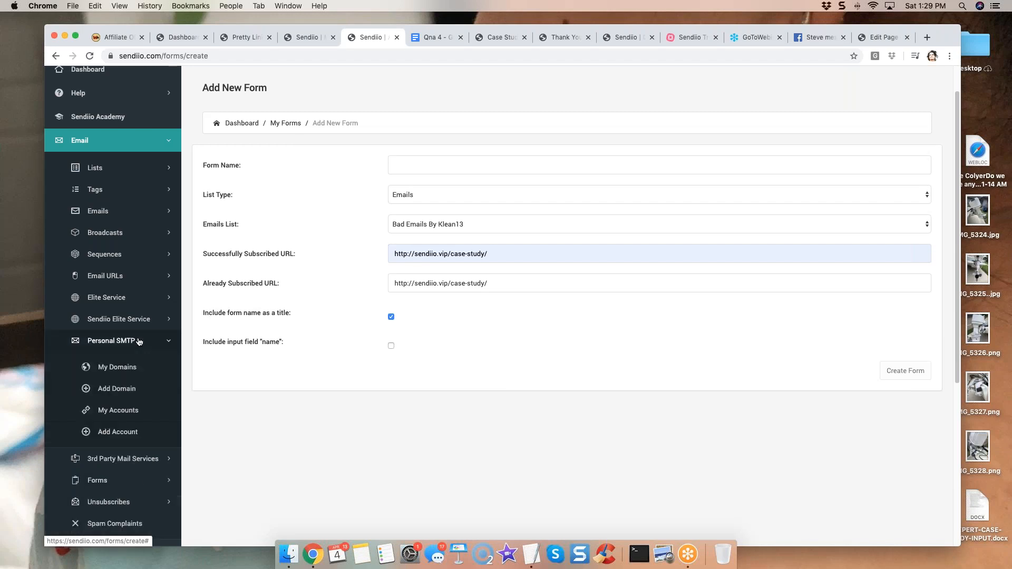
{"action": "left_click", "coordinate": [131, 433]}
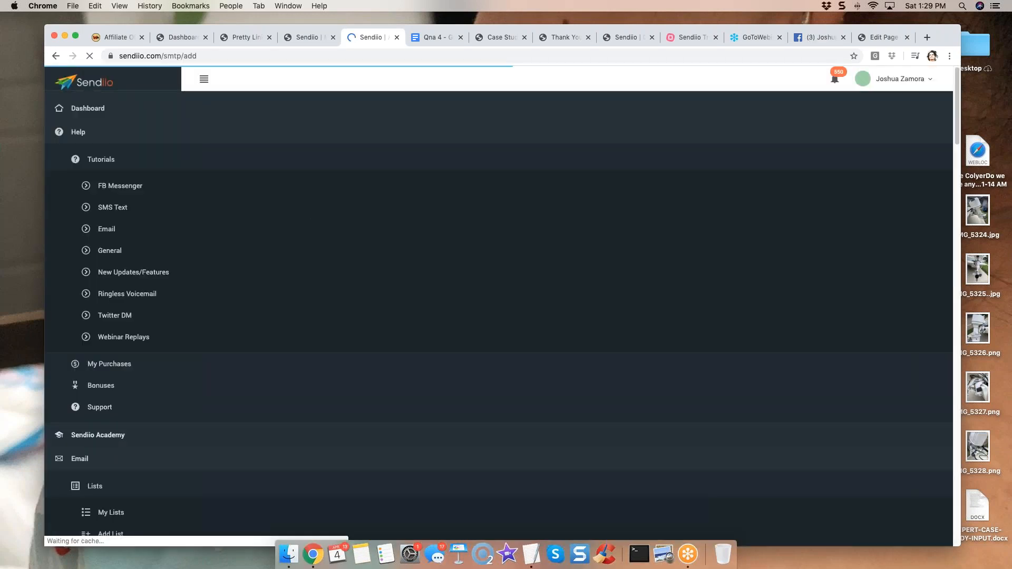
{"action": "scroll", "coordinate": [313, 219], "scroll_direction": "down", "scroll_amount": 2}
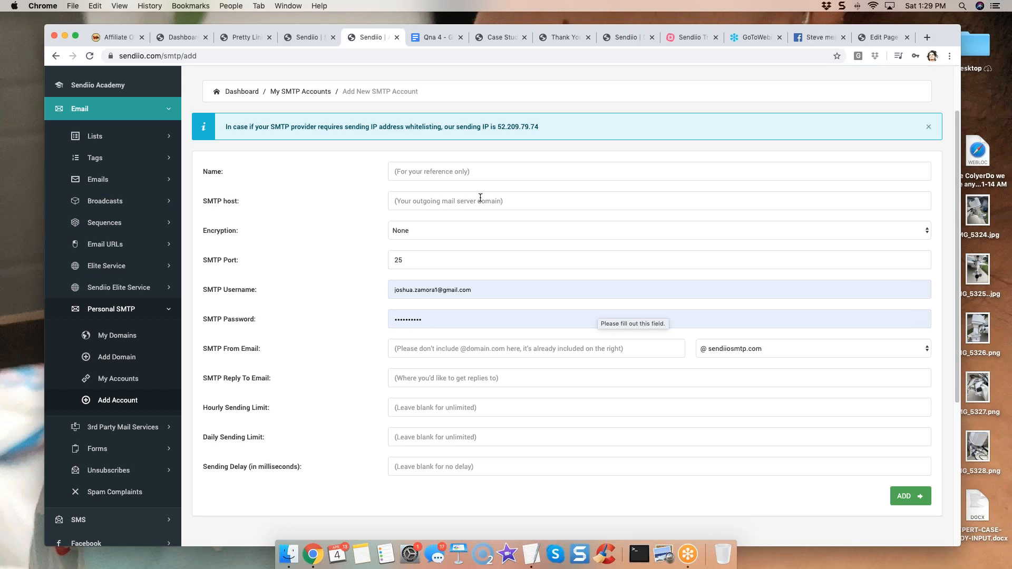
{"action": "scroll", "coordinate": [714, 308], "scroll_direction": "down", "scroll_amount": 5}
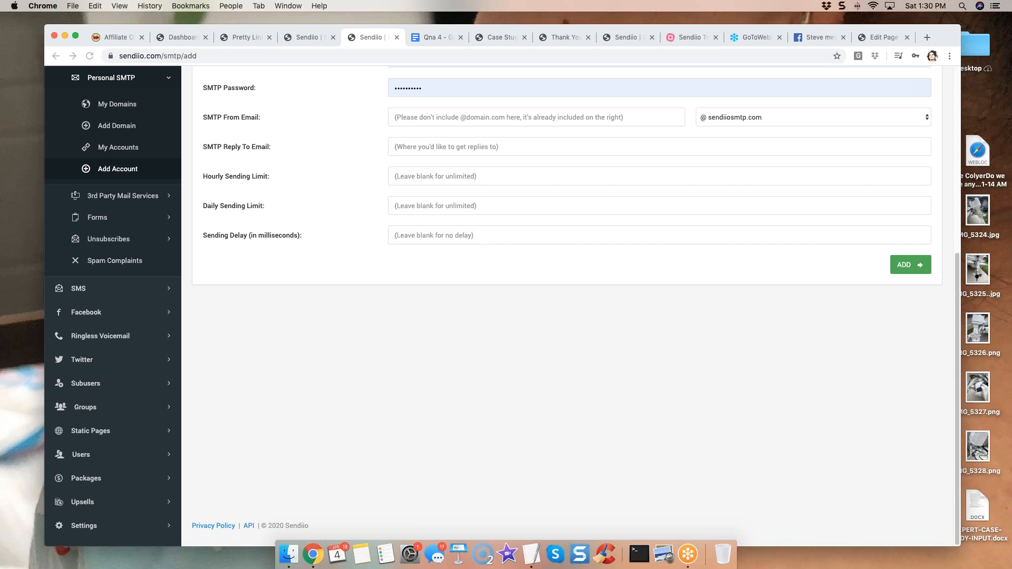
{"action": "left_click", "coordinate": [723, 433]}
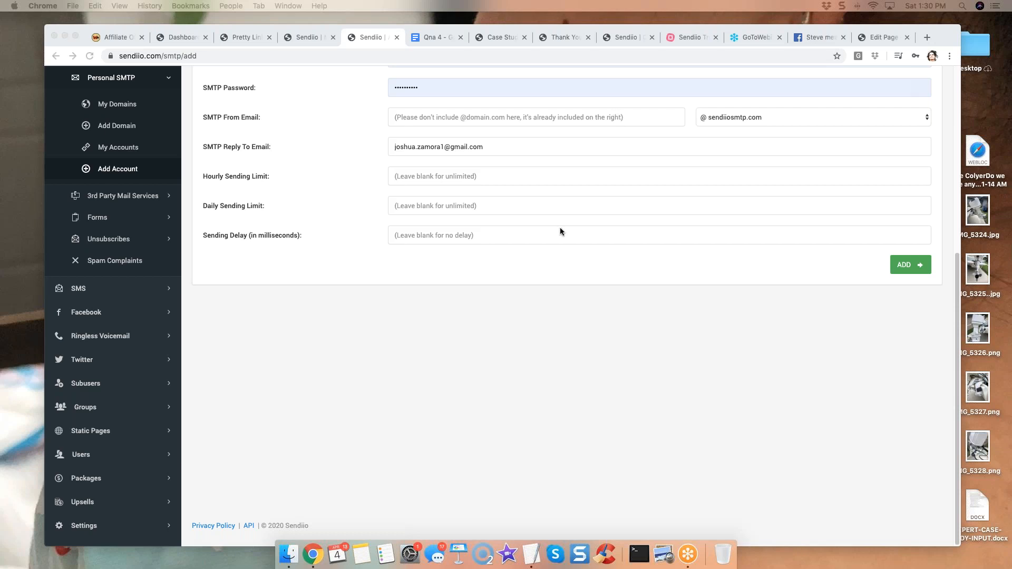
{"action": "left_click", "coordinate": [565, 361]}
- Open the account's profile for editing and bring its Twilio Settings into view
{"action": "scroll", "coordinate": [616, 305], "scroll_direction": "up", "scroll_amount": 1}
{"action": "scroll", "coordinate": [616, 304], "scroll_direction": "up", "scroll_amount": 5}
{"action": "left_click", "coordinate": [899, 79]}
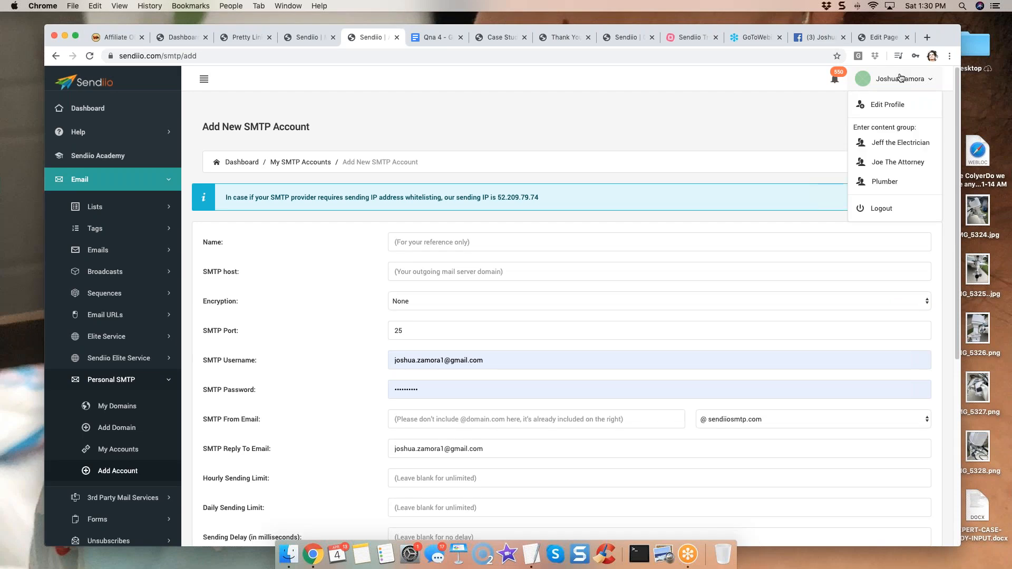
{"action": "left_click", "coordinate": [892, 104]}
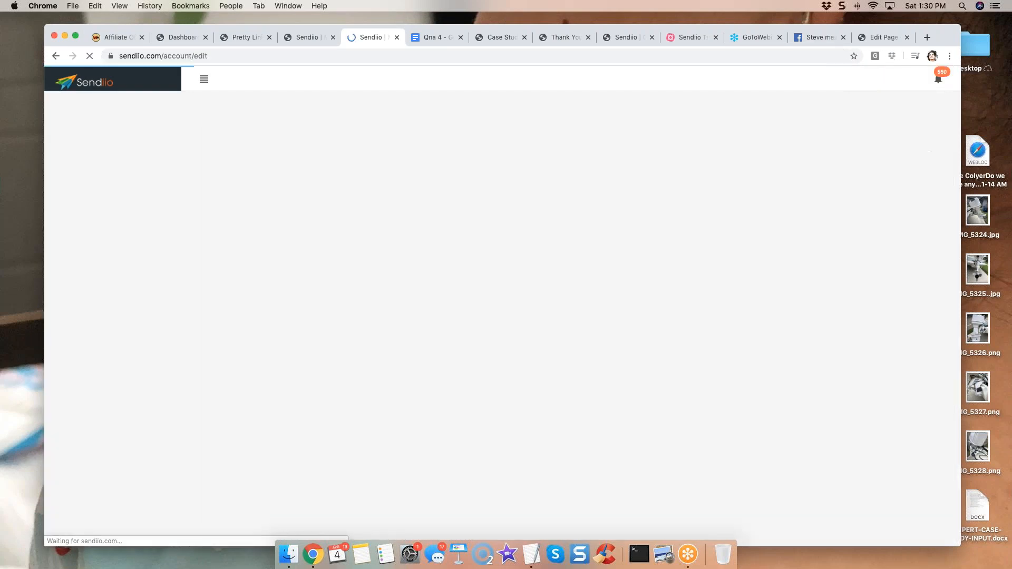
{"action": "scroll", "coordinate": [348, 195], "scroll_direction": "down", "scroll_amount": 10}
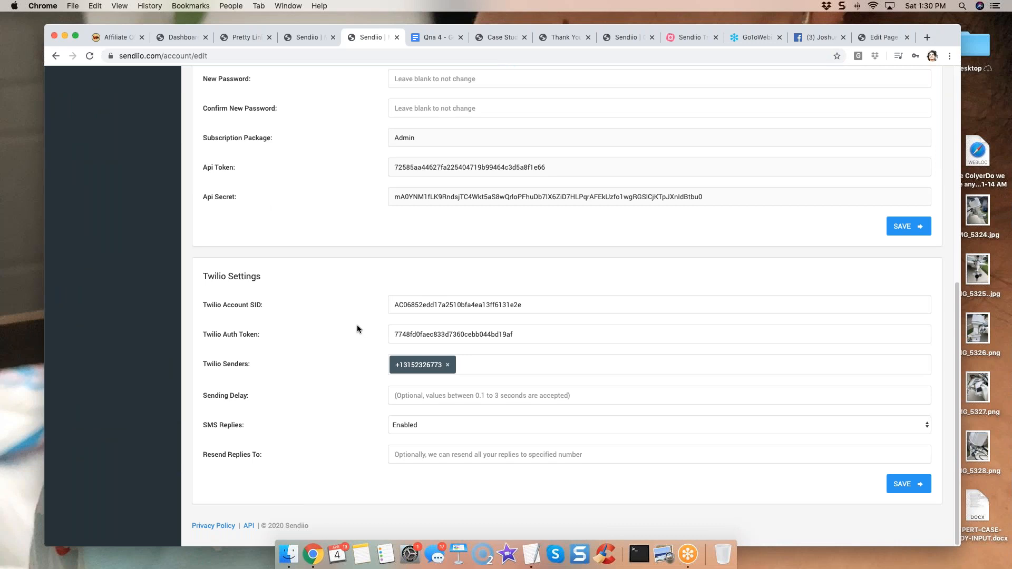
- Highlight the Resend Replies To option in the Twilio Settings and review the surrounding account settings
{"action": "left_click_drag", "start_coordinate": [263, 455], "coordinate": [201, 457]}
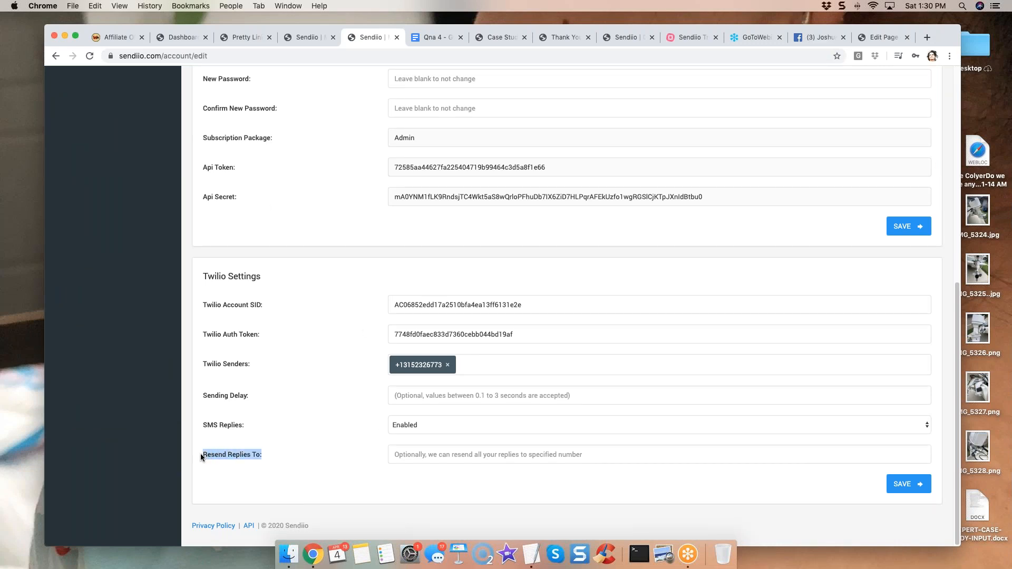
{"action": "left_click", "coordinate": [230, 455]}
{"action": "left_click_drag", "start_coordinate": [216, 457], "coordinate": [201, 454]}
{"action": "scroll", "coordinate": [317, 429], "scroll_direction": "up", "scroll_amount": 10}
{"action": "scroll", "coordinate": [369, 421], "scroll_direction": "down", "scroll_amount": 10}
{"action": "left_click", "coordinate": [410, 454]}
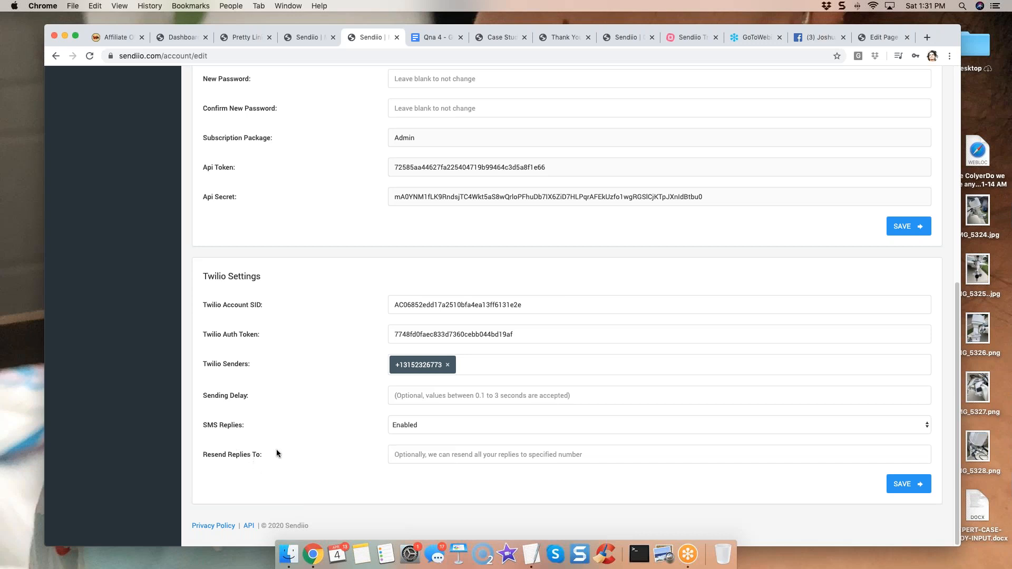
- Open the list of received SMS replies and look over the messages and their reply options
{"action": "scroll", "coordinate": [276, 450], "scroll_direction": "up", "scroll_amount": 8}
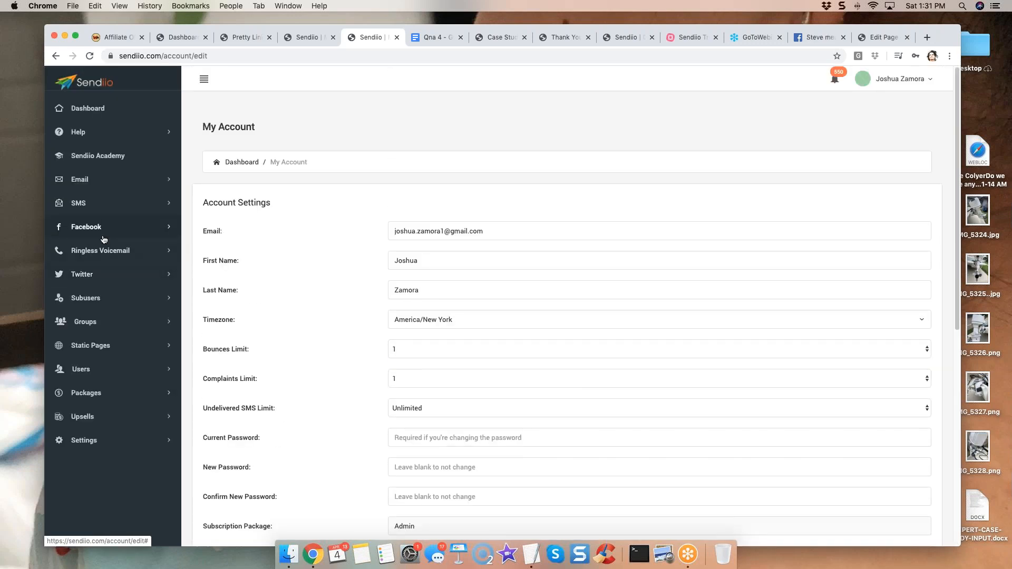
{"action": "left_click", "coordinate": [96, 210]}
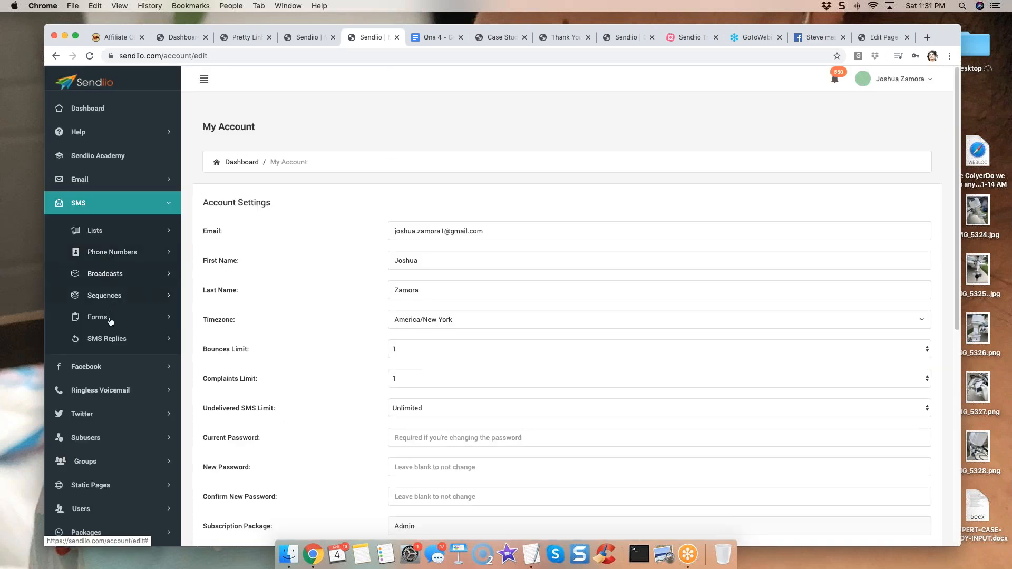
{"action": "left_click", "coordinate": [107, 340]}
{"action": "left_click", "coordinate": [115, 366]}
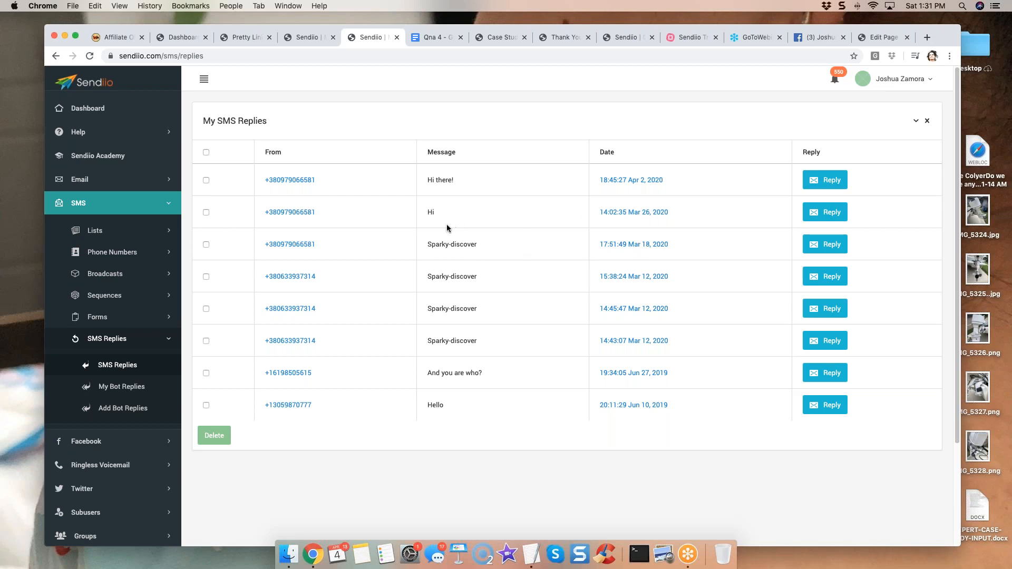
{"action": "scroll", "coordinate": [444, 226], "scroll_direction": "down", "scroll_amount": 1}
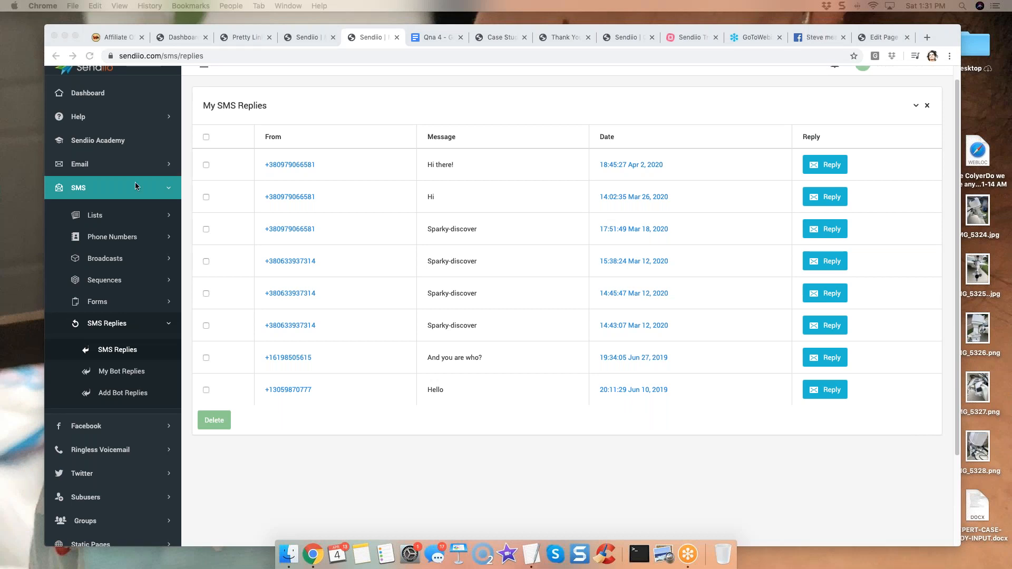
{"action": "left_click", "coordinate": [356, 100]}
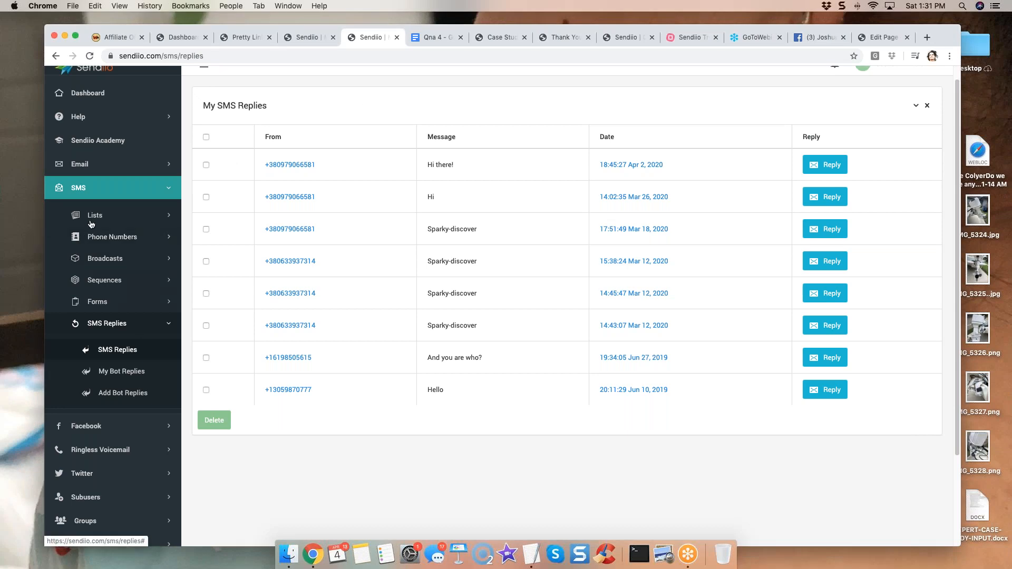
- Open the form for adding an email list and look over its import, field and opt-in options
{"action": "left_click", "coordinate": [82, 164]}
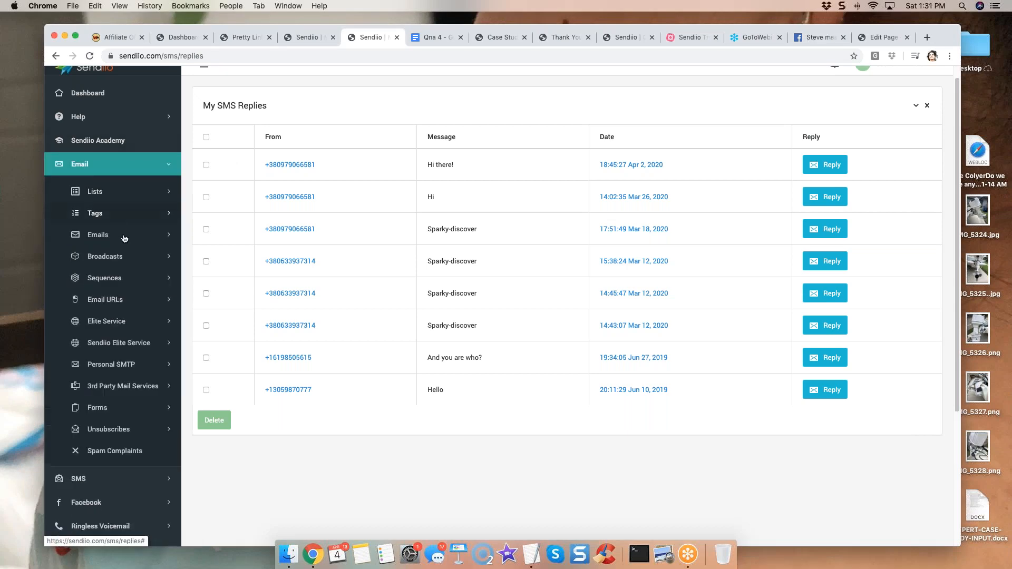
{"action": "left_click", "coordinate": [119, 196]}
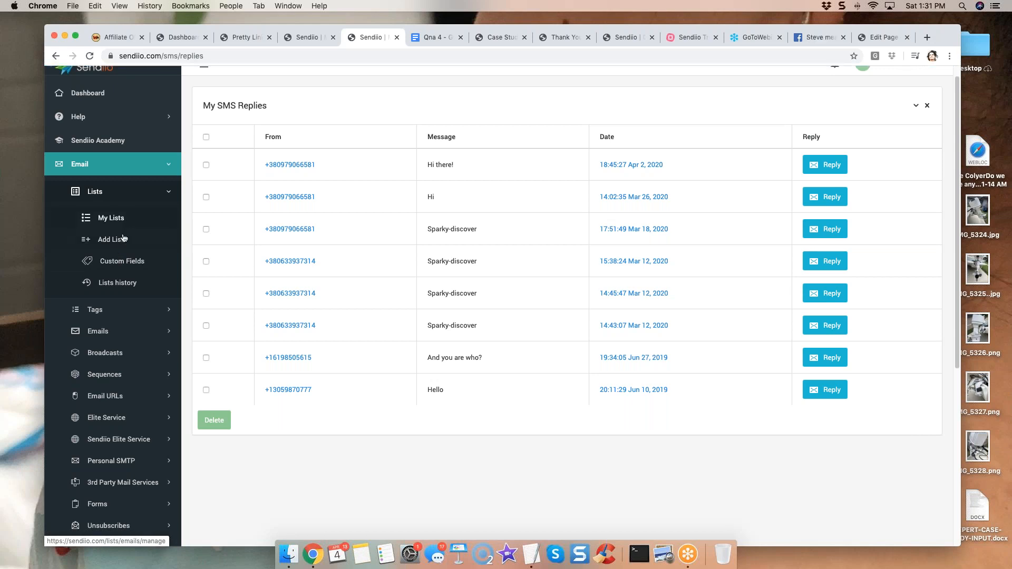
{"action": "left_click", "coordinate": [119, 239]}
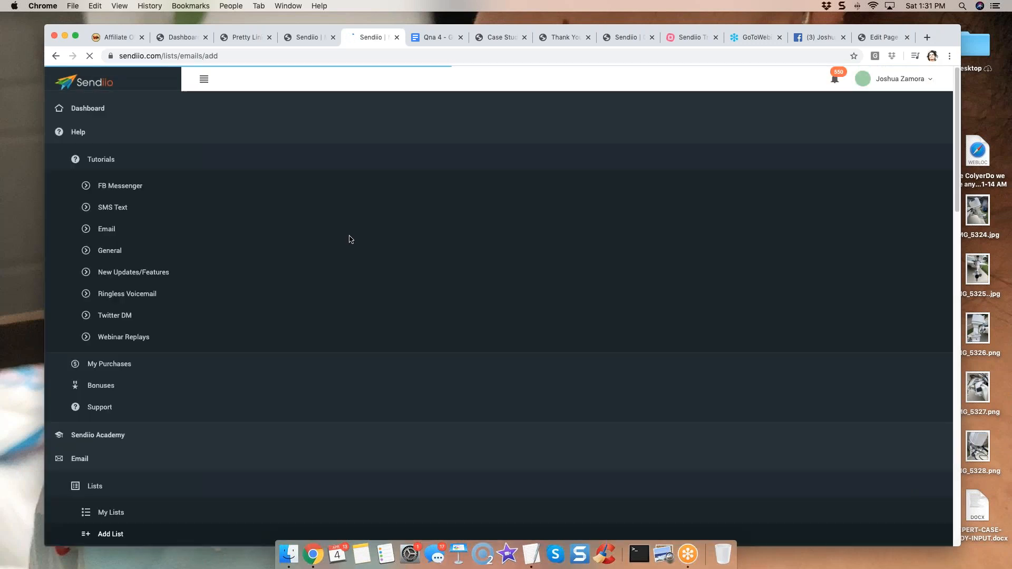
{"action": "scroll", "coordinate": [351, 234], "scroll_direction": "down", "scroll_amount": 6}
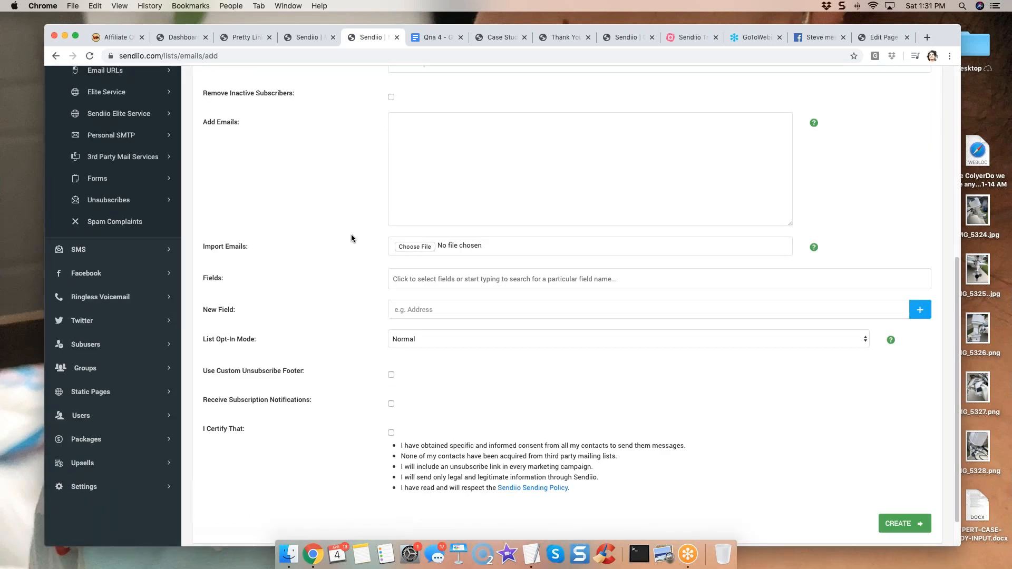
{"action": "scroll", "coordinate": [351, 235], "scroll_direction": "down", "scroll_amount": 2}
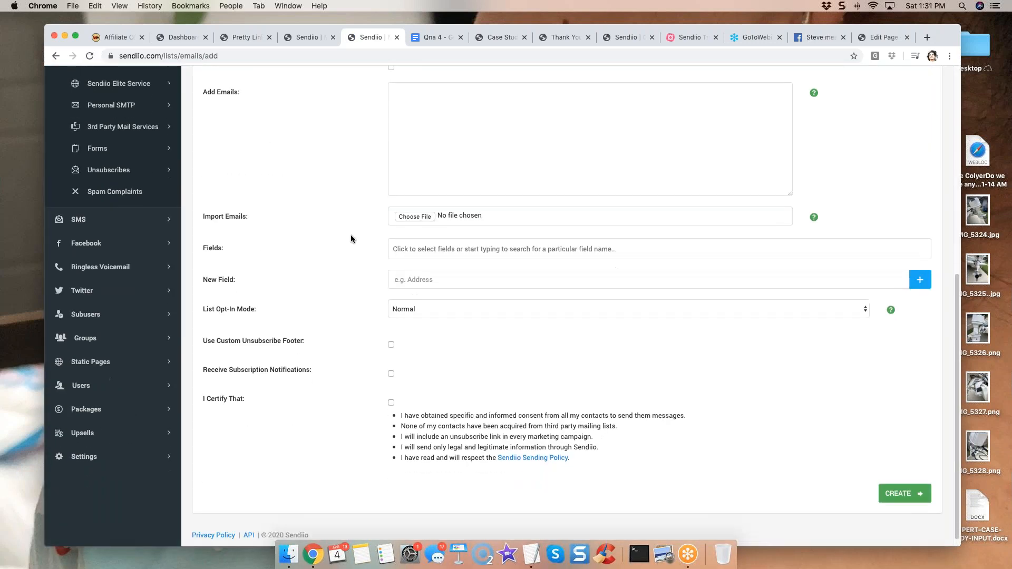
- Set the new email list's opt-in mode to Double and highlight the Use Custom Successfully Subscribed Page option
{"action": "left_click", "coordinate": [406, 300]}
{"action": "left_click", "coordinate": [409, 308]}
{"action": "scroll", "coordinate": [319, 289], "scroll_direction": "down", "scroll_amount": 3}
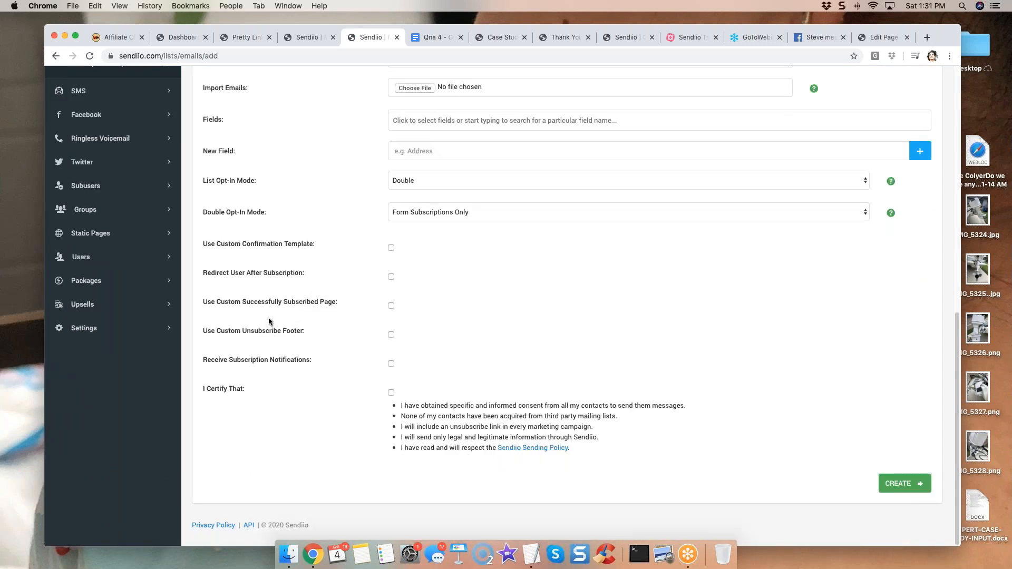
{"action": "left_click_drag", "start_coordinate": [346, 304], "coordinate": [204, 303]}
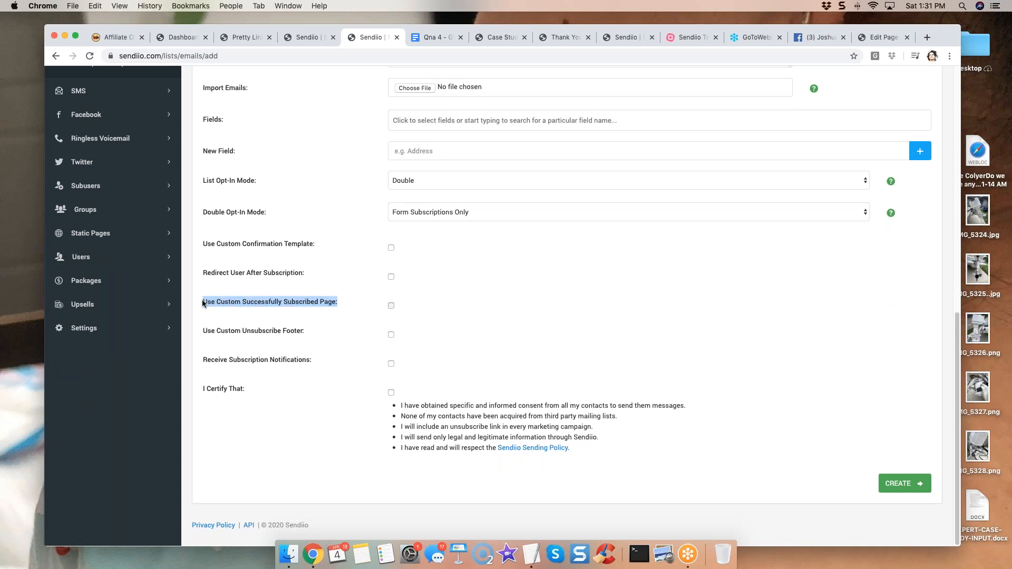
- Enable the Use Custom Successfully Subscribed Page option for the new email list and highlight its double opt-in page title
{"action": "left_click", "coordinate": [390, 307]}
{"action": "left_click", "coordinate": [391, 306]}
{"action": "left_click", "coordinate": [390, 307]}
{"action": "scroll", "coordinate": [356, 304], "scroll_direction": "down", "scroll_amount": 1}
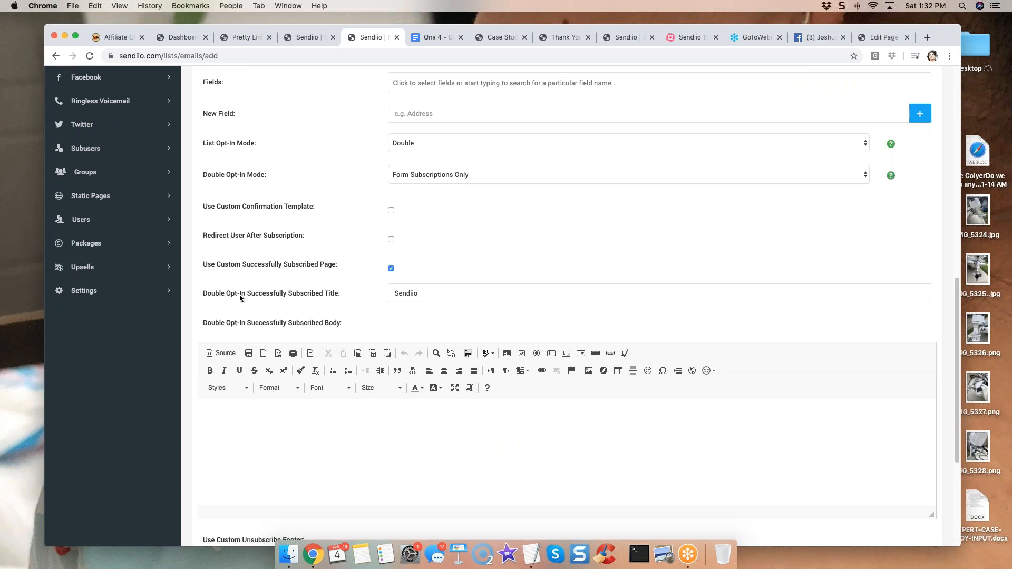
{"action": "left_click", "coordinate": [416, 294]}
{"action": "double_click", "coordinate": [413, 293]}
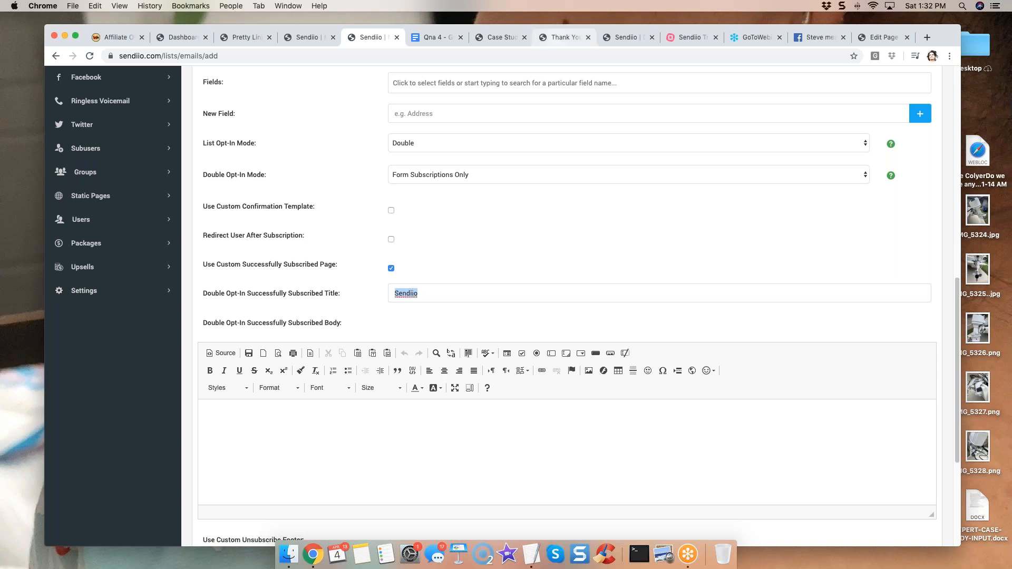
- Check the existing thank-you page, and look over the title and body fields of the email list's custom subscribed page
{"action": "left_click", "coordinate": [565, 37]}
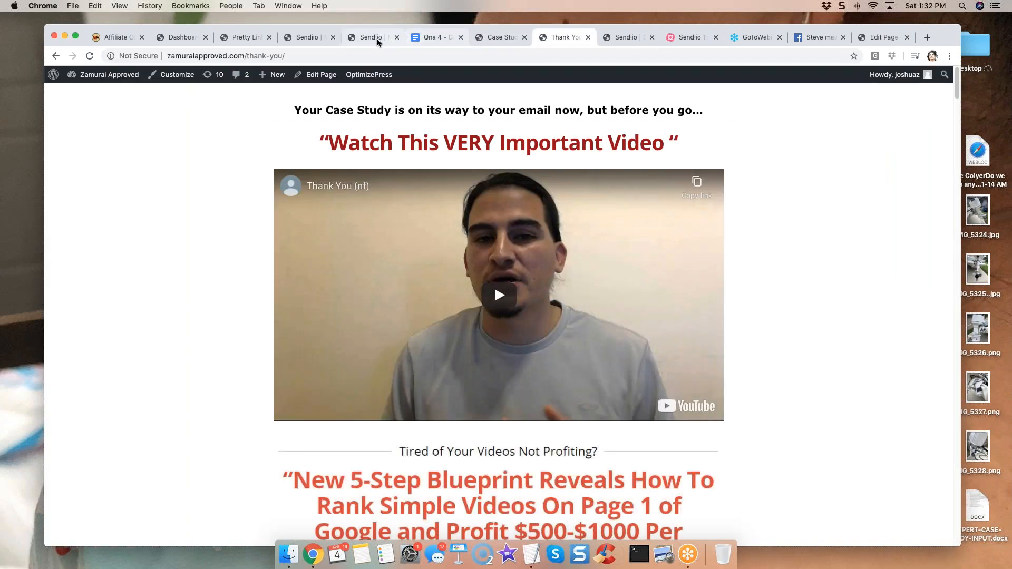
{"action": "left_click", "coordinate": [372, 37]}
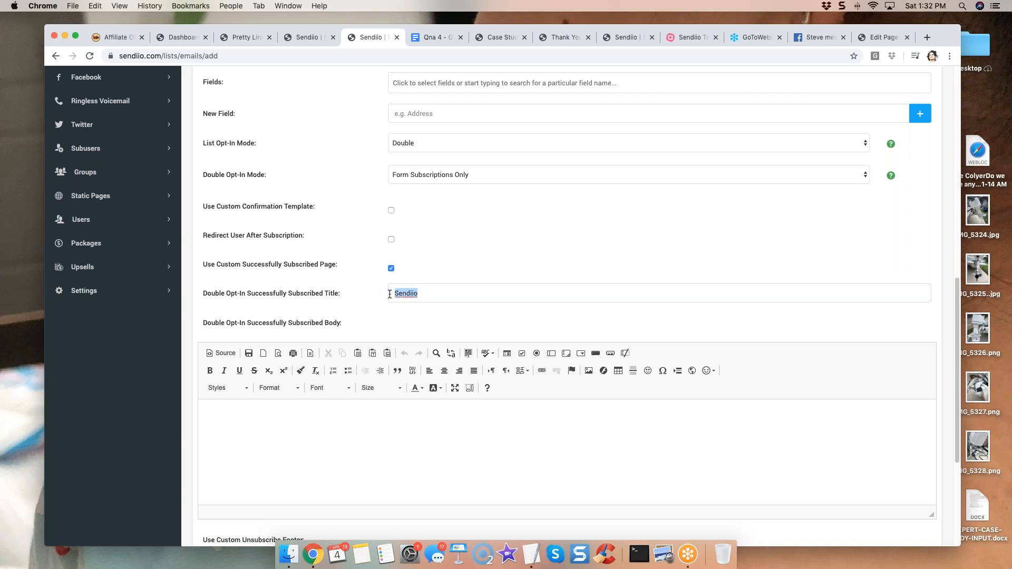
{"action": "scroll", "coordinate": [422, 264], "scroll_direction": "down", "scroll_amount": 3}
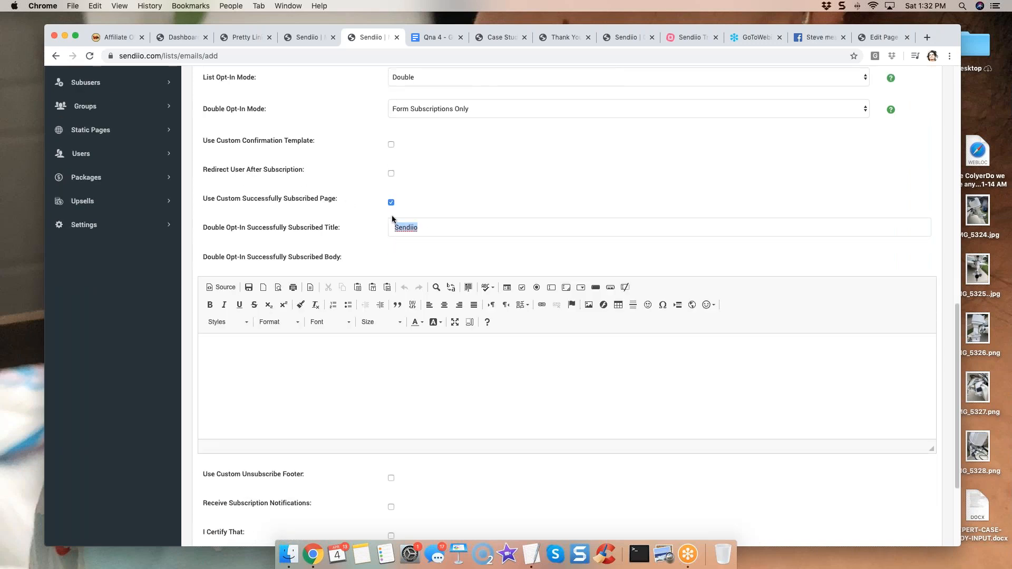
{"action": "scroll", "coordinate": [390, 219], "scroll_direction": "up", "scroll_amount": 2}
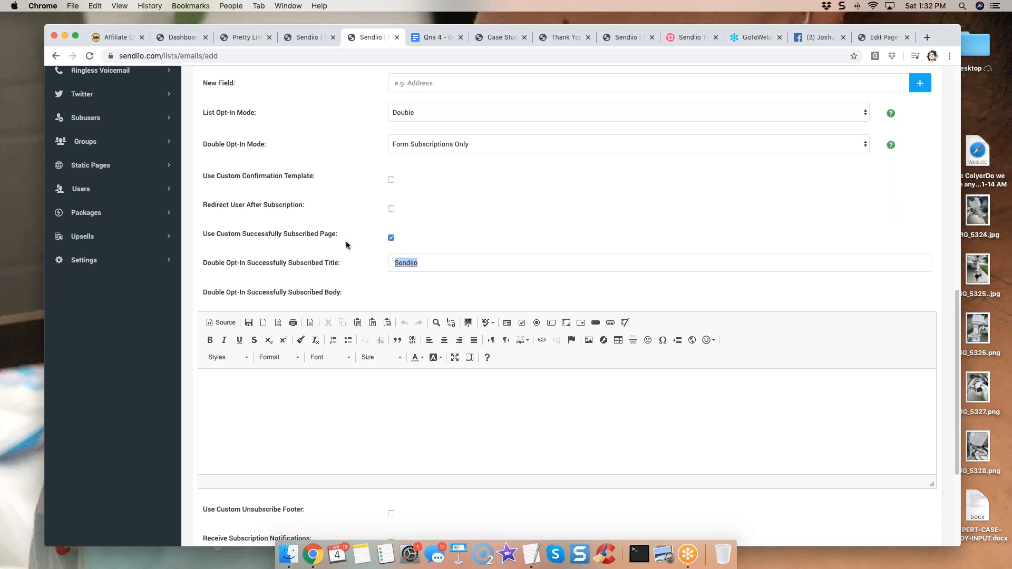
{"action": "scroll", "coordinate": [340, 316], "scroll_direction": "down", "scroll_amount": 1}
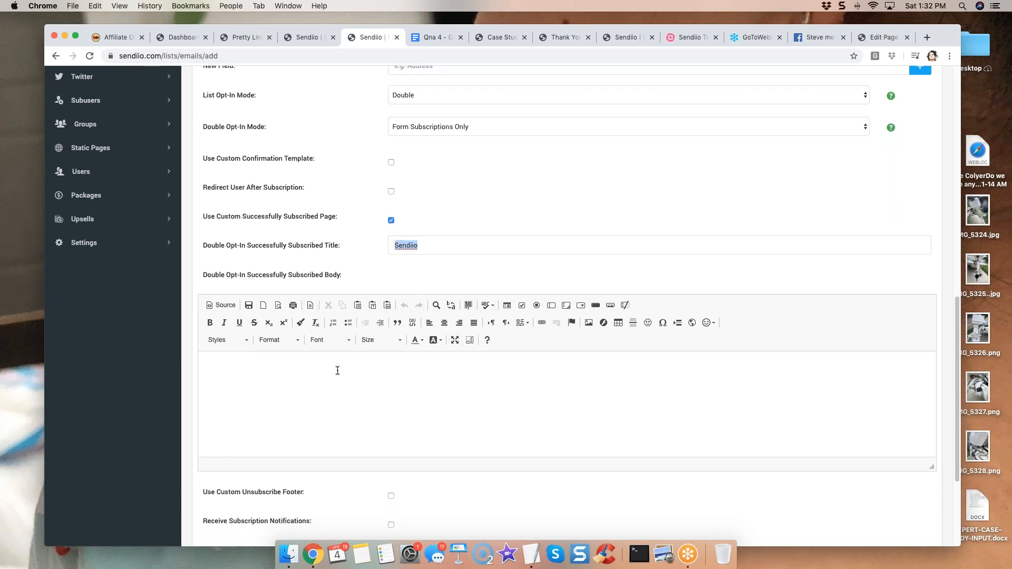
{"action": "left_click", "coordinate": [423, 411]}
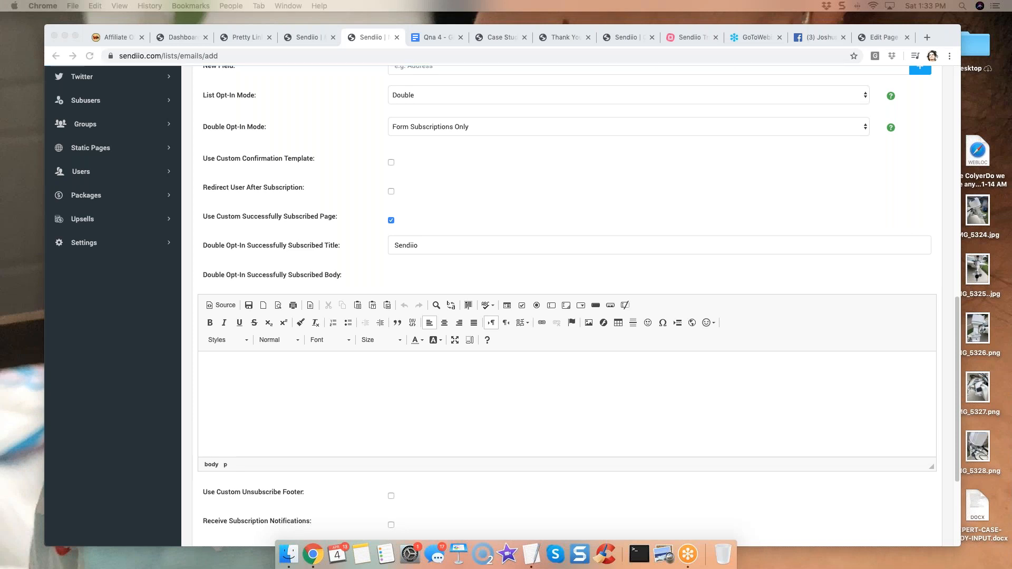
{"action": "left_click", "coordinate": [370, 196]}
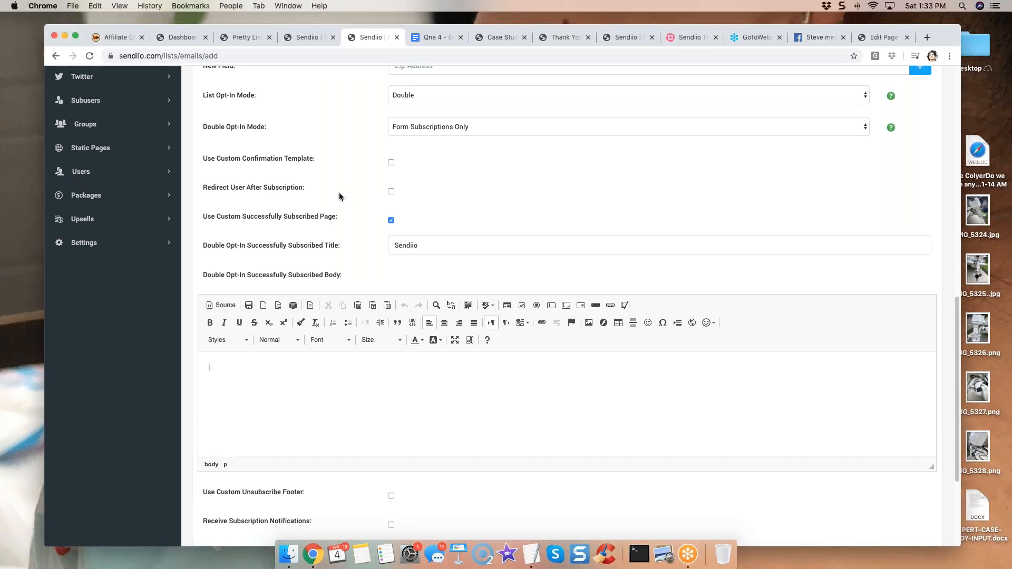
- Open the list of SMS bot replies to review the existing keywords and replies
{"action": "scroll", "coordinate": [327, 195], "scroll_direction": "up", "scroll_amount": 3}
{"action": "left_click", "coordinate": [92, 169]}
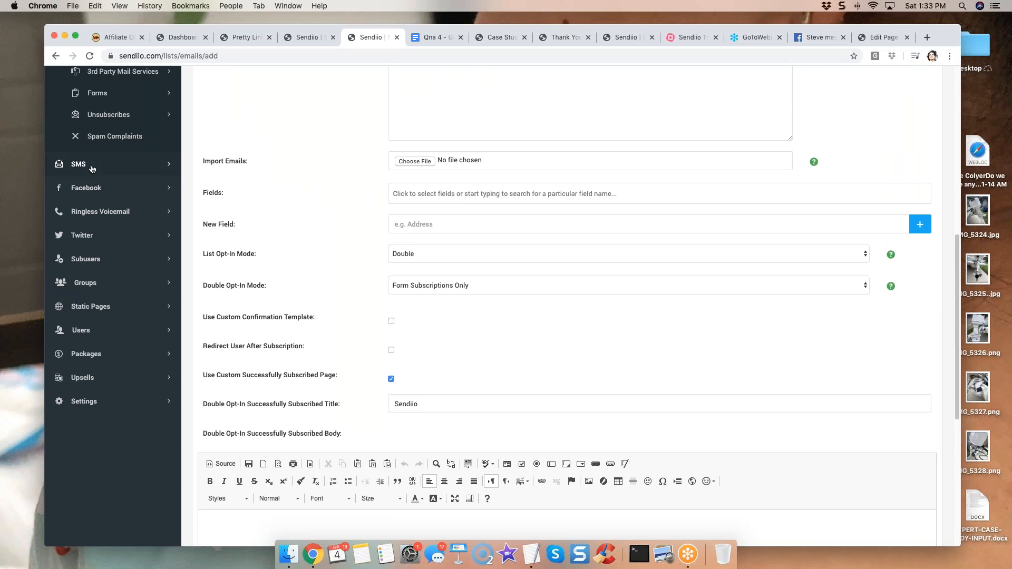
{"action": "scroll", "coordinate": [126, 191], "scroll_direction": "up", "scroll_amount": 6}
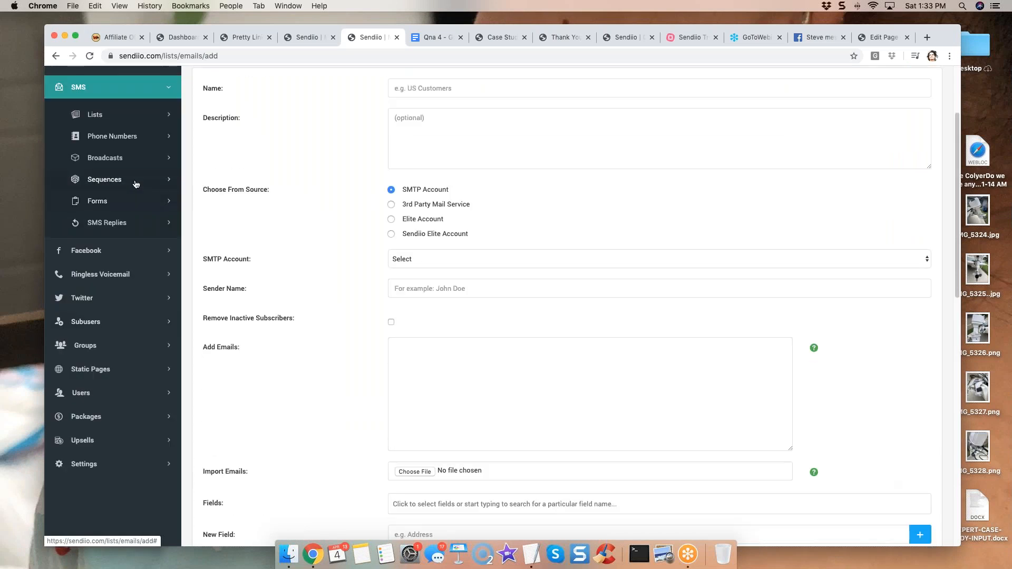
{"action": "scroll", "coordinate": [132, 187], "scroll_direction": "up", "scroll_amount": 1}
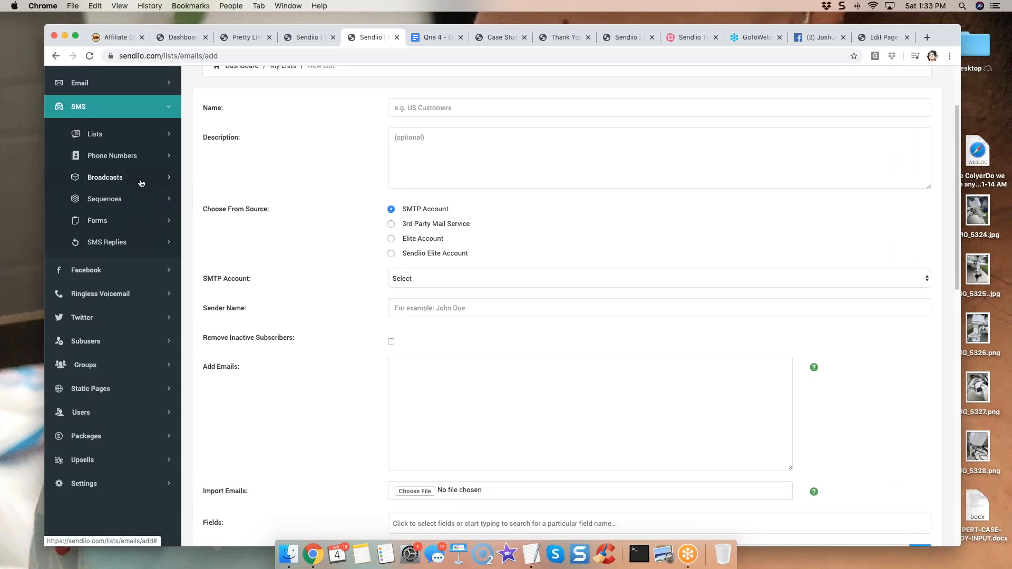
{"action": "left_click", "coordinate": [111, 243]}
{"action": "left_click", "coordinate": [122, 291]}
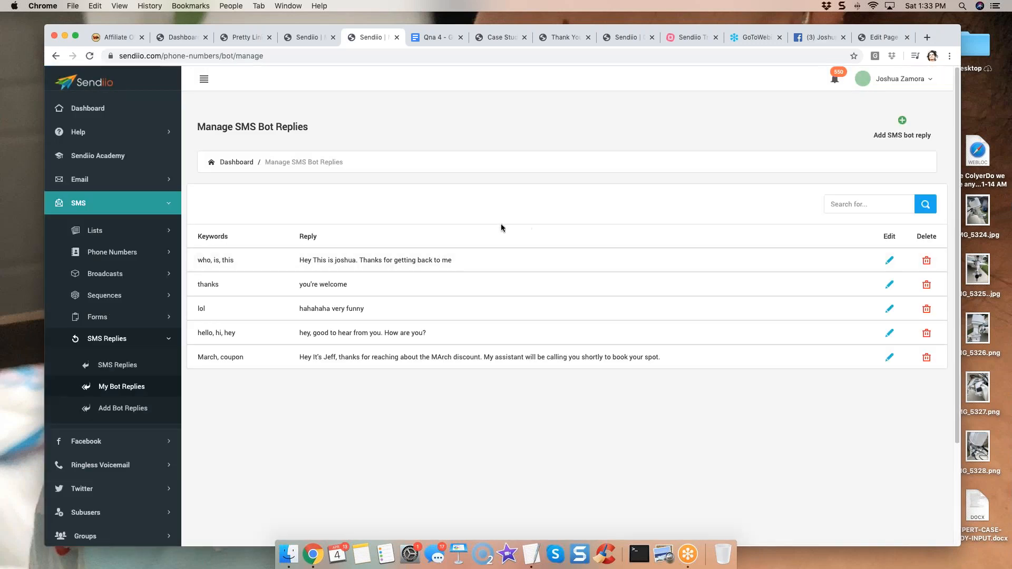
- Start a new SMS bot reply and add the keyword phrase "hey i have a question"
{"action": "left_click", "coordinate": [900, 131]}
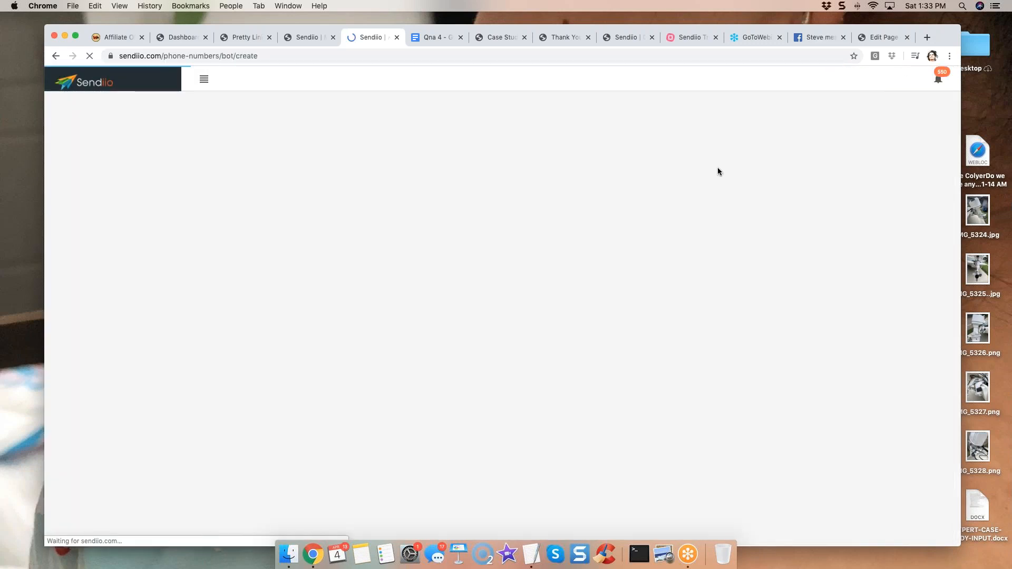
{"action": "left_click", "coordinate": [417, 205]}
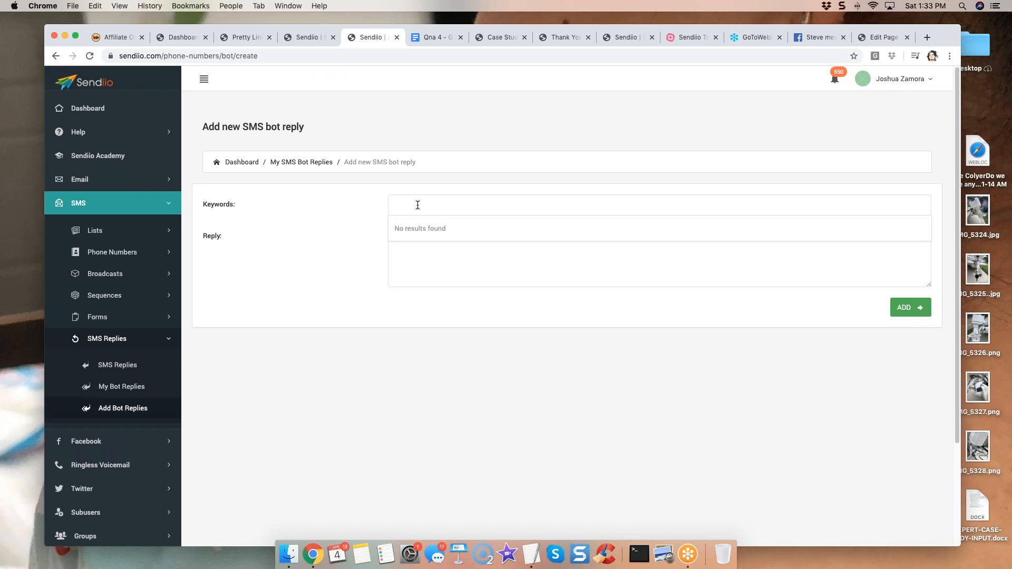
{"action": "type", "text": "hey"}
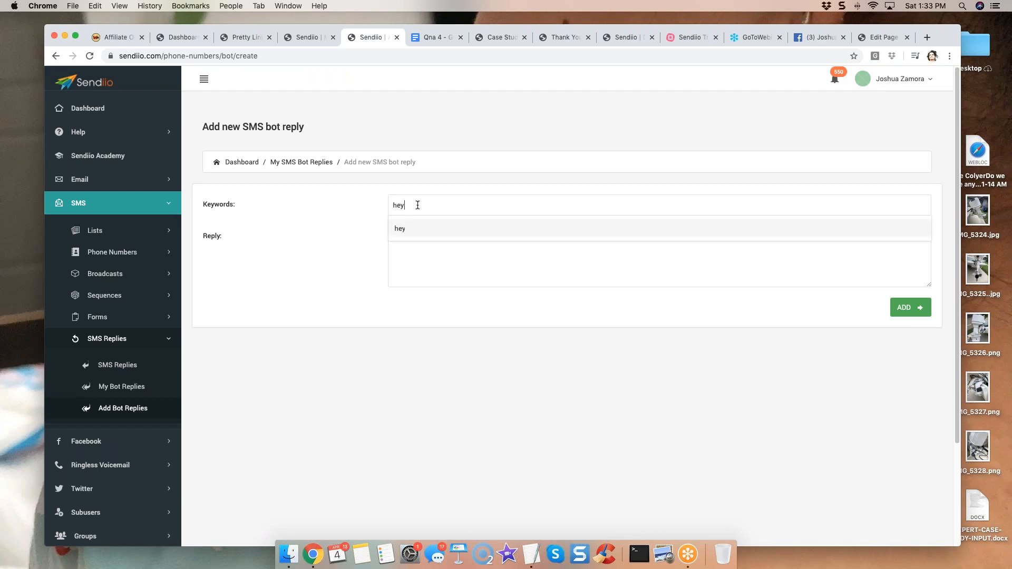
{"action": "type", "text": " i have a quiestion"}
{"action": "key", "text": "Return"}
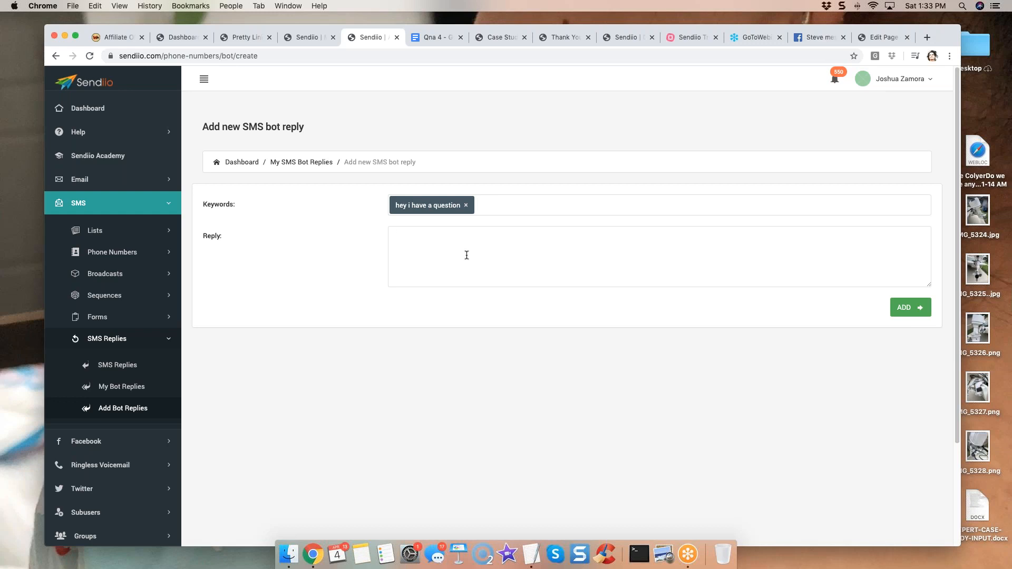
- Add a second keyword phrase, "yes send me the code", to the new SMS bot reply and go to its reply text
{"action": "left_click", "coordinate": [537, 205]}
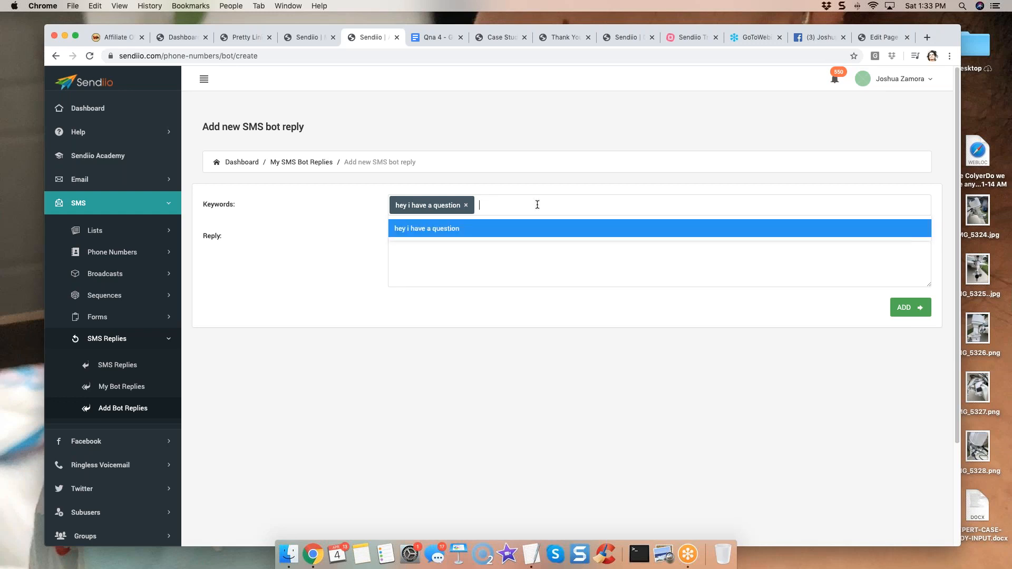
{"action": "type", "text": "yes"}
{"action": "key", "text": "Return"}
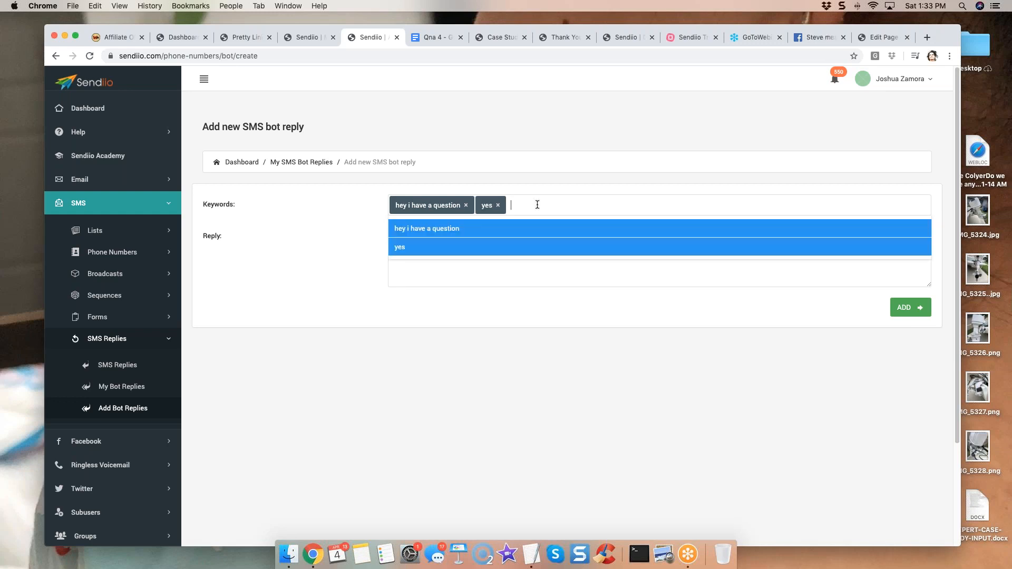
{"action": "key", "text": "BackSpace"}
{"action": "type", "text": "send m"}
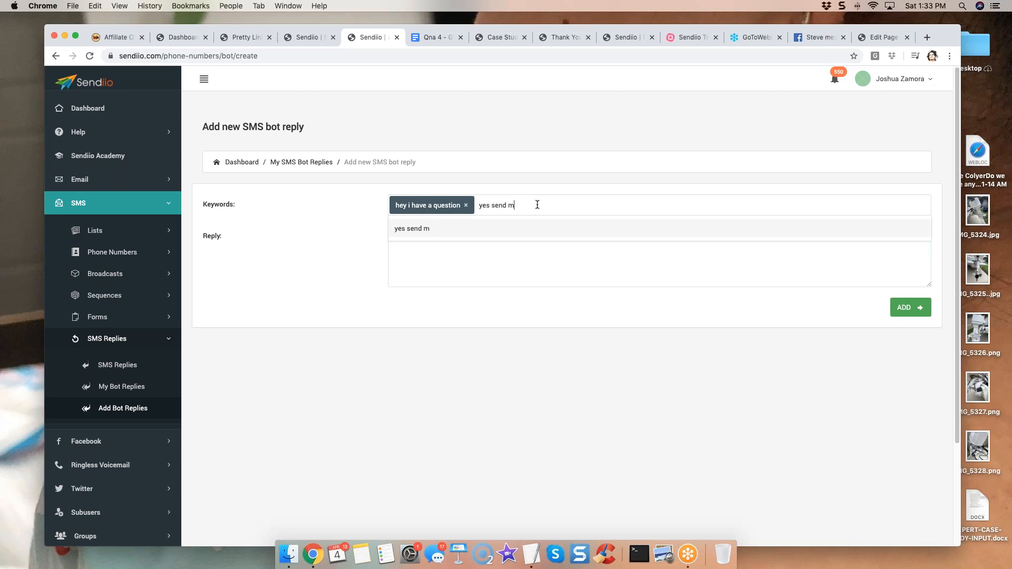
{"action": "type", "text": "e the code"}
{"action": "key", "text": "Return"}
{"action": "left_click", "coordinate": [494, 246]}
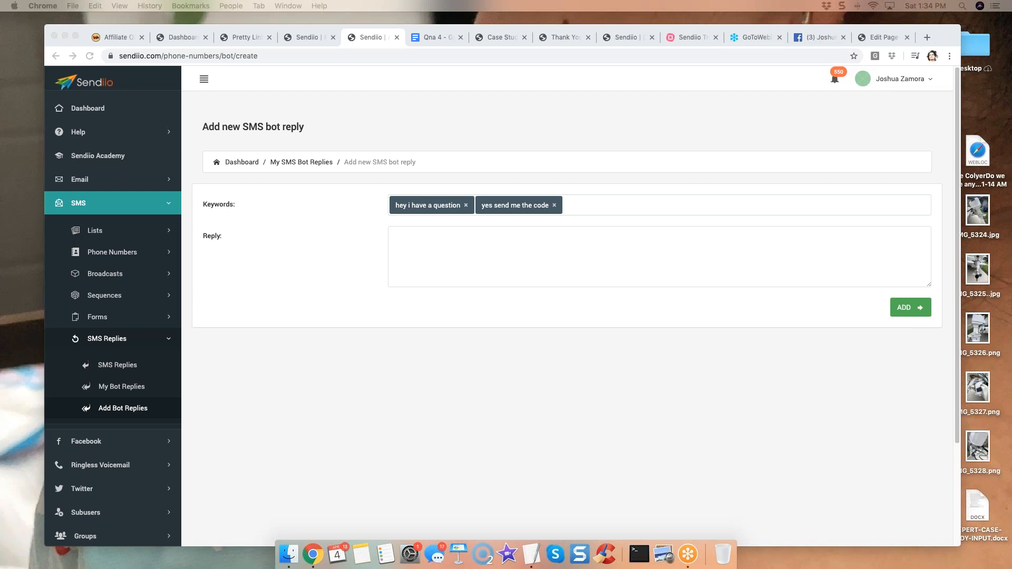
- View the GoToWebinar event details and the Qna 4 agenda in Google Docs
{"action": "left_click", "coordinate": [385, 338]}
{"action": "left_click", "coordinate": [403, 352]}
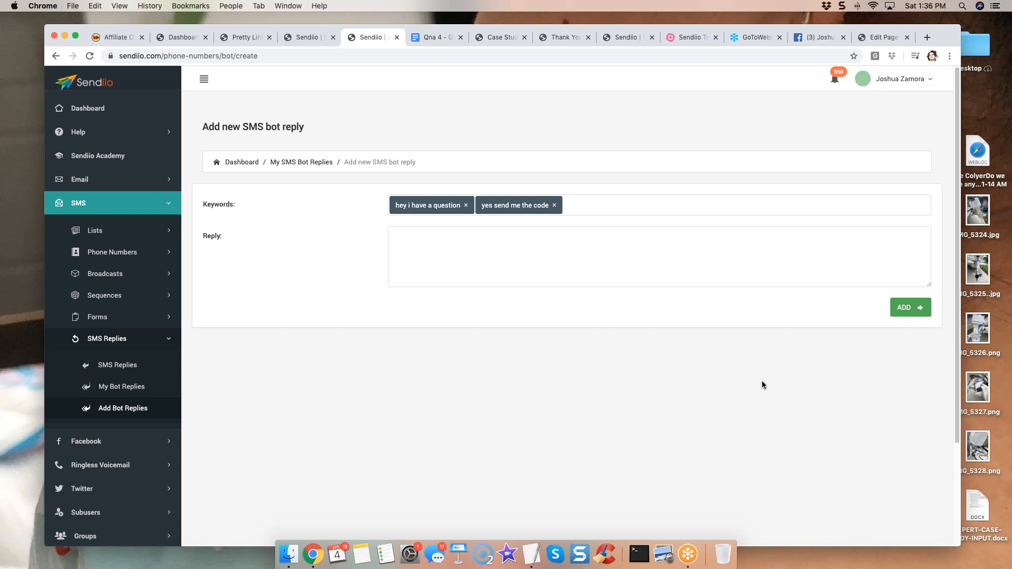
{"action": "left_click", "coordinate": [755, 36]}
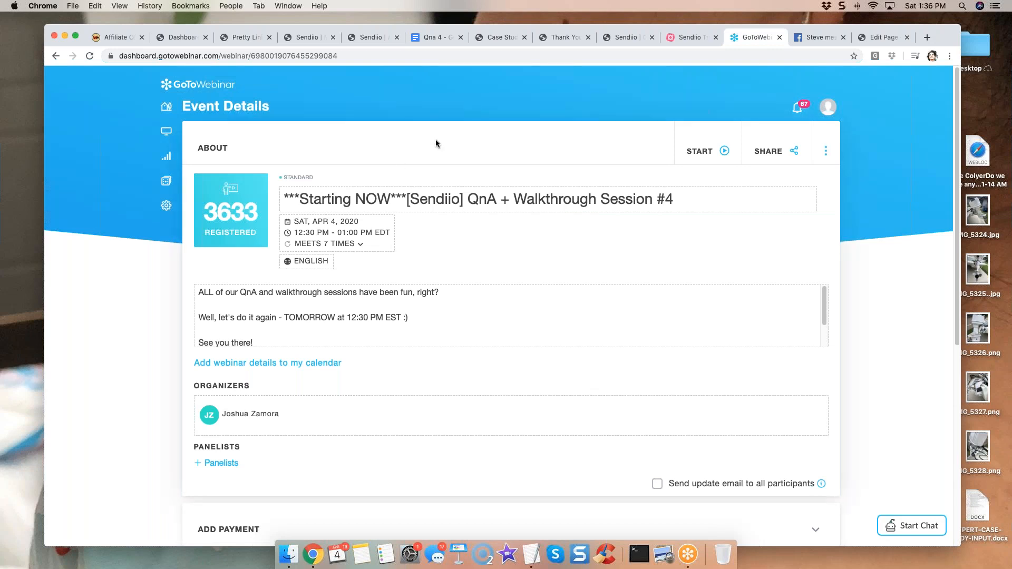
{"action": "left_click", "coordinate": [438, 36]}
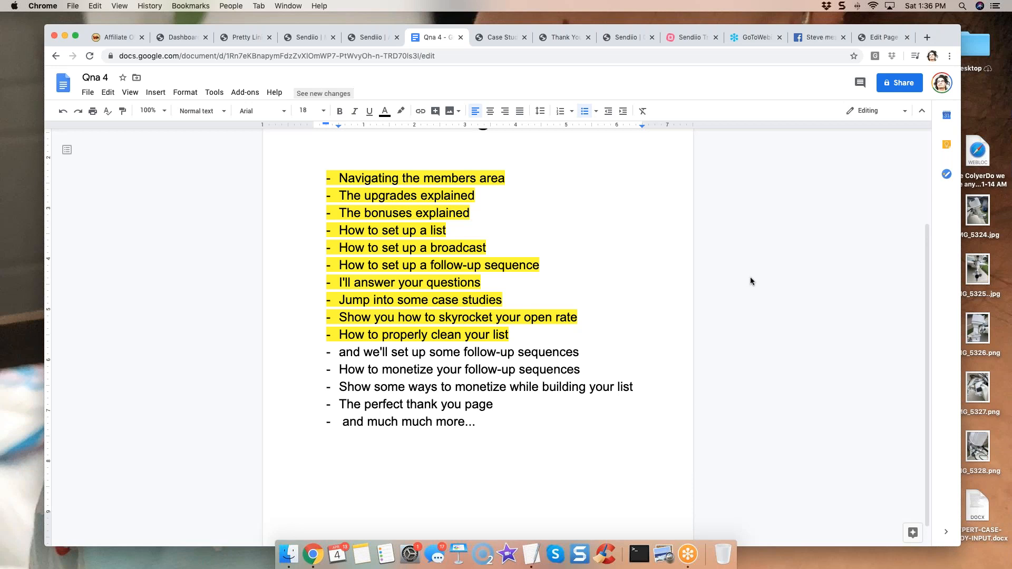
- Return to Sendiio's forms page and open the form for adding a new email broadcast
{"action": "left_click", "coordinate": [311, 37]}
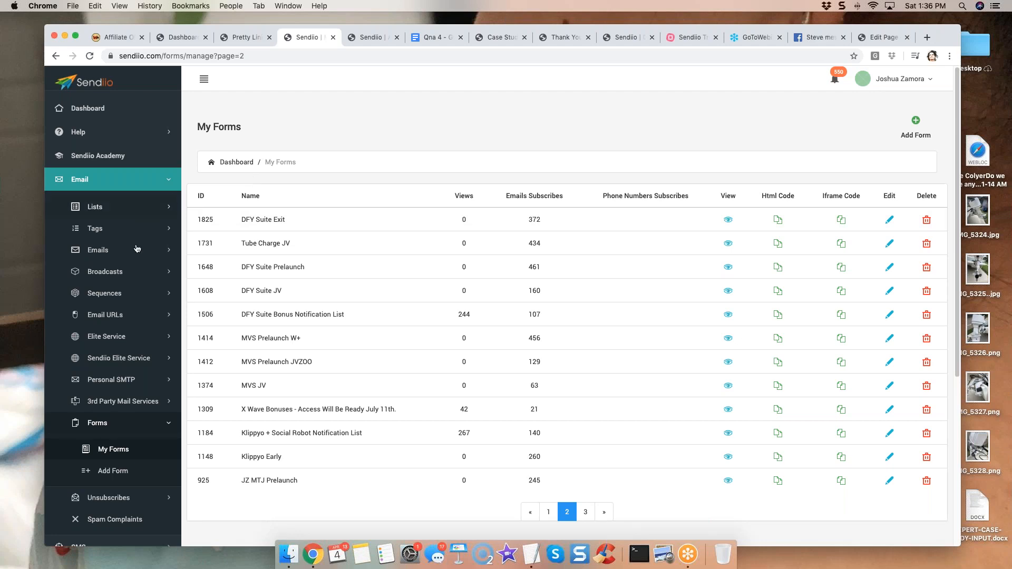
{"action": "left_click", "coordinate": [126, 279]}
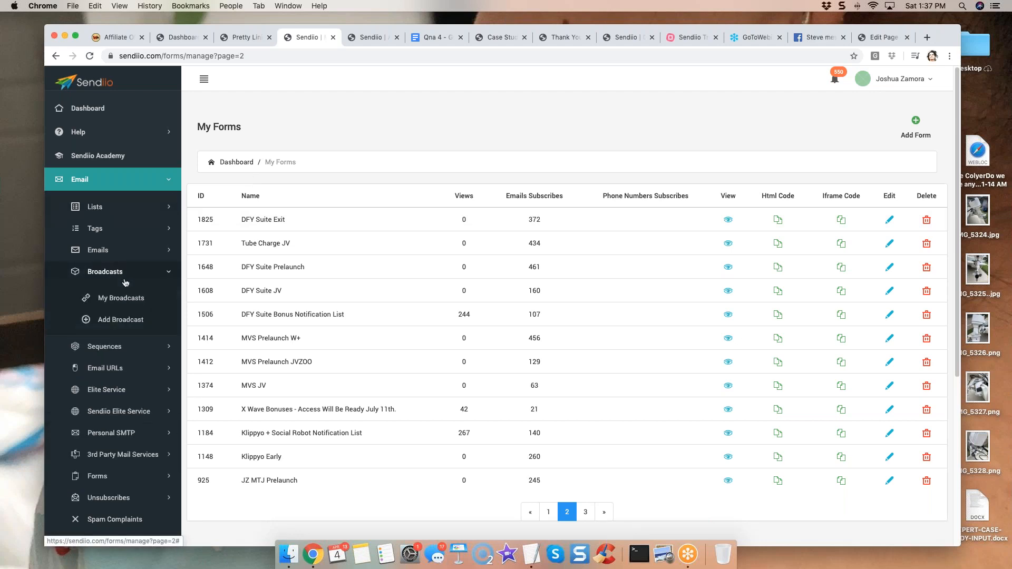
{"action": "left_click", "coordinate": [125, 321]}
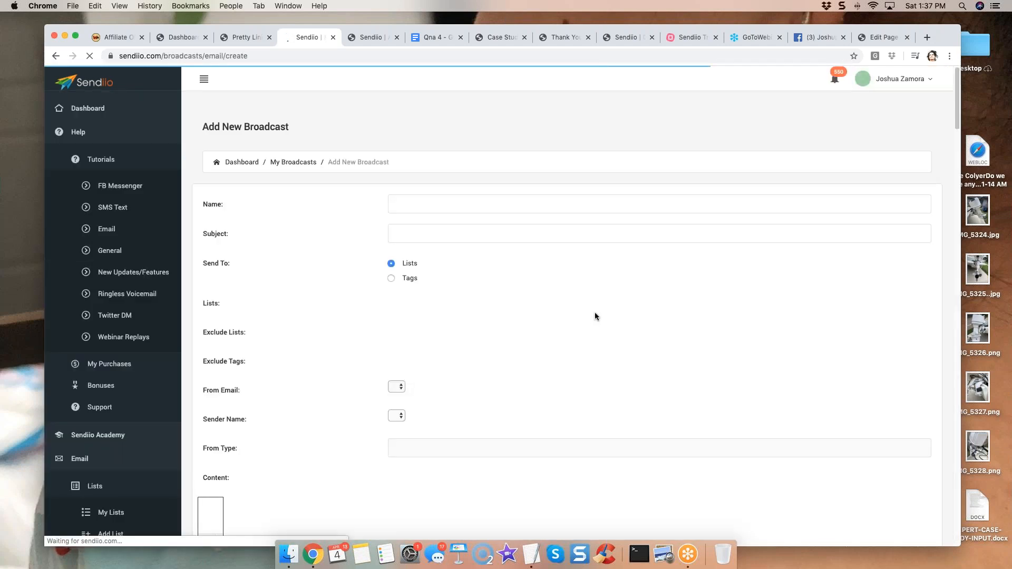
- Turn off Run Immediately for the new broadcast and look at the scheduling timezone choices
{"action": "scroll", "coordinate": [505, 255], "scroll_direction": "down", "scroll_amount": 7}
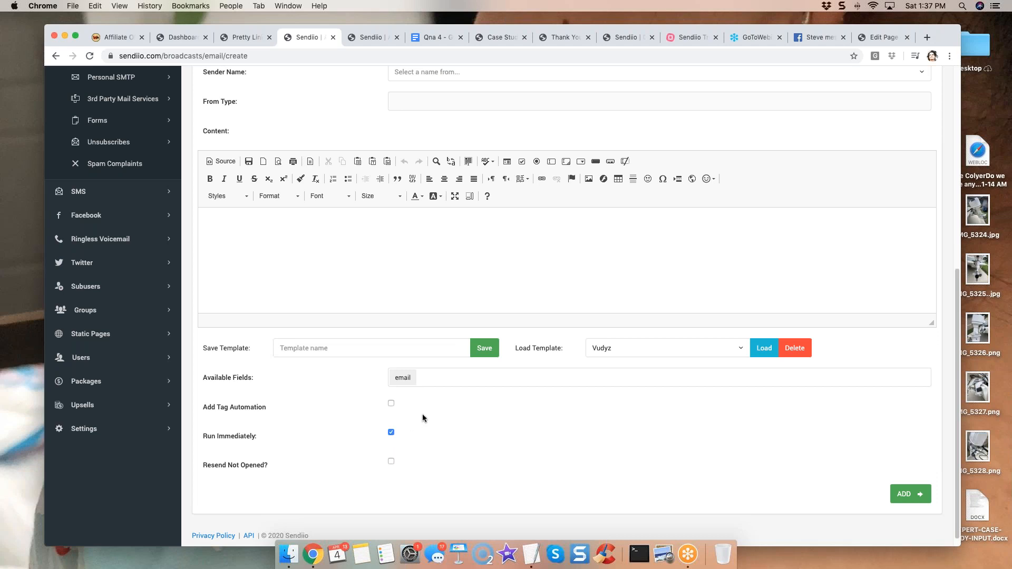
{"action": "scroll", "coordinate": [423, 413], "scroll_direction": "down", "scroll_amount": 1}
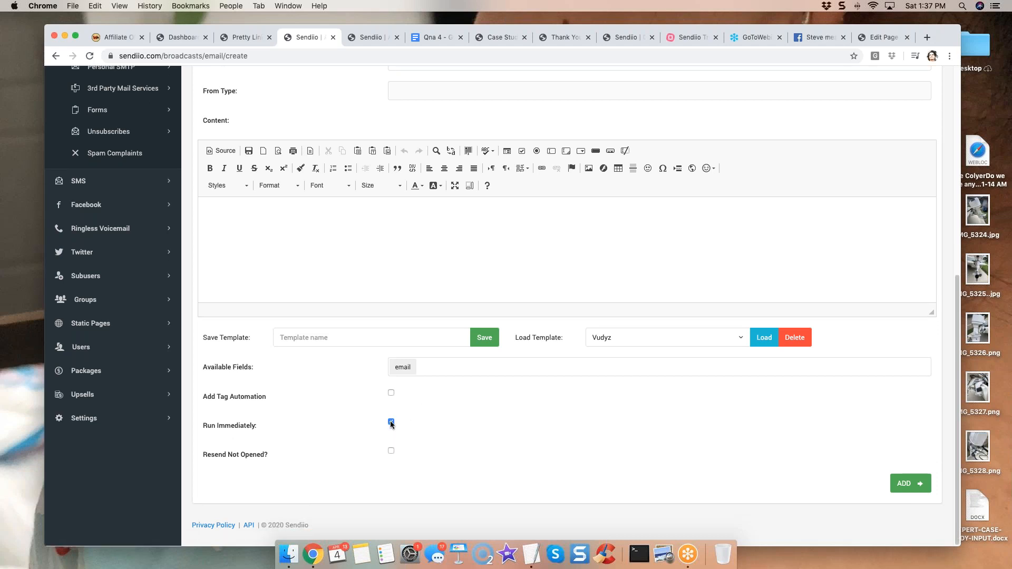
{"action": "left_click", "coordinate": [390, 422]}
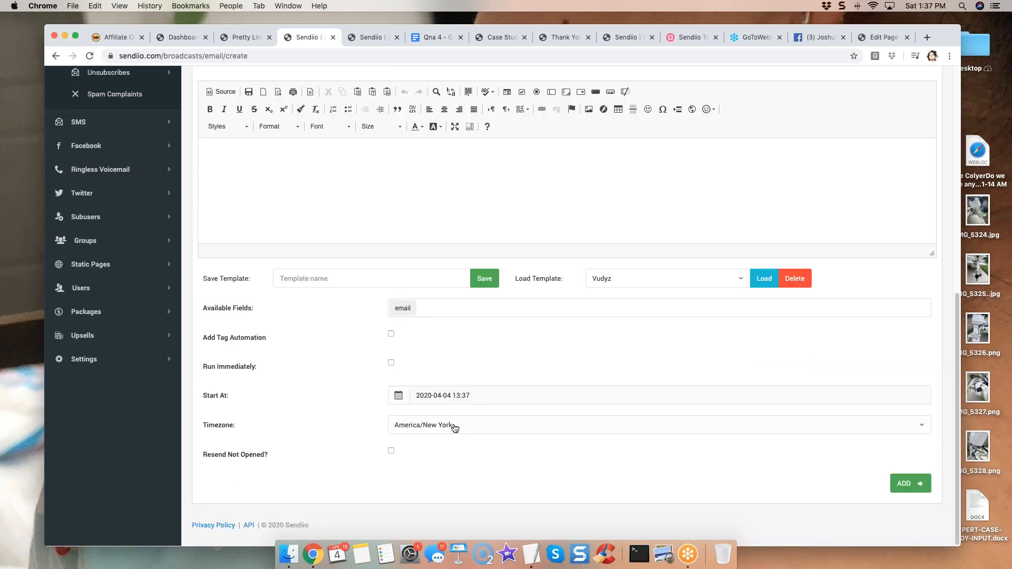
{"action": "left_click", "coordinate": [455, 426]}
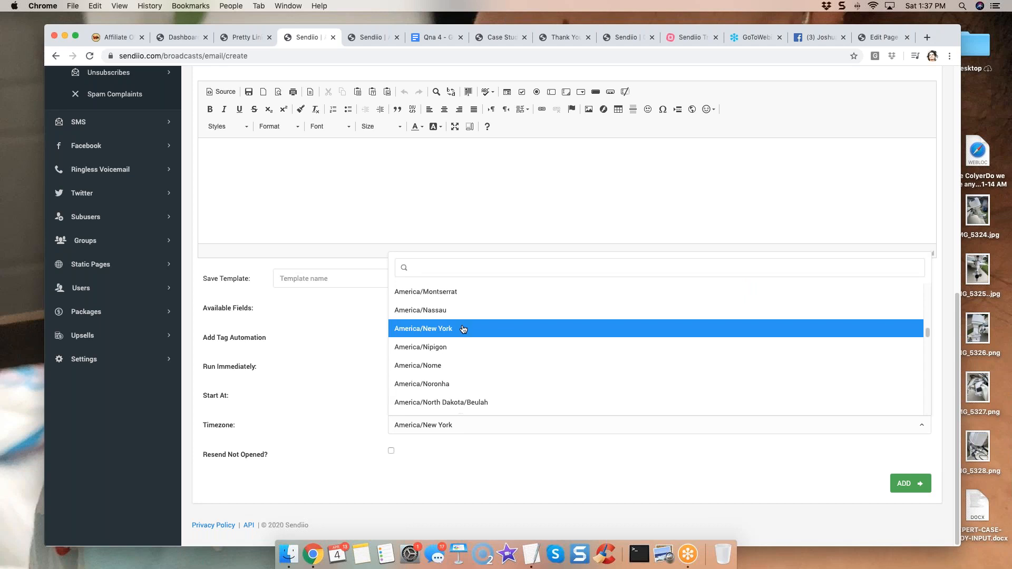
{"action": "left_click", "coordinate": [353, 371]}
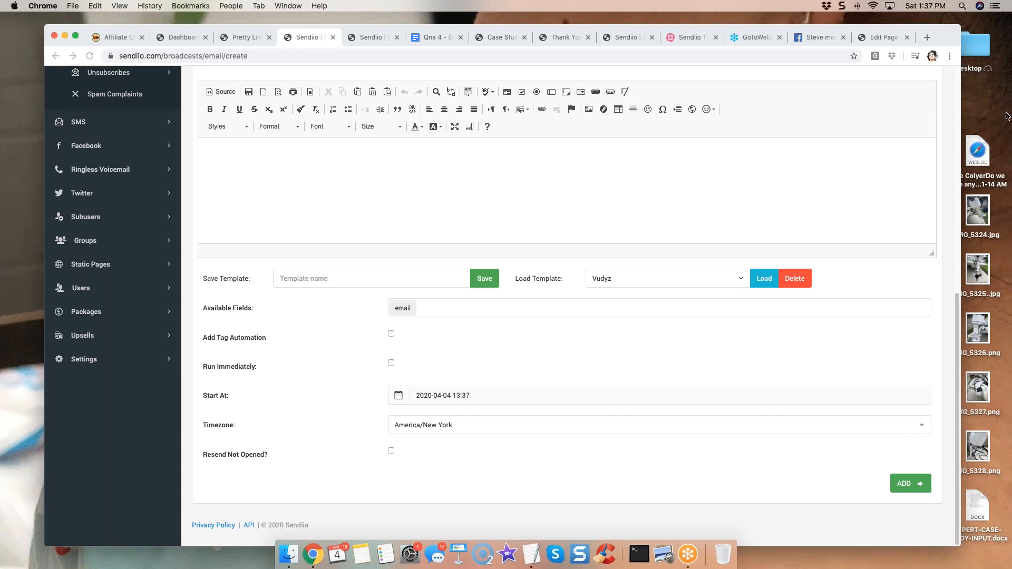
- Switch back to the Qna 4 agenda in Google Docs to check the remaining topics
{"action": "left_click", "coordinate": [1001, 35]}
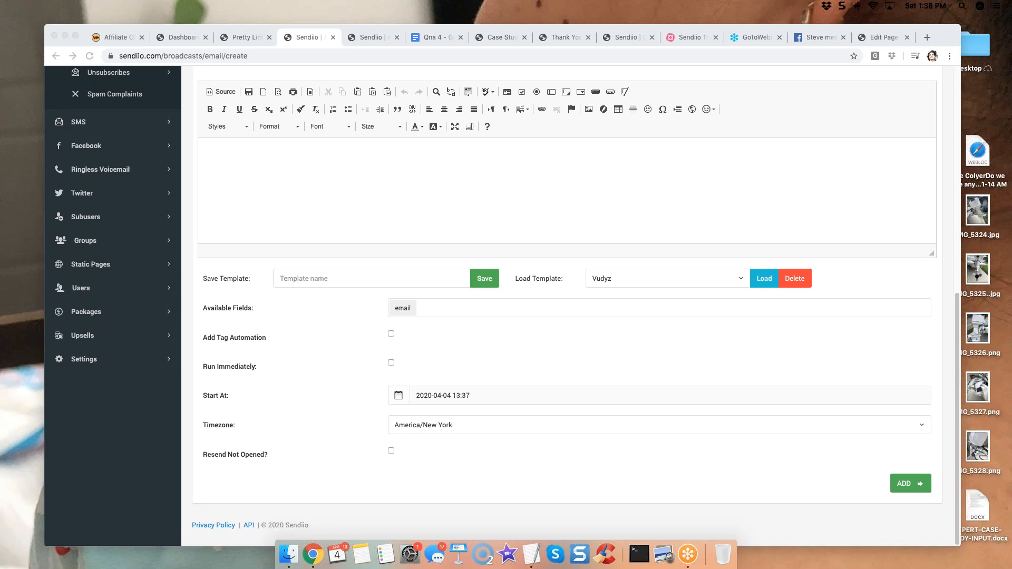
{"action": "left_click", "coordinate": [369, 312]}
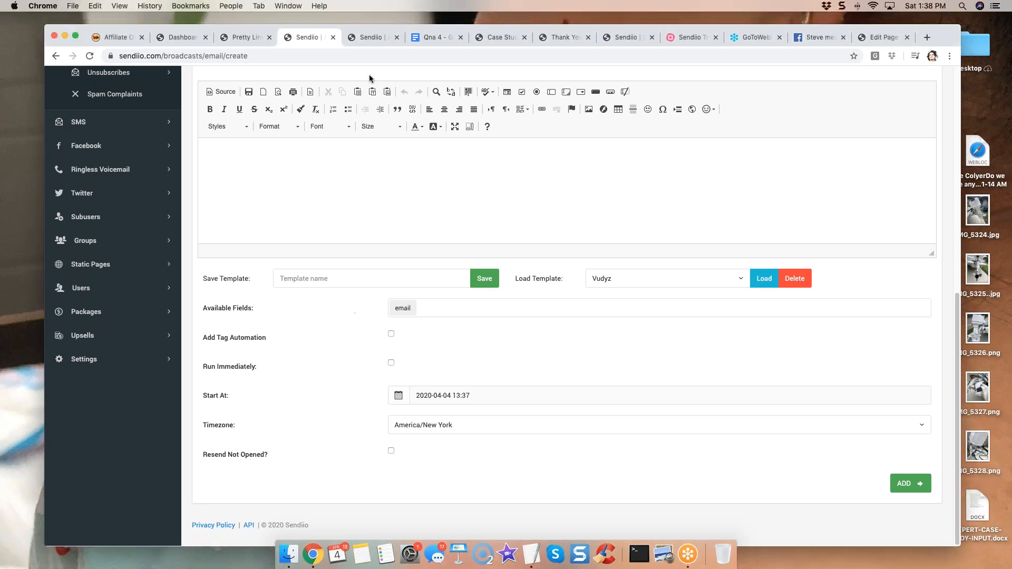
{"action": "left_click", "coordinate": [425, 39]}
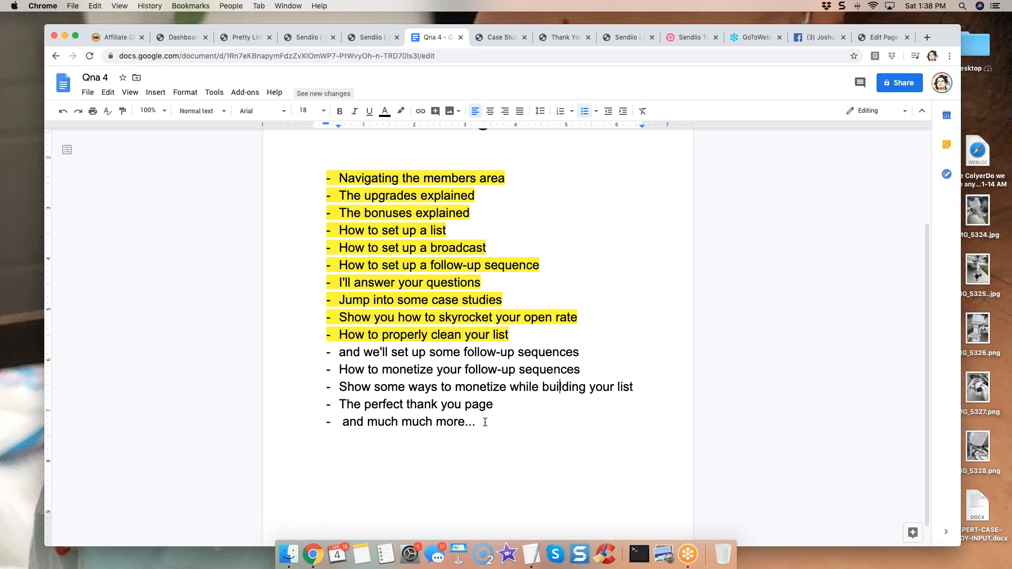
- Highlight the remaining agenda items in yellow, from "and we'll set up some follow-up sequences" through "and much much more..."
{"action": "left_click_drag", "start_coordinate": [476, 422], "coordinate": [339, 352]}
{"action": "left_click", "coordinate": [402, 111]}
{"action": "left_click", "coordinate": [439, 160]}
{"action": "left_click", "coordinate": [520, 443]}
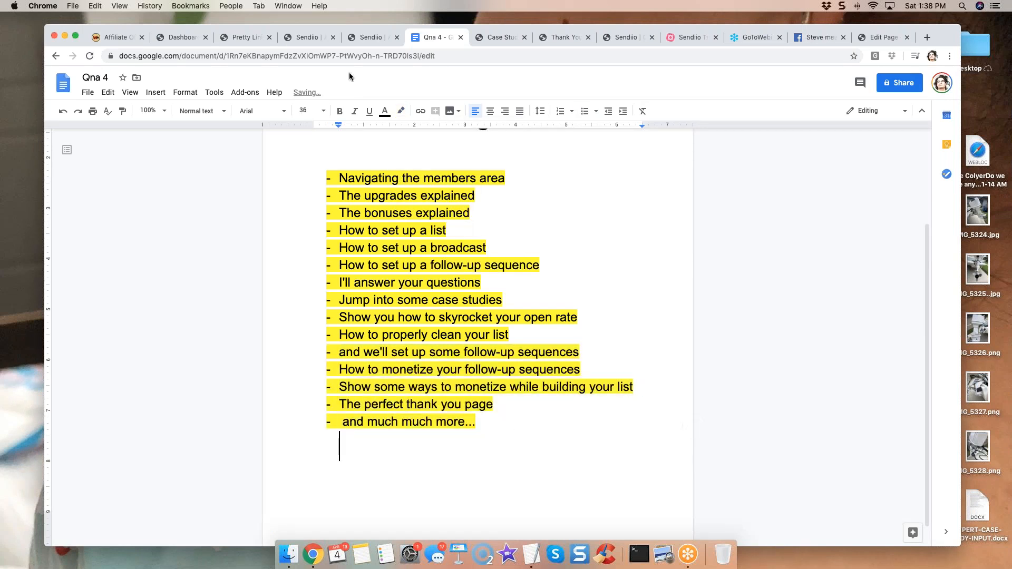
- Look at Sendiio's page for adding a new SMS bot reply, and return to the Qna 4 agenda
{"action": "left_click", "coordinate": [366, 36]}
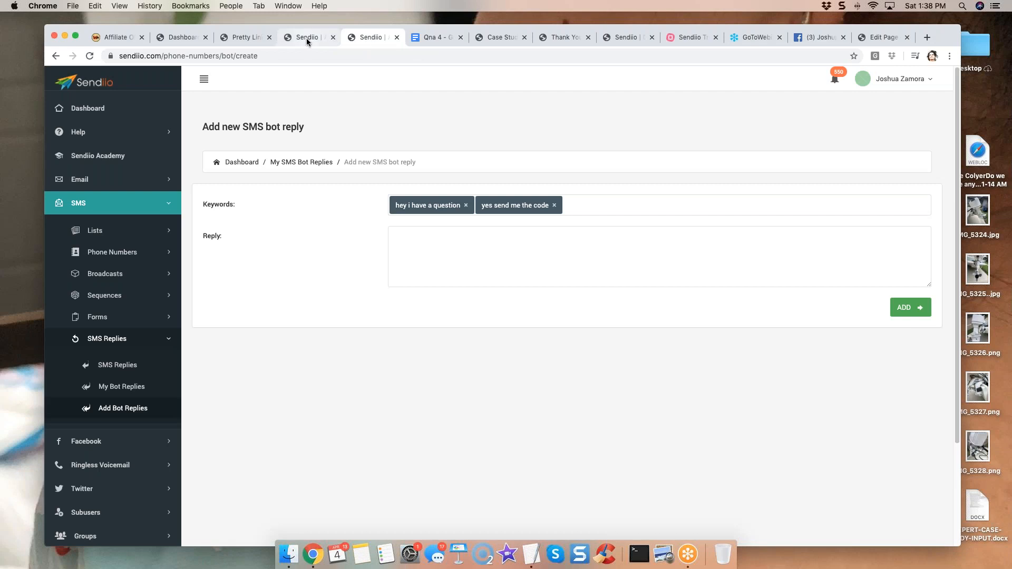
{"action": "left_click", "coordinate": [165, 205]}
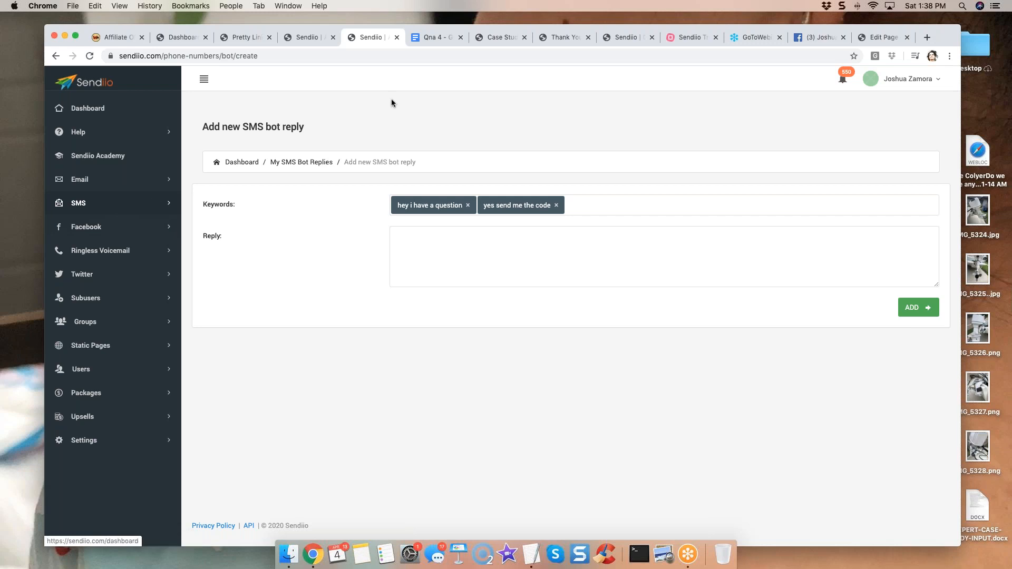
{"action": "left_click", "coordinate": [434, 38]}
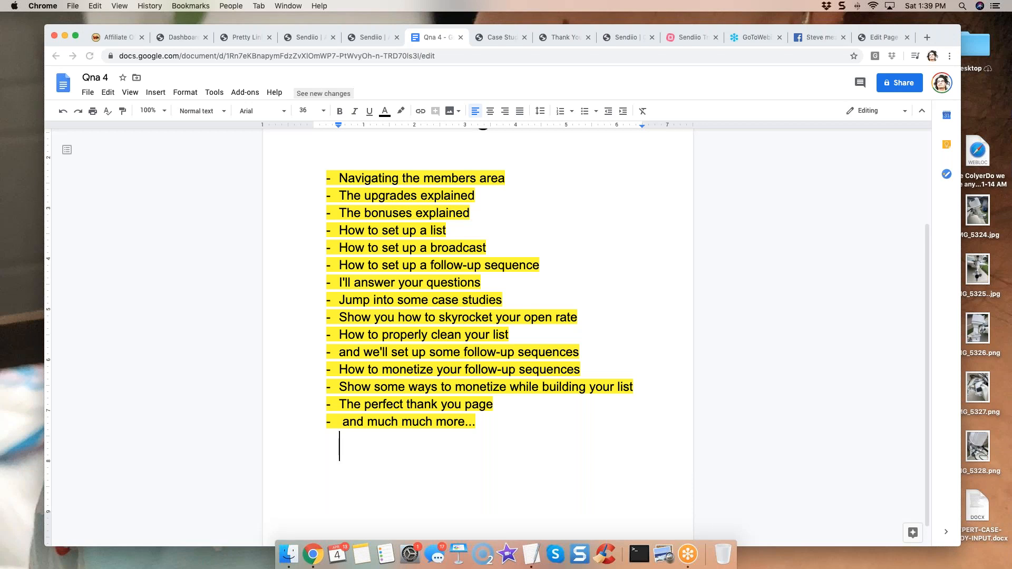
{"action": "left_click", "coordinate": [476, 195]}
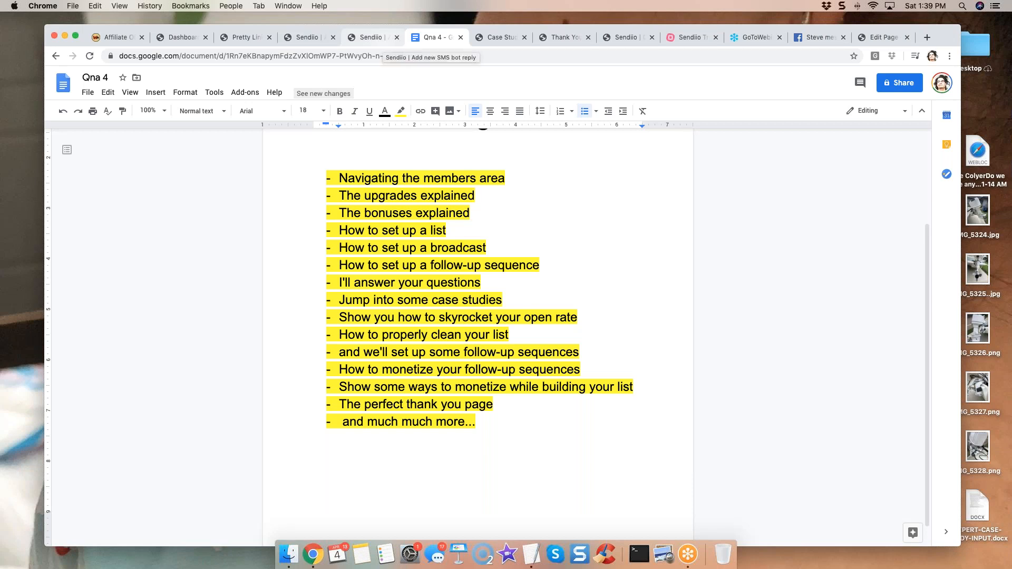
- Switch from the agenda to Sendiio's new email broadcast page and open the list of existing email forms
{"action": "left_click", "coordinate": [374, 38]}
{"action": "left_click", "coordinate": [304, 38]}
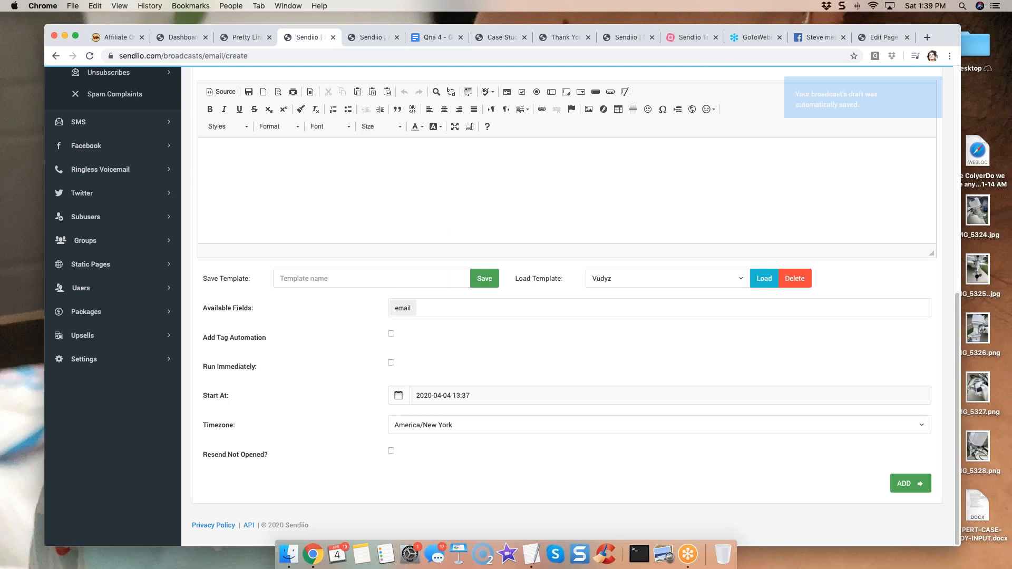
{"action": "scroll", "coordinate": [123, 188], "scroll_direction": "up", "scroll_amount": 3}
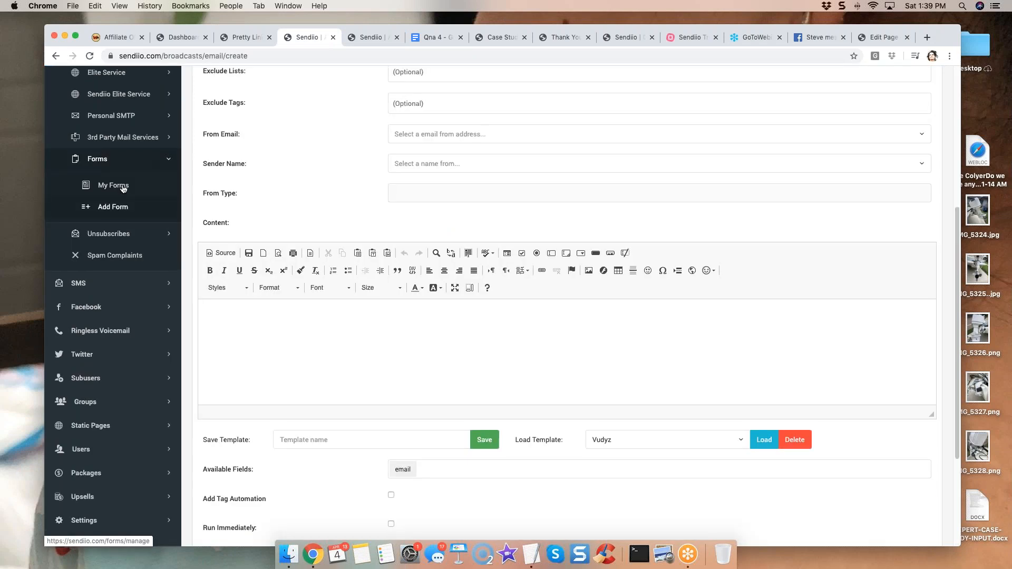
{"action": "left_click", "coordinate": [122, 187]}
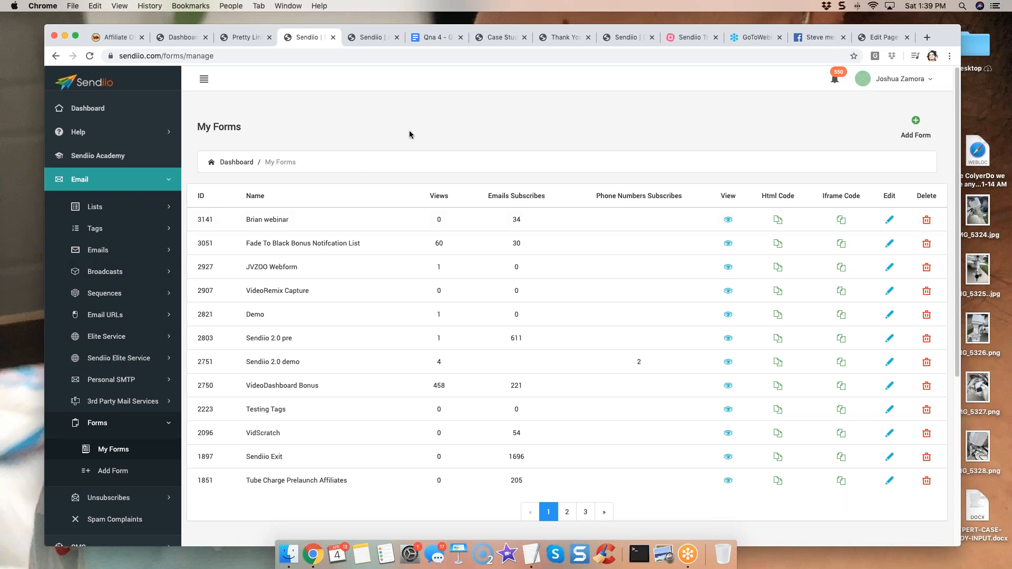
- Open Sendiio Academy and point out the "Watch This Video First: Remarketing" heading
{"action": "left_click", "coordinate": [103, 158]}
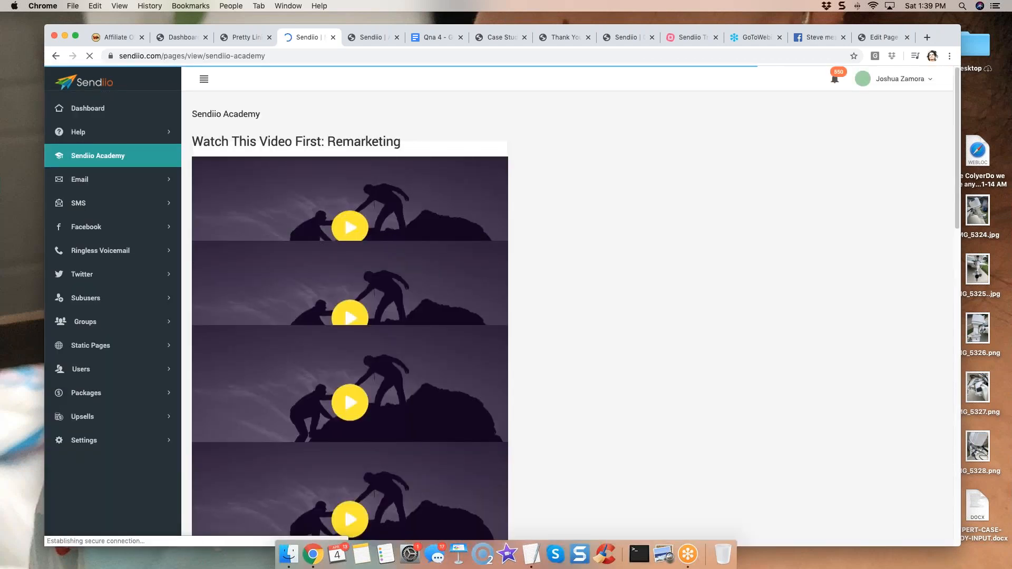
{"action": "left_click_drag", "start_coordinate": [409, 142], "coordinate": [215, 137]}
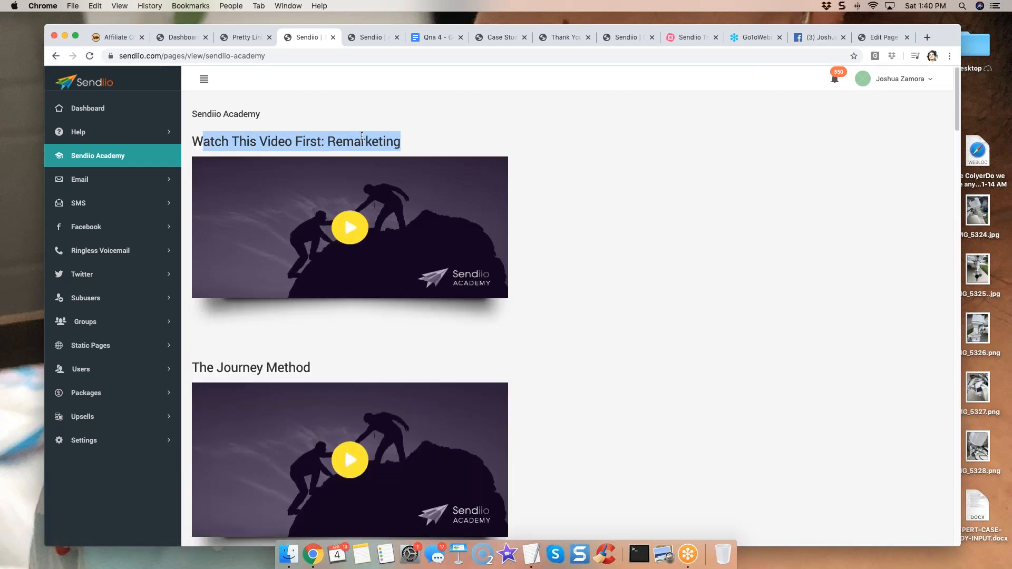
{"action": "double_click", "coordinate": [362, 138]}
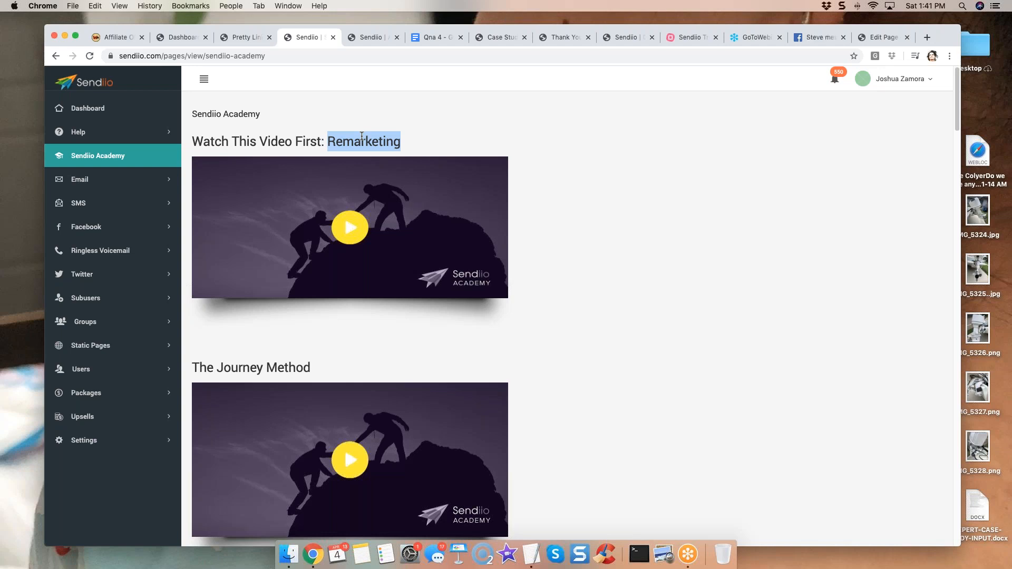
{"action": "left_click", "coordinate": [409, 133]}
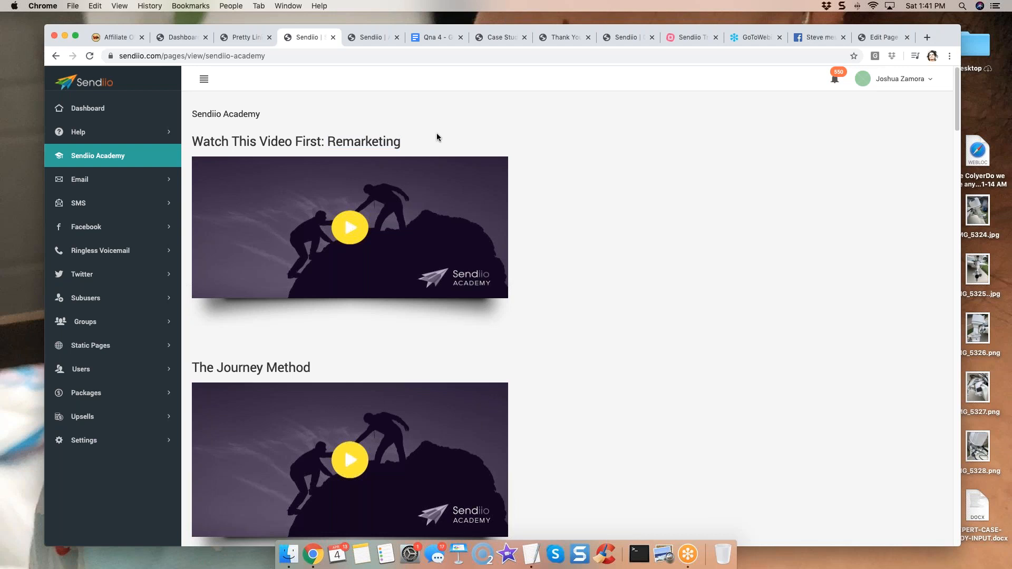
- View the existing email broadcasts and open a new broadcast using the last saved draft
{"action": "left_click", "coordinate": [119, 182]}
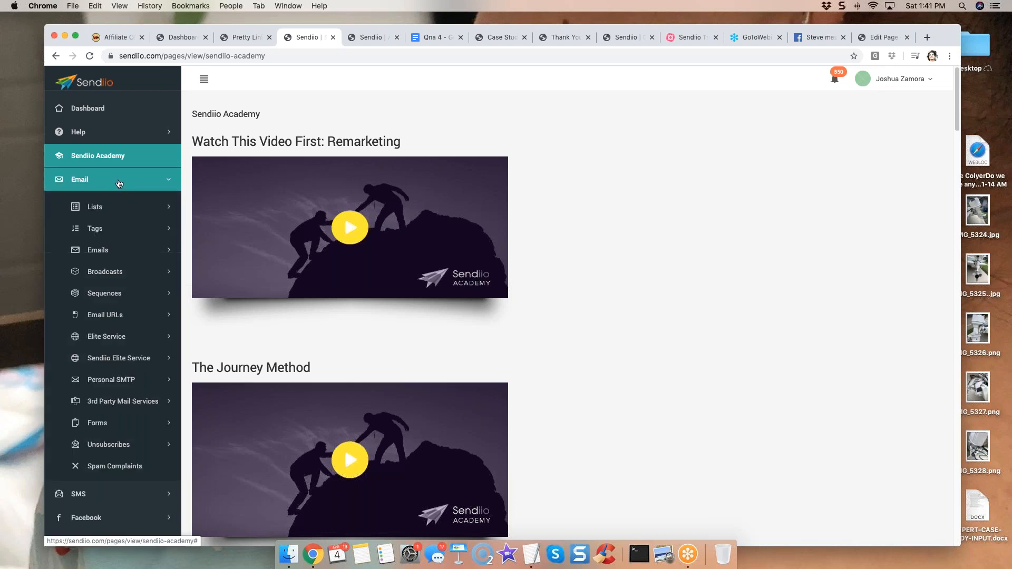
{"action": "left_click", "coordinate": [123, 273]}
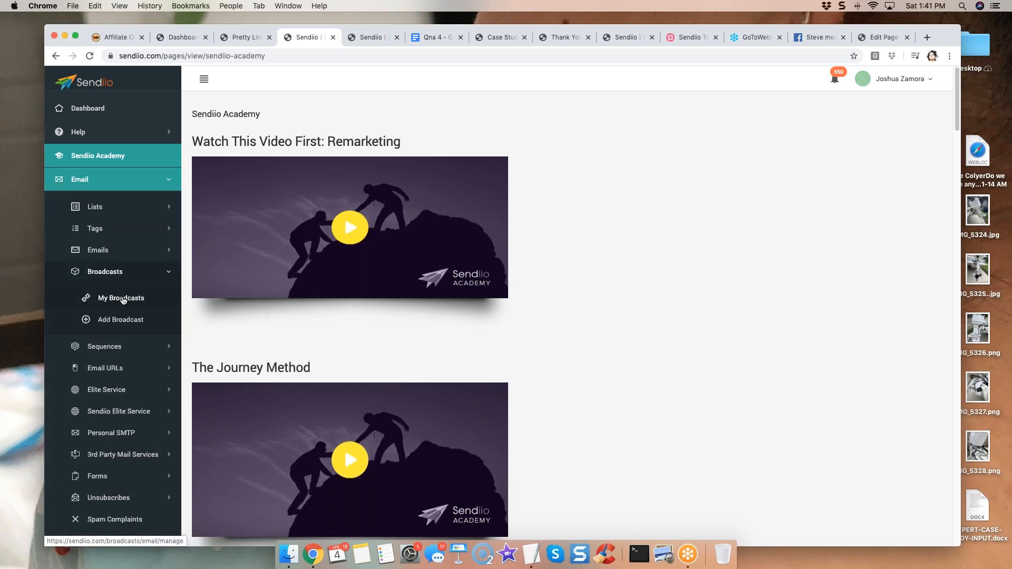
{"action": "left_click", "coordinate": [98, 299]}
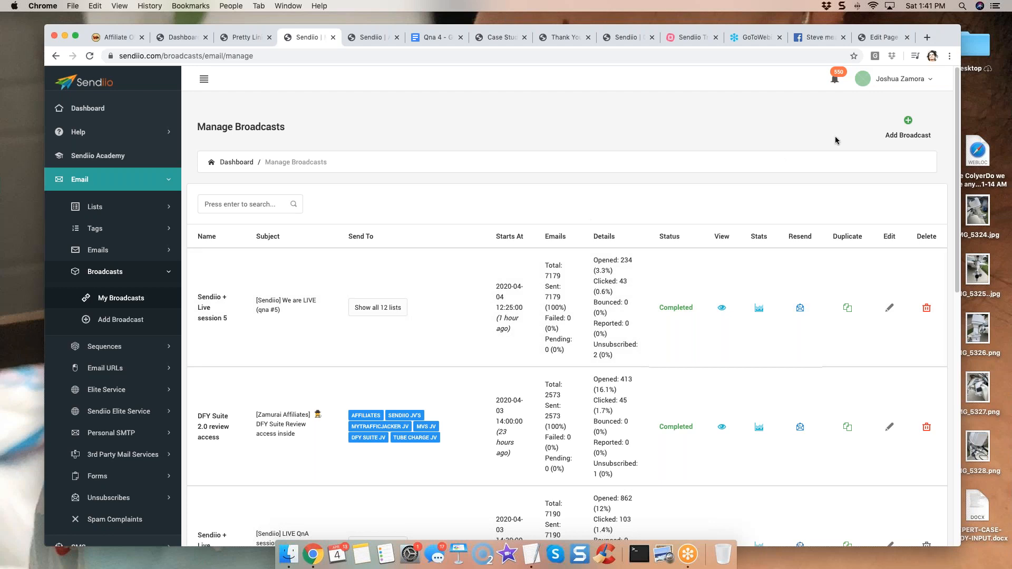
{"action": "left_click", "coordinate": [908, 125]}
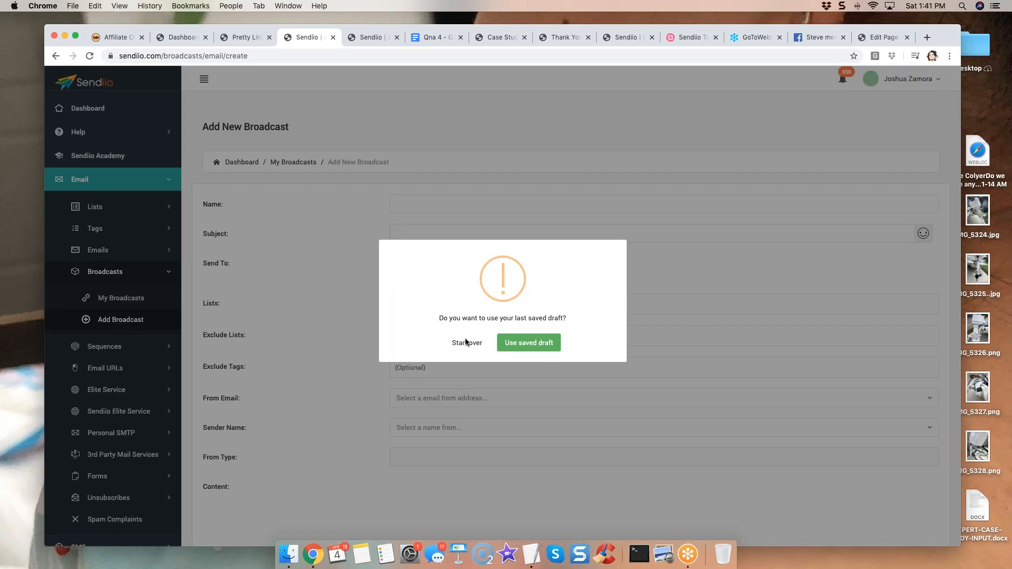
{"action": "left_click", "coordinate": [527, 343]}
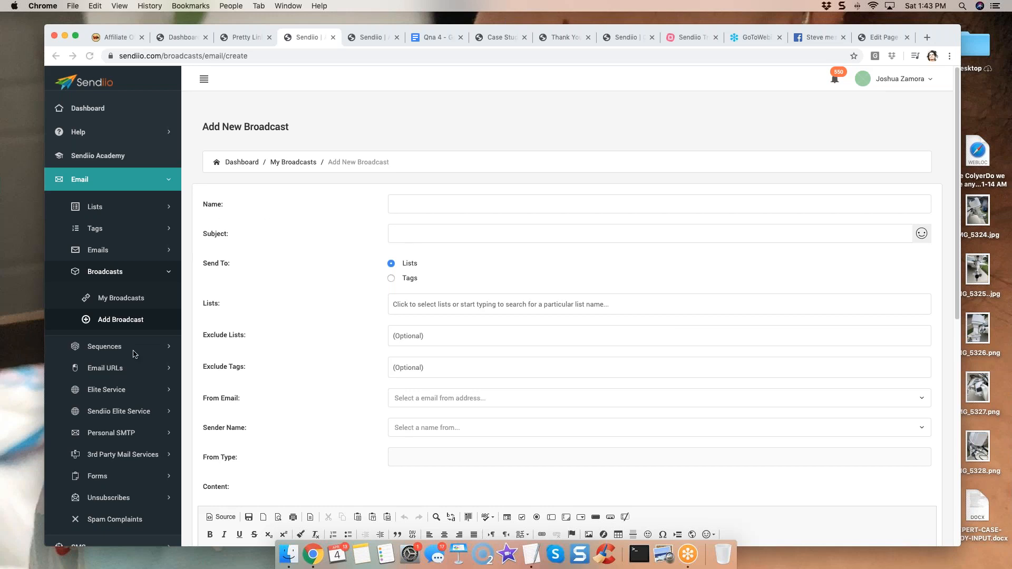
{"action": "left_click", "coordinate": [124, 180]}
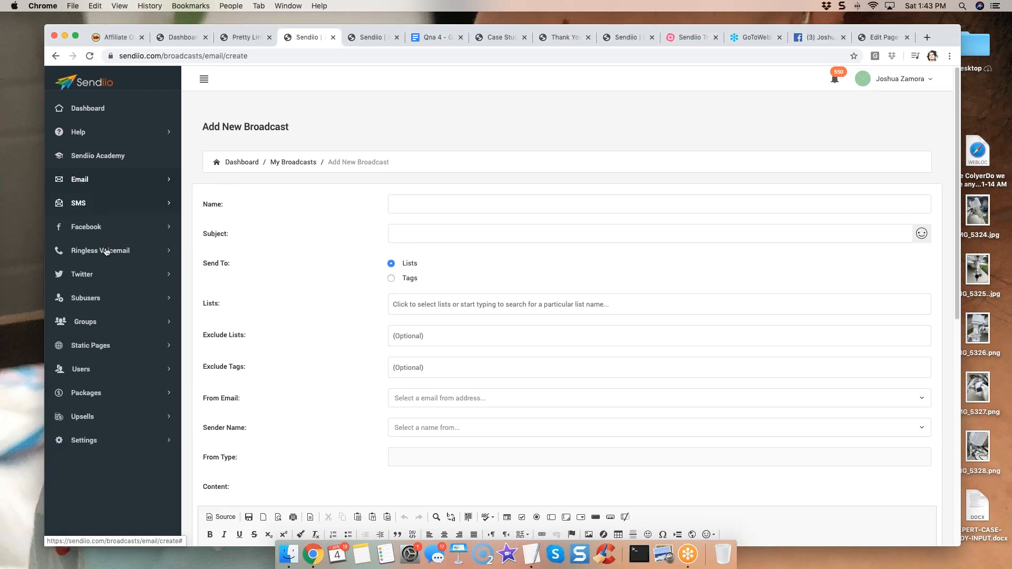
{"action": "left_click", "coordinate": [103, 179]}
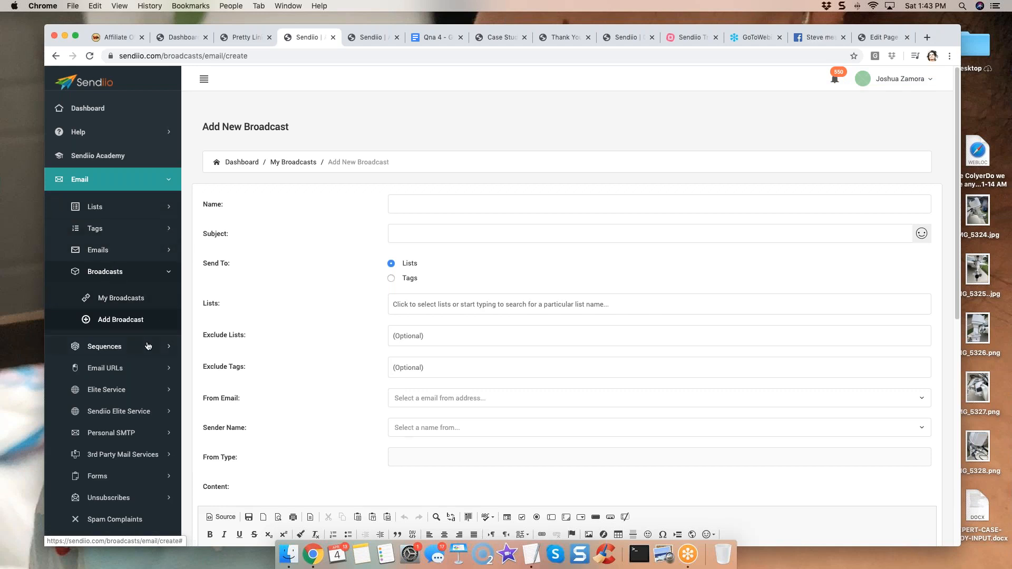
{"action": "left_click", "coordinate": [115, 372]}
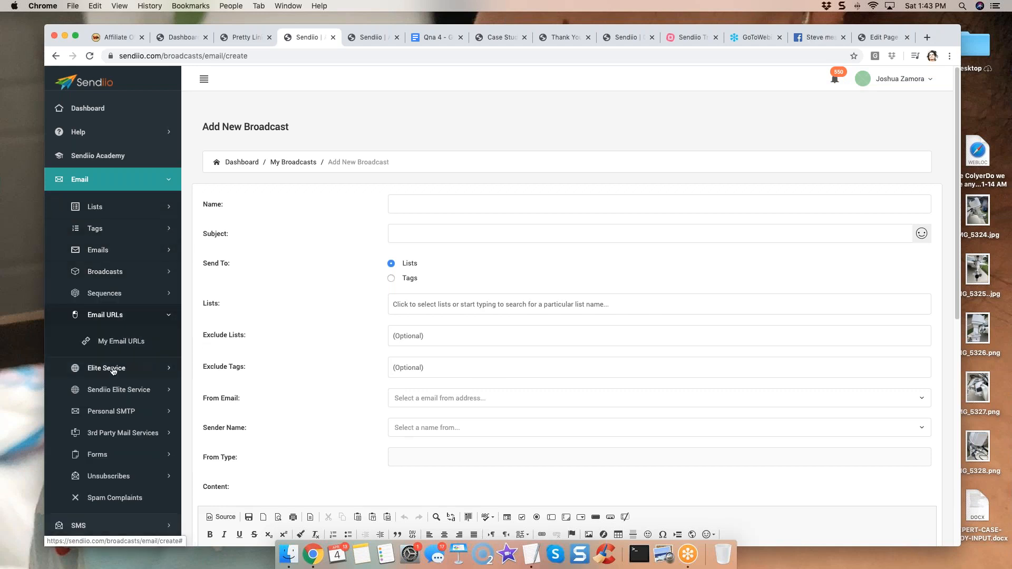
{"action": "left_click", "coordinate": [131, 342]}
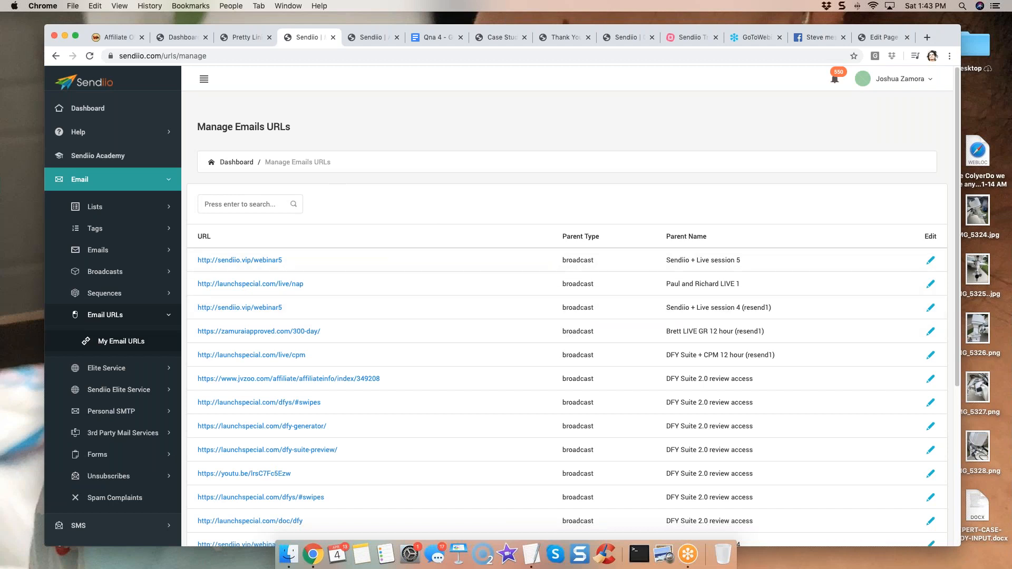
{"action": "scroll", "coordinate": [335, 309], "scroll_direction": "down", "scroll_amount": 3}
{"action": "scroll", "coordinate": [334, 302], "scroll_direction": "up", "scroll_amount": 3}
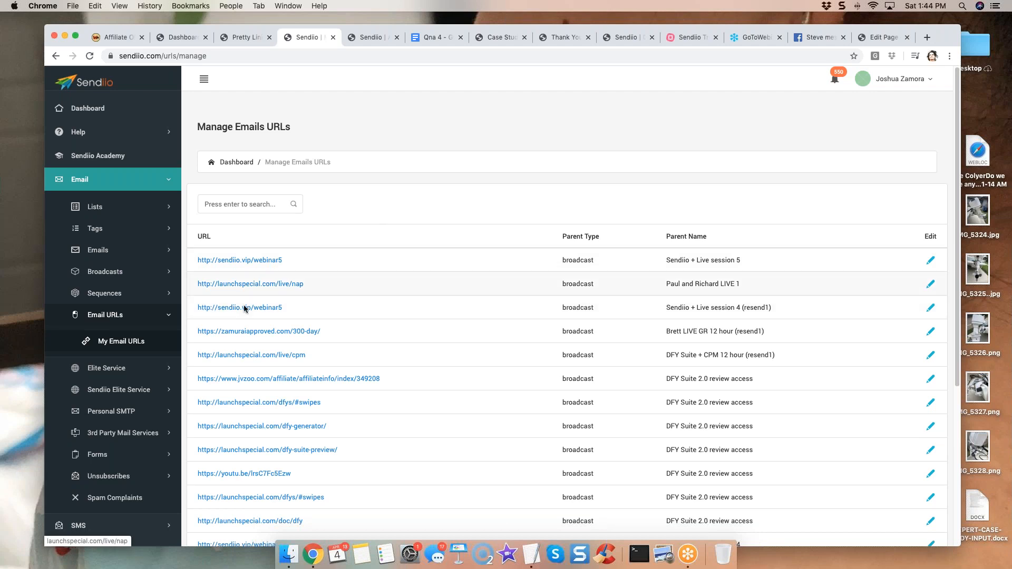
- Leave the email URLs list and return to the Sendiio Academy training page
{"action": "left_click", "coordinate": [147, 317]}
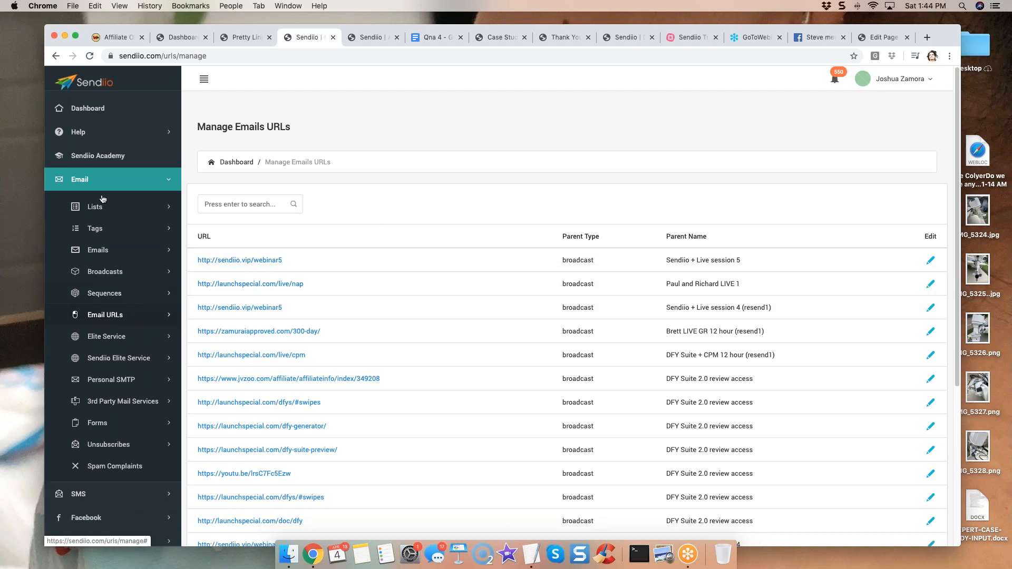
{"action": "left_click", "coordinate": [122, 183]}
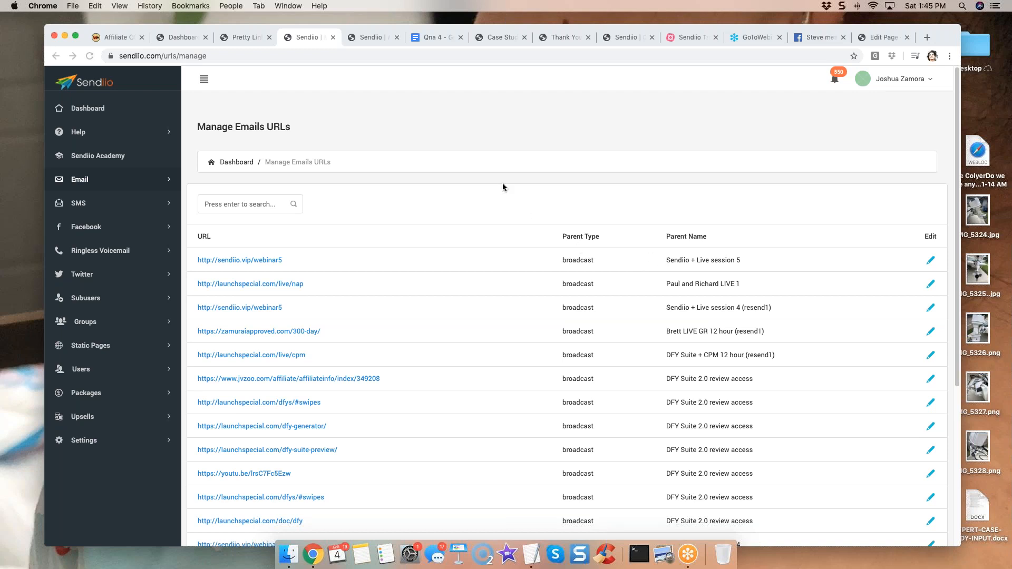
{"action": "left_click", "coordinate": [108, 156]}
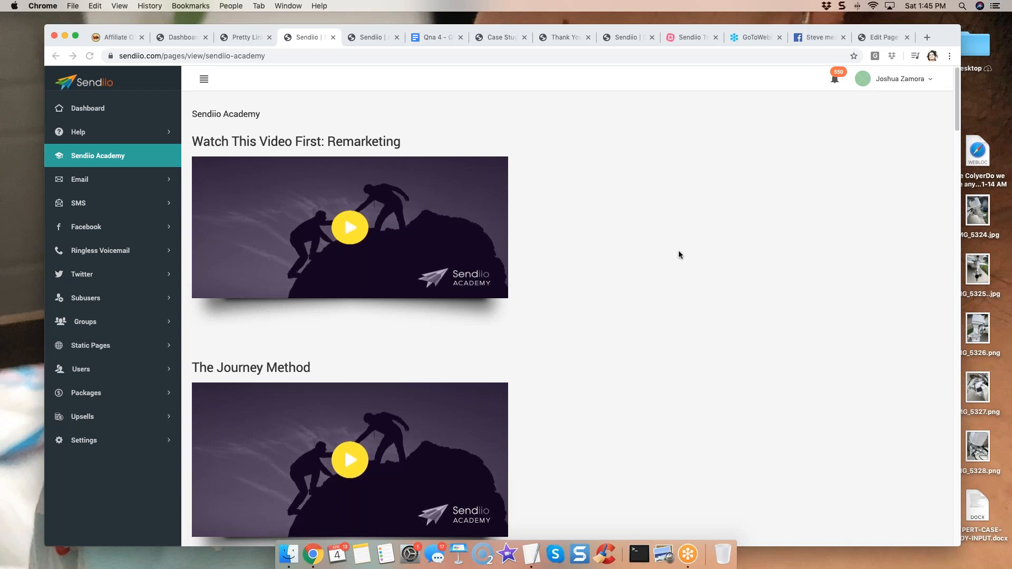
- Open the SMS contact lists and look over the SMS and Ringless Voicemail sections
{"action": "left_click", "coordinate": [79, 203]}
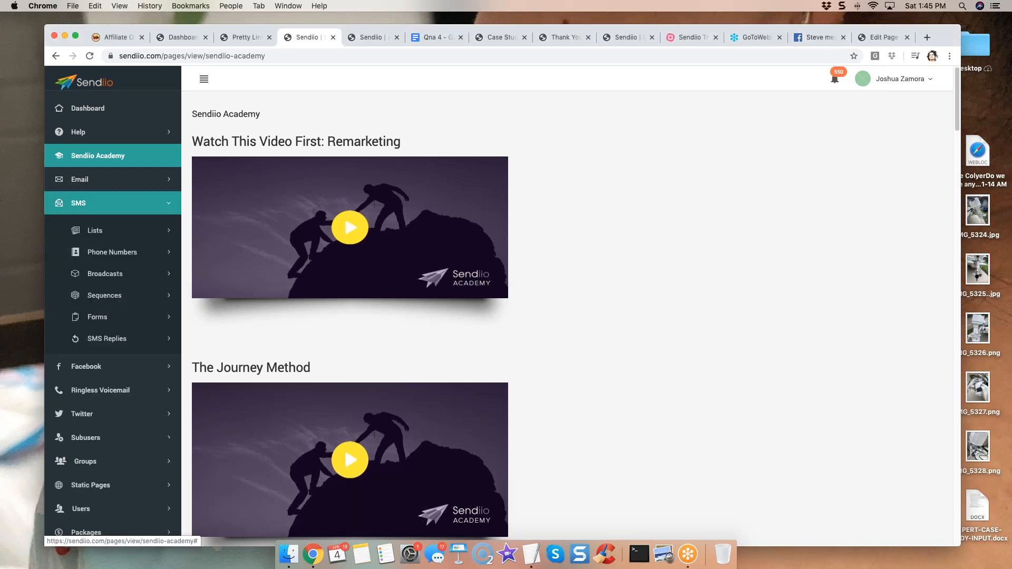
{"action": "left_click", "coordinate": [100, 232]}
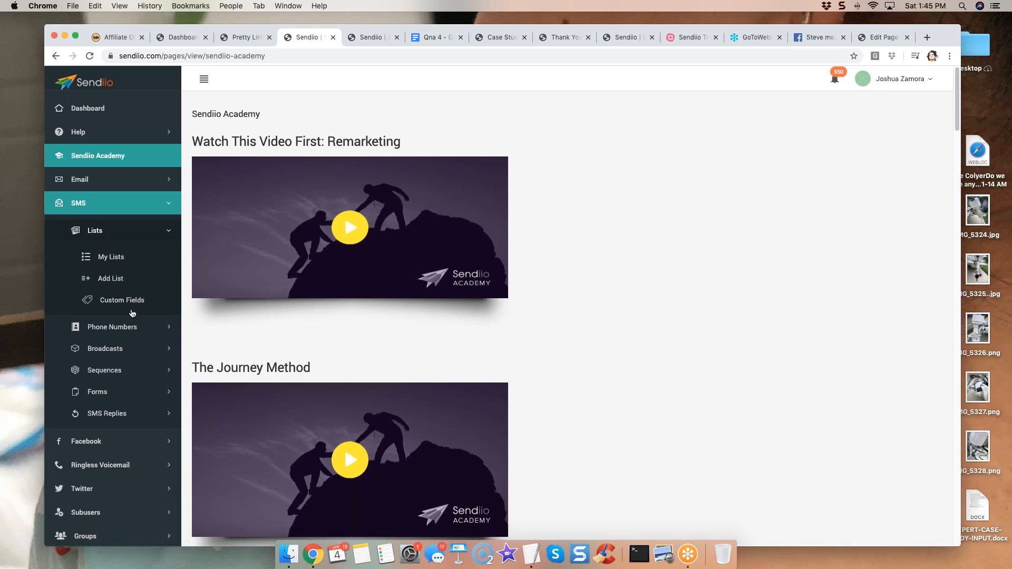
{"action": "left_click", "coordinate": [120, 258]}
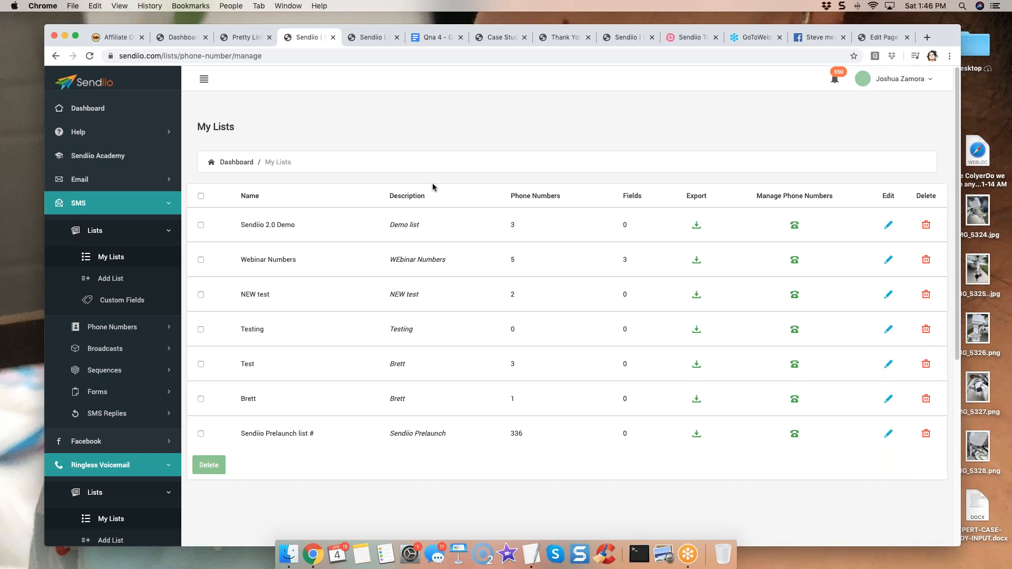
{"action": "scroll", "coordinate": [333, 232], "scroll_direction": "down", "scroll_amount": 5}
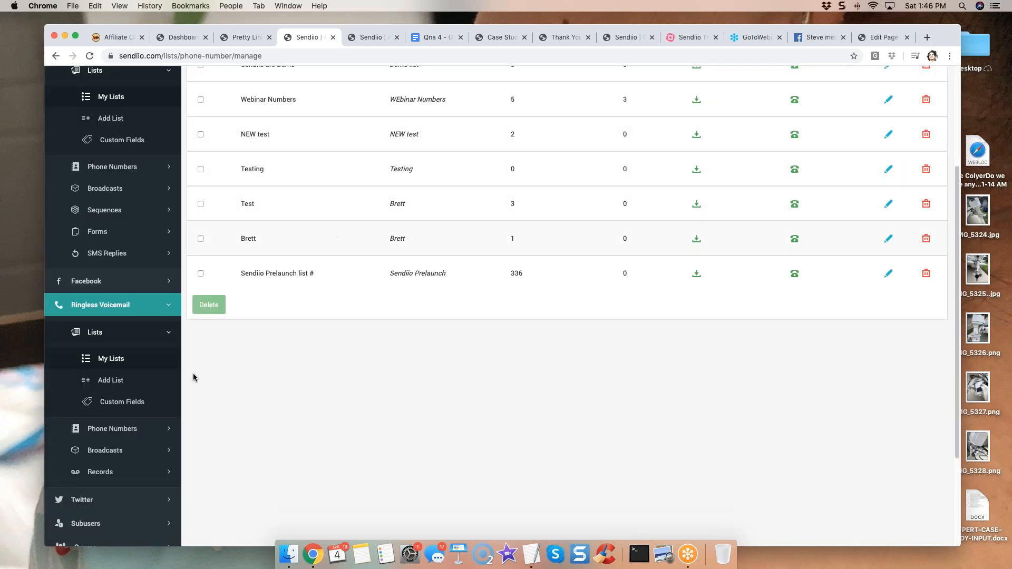
{"action": "scroll", "coordinate": [114, 241], "scroll_direction": "up", "scroll_amount": 1}
{"action": "scroll", "coordinate": [114, 241], "scroll_direction": "up", "scroll_amount": 3}
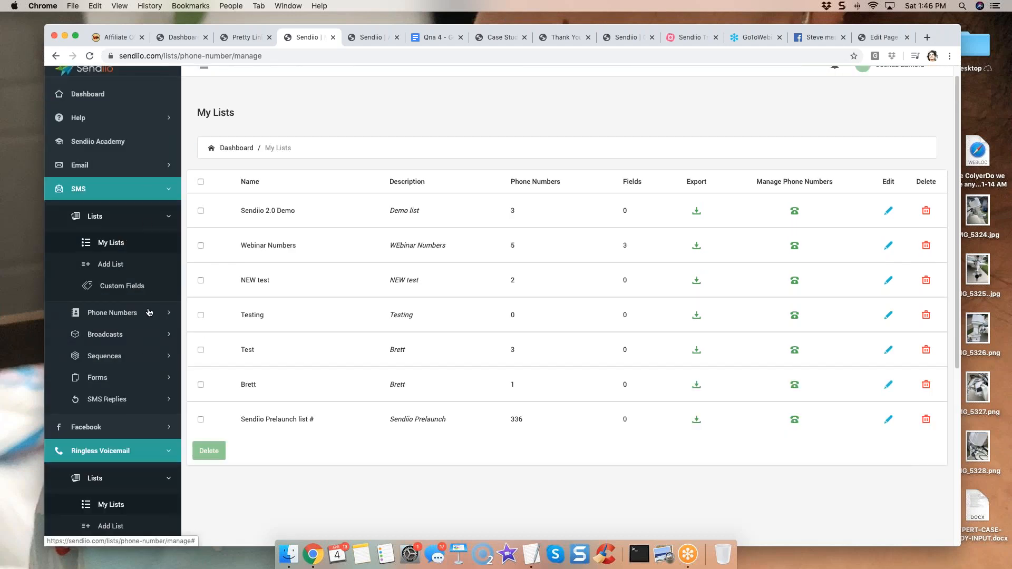
- Go back from the SMS lists to Sendiio Academy and load the Remarketing training video
{"action": "left_click", "coordinate": [147, 188]}
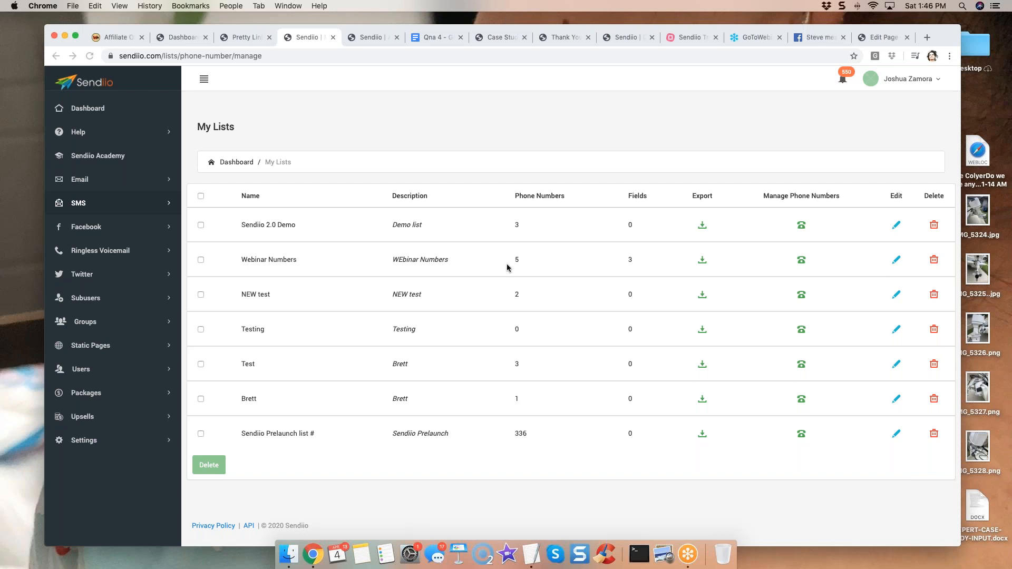
{"action": "left_click", "coordinate": [107, 157]}
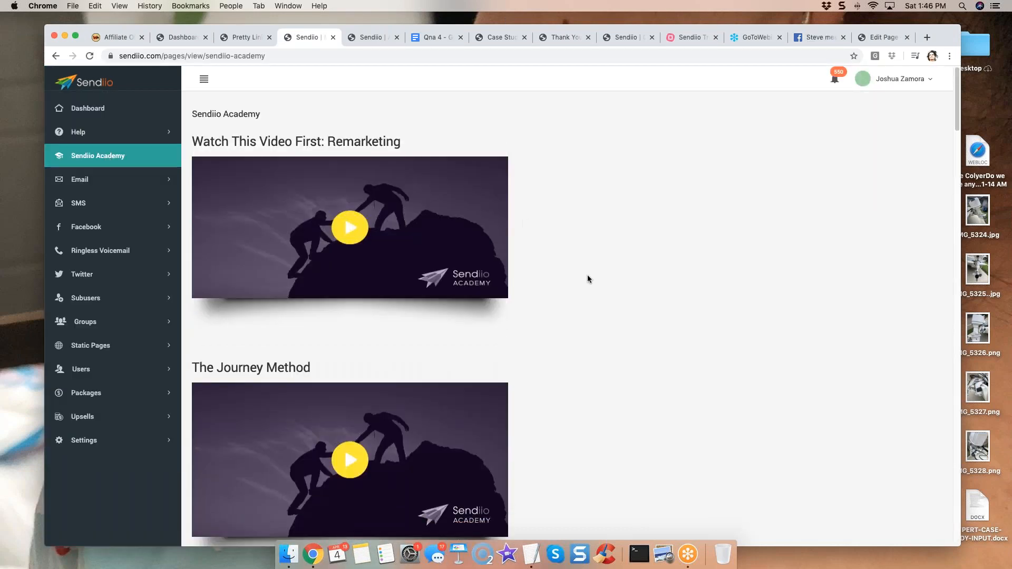
{"action": "left_click", "coordinate": [351, 228]}
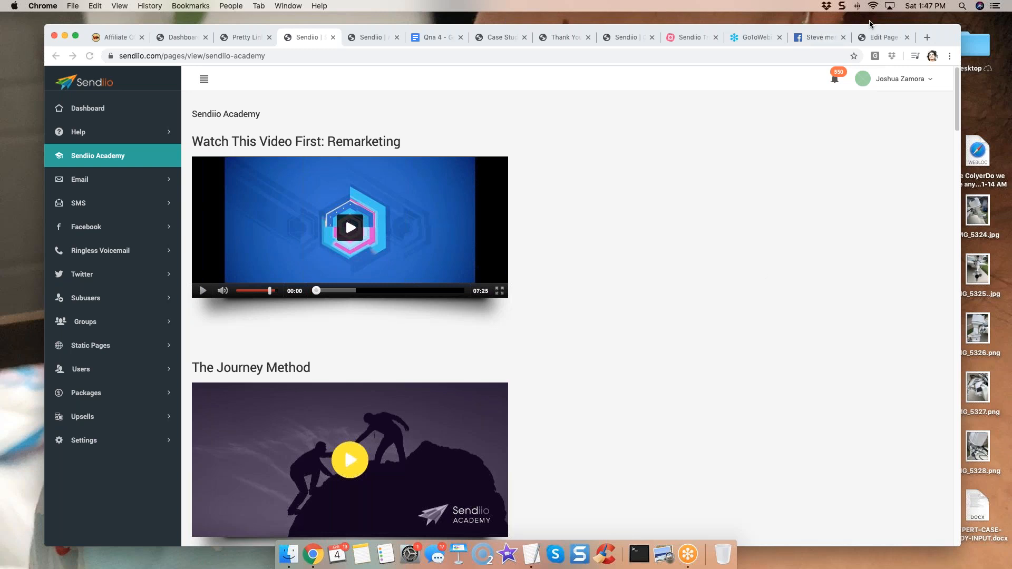
- Open the Sendiio Academy sales page at sendiio.vip/academy in a new browser tab
{"action": "left_click", "coordinate": [927, 37]}
{"action": "type", "text": "sendiio"}
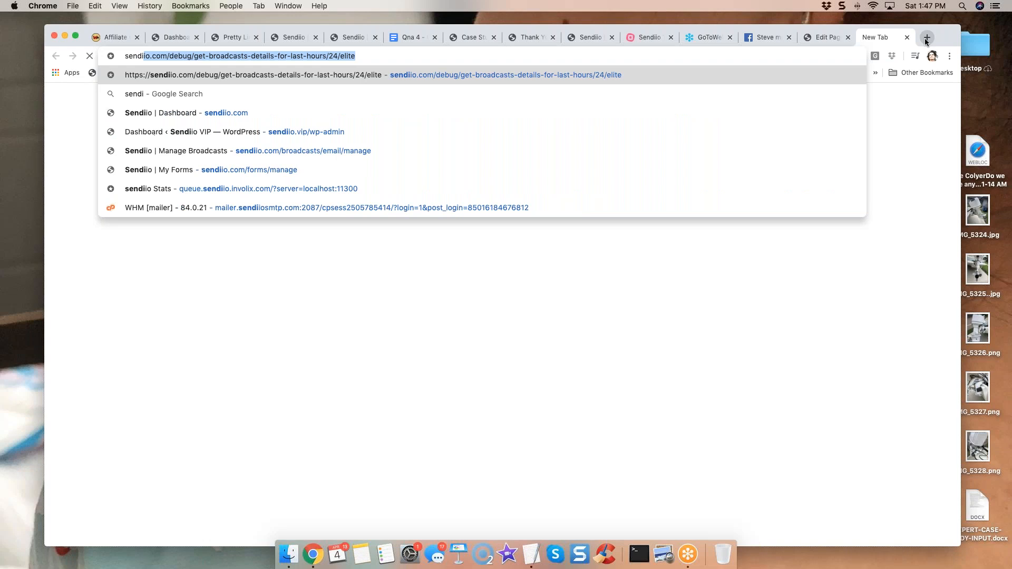
{"action": "type", "text": ".vip"}
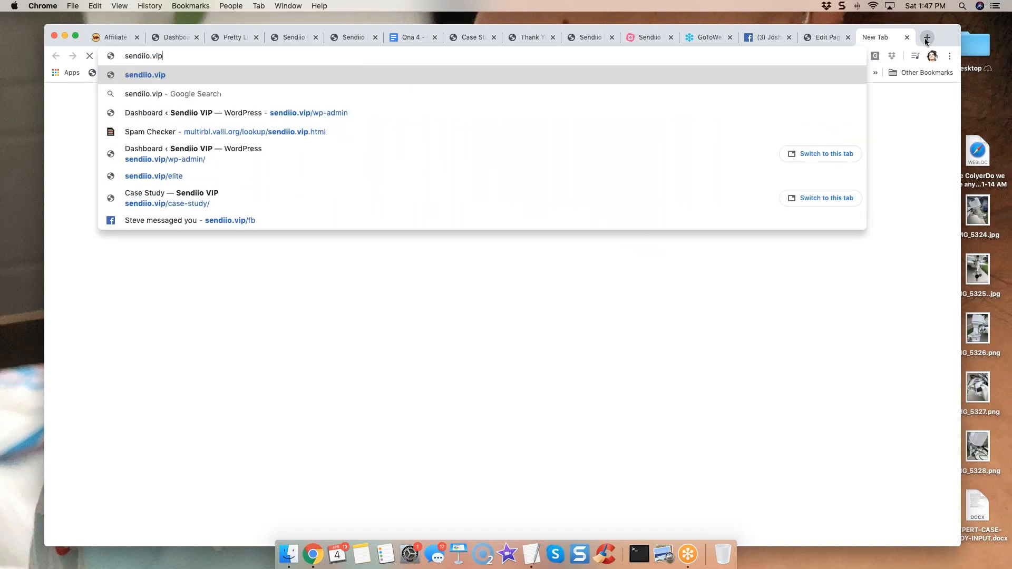
{"action": "type", "text": "/acade"}
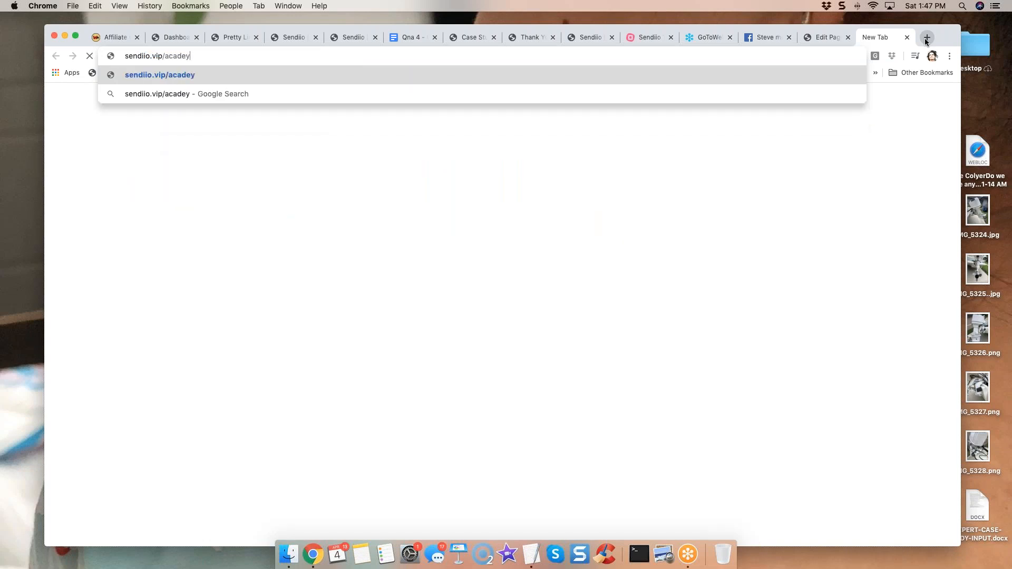
{"action": "type", "text": "my"}
{"action": "key", "text": "Return"}
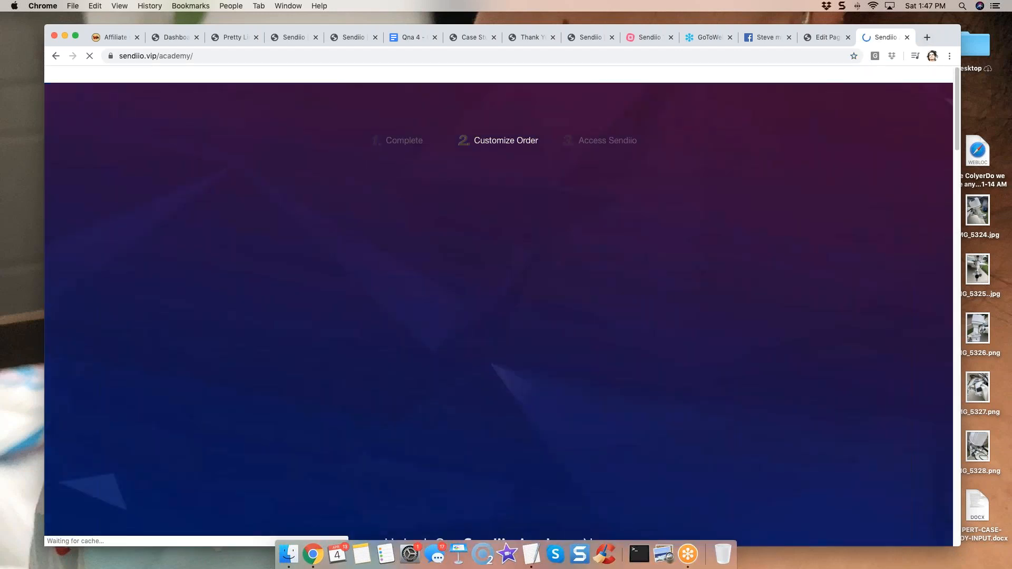
- Look over the Sendiio Academy offer's pricing, discount, guarantee and headline, and close the page
{"action": "scroll", "coordinate": [607, 229], "scroll_direction": "down", "scroll_amount": 3}
{"action": "scroll", "coordinate": [590, 279], "scroll_direction": "down", "scroll_amount": 5}
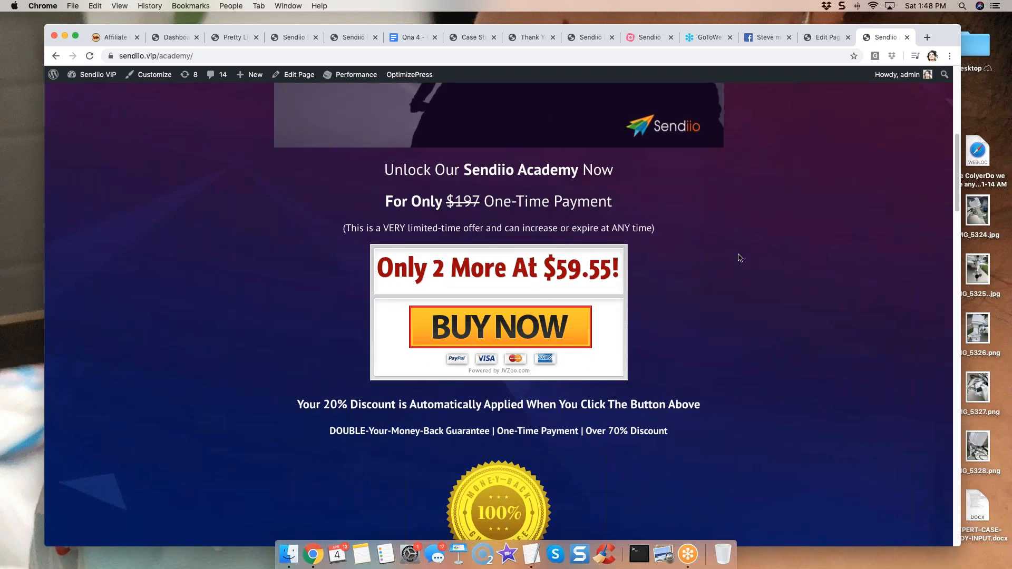
{"action": "scroll", "coordinate": [740, 258], "scroll_direction": "down", "scroll_amount": 2}
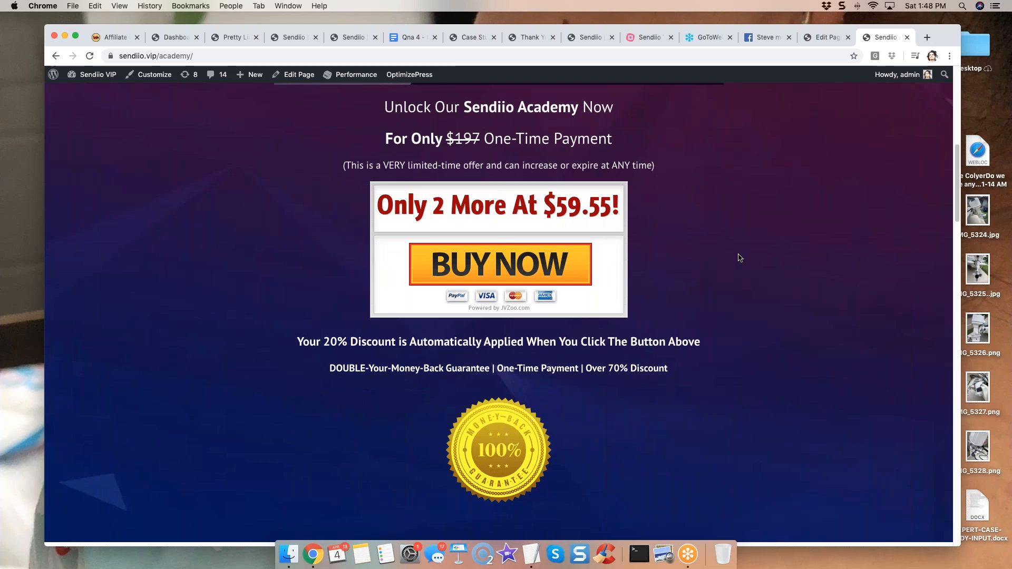
{"action": "scroll", "coordinate": [739, 258], "scroll_direction": "up", "scroll_amount": 10}
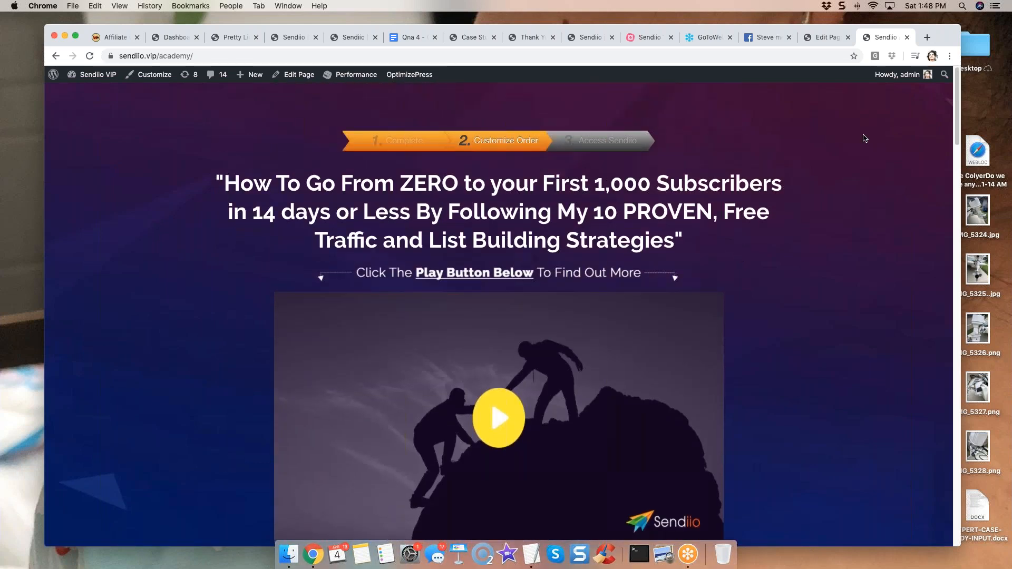
{"action": "key", "text": "super+w"}
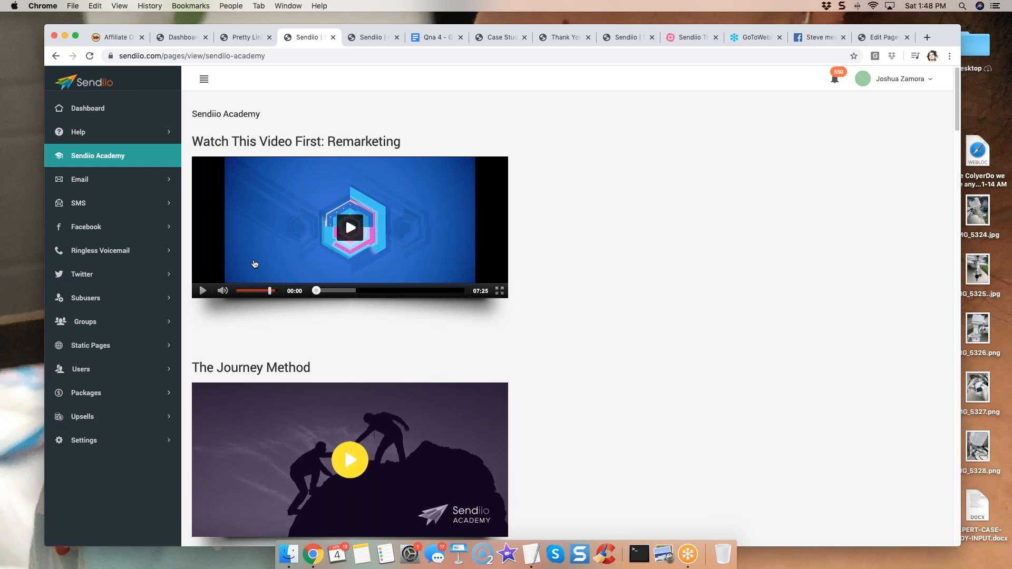
- Look through the Sendiio Academy training videos from Remarketing and The Journey Method down to Forum Banner Ads
{"action": "scroll", "coordinate": [582, 322], "scroll_direction": "down", "scroll_amount": 20}
{"action": "scroll", "coordinate": [134, 208], "scroll_direction": "up", "scroll_amount": 20}
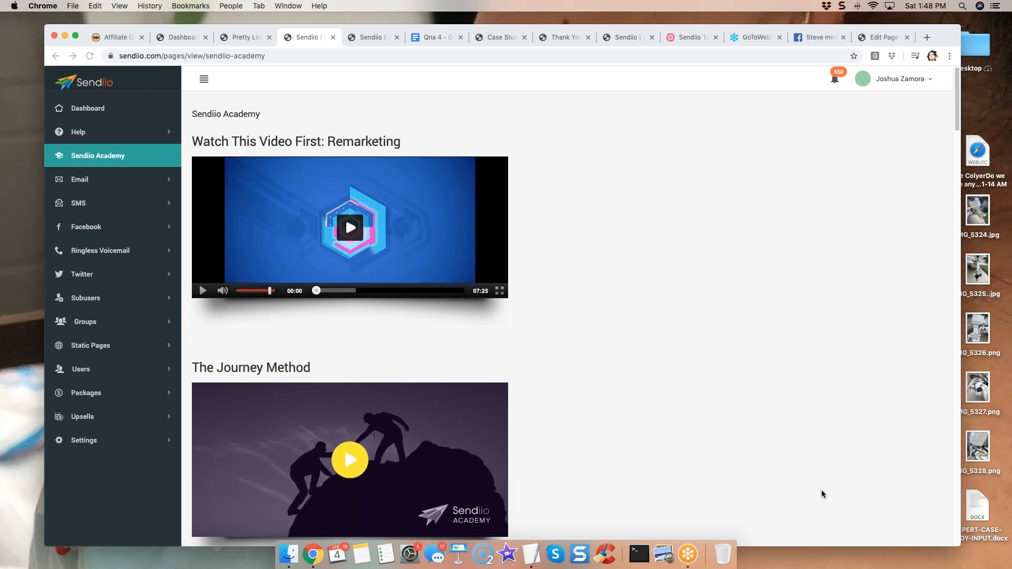
{"action": "left_click", "coordinate": [999, 34]}
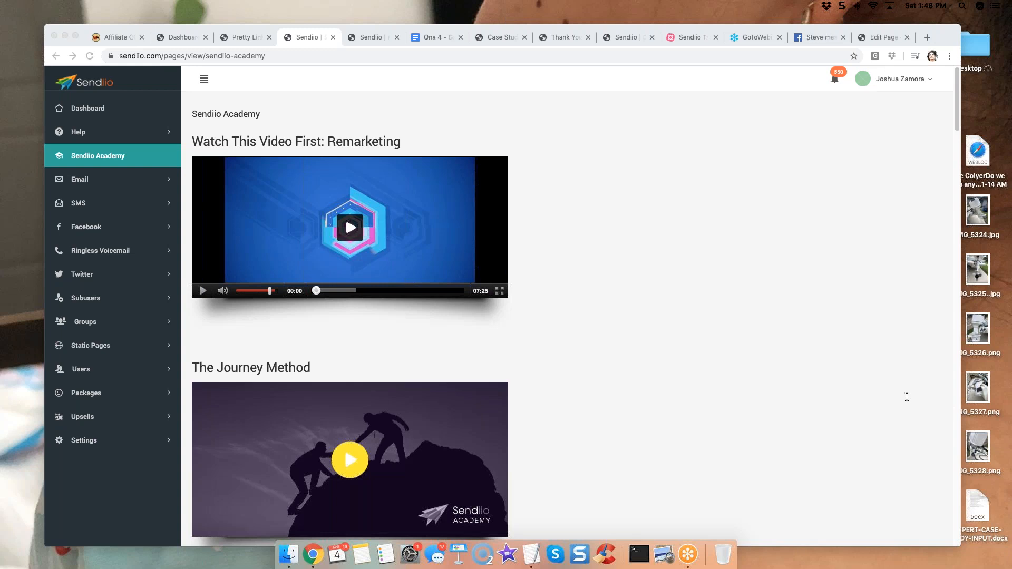
{"action": "left_click", "coordinate": [577, 246]}
{"action": "scroll", "coordinate": [401, 235], "scroll_direction": "down", "scroll_amount": 20}
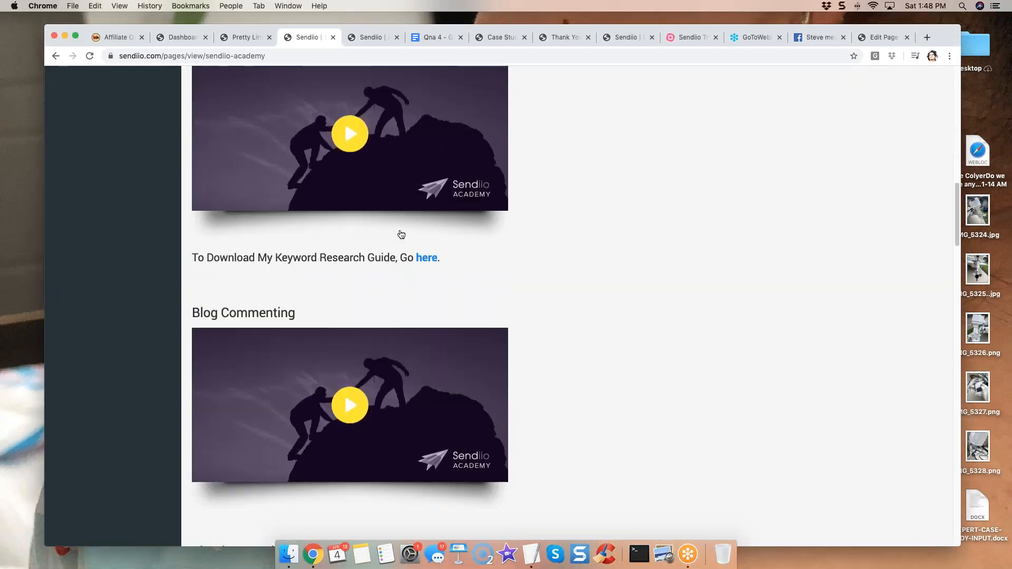
{"action": "scroll", "coordinate": [401, 235], "scroll_direction": "down", "scroll_amount": 20}
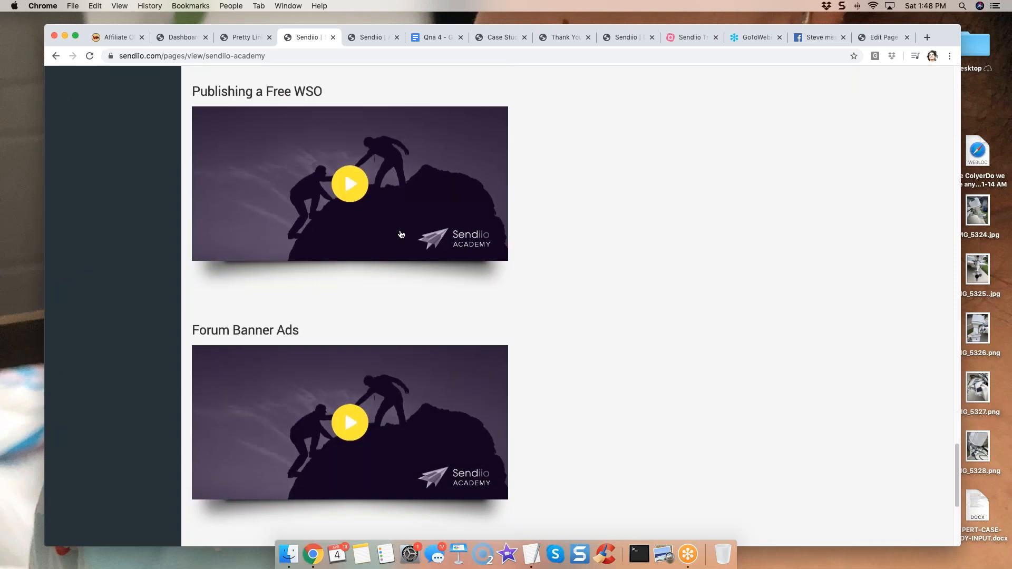
{"action": "scroll", "coordinate": [402, 235], "scroll_direction": "up", "scroll_amount": 20}
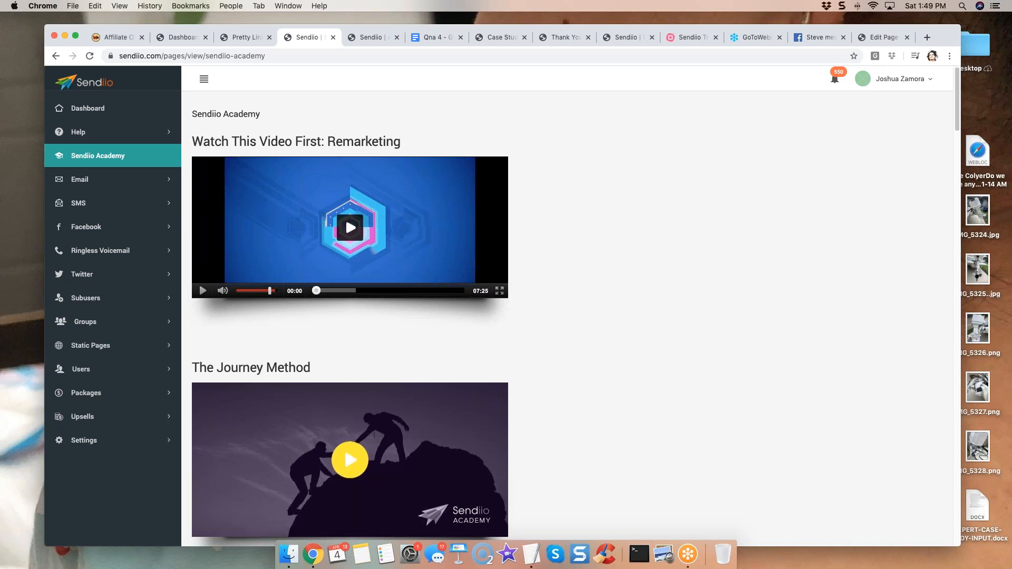
{"action": "left_click", "coordinate": [975, 19]}
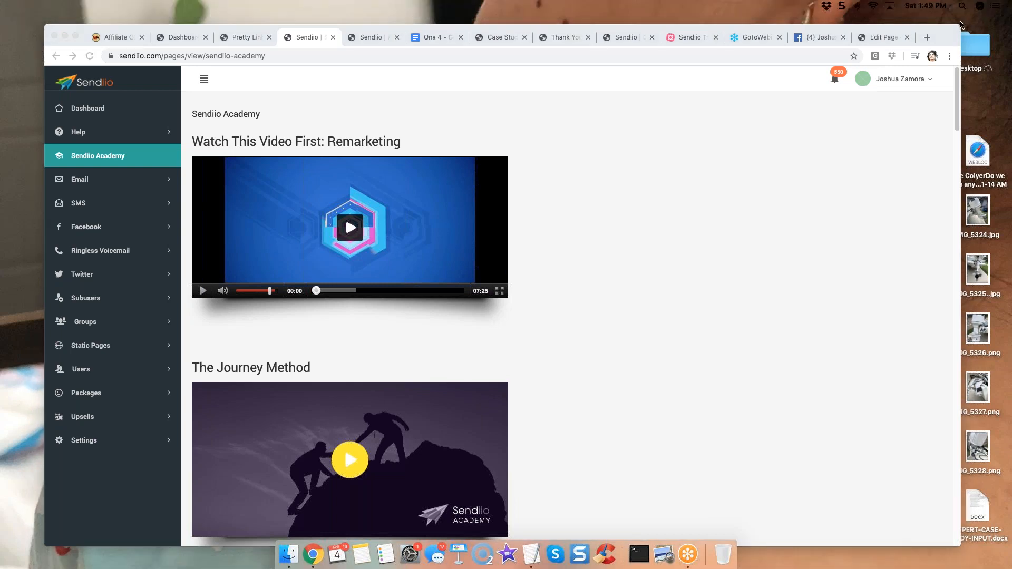